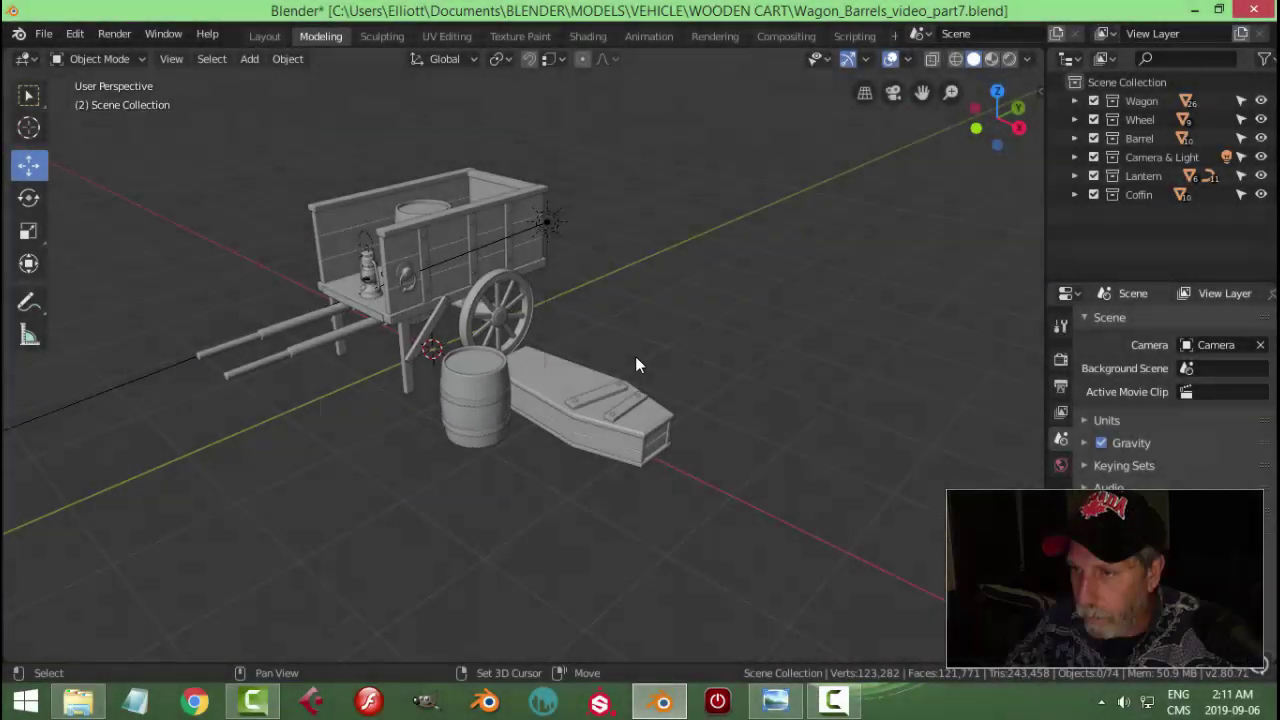
- Create a new collection under Scene Collection named Shovel
mouse_move(635, 365)
middle_down()
mouse_move(663, 351)
mouse_move(651, 357)
middle_up()
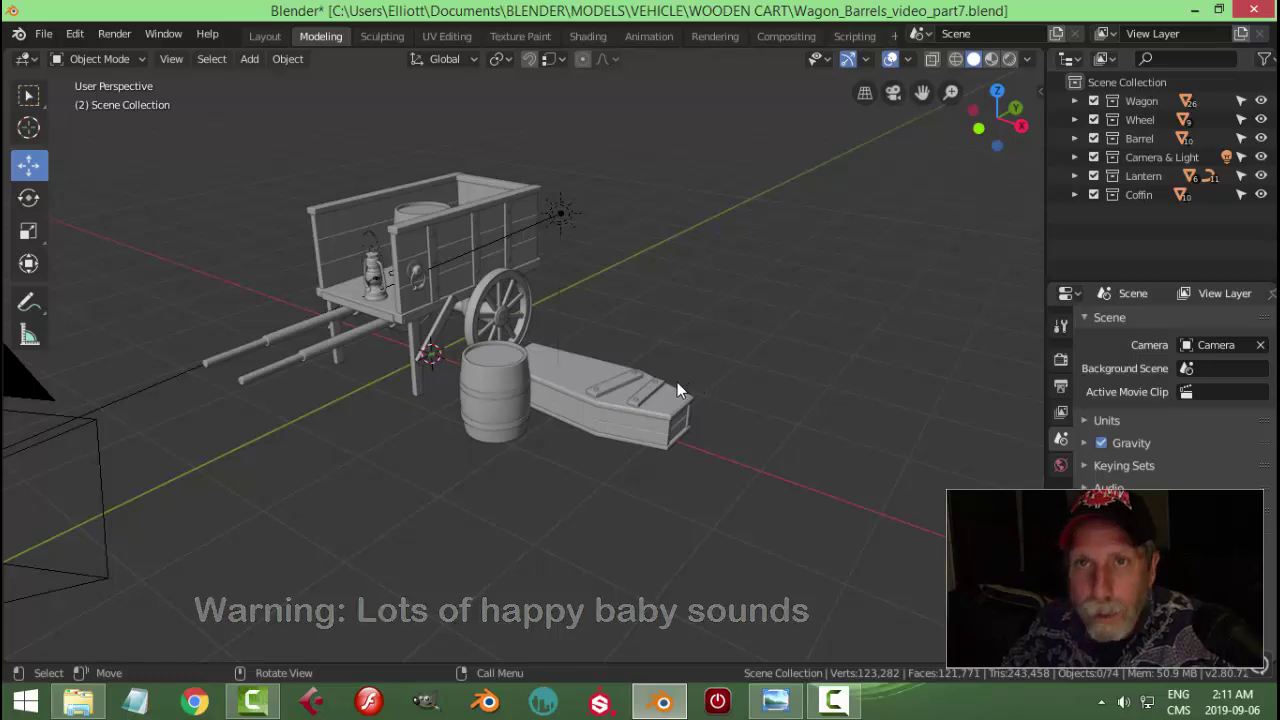
right_click(1130, 79)
click(1124, 101)
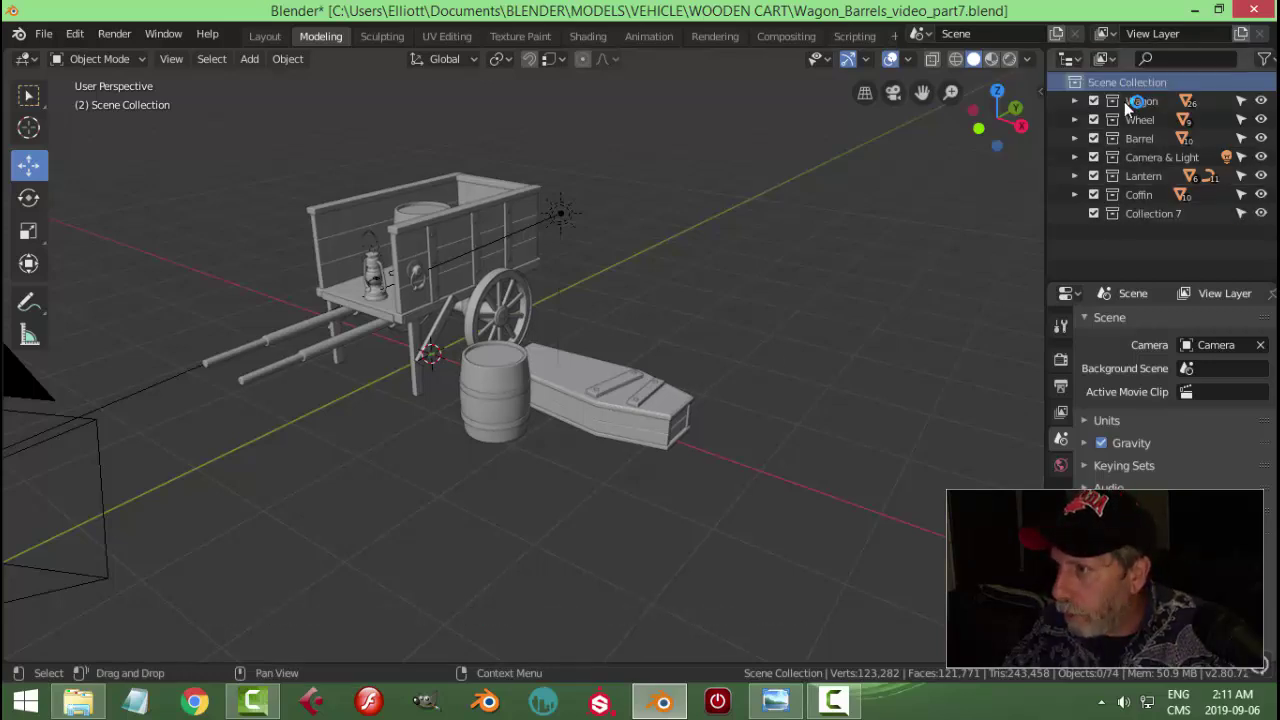
double_click(1150, 213)
text(Sh)
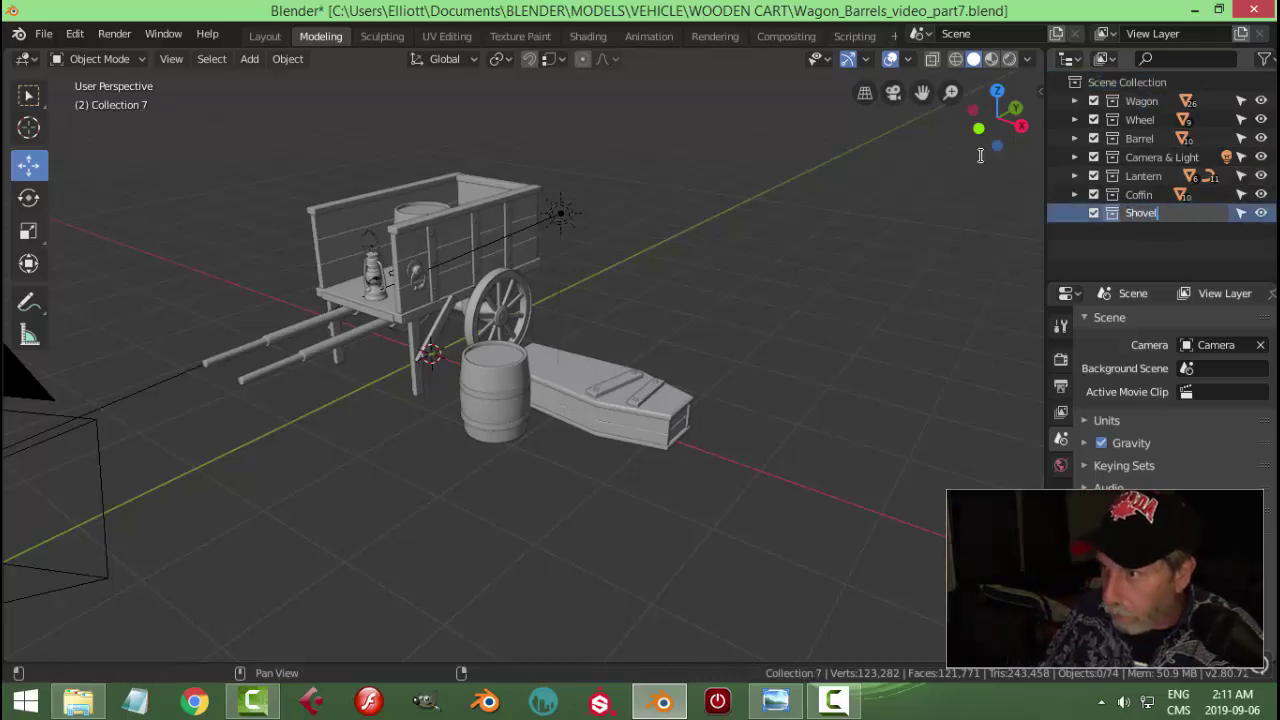
text(ovel)
key(Return)
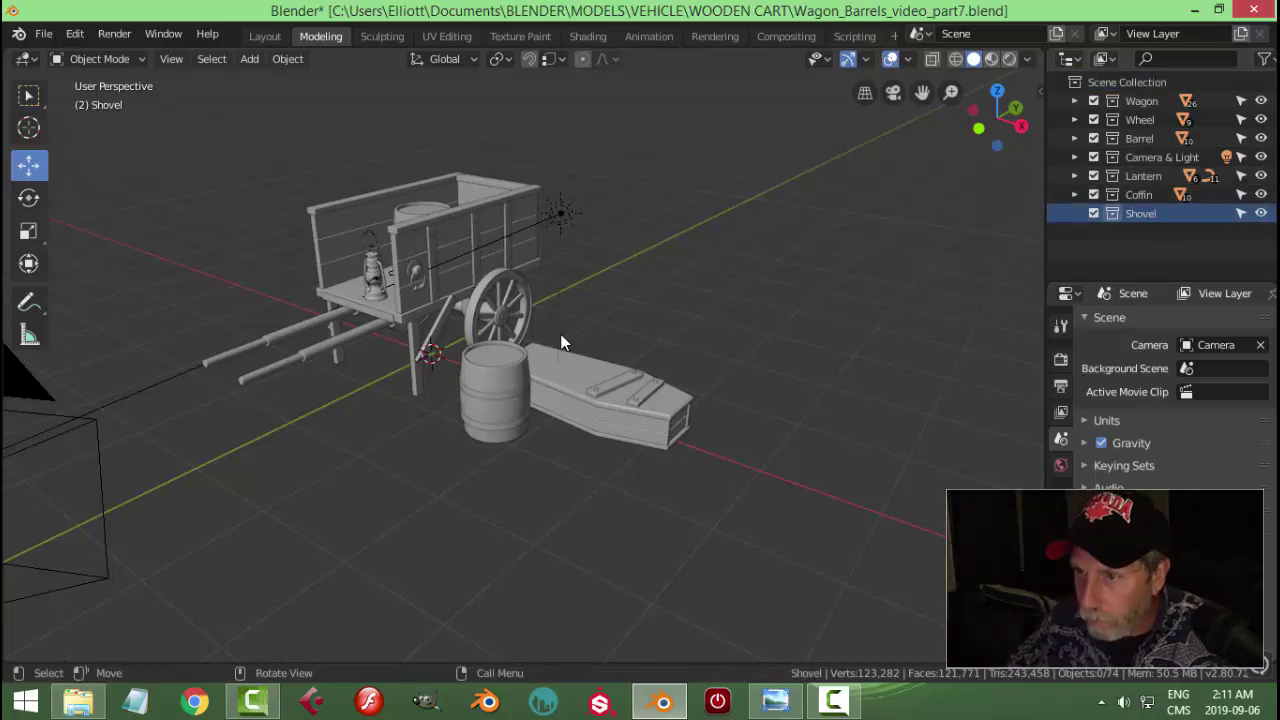
- Add a circle mesh with 6 vertices and shrink it to about a tenth
key(shift+a)
mouse_move(549, 320)
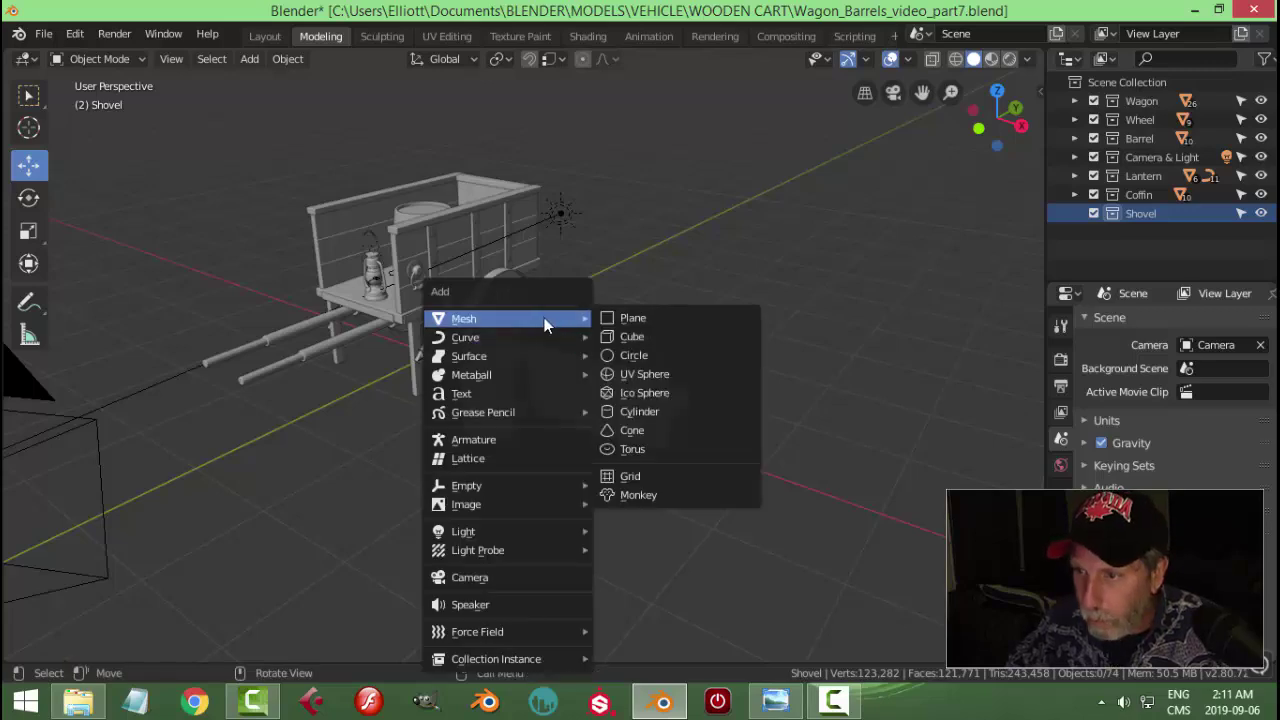
click(644, 353)
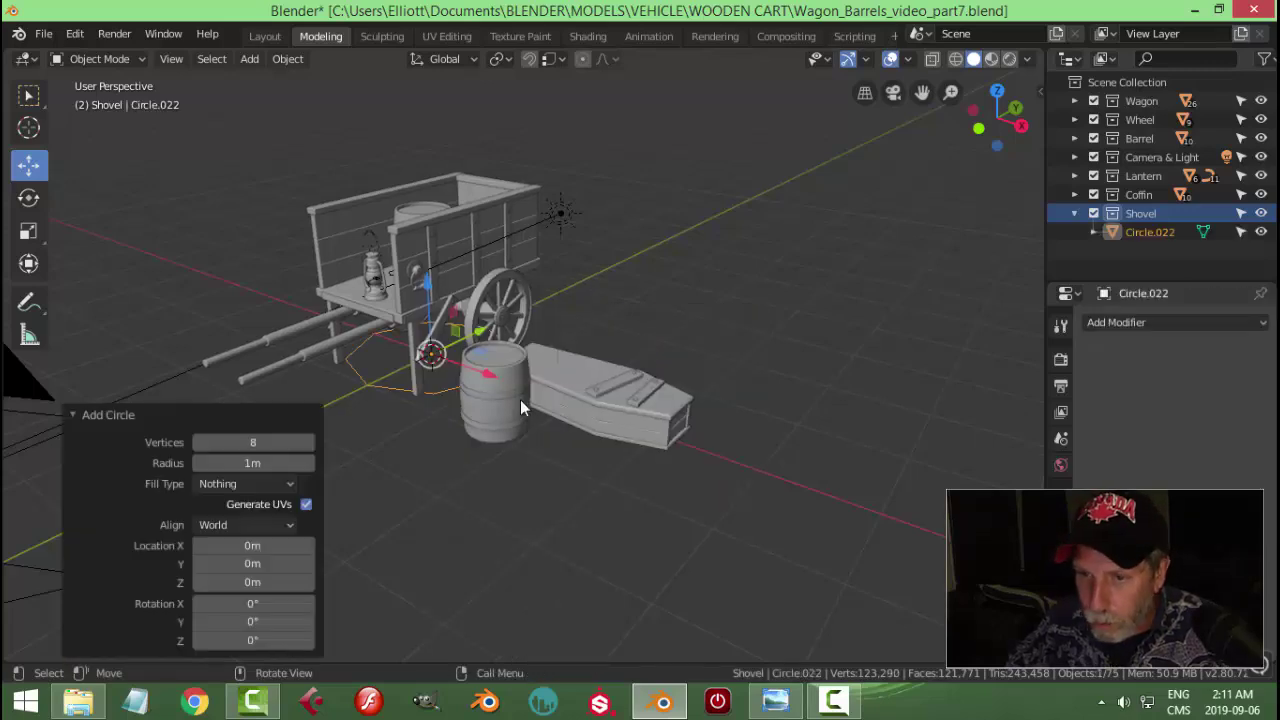
click(283, 448)
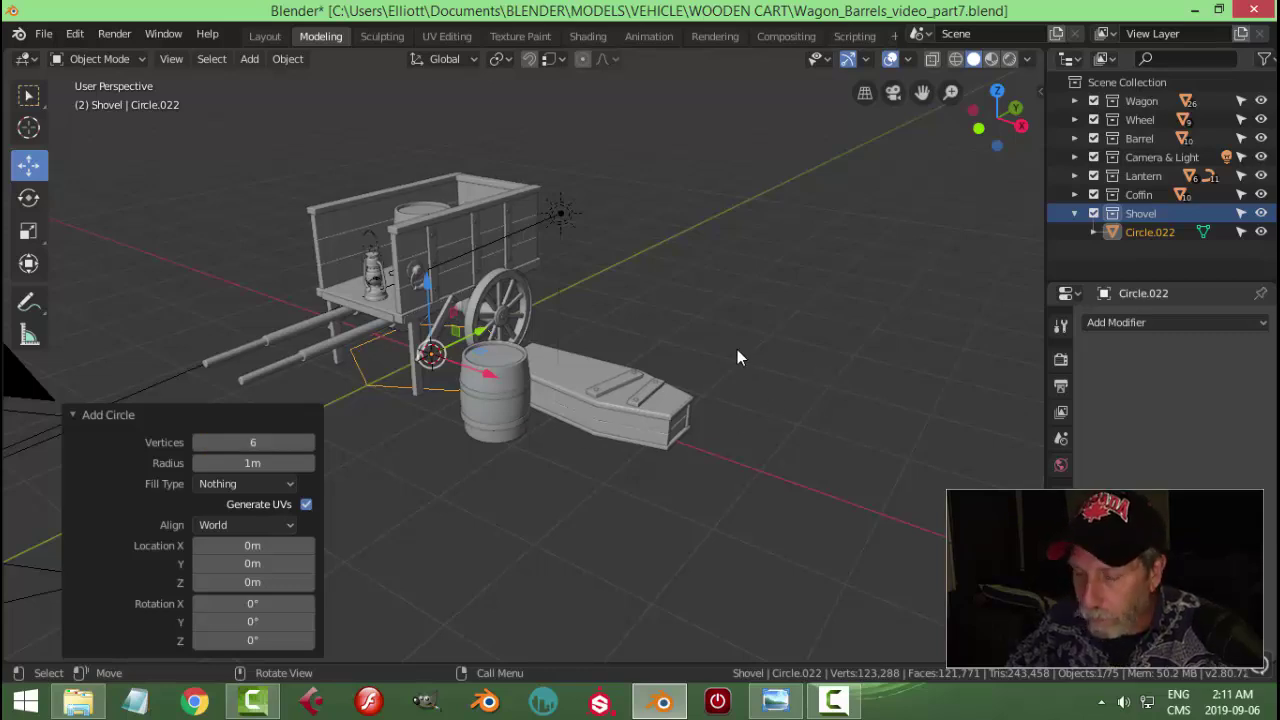
key(s)
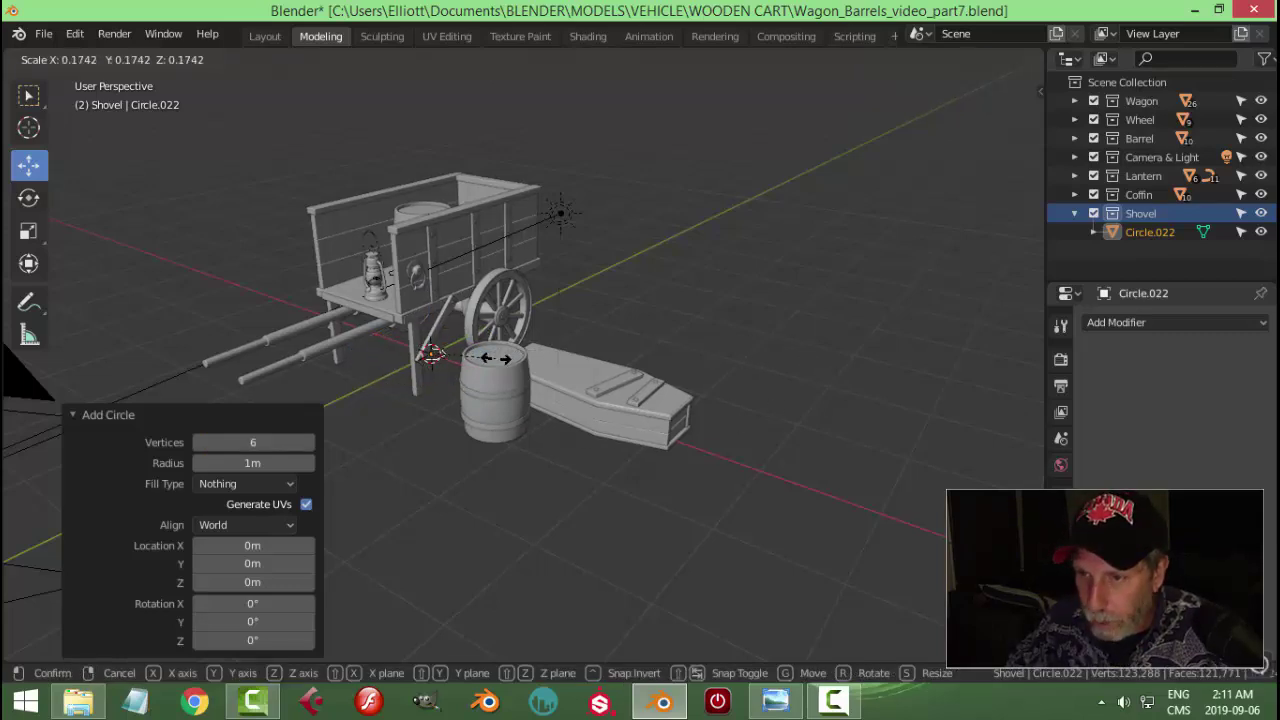
click(468, 358)
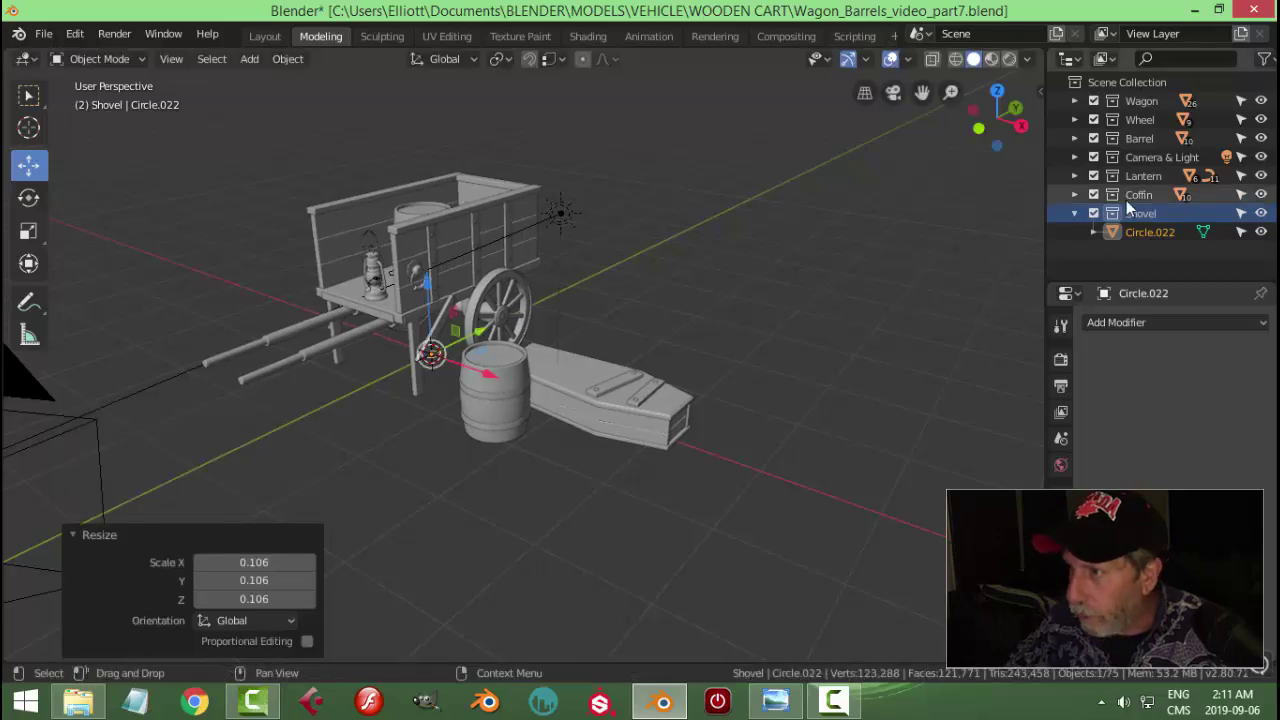
- Hide the coffin, lantern, camera, barrel, wheel and wagon collections, framing the circle
drag(1095, 194, 1093, 102)
middle_drag(590, 440, 569, 432)
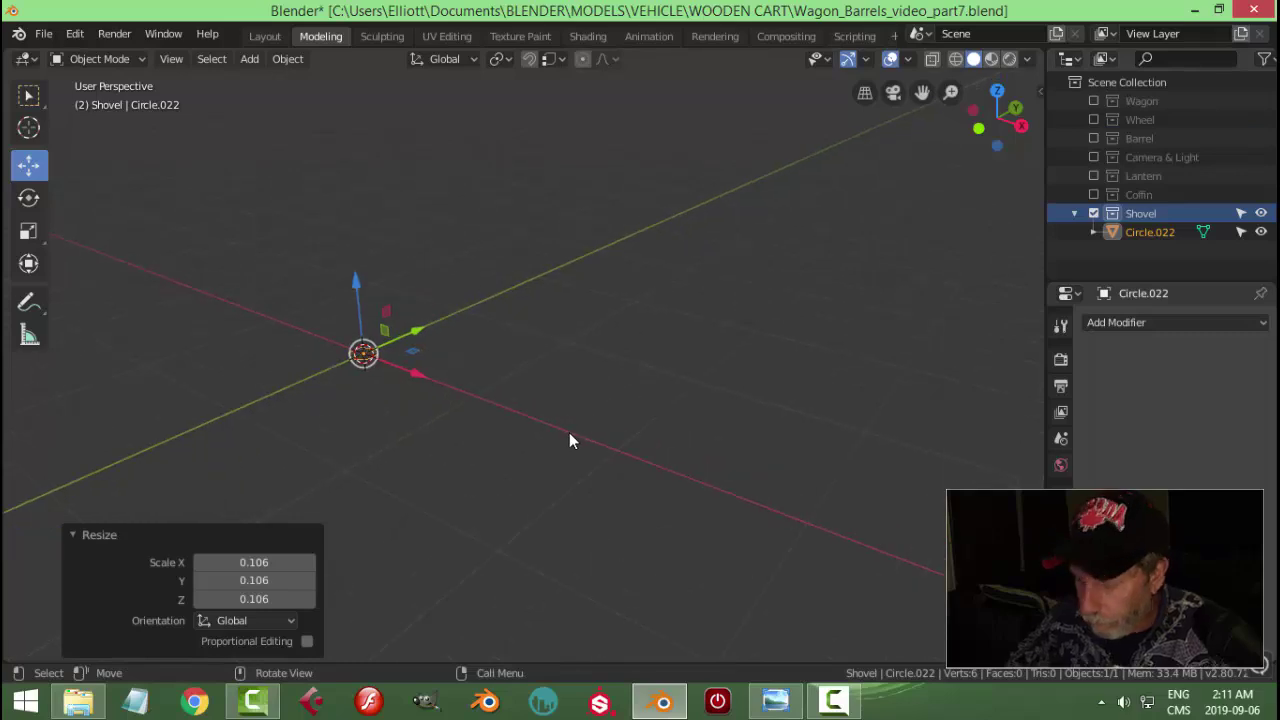
key(KP_Decimal)
scroll(620, 438, down, 3)
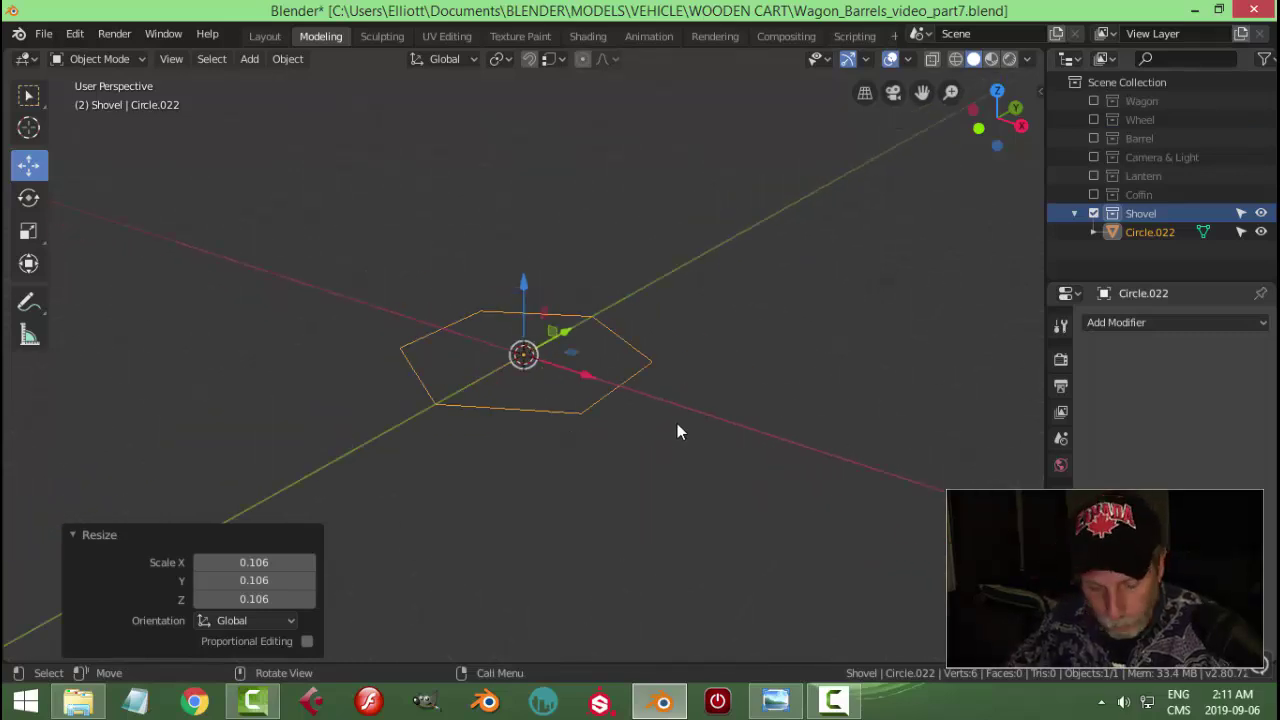
- Rotate the hexagon 90° about X and scale it to 0.779
text(rx90)
key(Return)
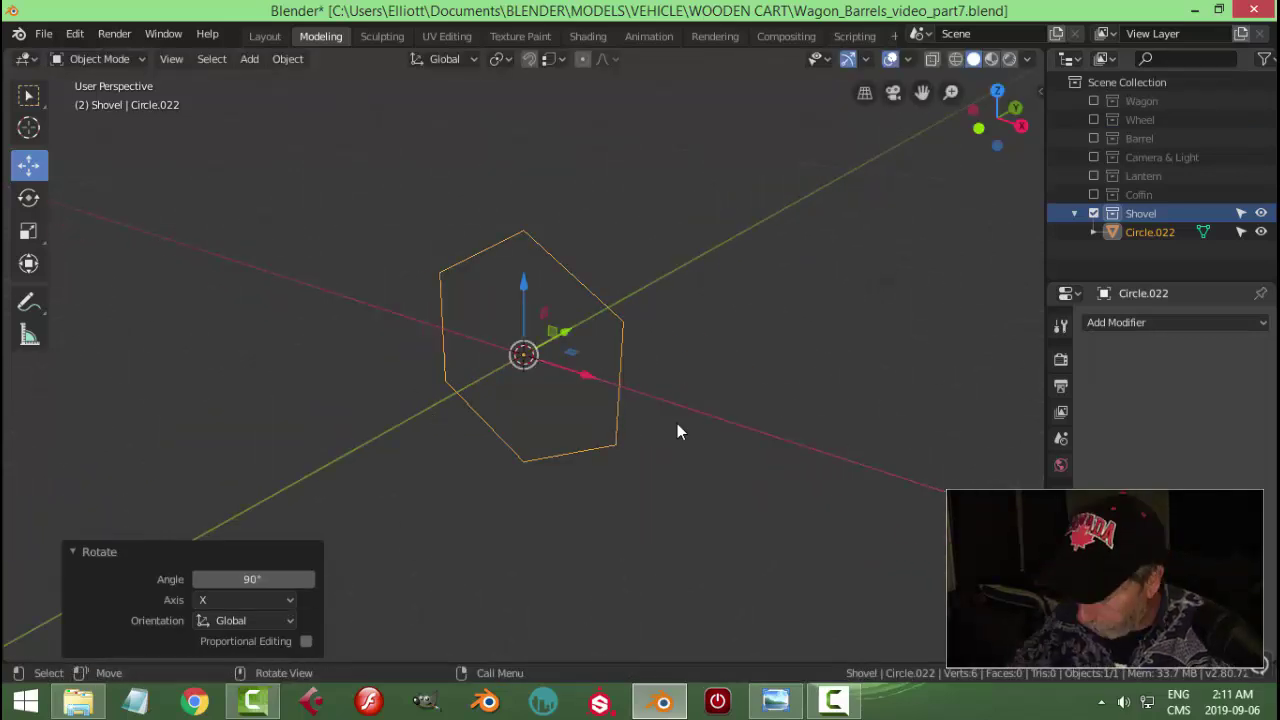
key(KP_1)
key(s)
click(651, 425)
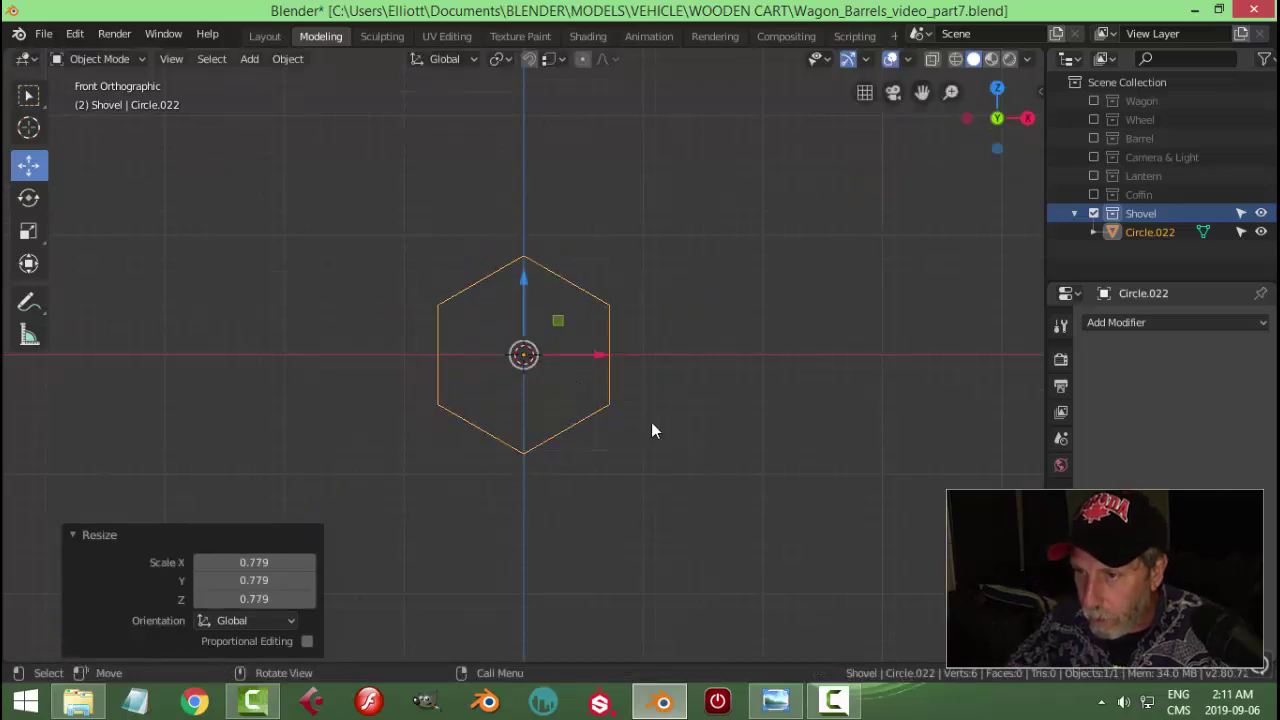
mouse_move(651, 425)
middle_down()
mouse_move(745, 465)
mouse_move(691, 466)
mouse_move(686, 445)
mouse_move(583, 434)
mouse_move(663, 423)
middle_up()
- In Edit Mode, extrude the hexagon twice and stretch it along Y into a long shaft
key(Tab)
key(e)
right_click(443, 363)
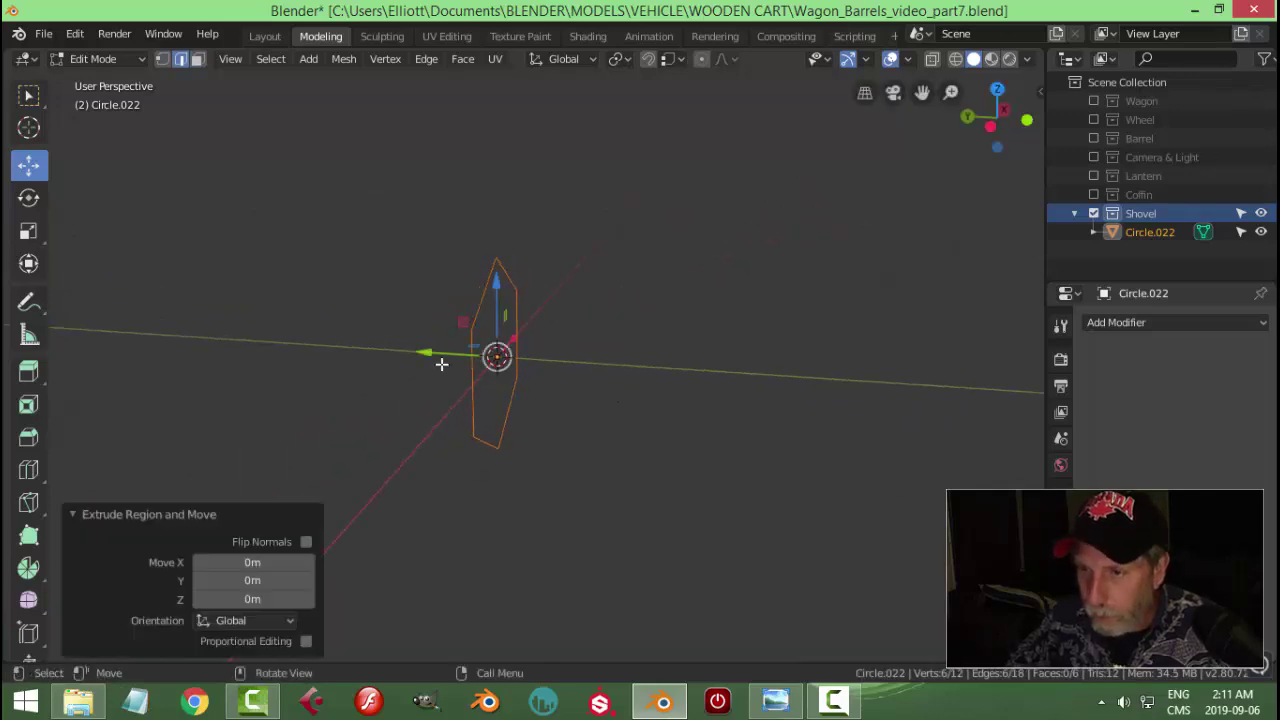
key(g)
click(600, 386)
middle_drag(600, 386, 686, 423)
key(e)
right_click(629, 408)
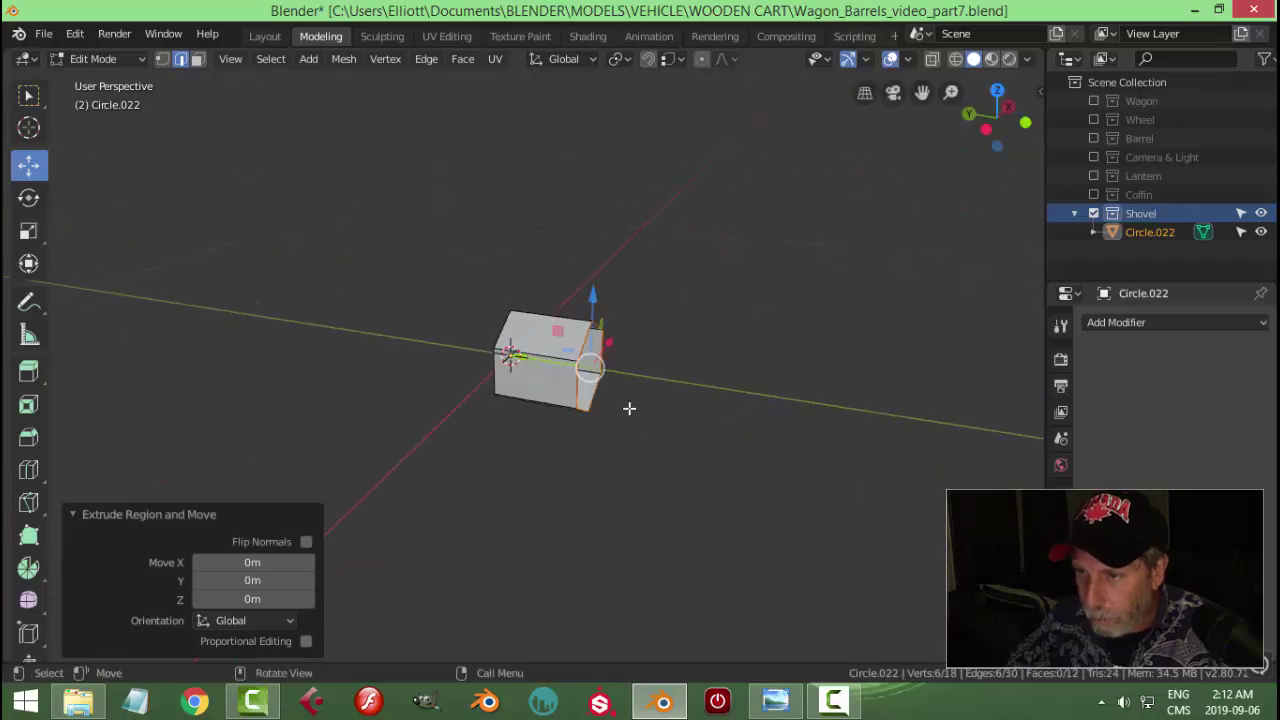
drag(522, 358, 760, 415)
middle_drag(760, 415, 664, 403)
- Taper the shaft's end face to 0.5965 and select its bottom corner vertex
key(s)
click(722, 401)
key(1)
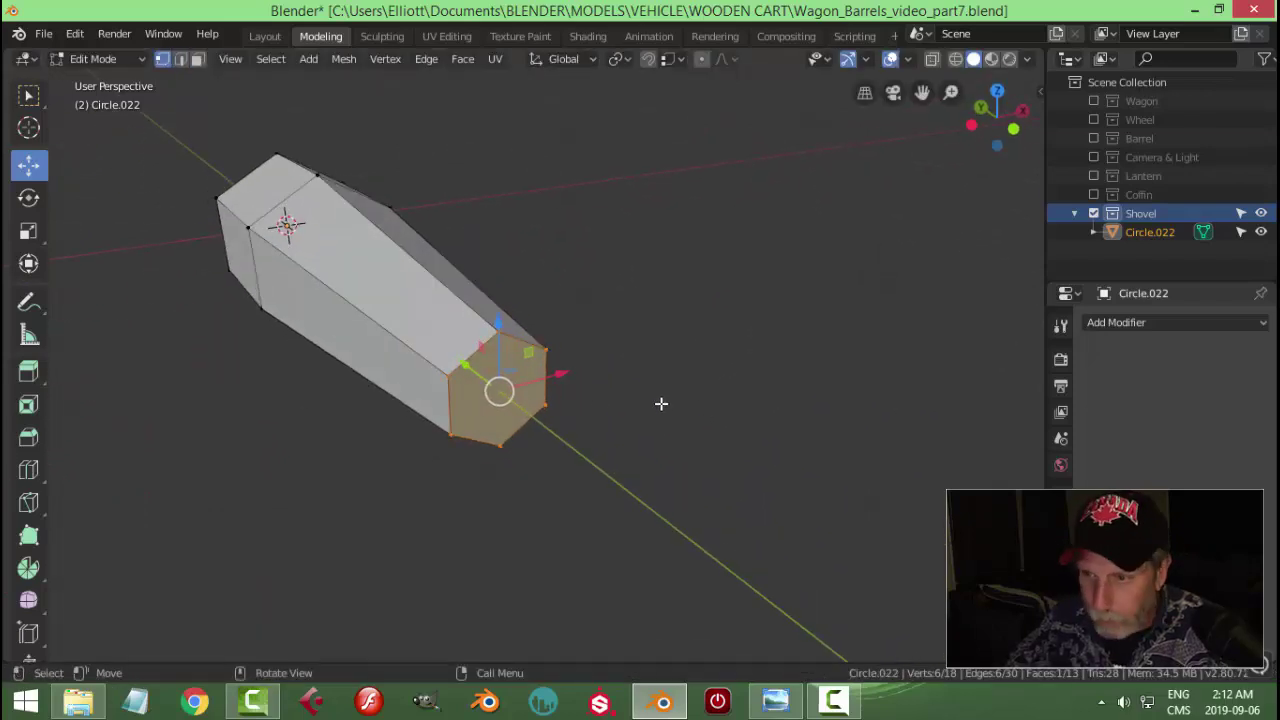
key(alt+a)
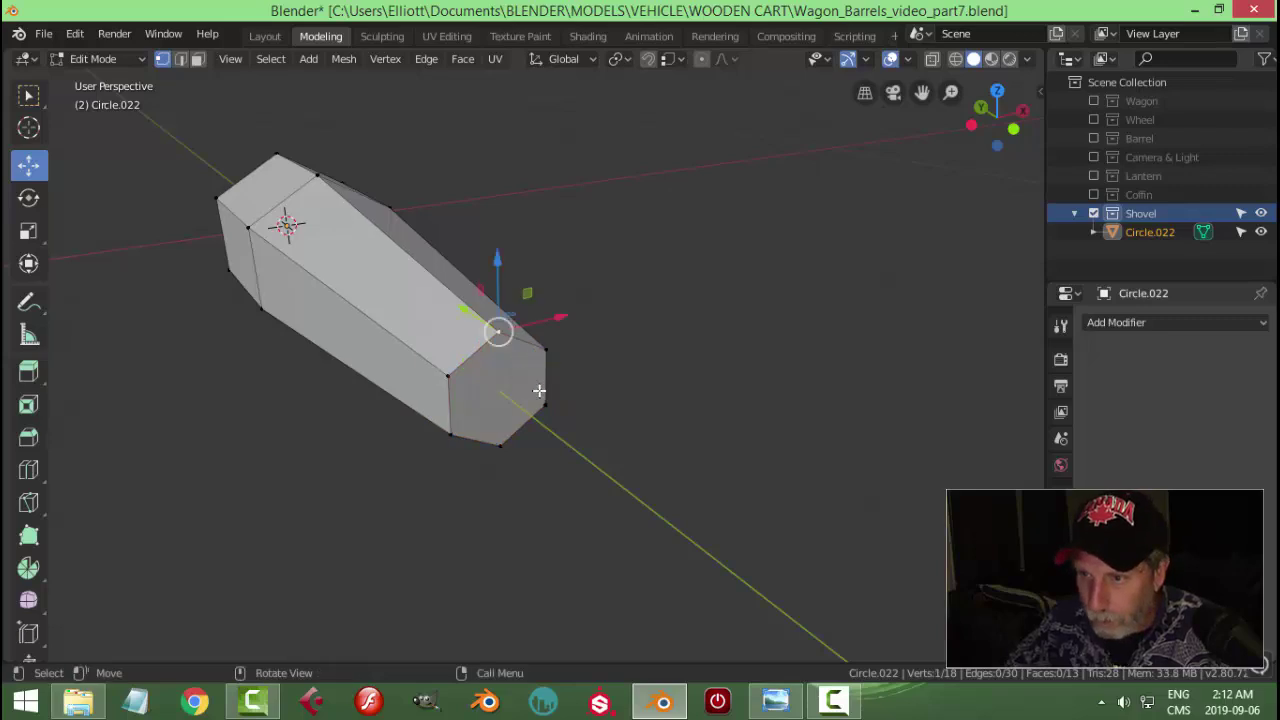
shift+click(510, 445)
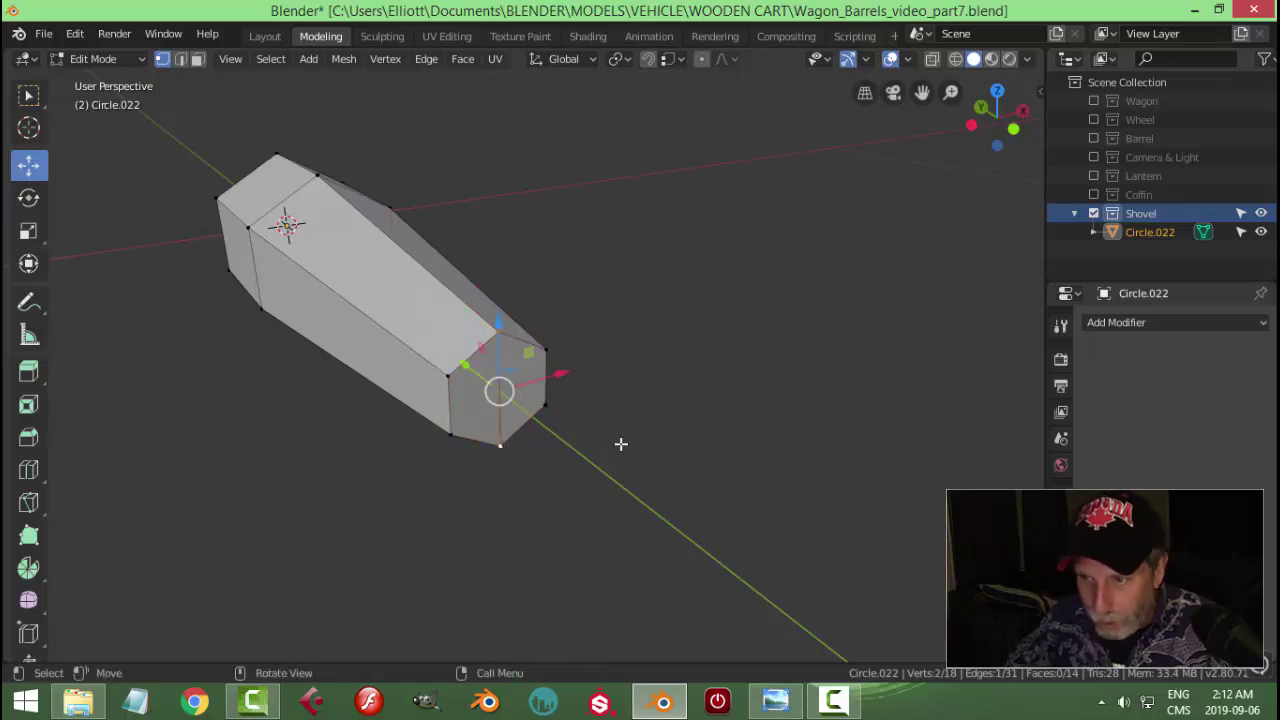
- Shift the chosen edge slightly along Y and scale it on Z to 0.755
key(2)
middle_drag(521, 412, 640, 440)
drag(623, 400, 680, 420)
middle_drag(680, 420, 738, 437)
key(s)
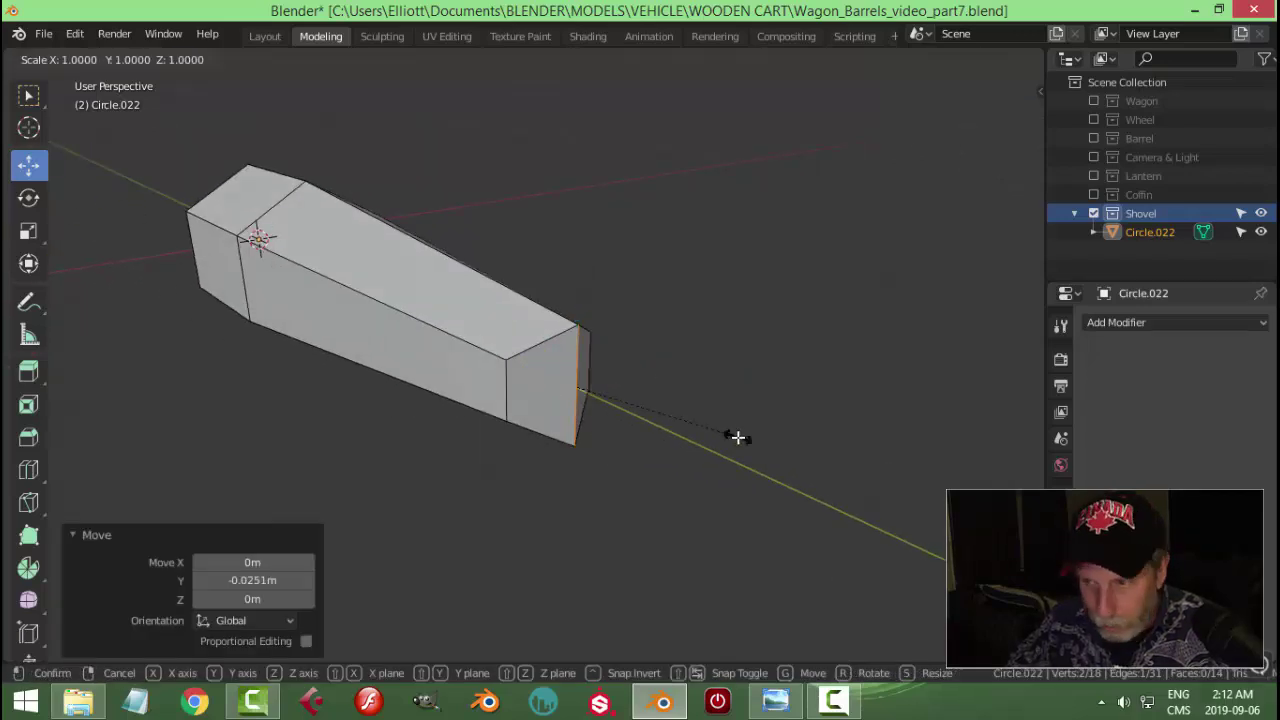
key(z)
click(712, 404)
click(712, 404)
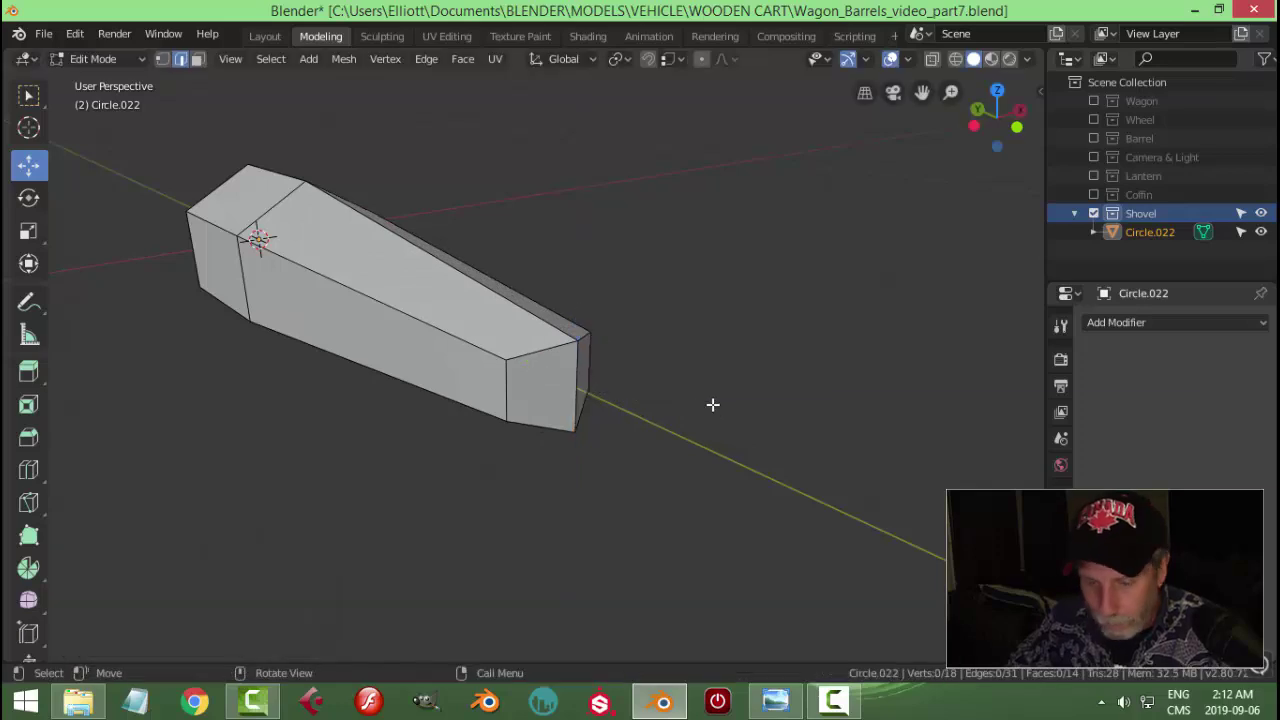
- Select both end faces and the two long side faces of the shaft
key(3)
click(537, 386)
shift+click(446, 377)
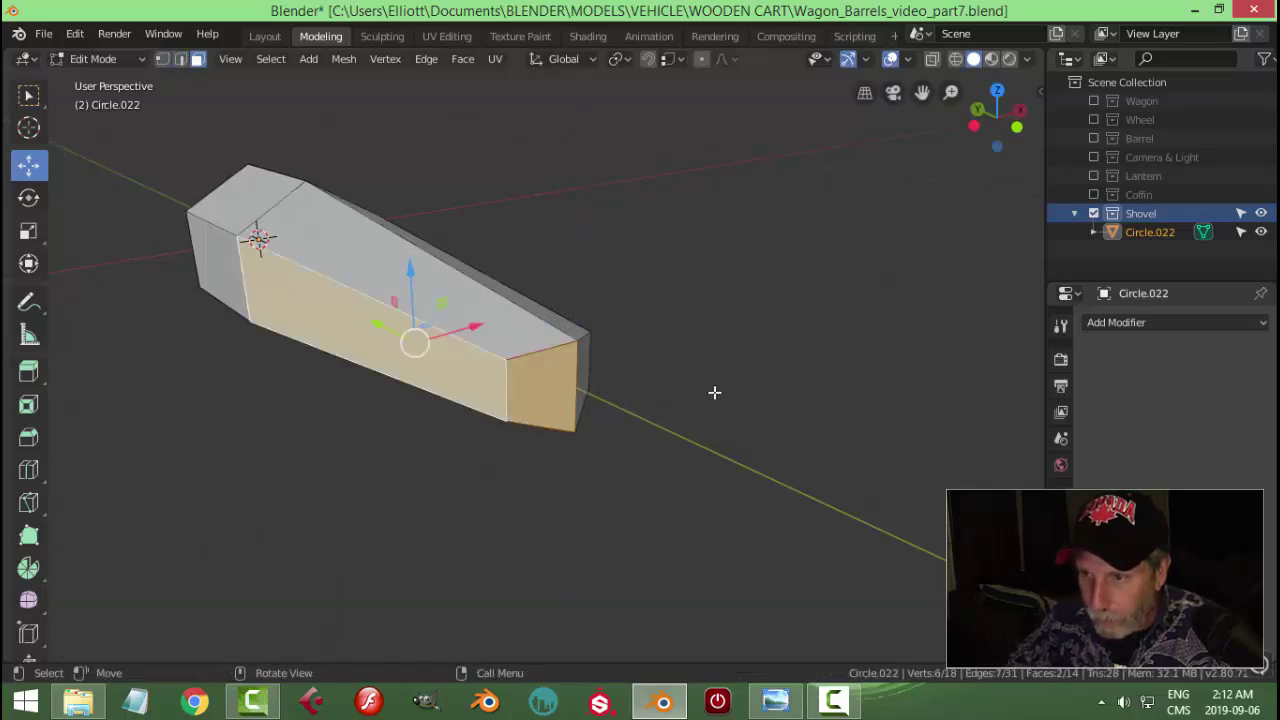
middle_drag(714, 391, 424, 388)
shift+click(275, 333)
shift+click(486, 263)
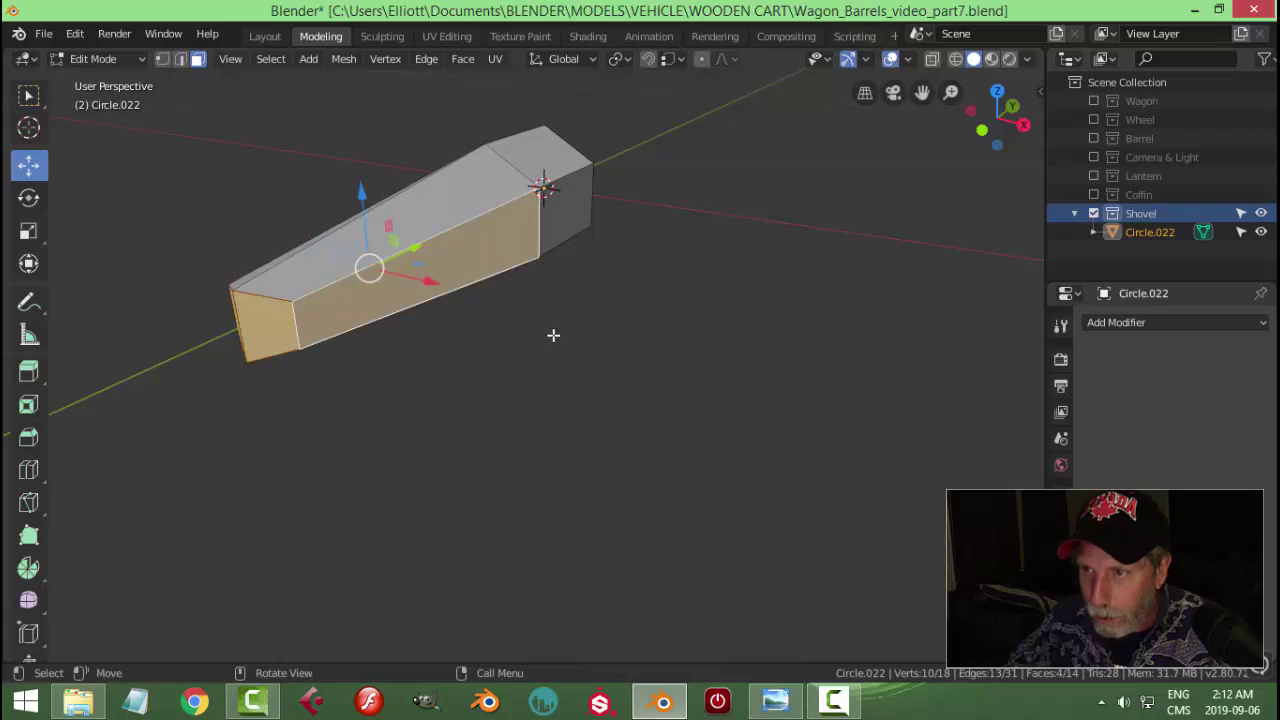
middle_drag(554, 334, 621, 419)
- Extrude the selected faces and fatten them outward with Alt+S into a blade
key(e)
click(614, 414)
key(alt+s)
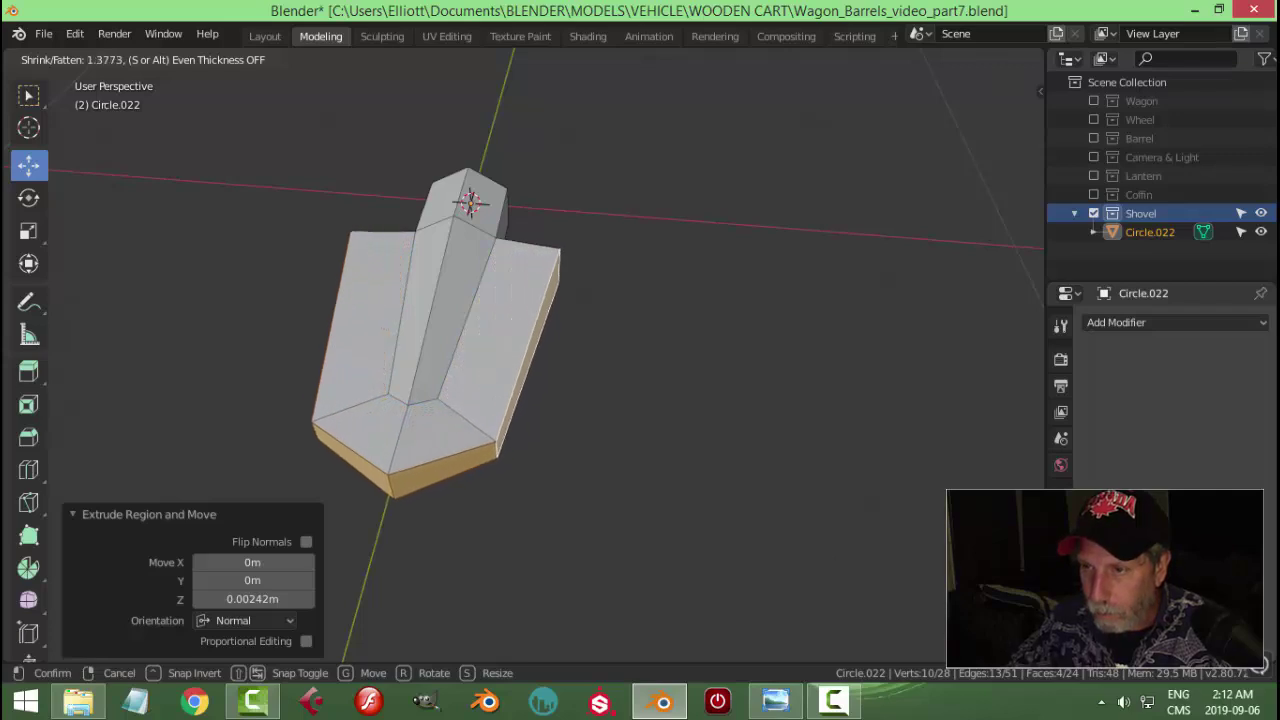
click(92, 487)
middle_drag(552, 429, 421, 342)
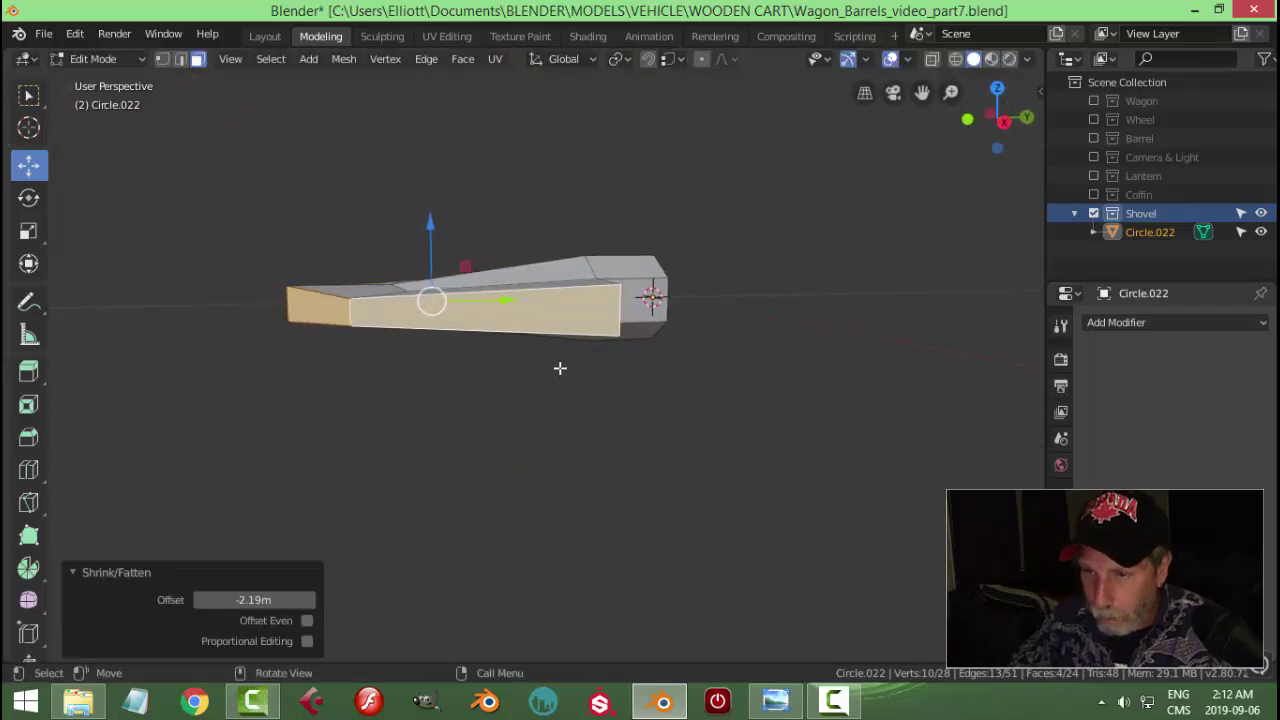
- Flatten the blade to Z 0.404 and raise it slightly upward
key(s)
key(z)
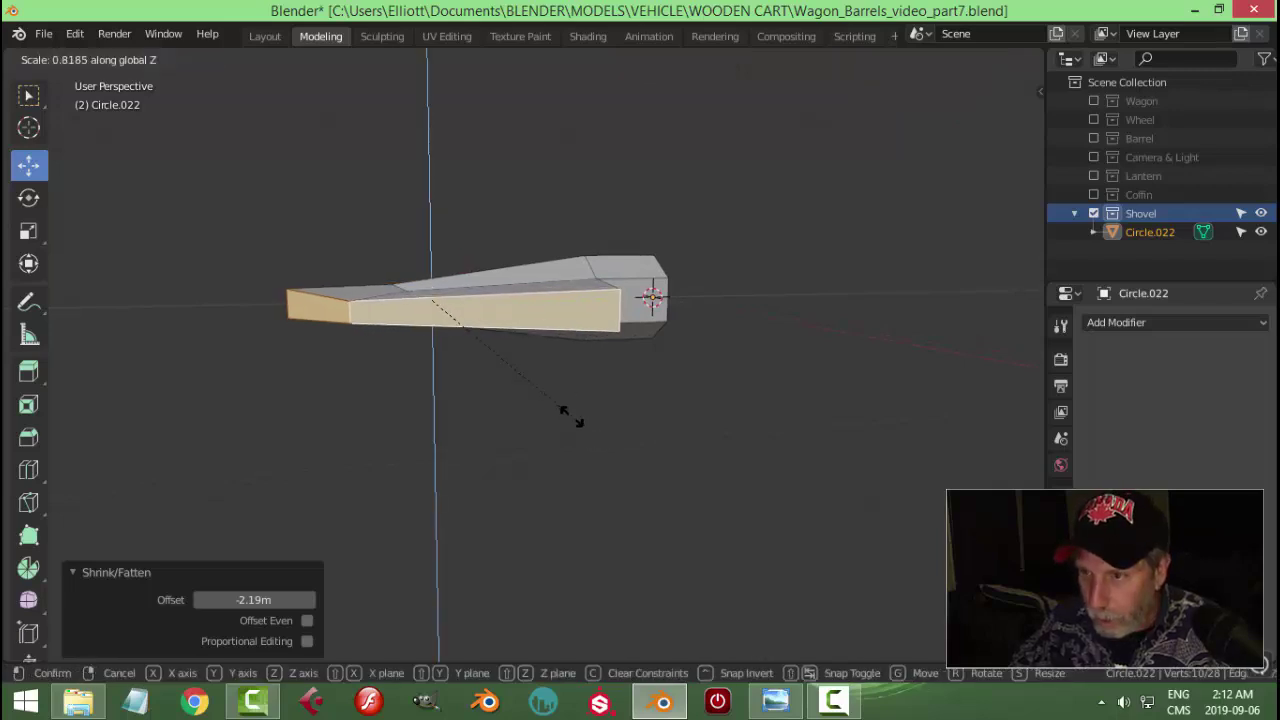
click(505, 330)
middle_drag(505, 330, 466, 294)
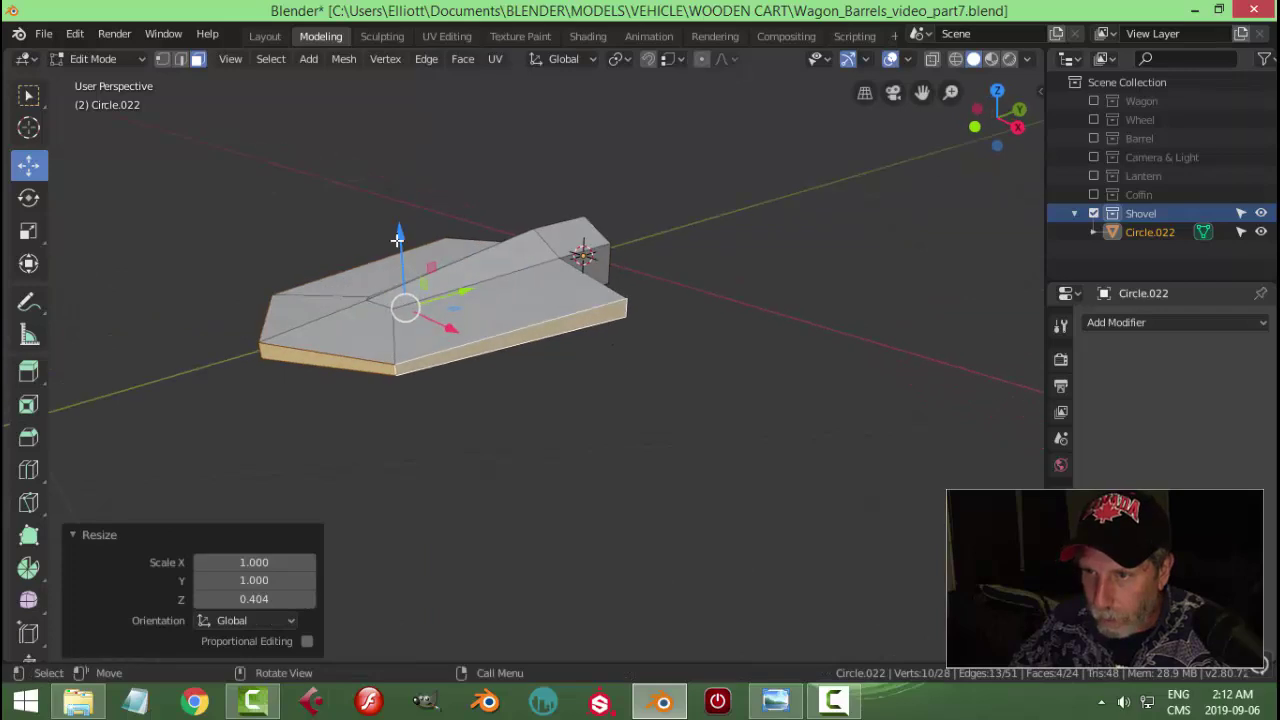
mouse_move(397, 238)
mouse_down()
mouse_move(400, 217)
mouse_move(409, 223)
mouse_up()
middle_drag(409, 223, 600, 297)
- Add two loop cuts along the blade, sliding the first near its edge
key(ctrl+r)
click(600, 287)
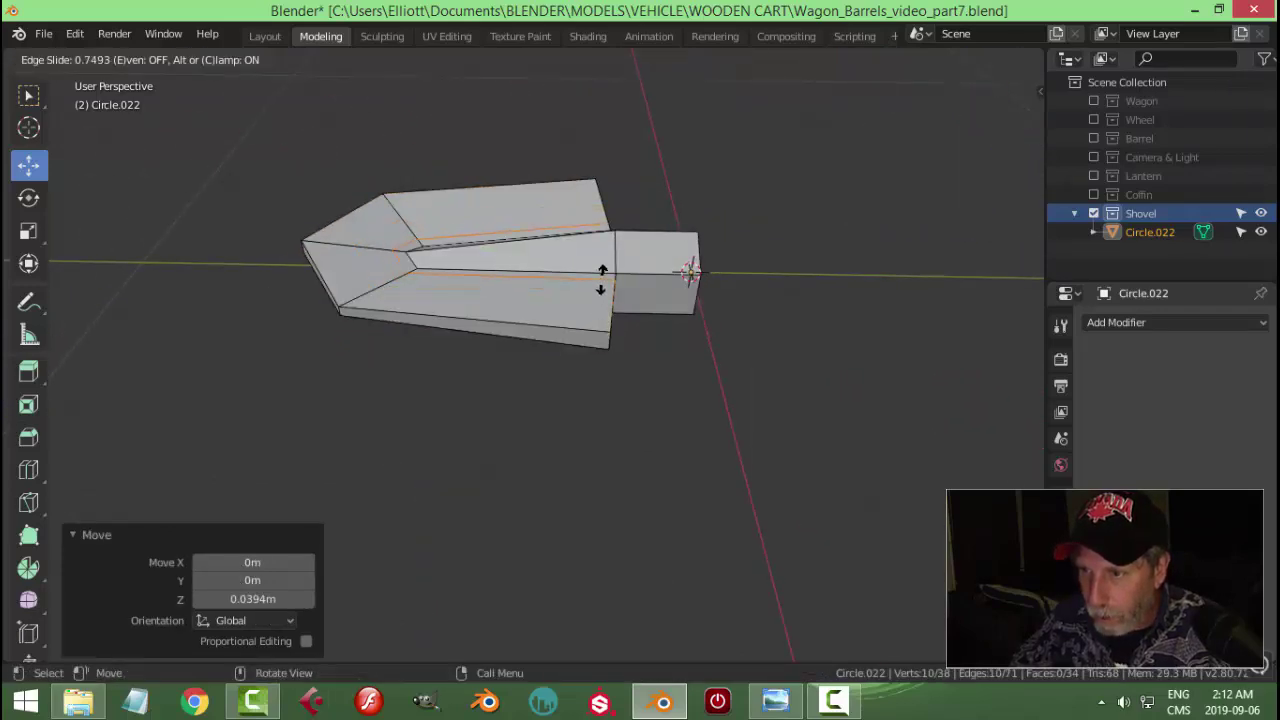
click(601, 280)
key(g)
key(g)
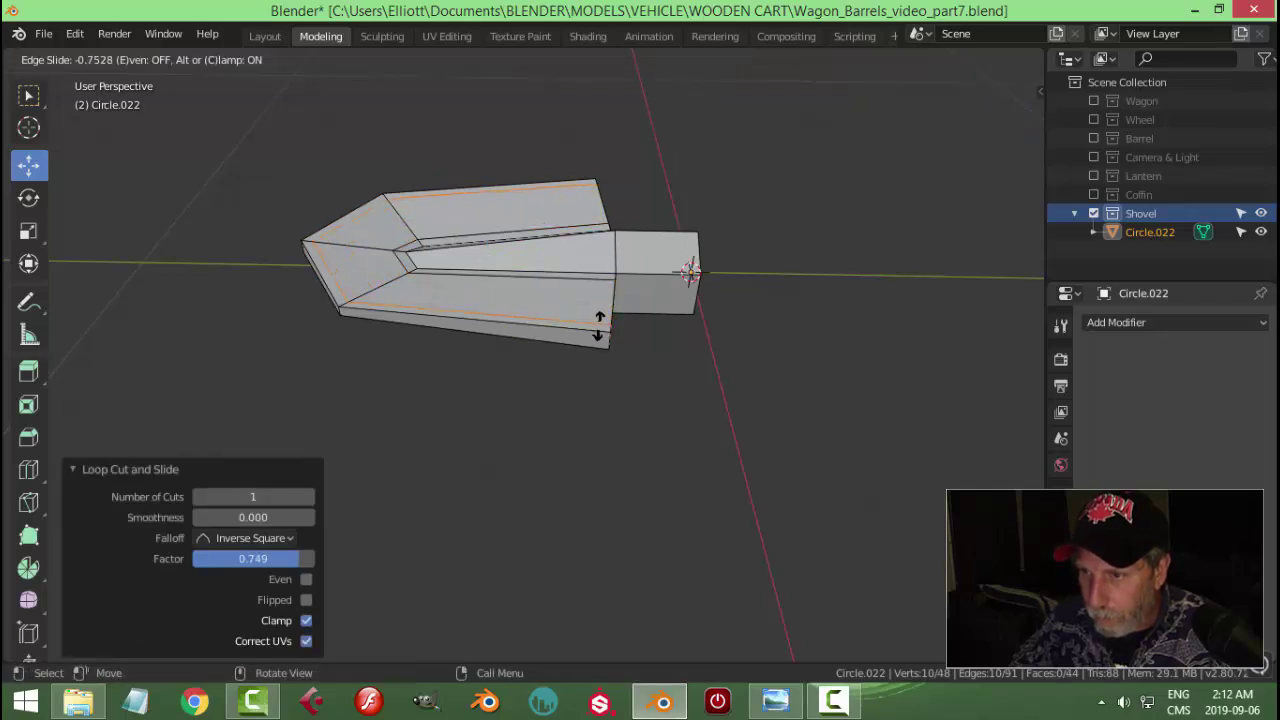
click(599, 326)
middle_drag(599, 326, 656, 311)
key(ctrl+r)
click(648, 278)
click(610, 292)
alt+click(722, 336)
- Select the socket's end loop, extrude it in place and shrink it inward
alt+click(578, 305)
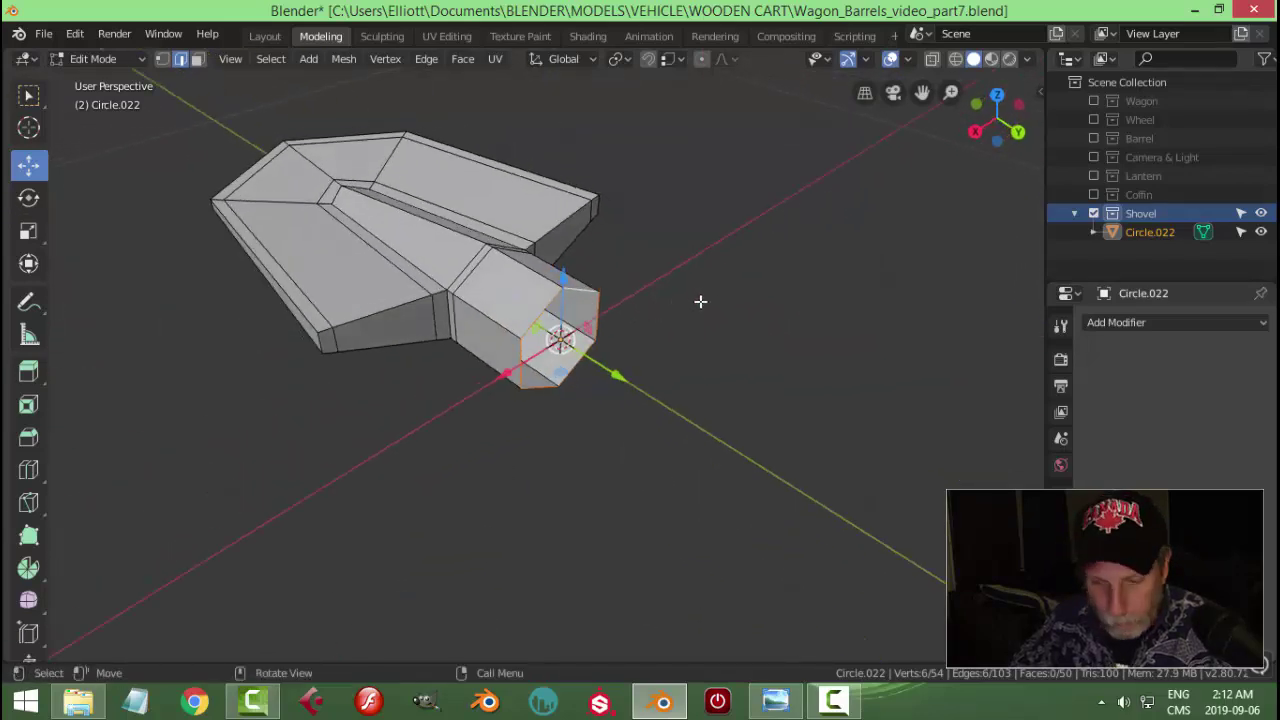
key(e)
right_click(700, 301)
key(s)
click(657, 316)
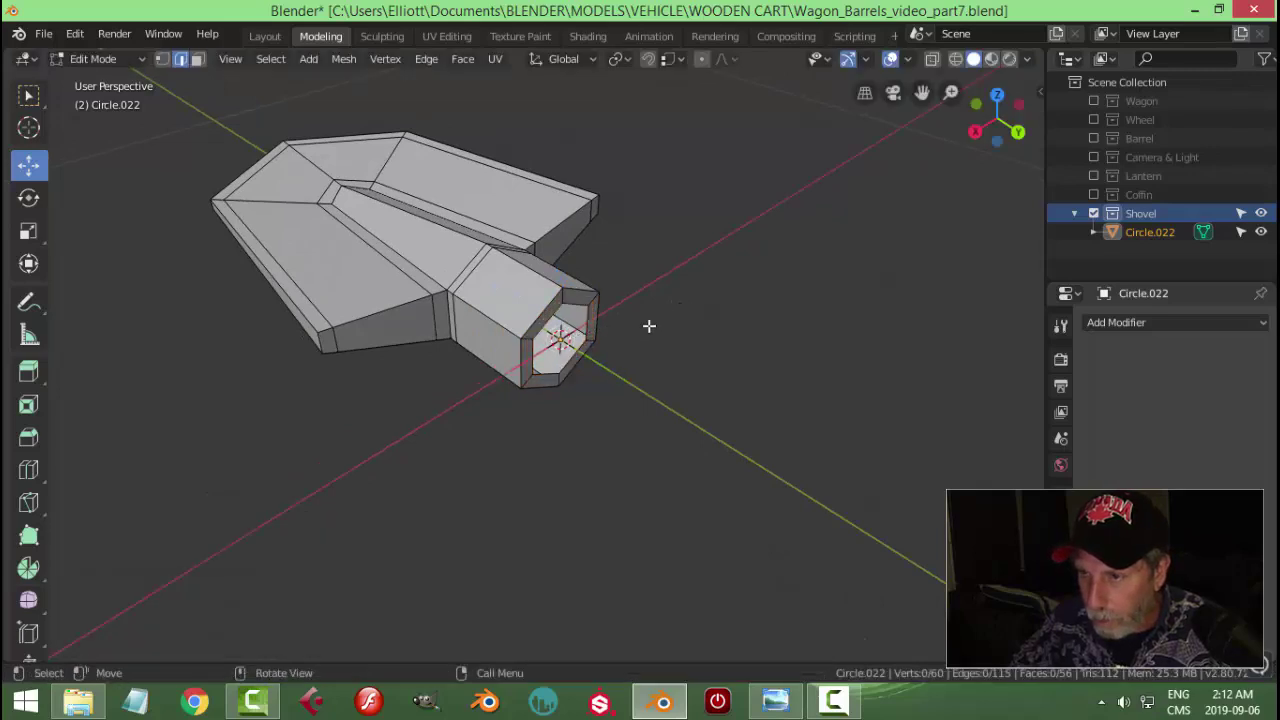
scroll(649, 323, up, 3)
- Add two edge loops close to the socket's open end
key(ctrl+r)
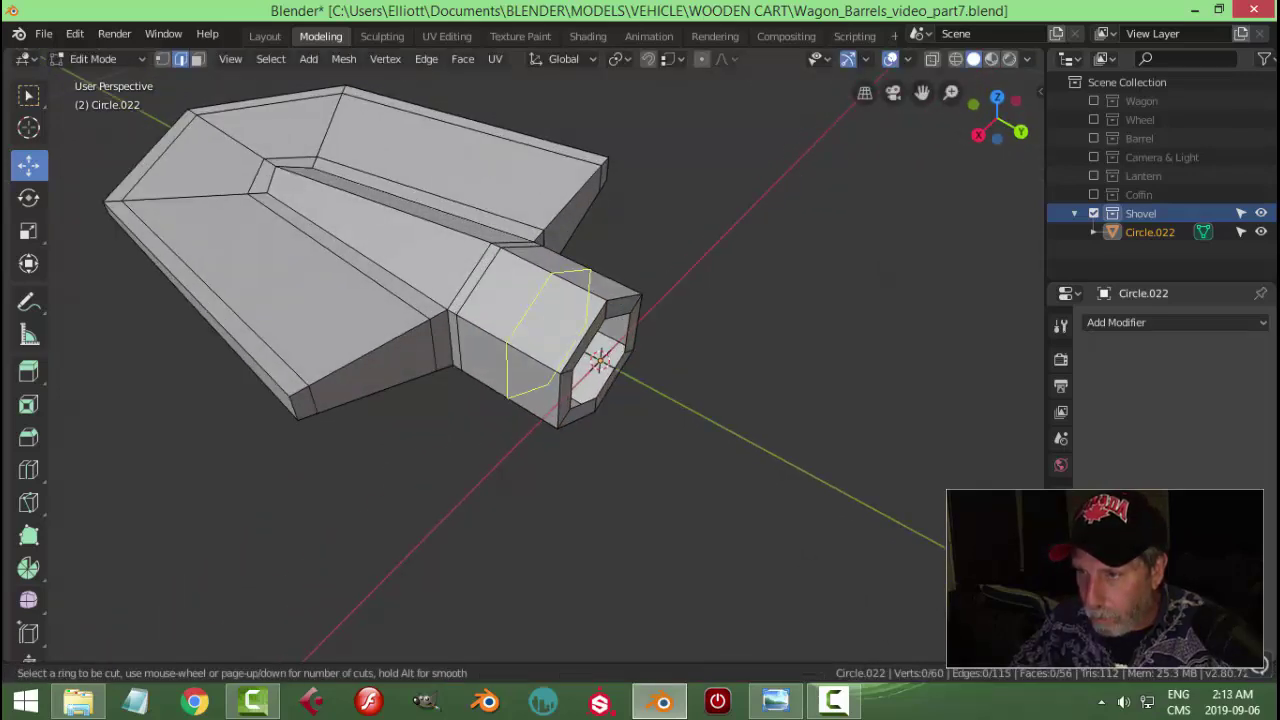
click(587, 300)
click(630, 334)
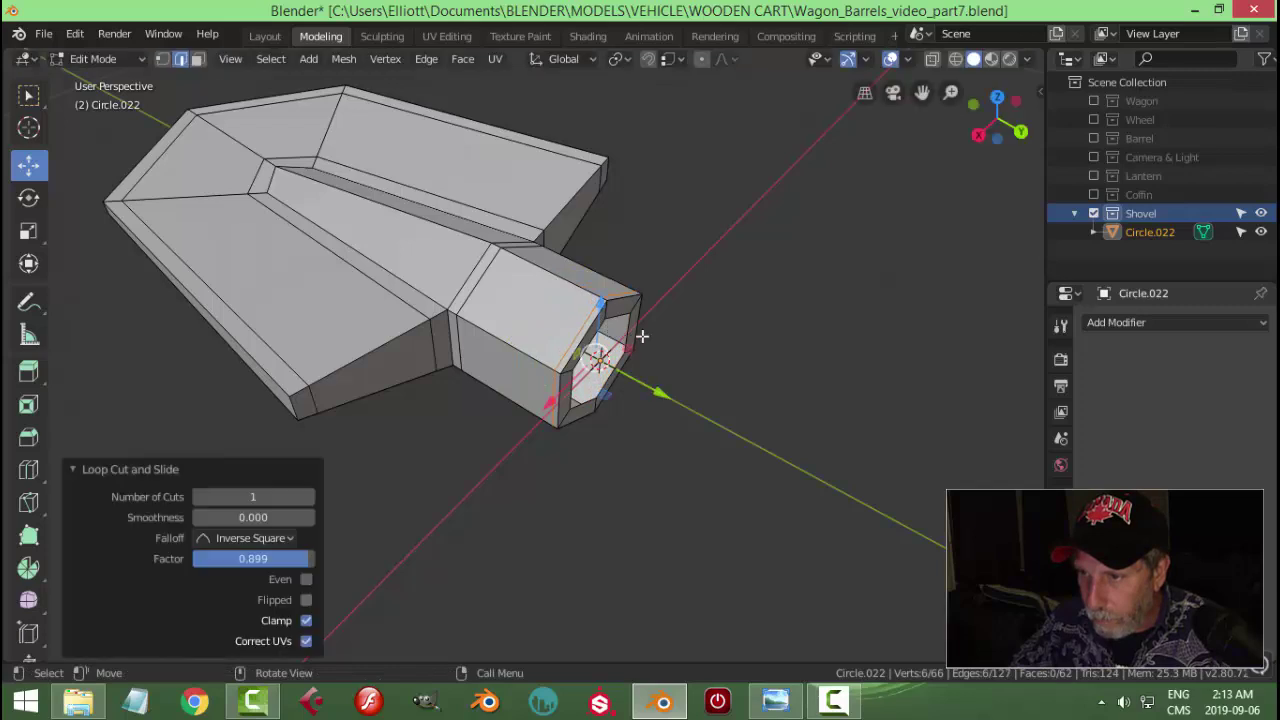
middle_drag(640, 337, 574, 294)
key(ctrl+r)
click(573, 256)
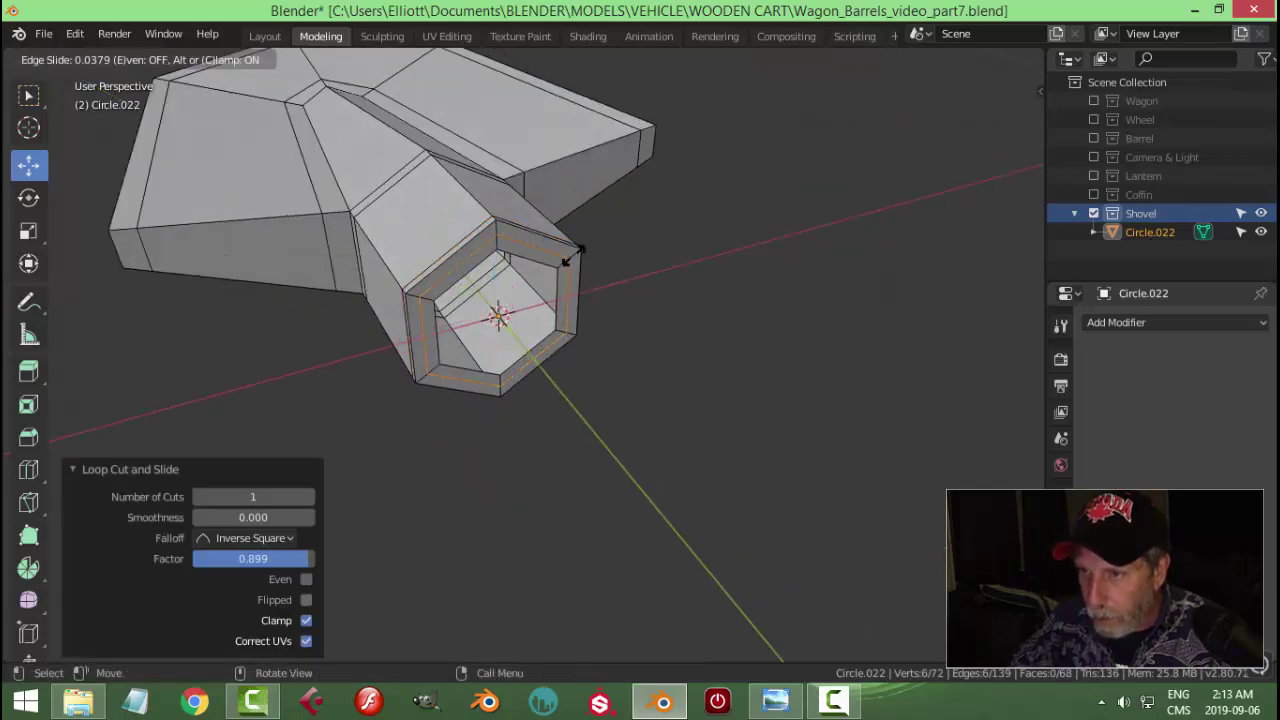
click(580, 250)
key(Tab)
scroll(585, 263, down, 5)
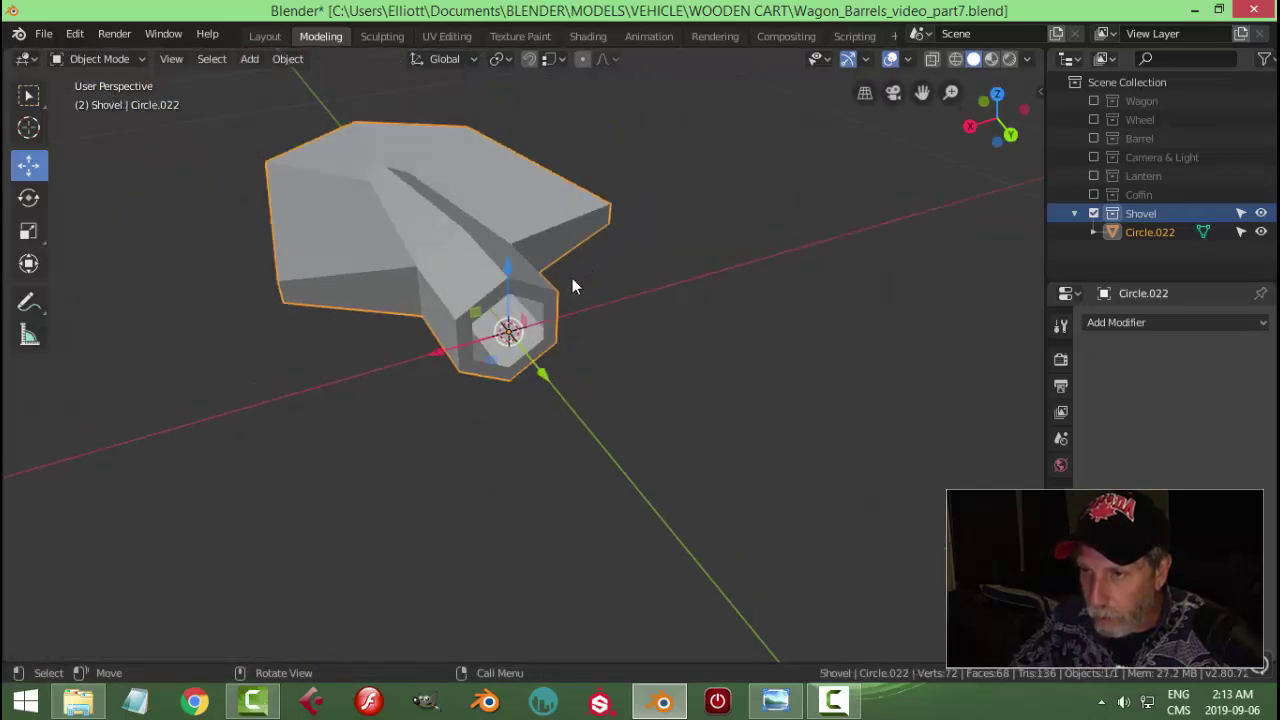
middle_drag(475, 270, 686, 229)
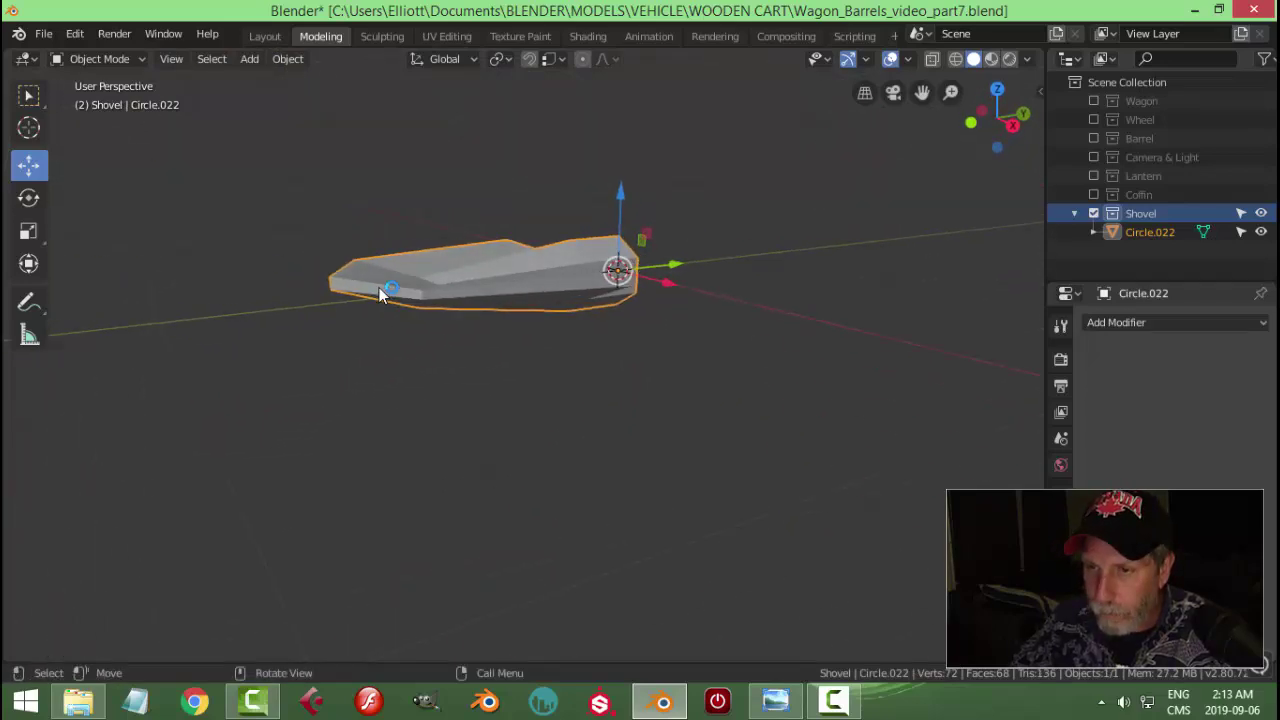
- Select the blade's near corner vertices and flatten them along Z
key(Tab)
middle_drag(340, 294, 455, 323)
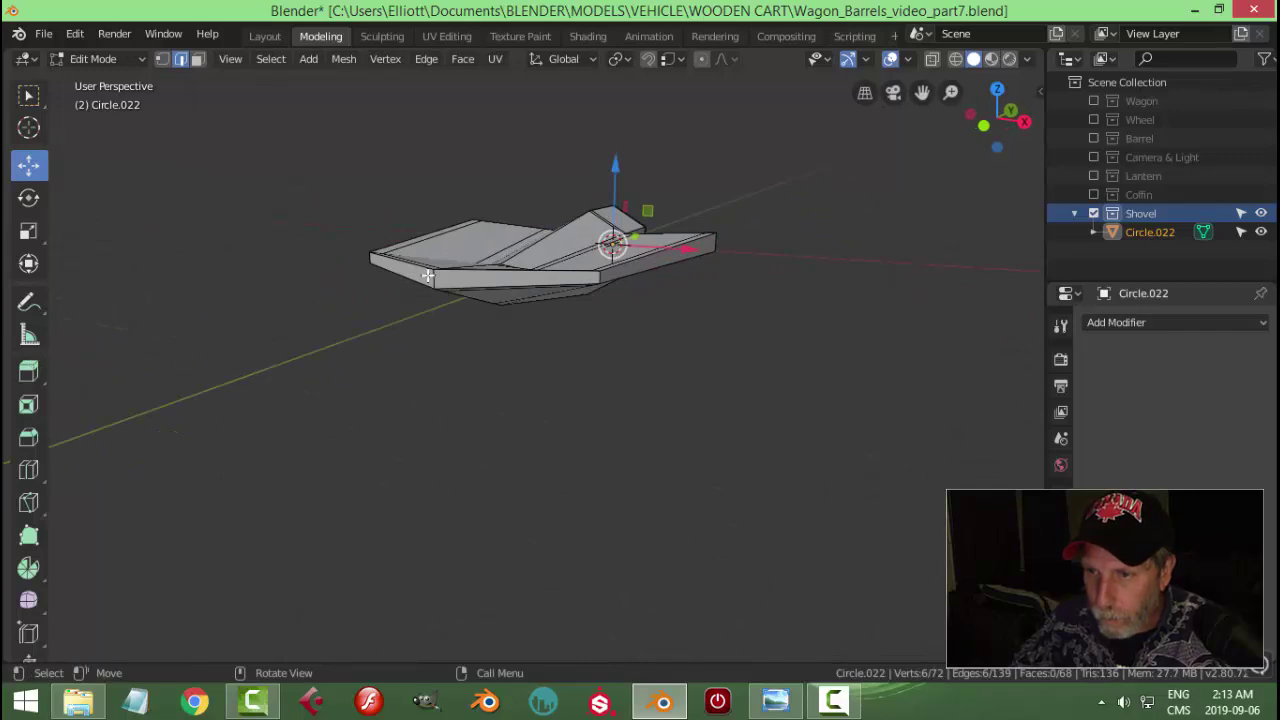
click(443, 286)
middle_drag(486, 363, 586, 380)
key(s)
key(z)
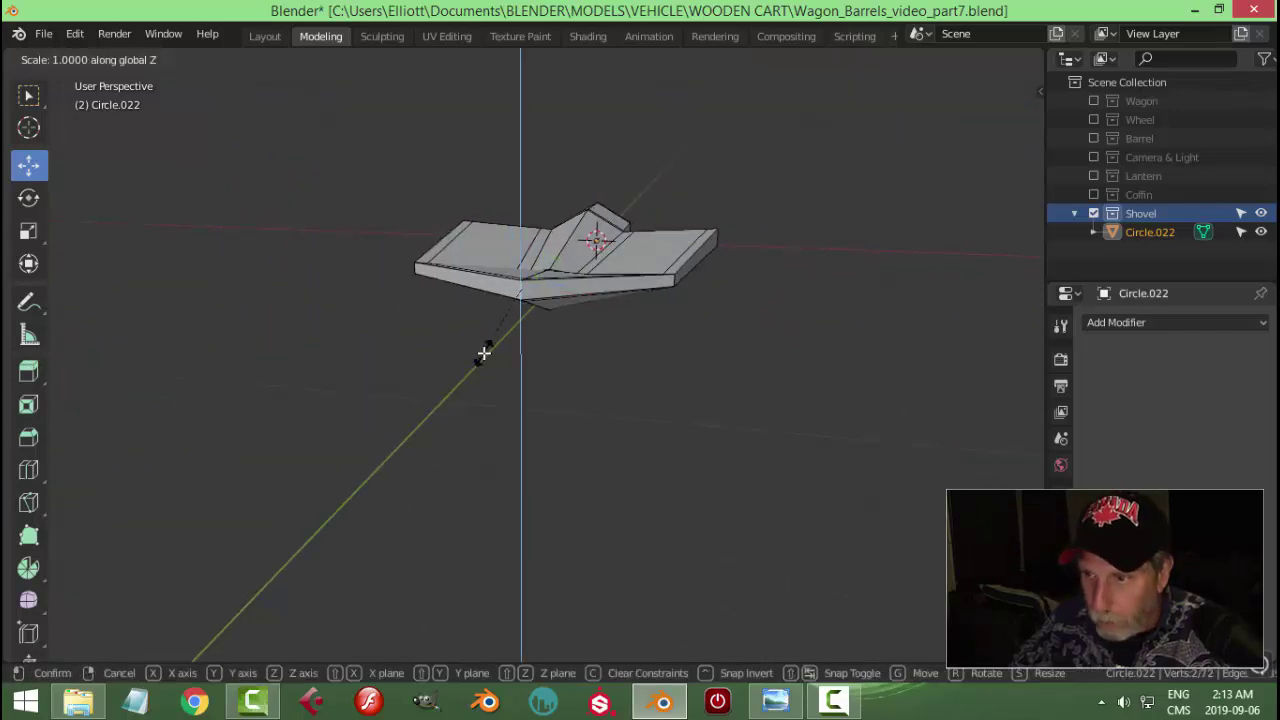
click(626, 343)
middle_drag(626, 343, 623, 343)
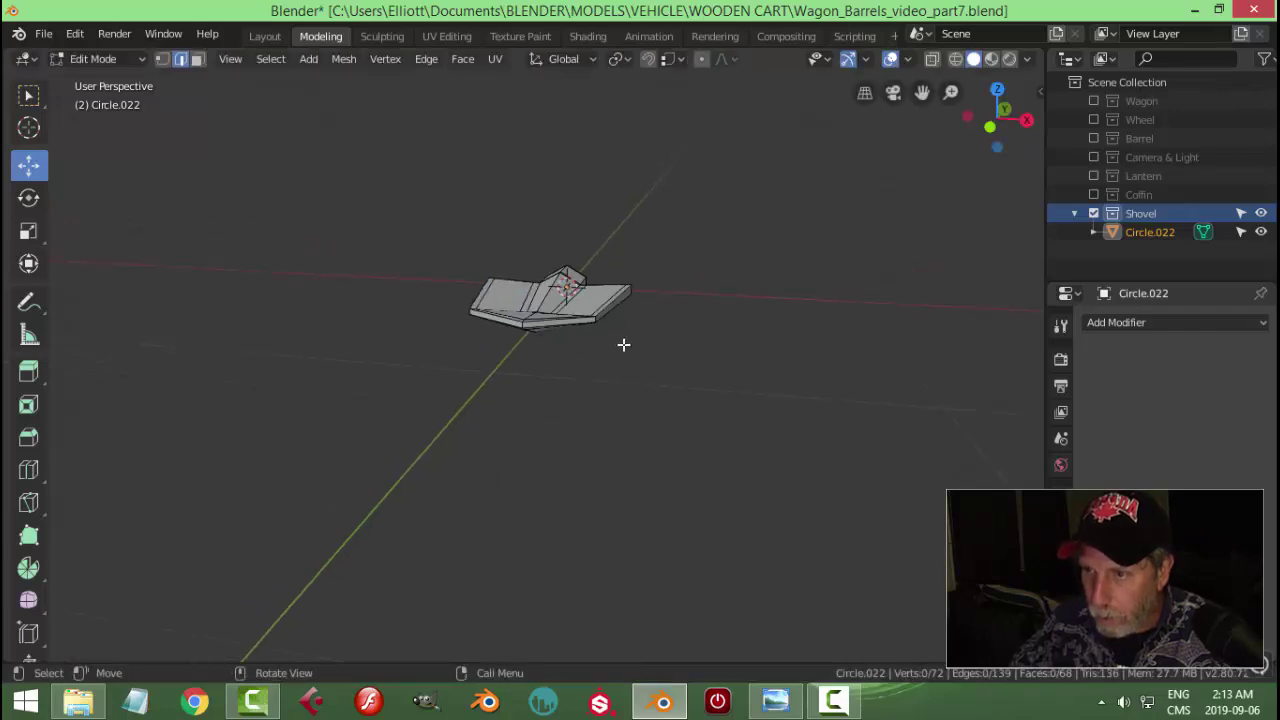
- Add a Subdivision Surface modifier with viewport and render levels set to 3
key(Tab)
middle_drag(726, 352, 1072, 354)
click(1130, 322)
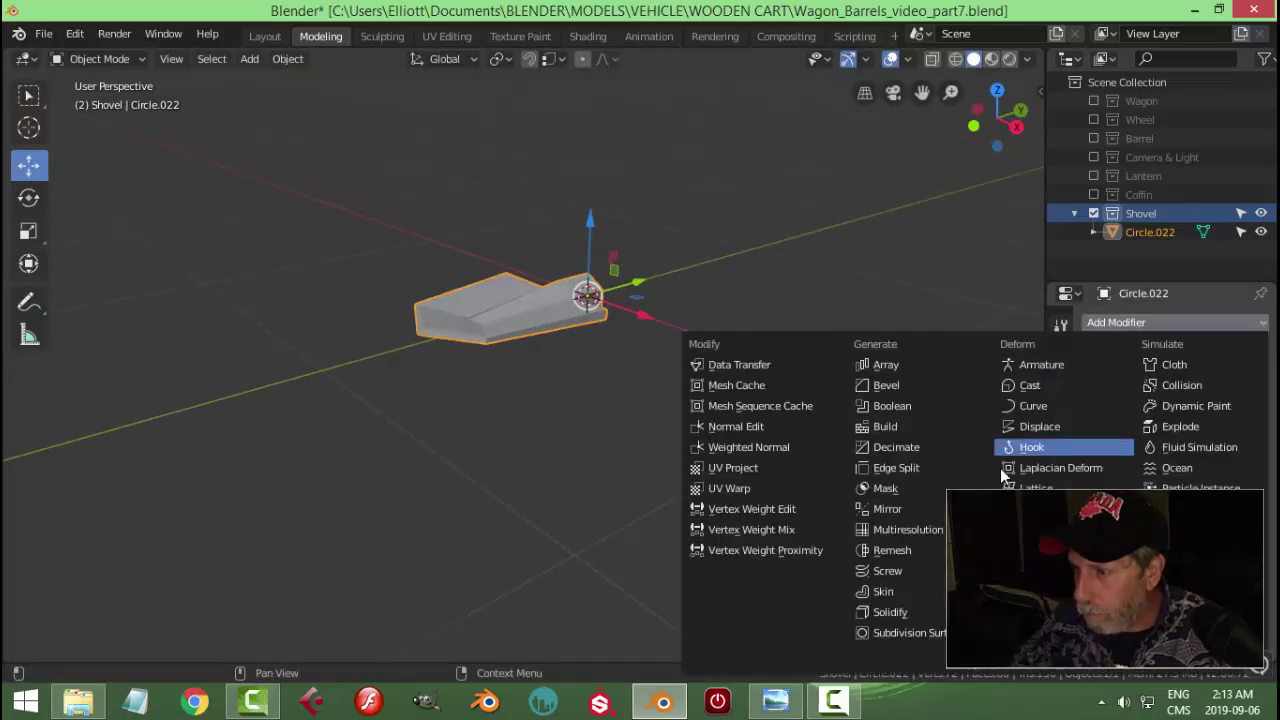
click(912, 630)
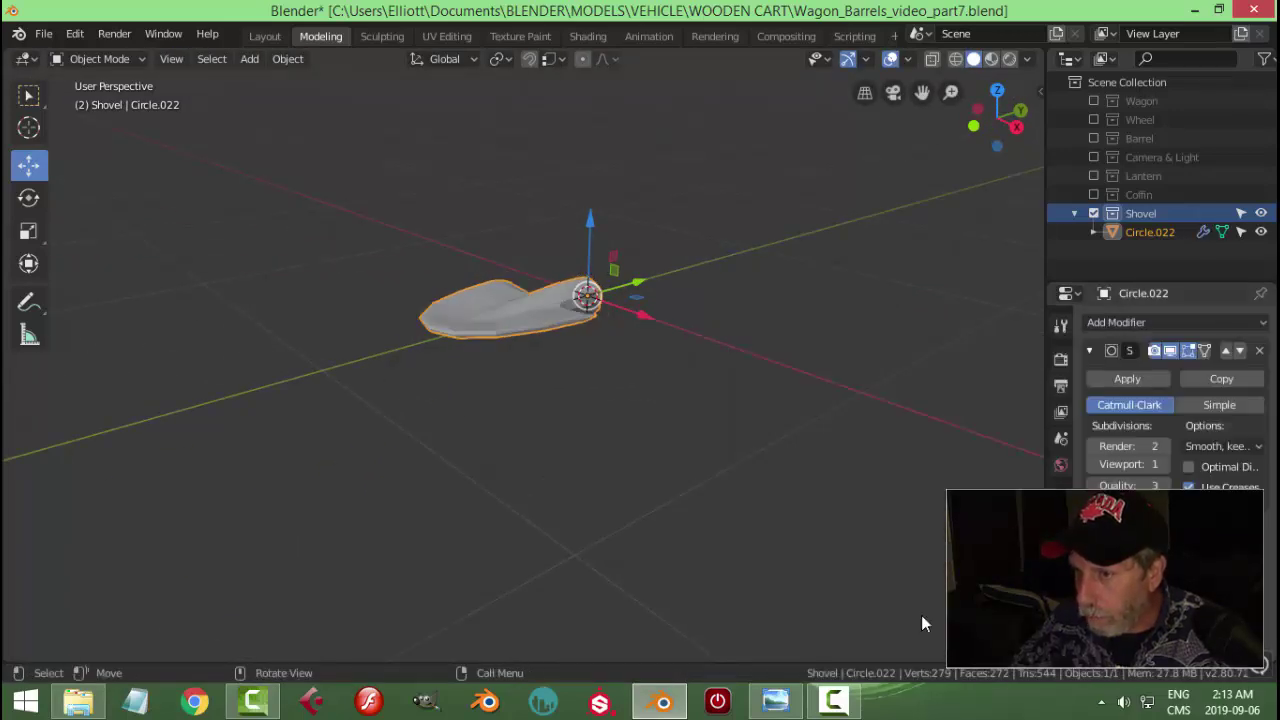
click(1168, 466)
click(1168, 466)
click(1166, 447)
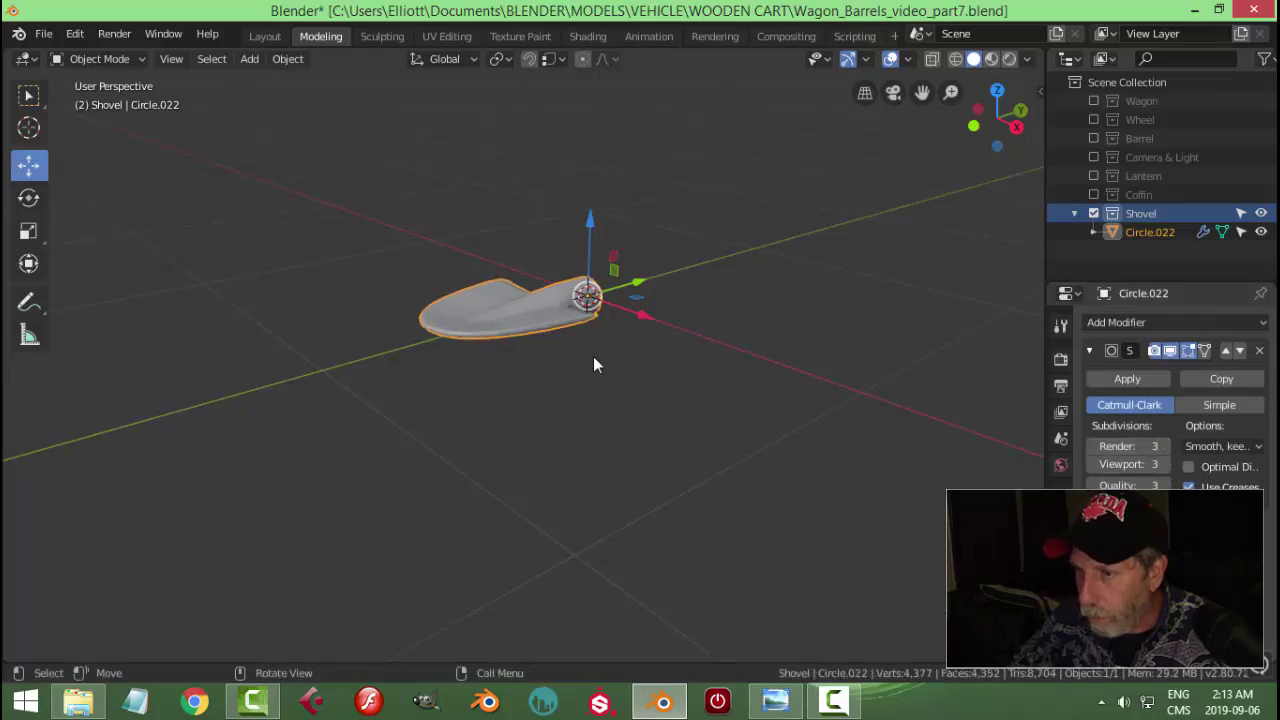
scroll(593, 356, up, 3)
- Apply Shade Smooth to the shovel
middle_drag(593, 356, 528, 408)
right_click(493, 356)
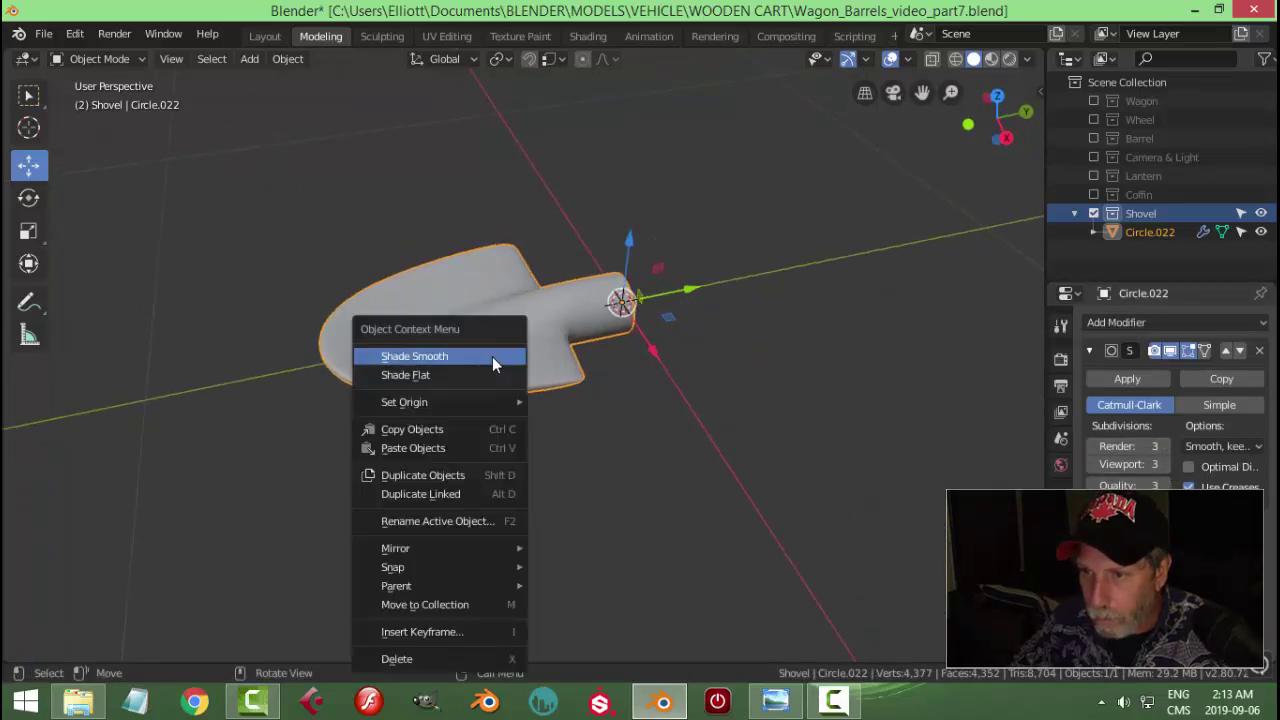
click(493, 356)
middle_drag(637, 374, 603, 397)
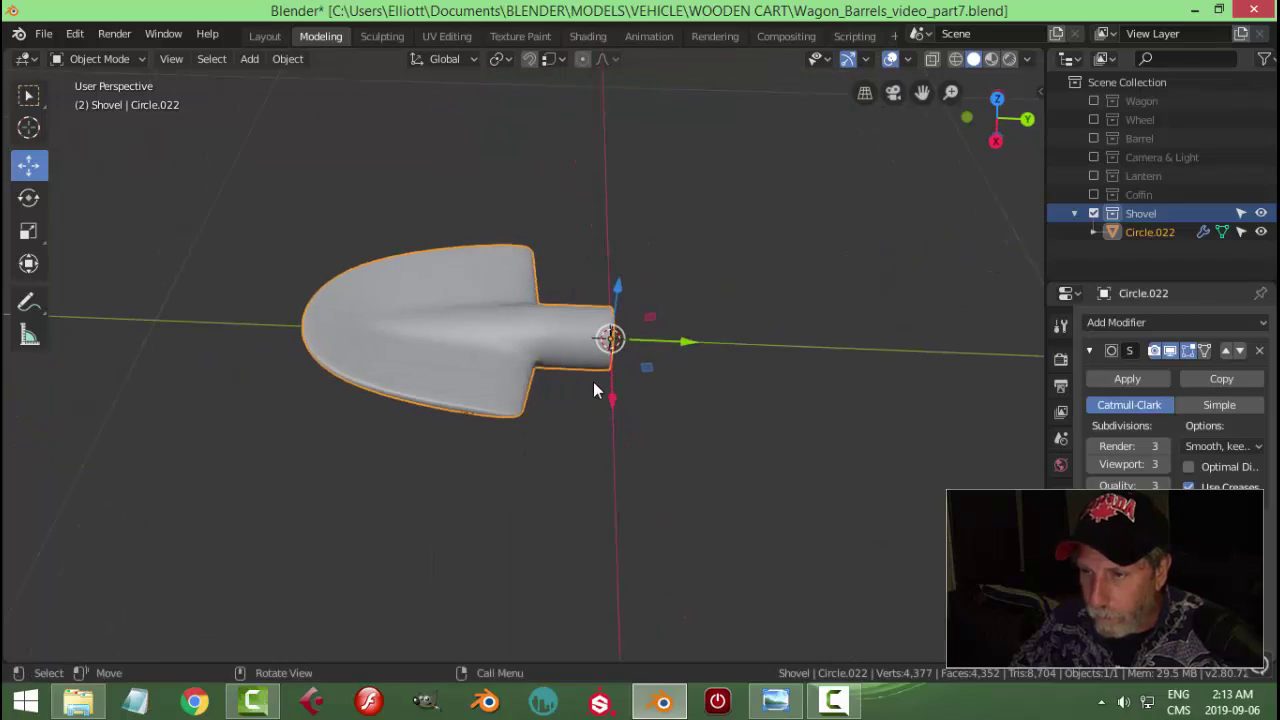
- Add a loop cut across the blade
key(Tab)
key(ctrl+r)
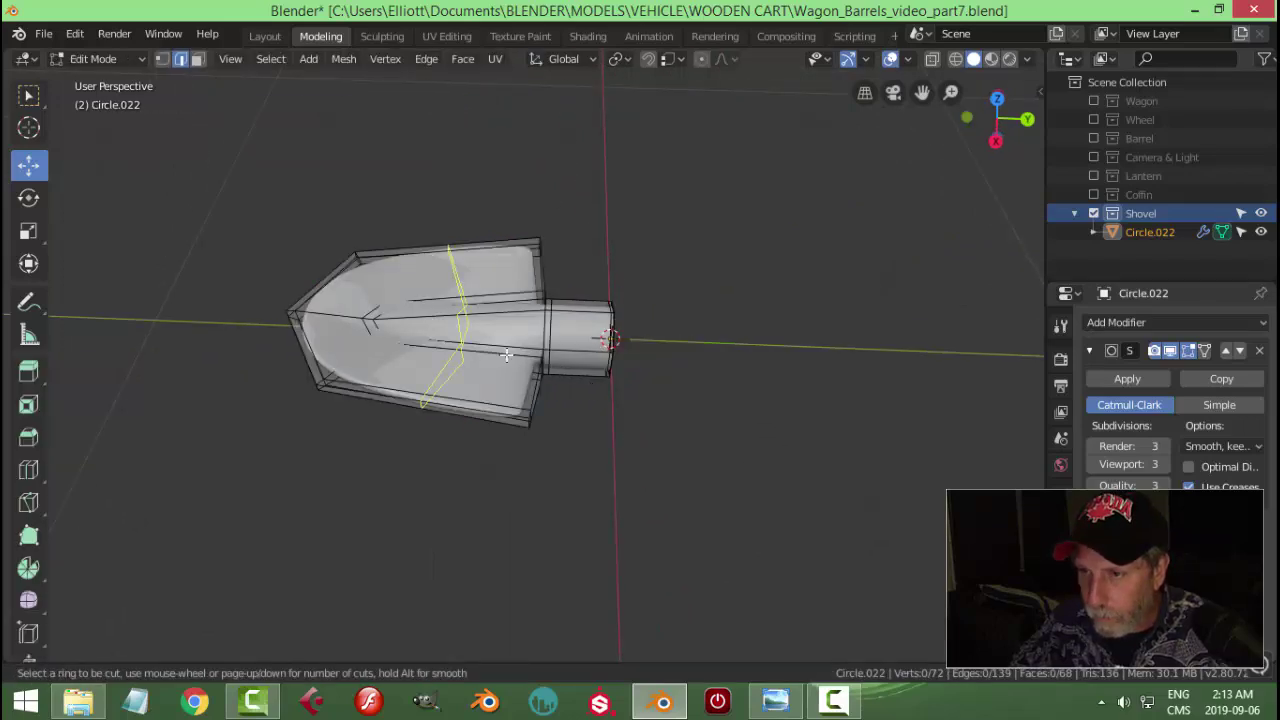
click(512, 358)
click(611, 384)
key(Tab)
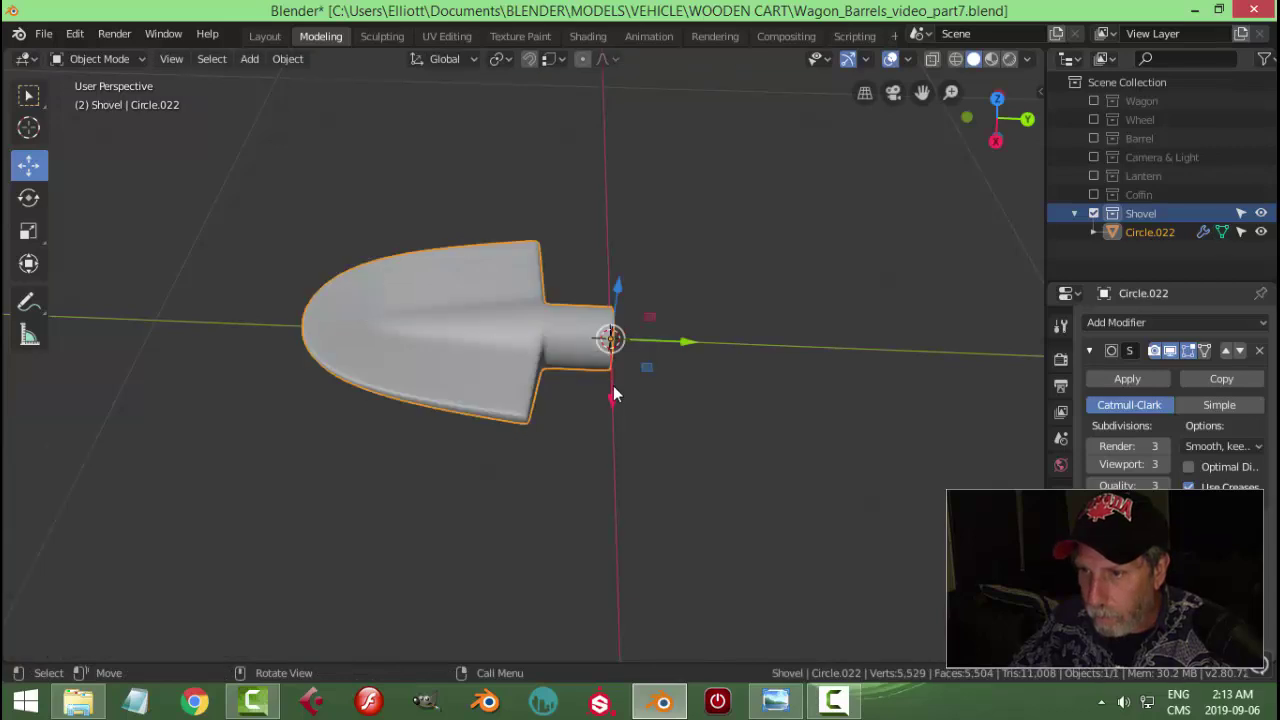
click(611, 384)
scroll(611, 384, down, 2)
middle_drag(628, 386, 497, 374)
- Select the socket's end ring of edges and duplicate it in place
key(Tab)
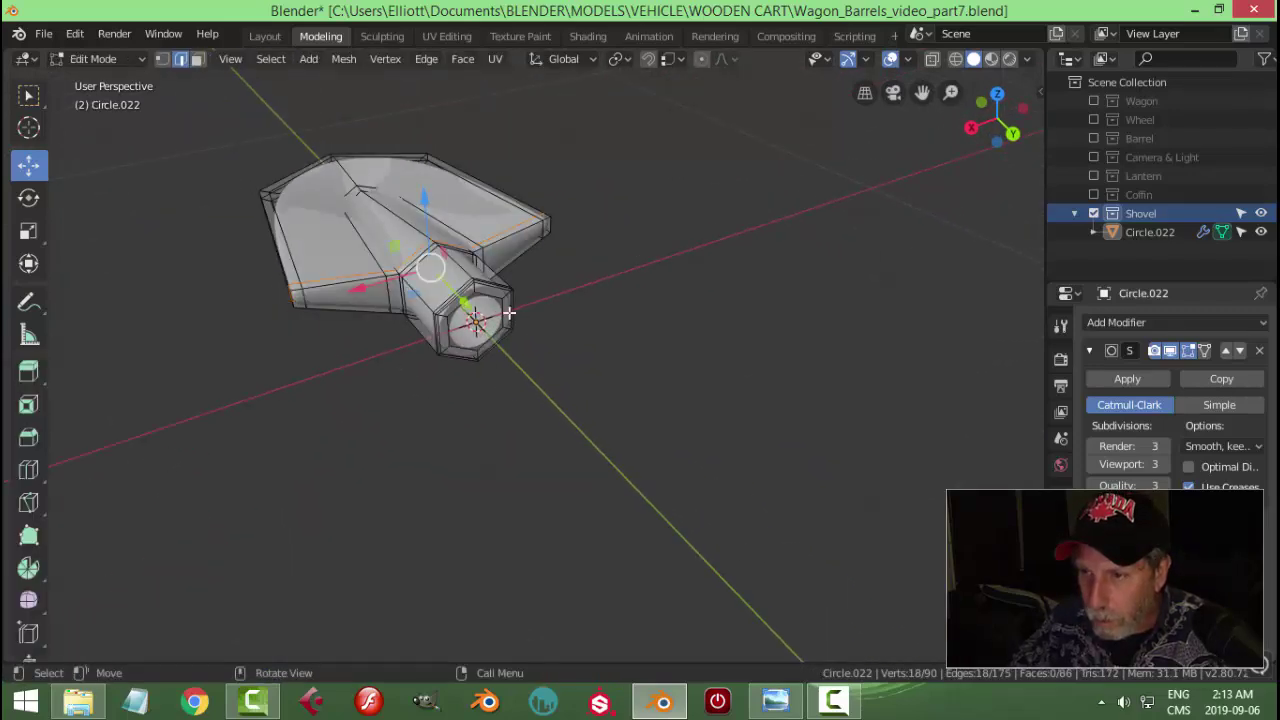
key(alt+a)
alt+click(494, 296)
middle_drag(494, 296, 543, 365)
key(shift+d)
right_click(501, 367)
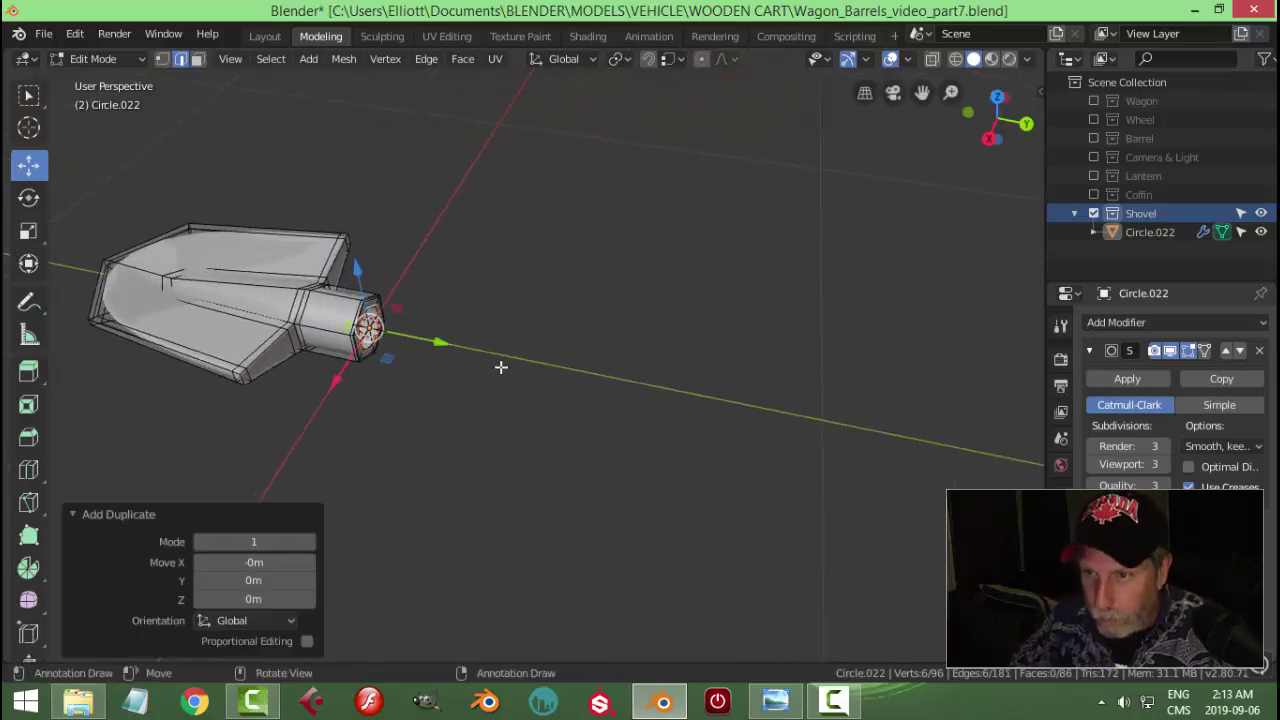
- Separate the shifted duplicate ring into its own object and select Circle.023
drag(437, 344, 447, 346)
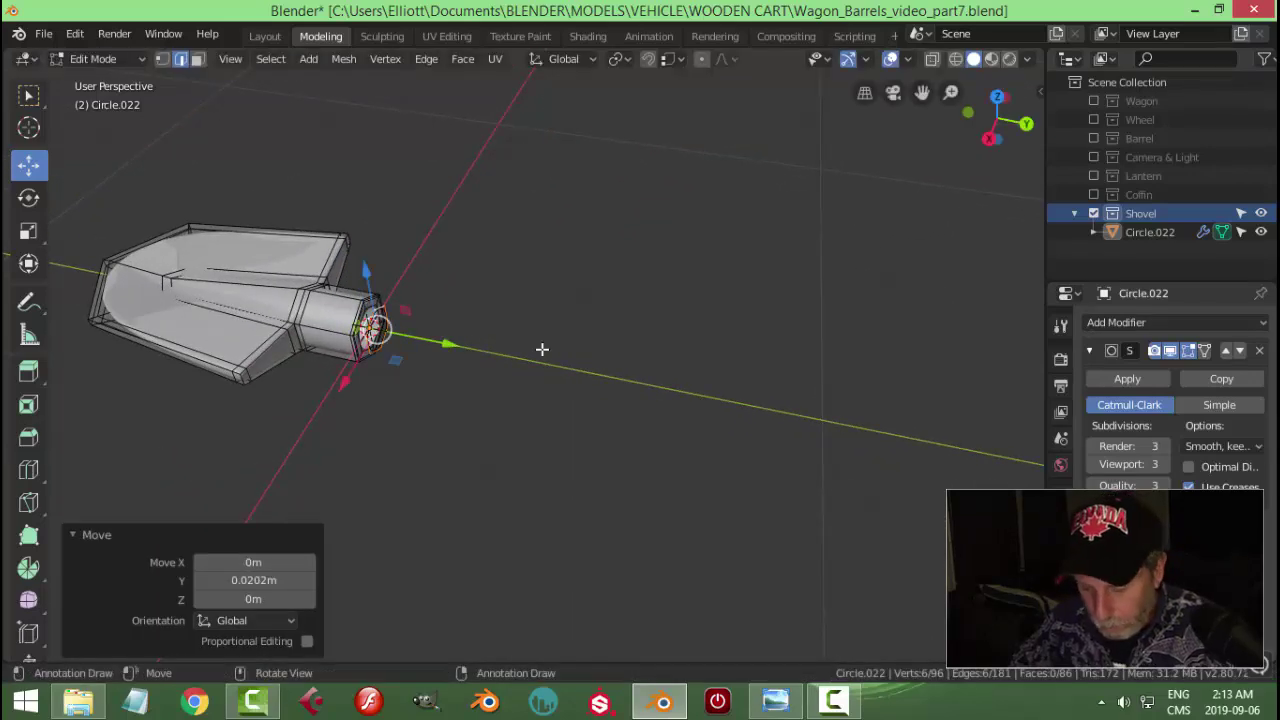
key(p)
click(542, 348)
key(Tab)
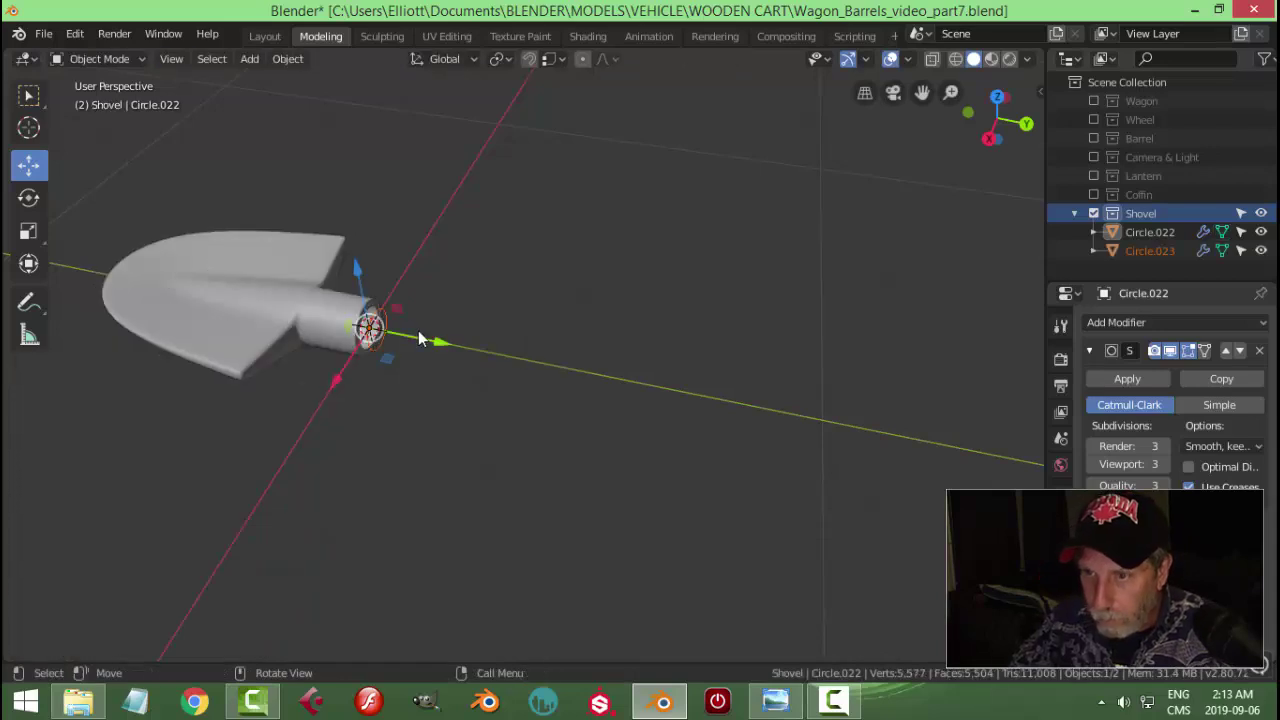
click(396, 315)
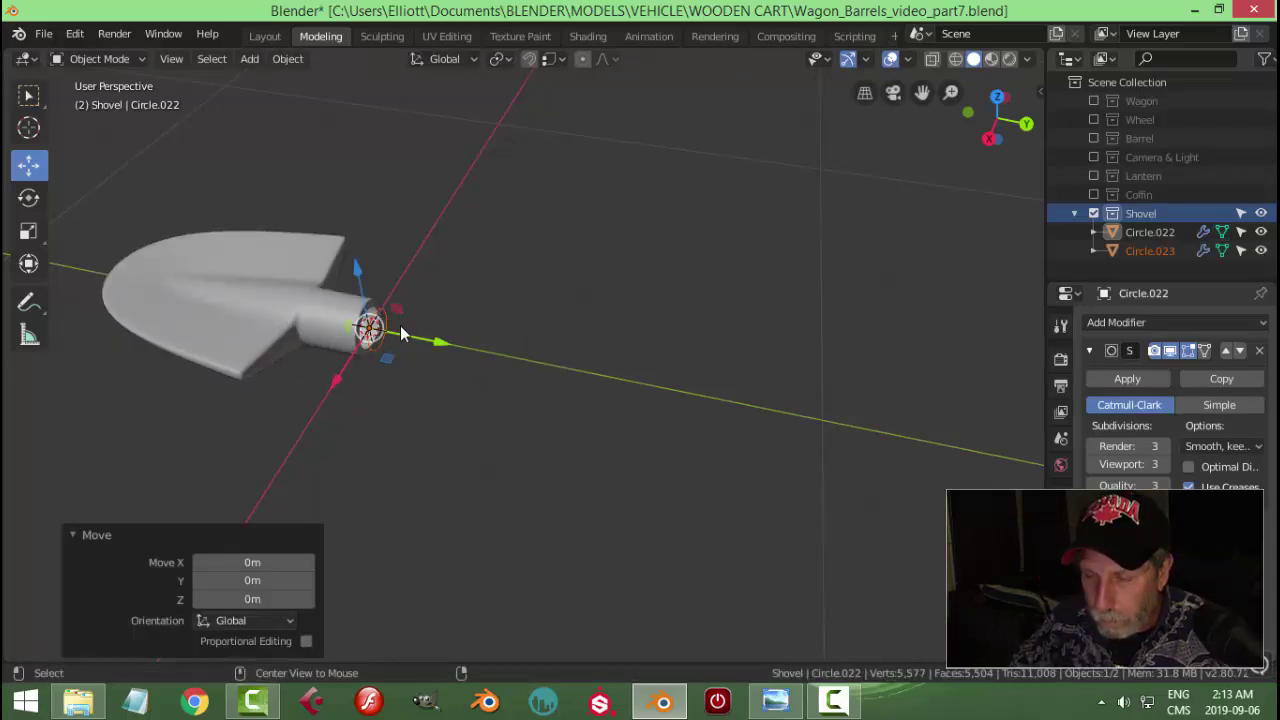
click(400, 325)
click(382, 325)
- Set Circle.023's origin to geometry and nudge it to -0.0301 m in Y
click(288, 58)
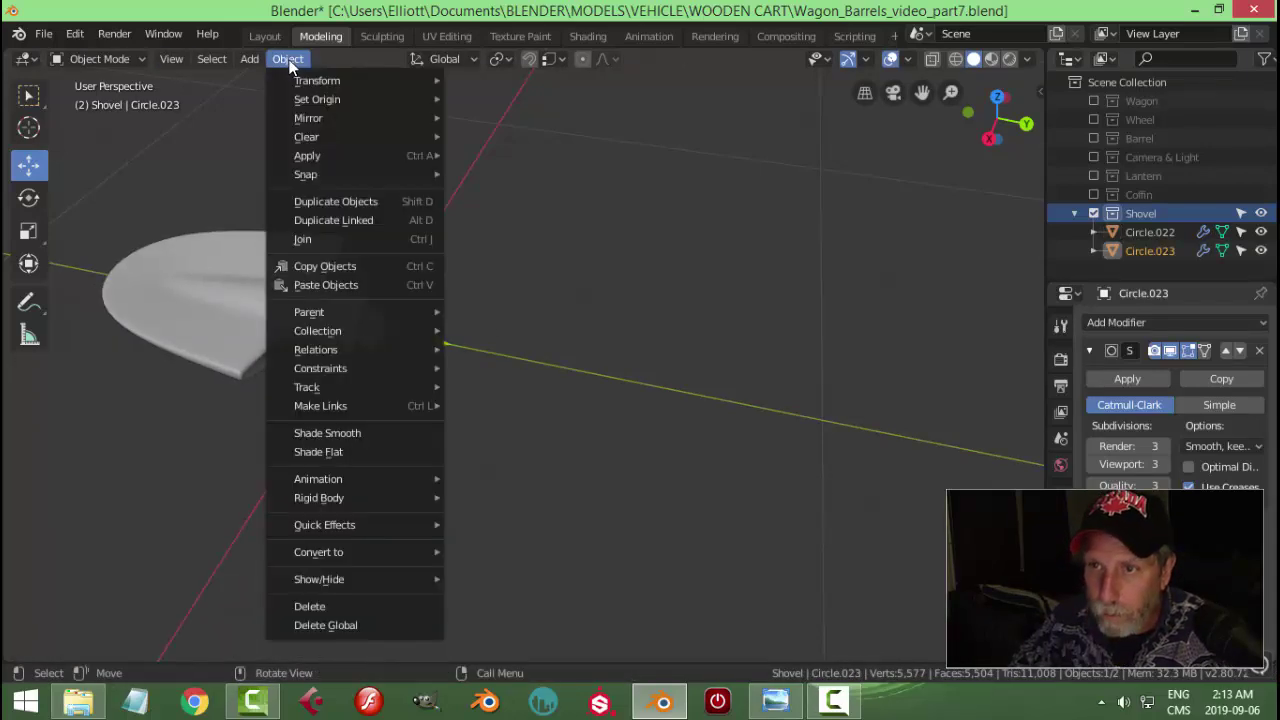
mouse_move(310, 100)
click(490, 119)
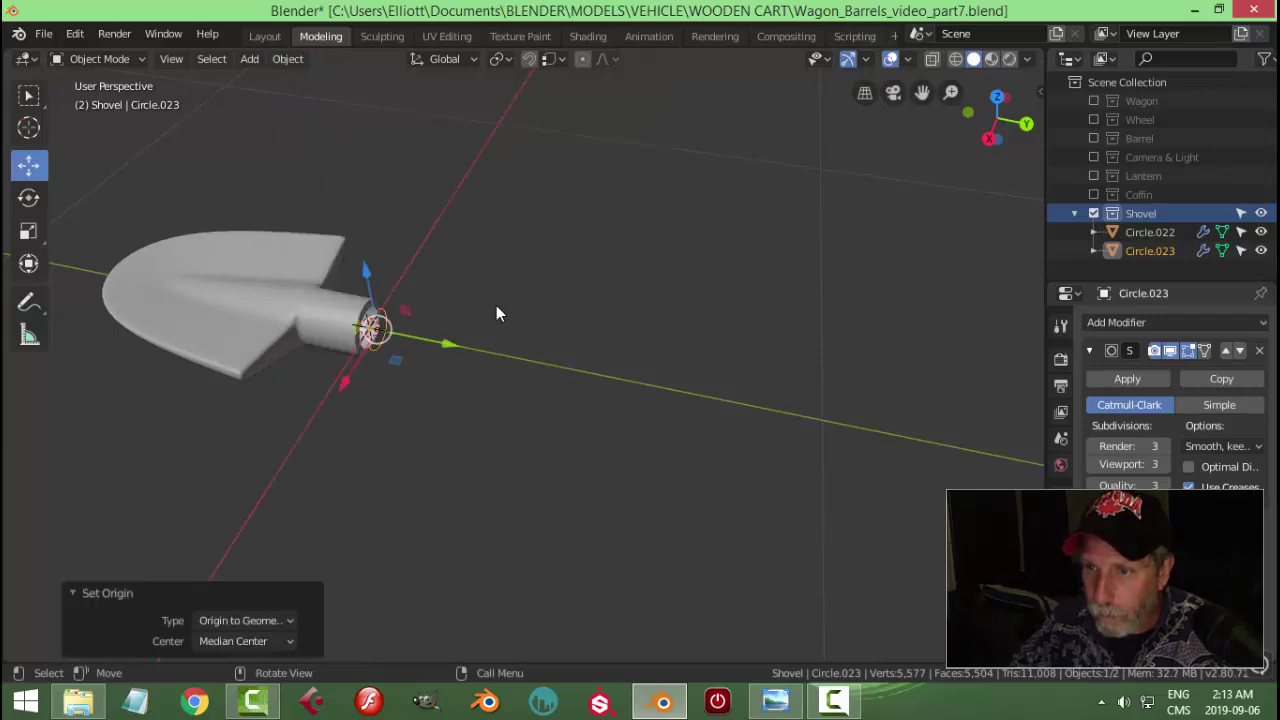
drag(442, 336, 431, 337)
middle_drag(431, 337, 447, 386)
key(Tab)
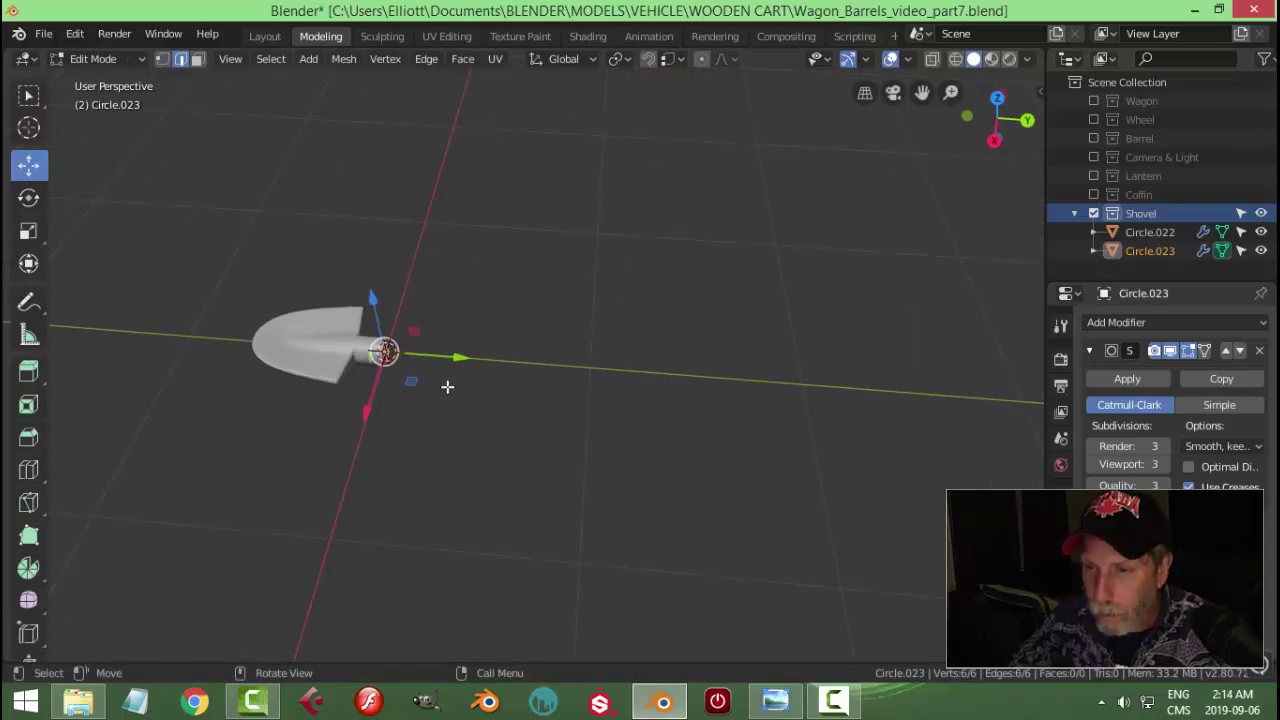
- Extrude the ring along Y into a 1.16 m long handle
key(KP_5)
key(KP_7)
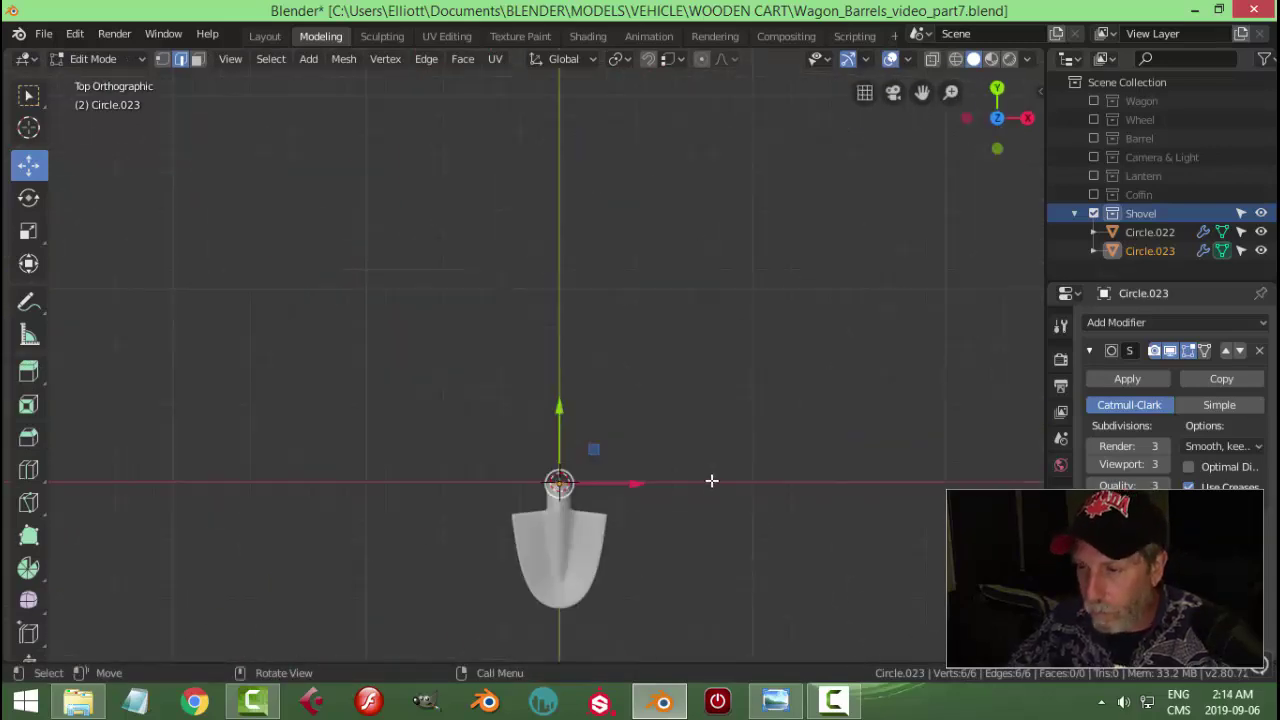
key(e)
key(Escape)
key(g)
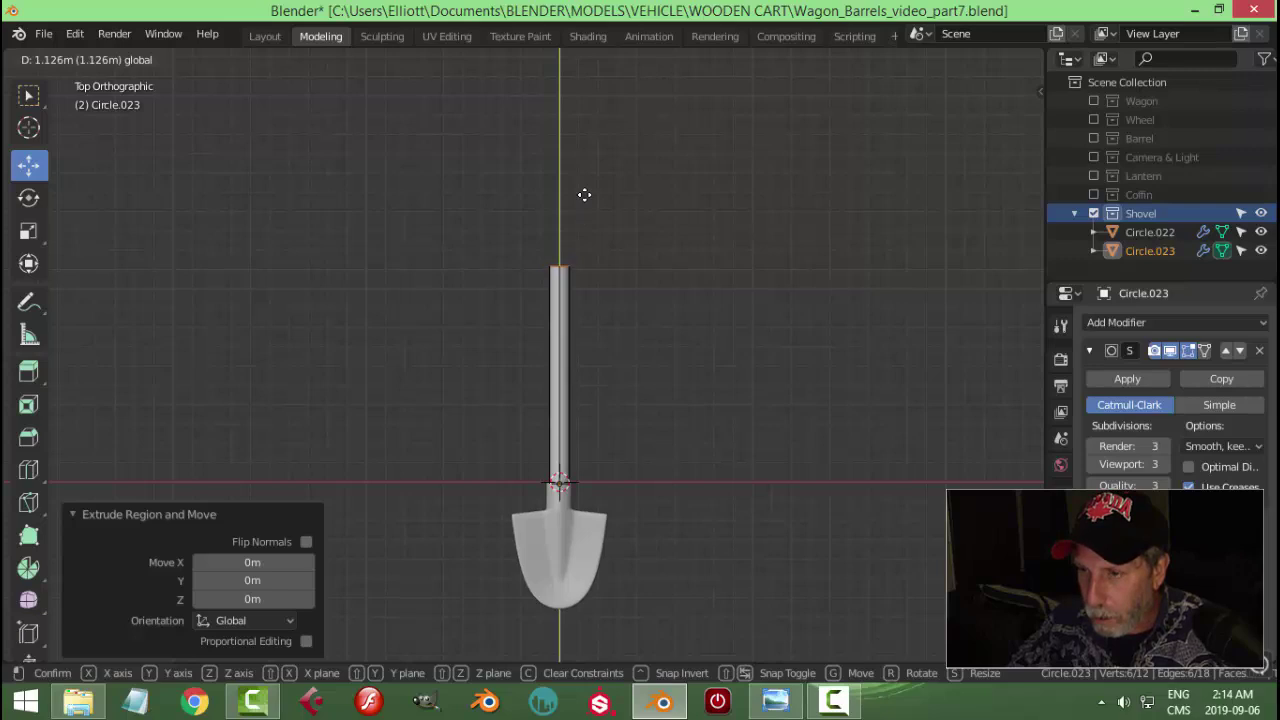
click(580, 188)
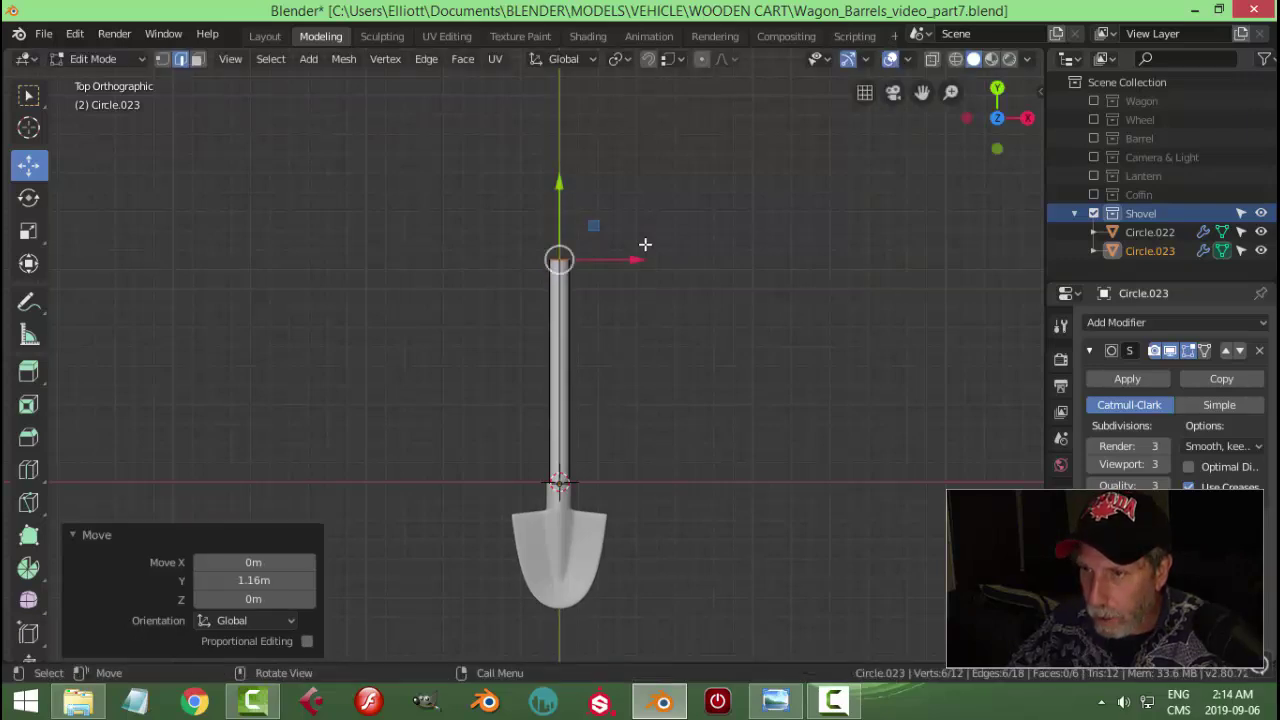
middle_drag(646, 243, 576, 375)
- Extrude the handle's far end, taper it to 0.710 and cap it with a grid fill
key(e)
key(Return)
key(s)
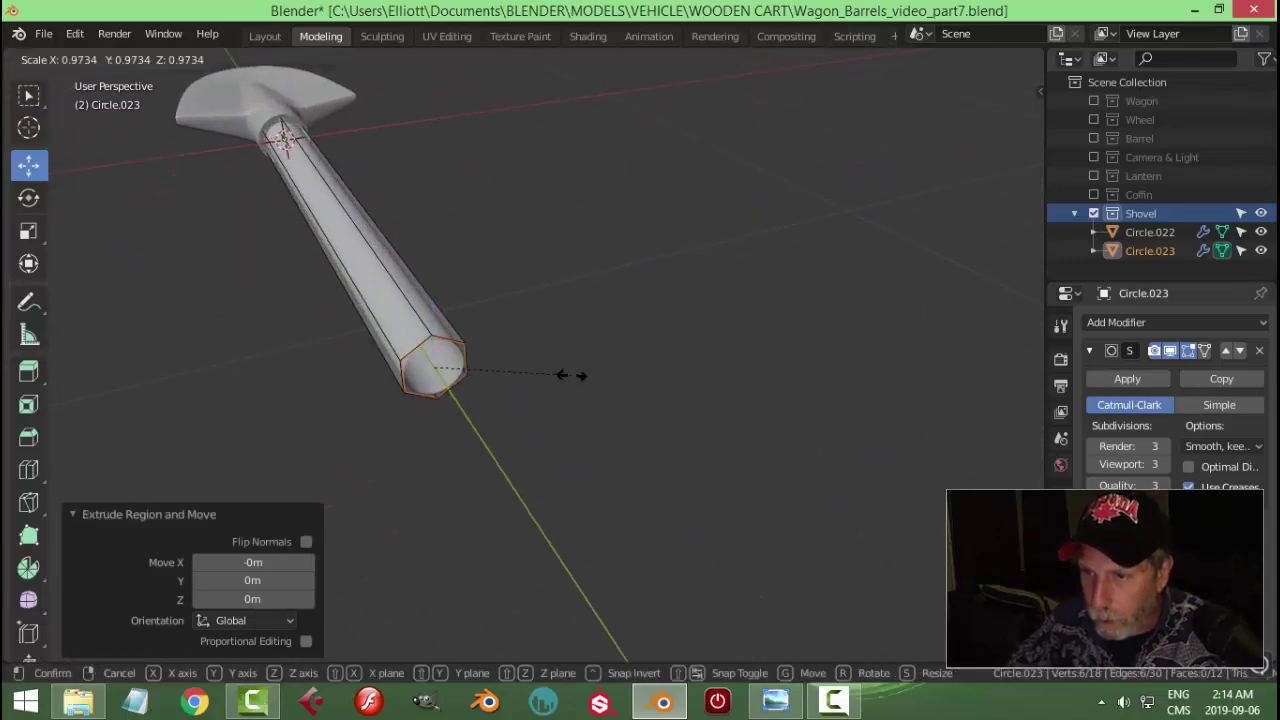
click(535, 387)
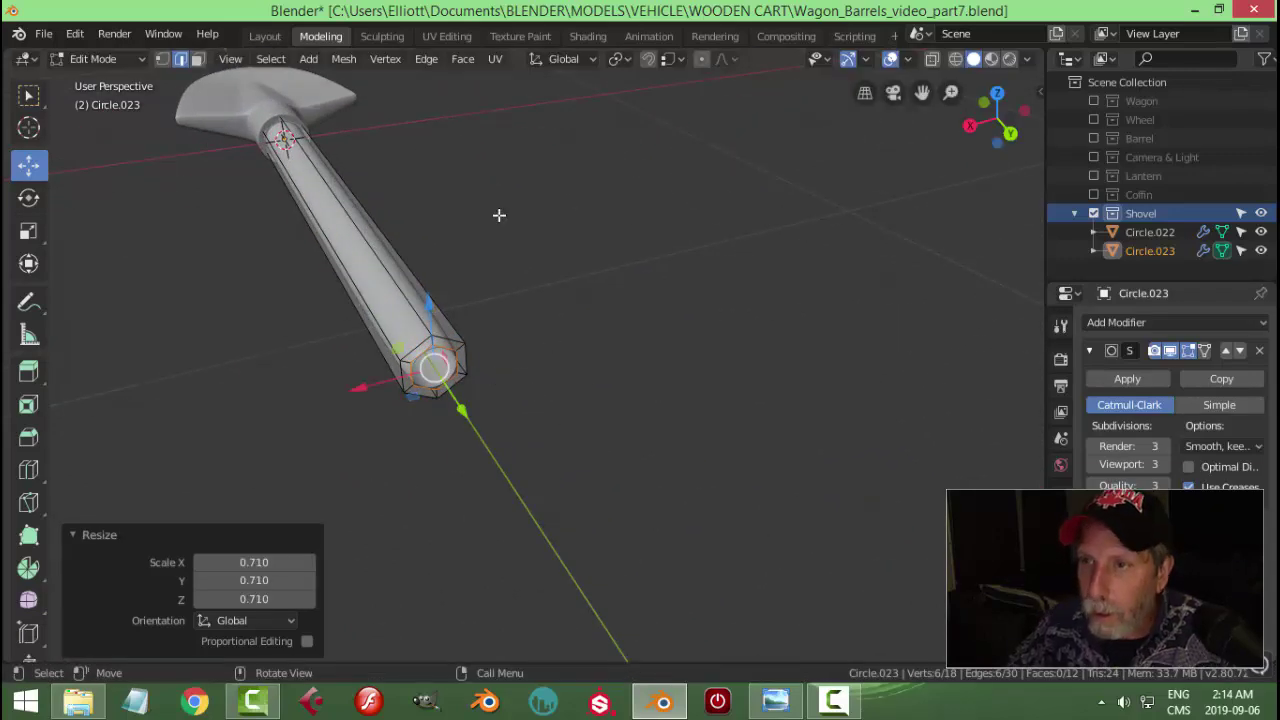
click(461, 63)
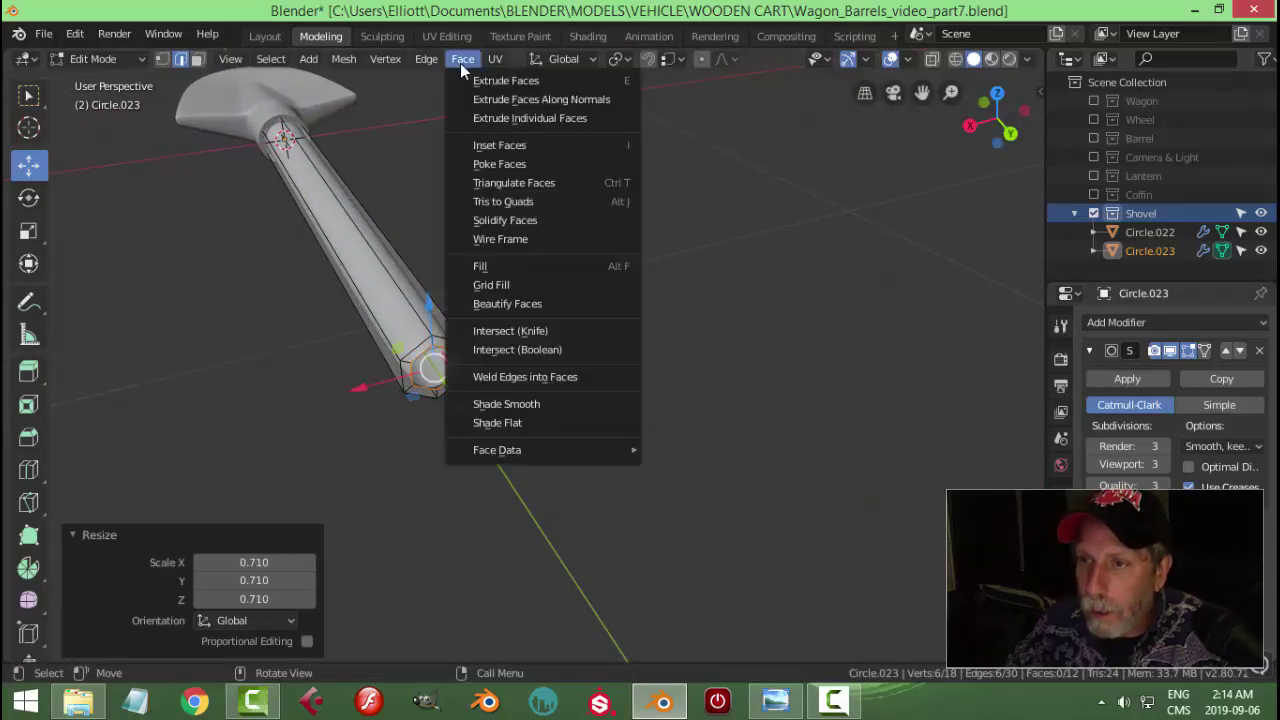
click(515, 284)
- Add edge loops close to each end of the handle with Ctrl+R
key(alt+a)
middle_drag(466, 343, 545, 382)
key(ctrl+r)
click(316, 300)
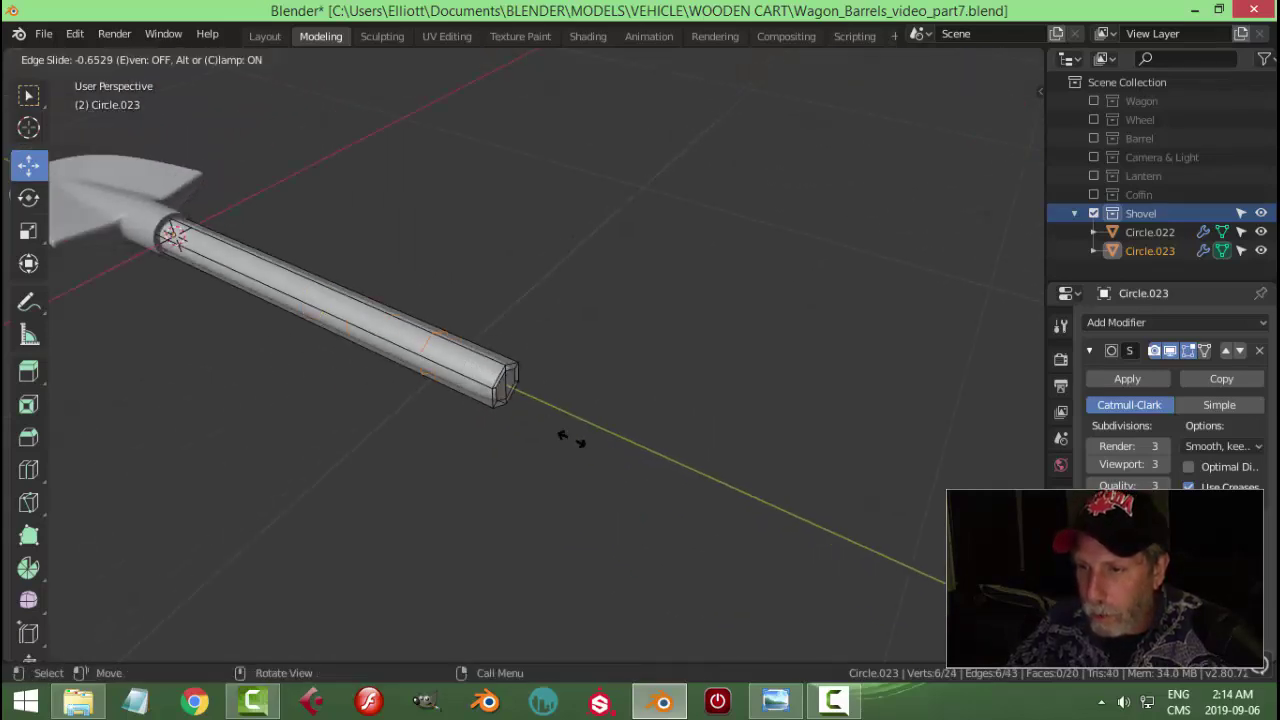
click(616, 471)
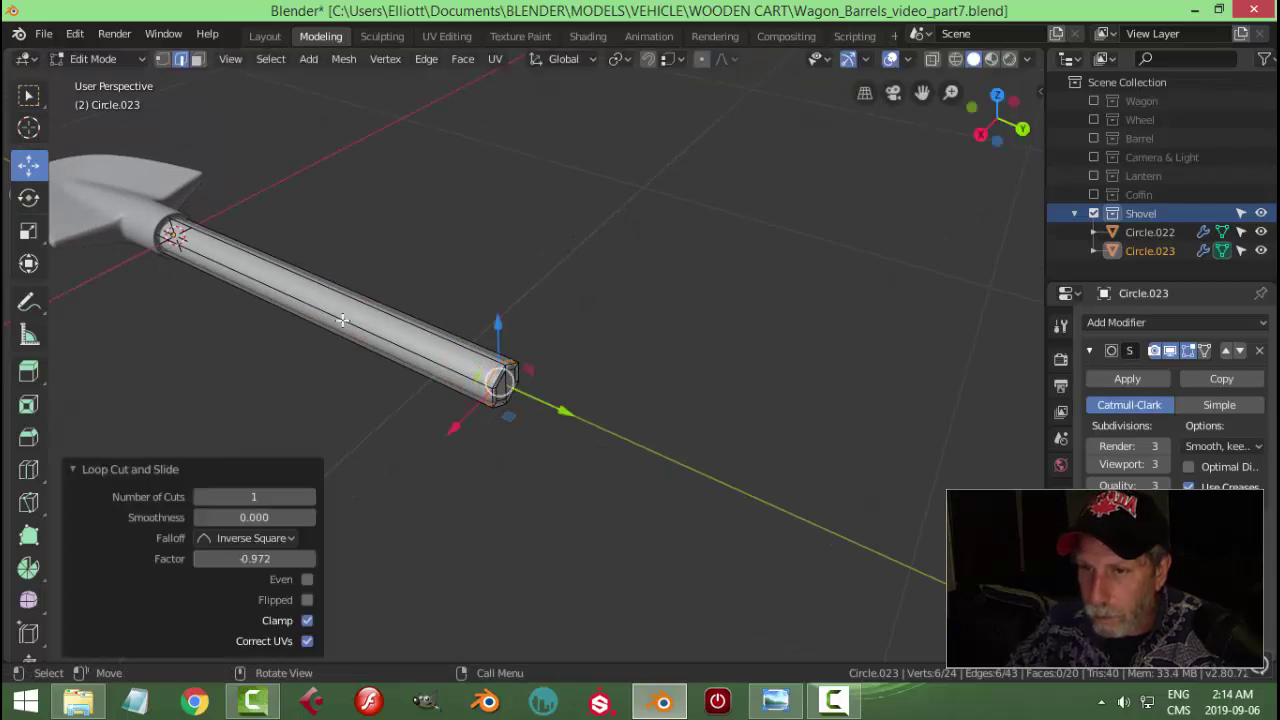
key(ctrl+r)
click(210, 258)
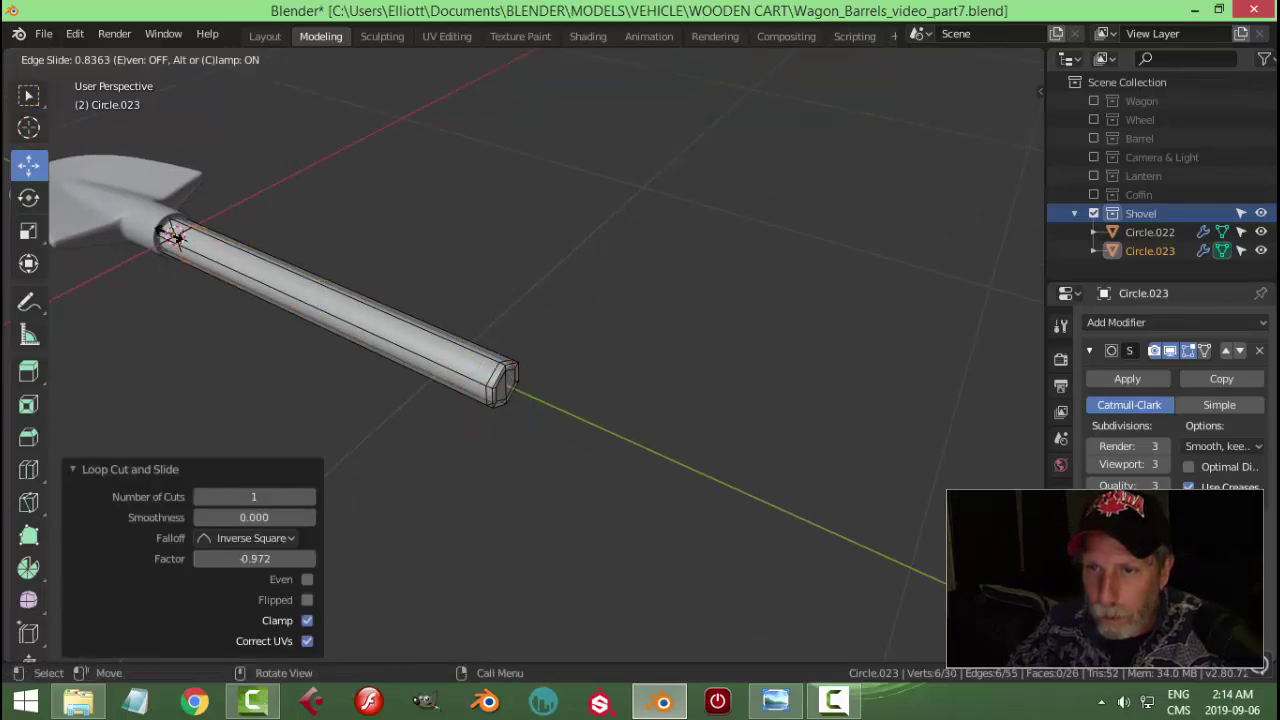
- Confirm the second edge loop, return to Object Mode and smooth-shade the shovel
click(138, 222)
key(Tab)
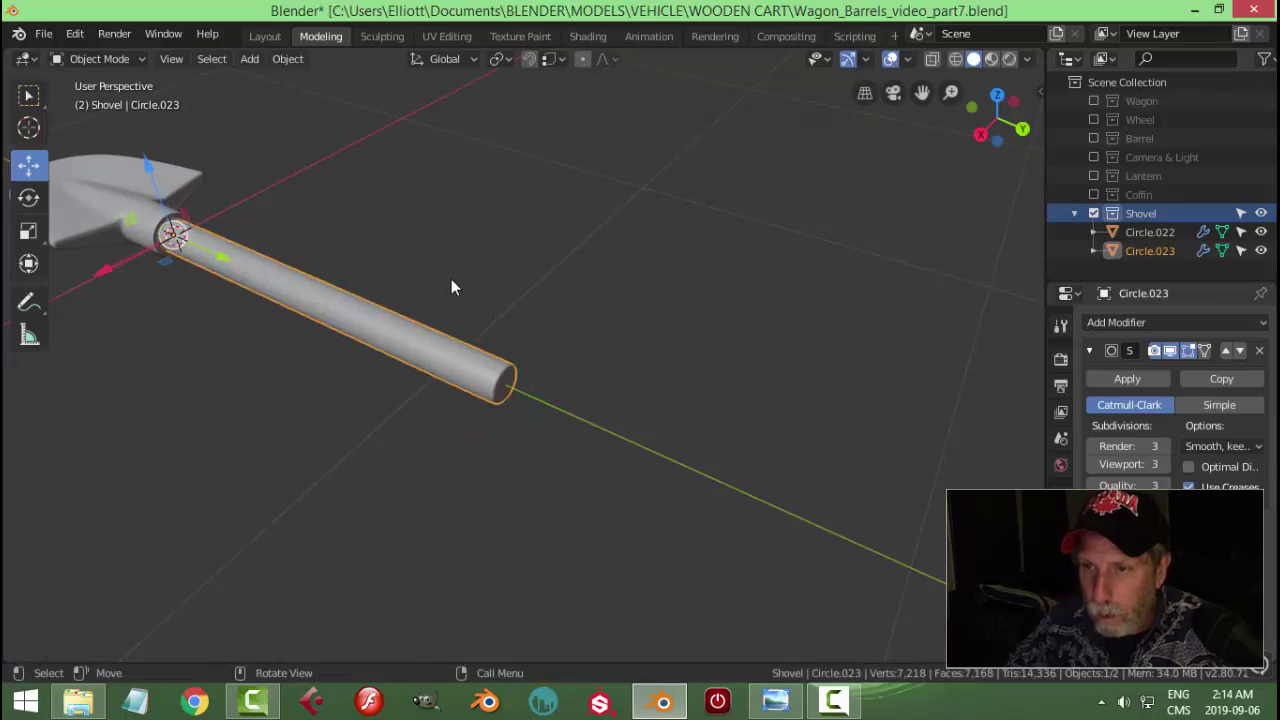
scroll(451, 282, down, 2)
middle_drag(471, 330, 484, 353)
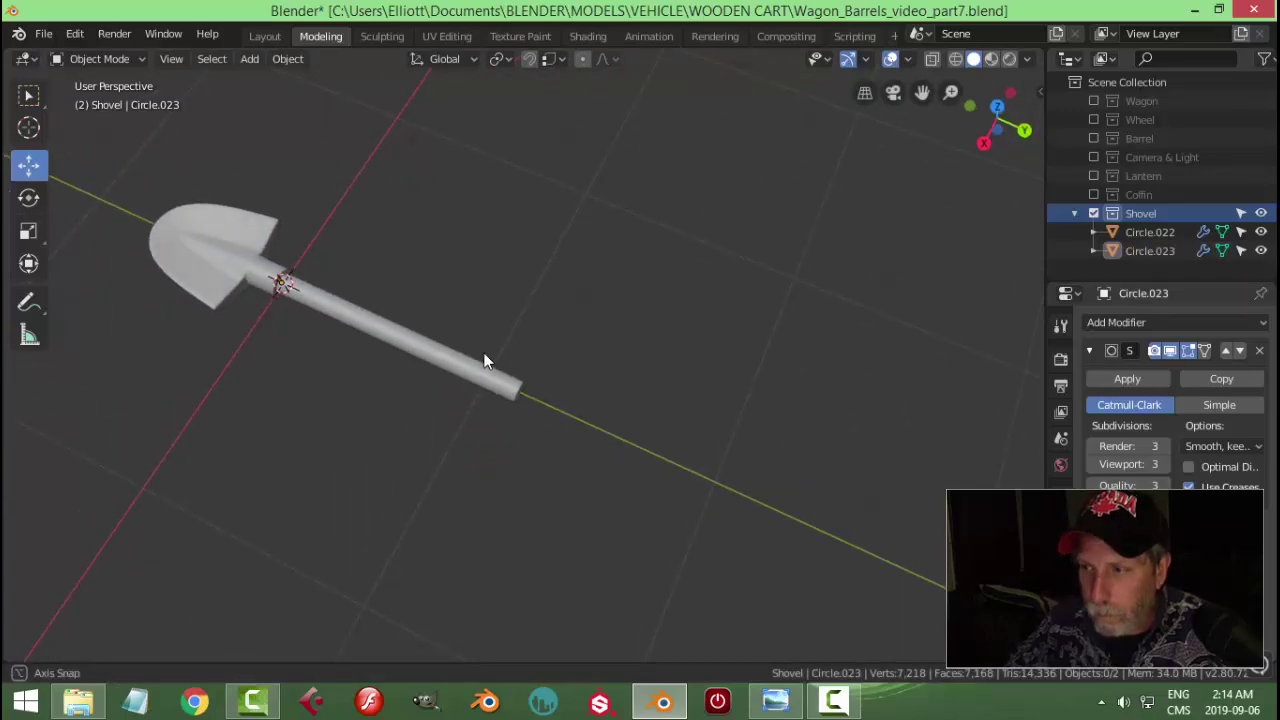
shift+middle_drag(715, 408, 826, 466)
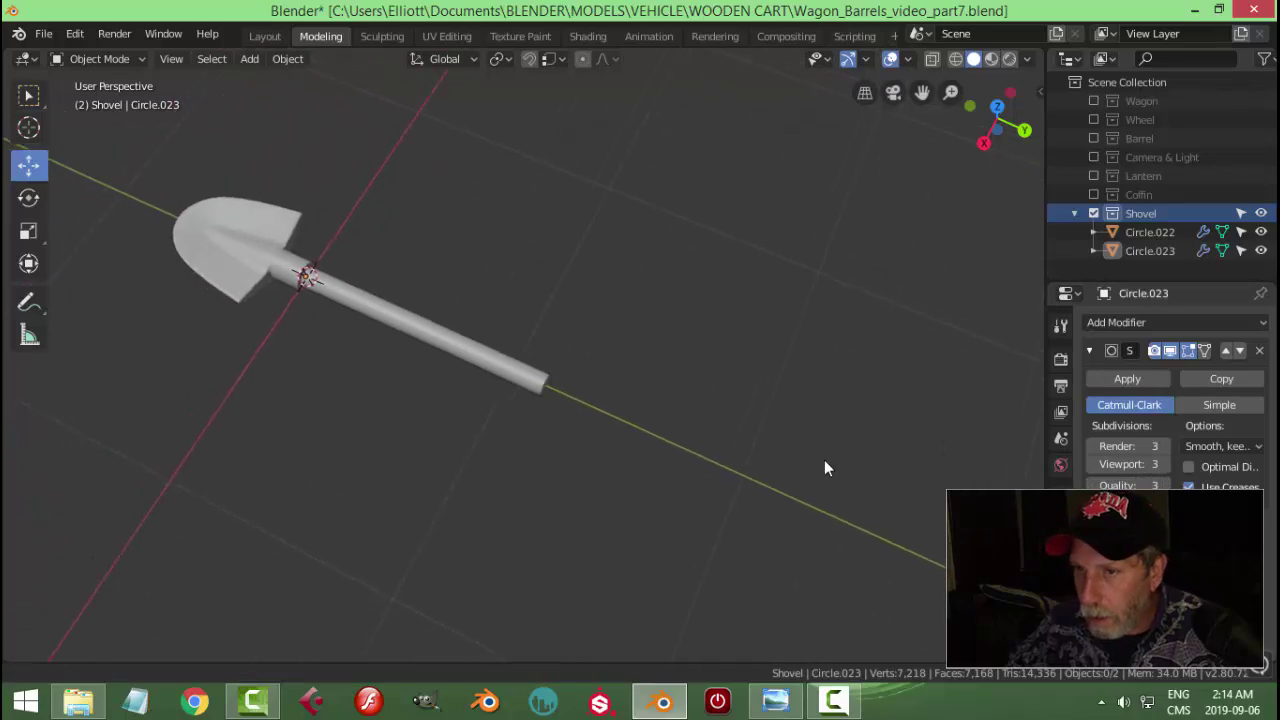
click(1168, 350)
right_click(511, 379)
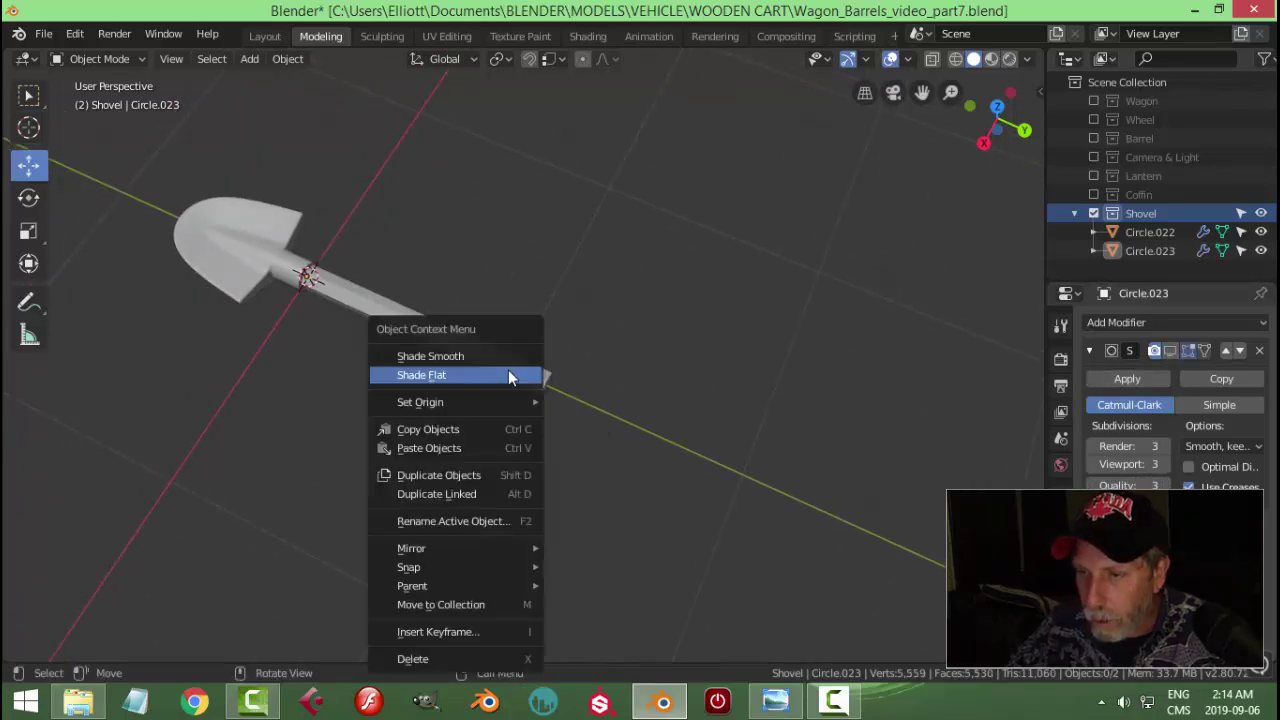
click(495, 357)
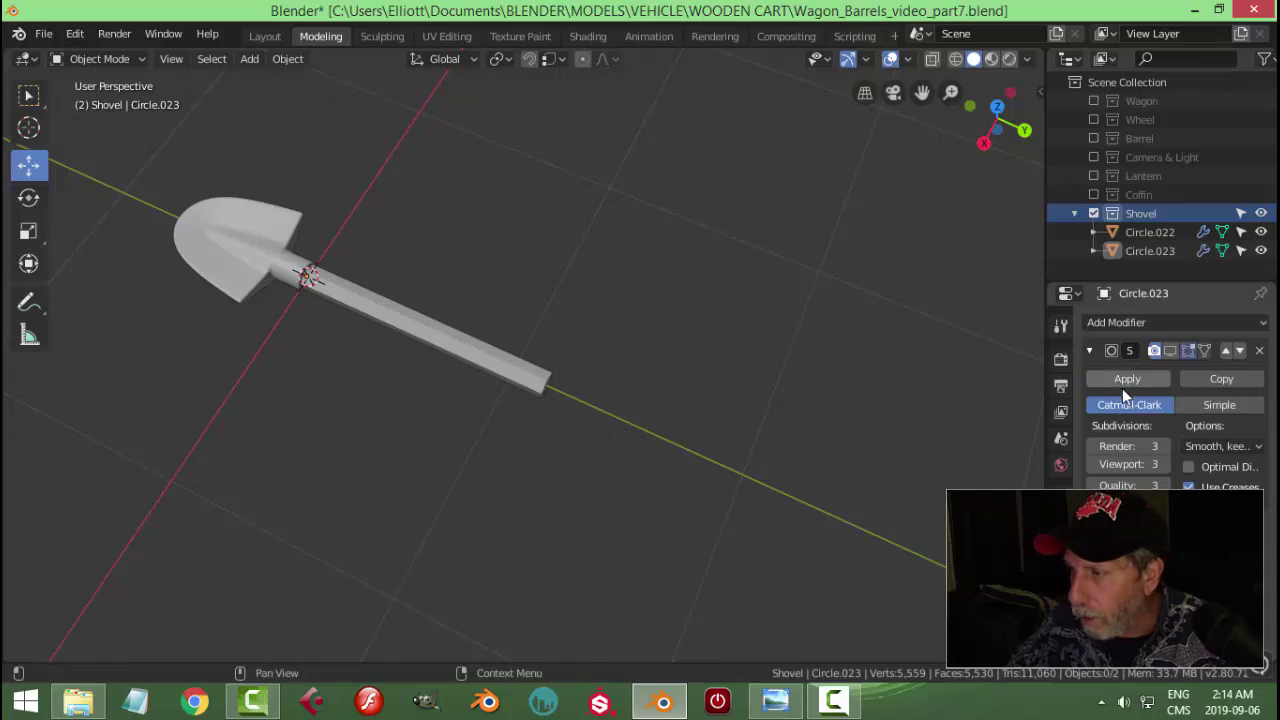
- Set the handle's Subdivision modifier to level 2 for both render and viewport
click(1169, 350)
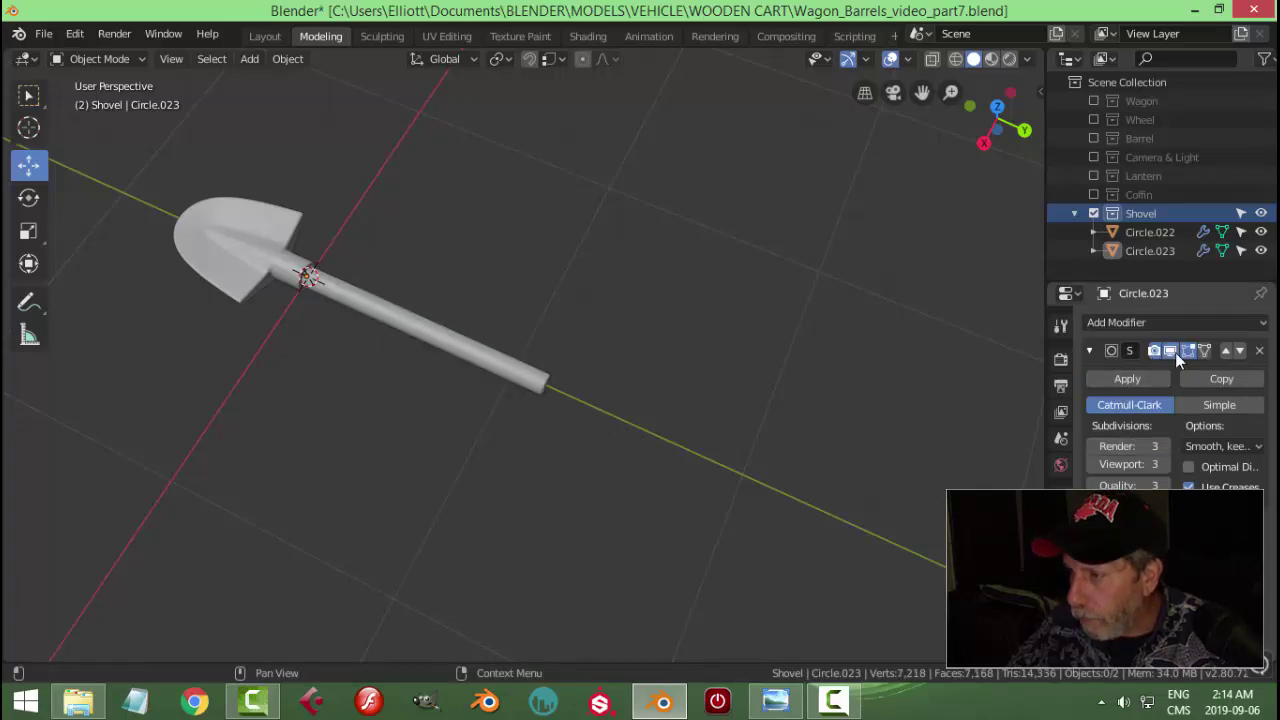
click(1092, 446)
click(1092, 446)
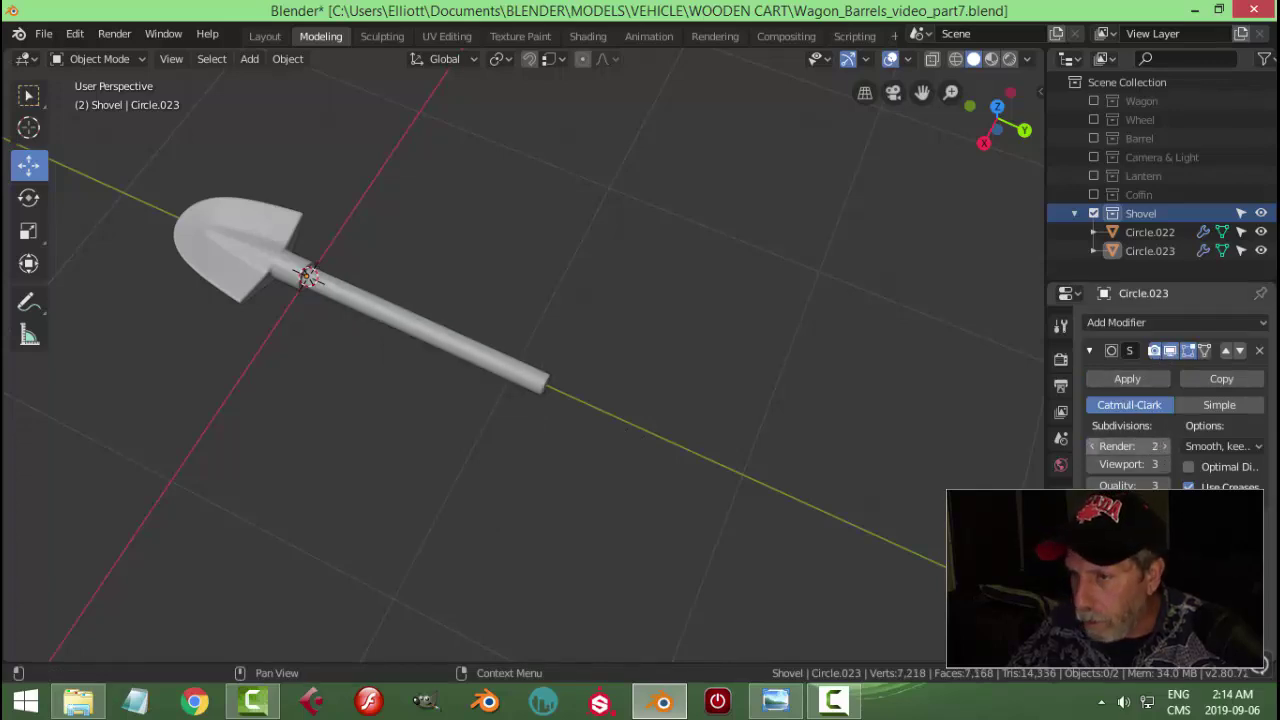
click(1093, 465)
click(1093, 465)
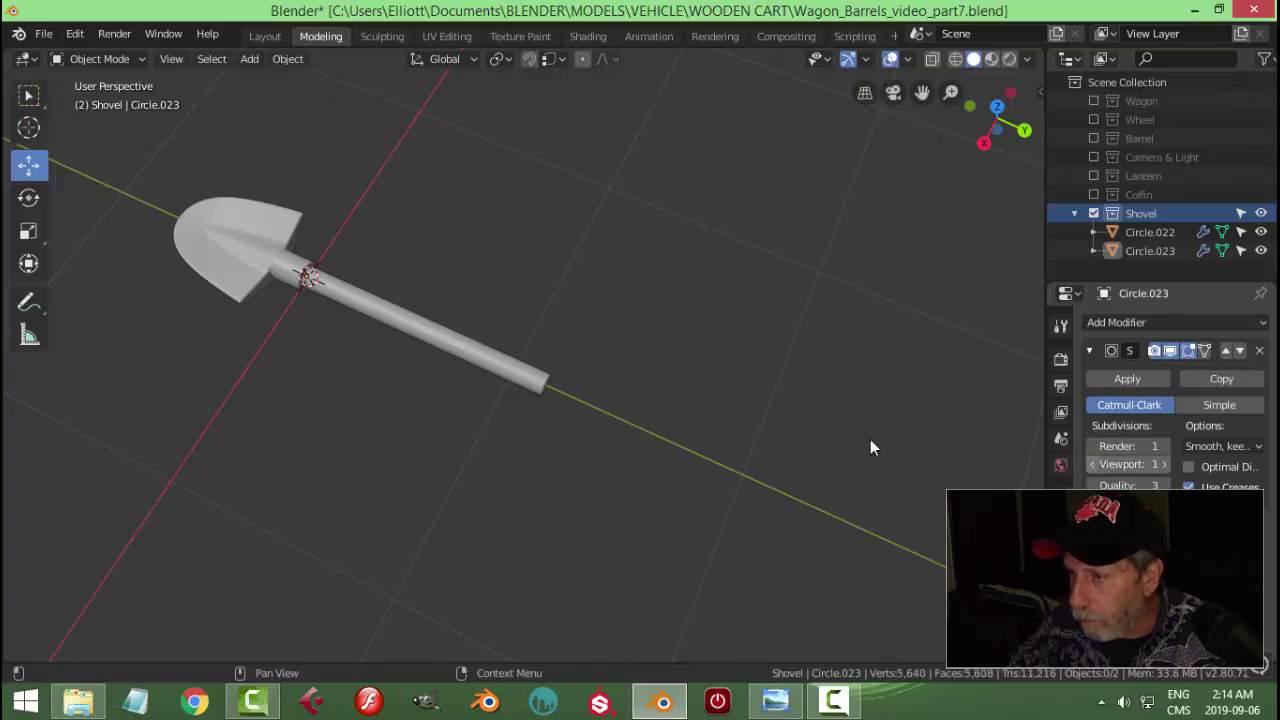
scroll(463, 378, up, 1)
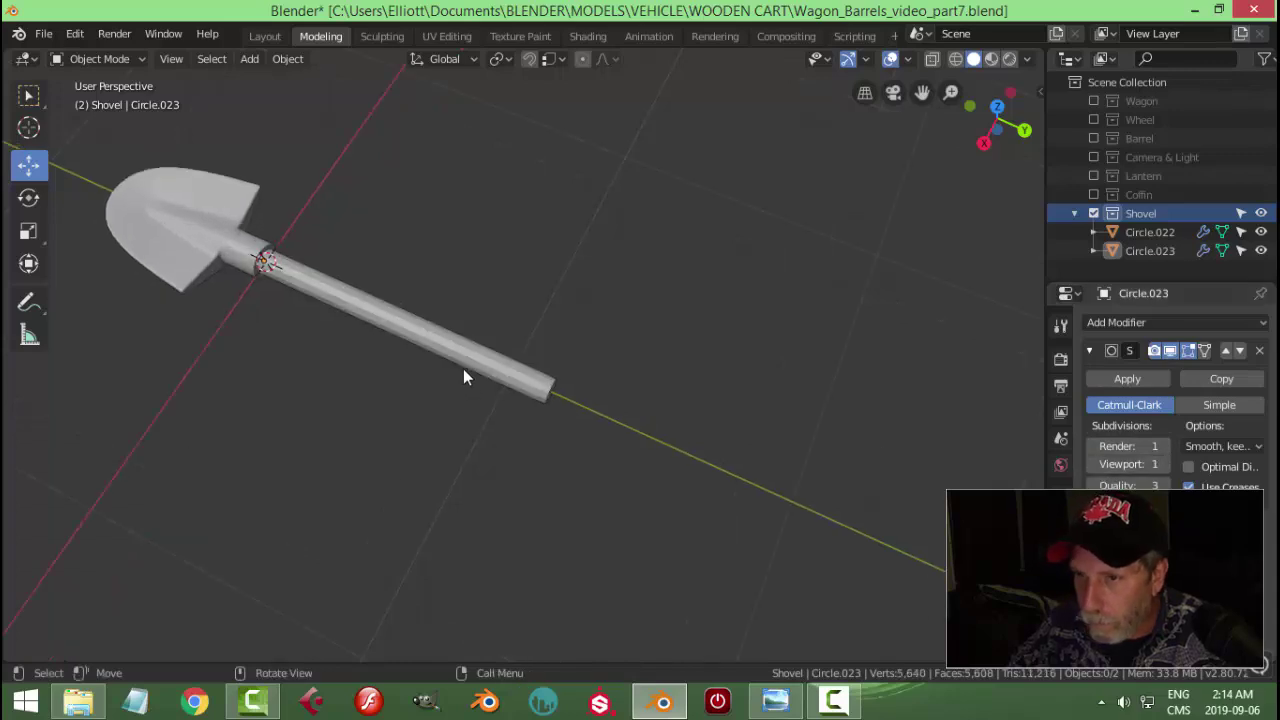
click(1160, 464)
click(1160, 446)
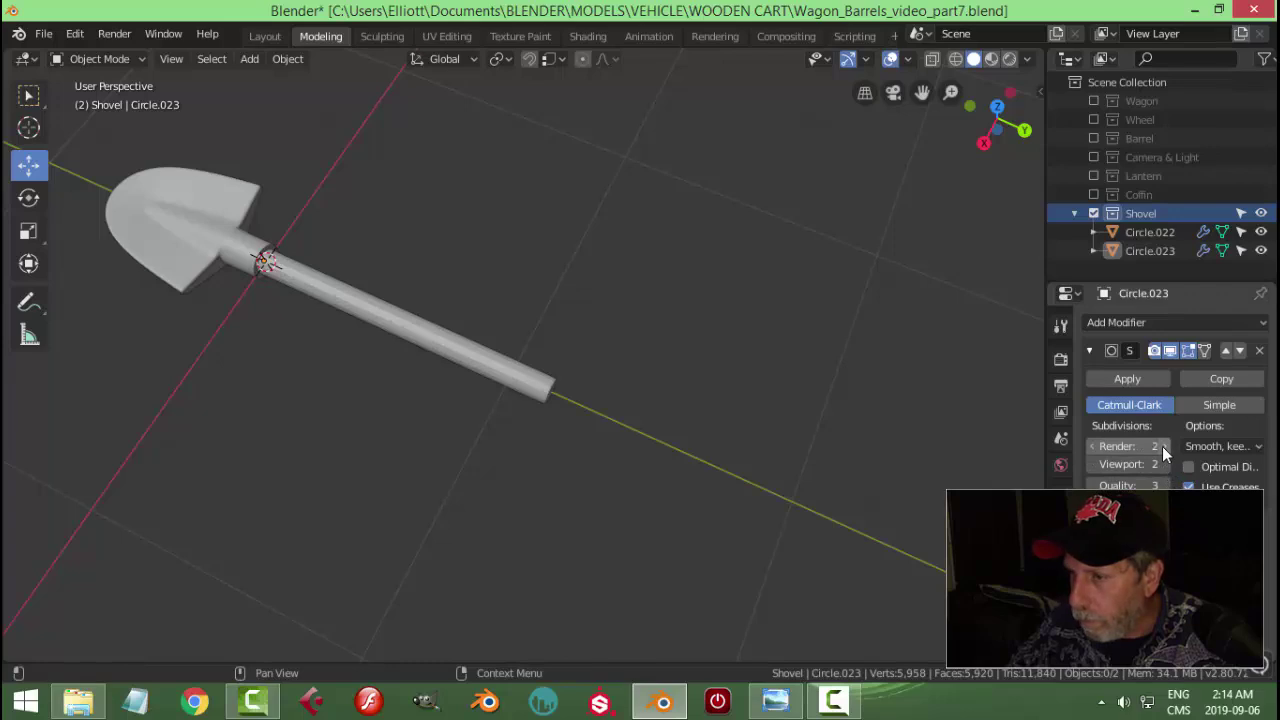
- Smooth-shade the shovel handle
middle_drag(633, 431, 597, 426)
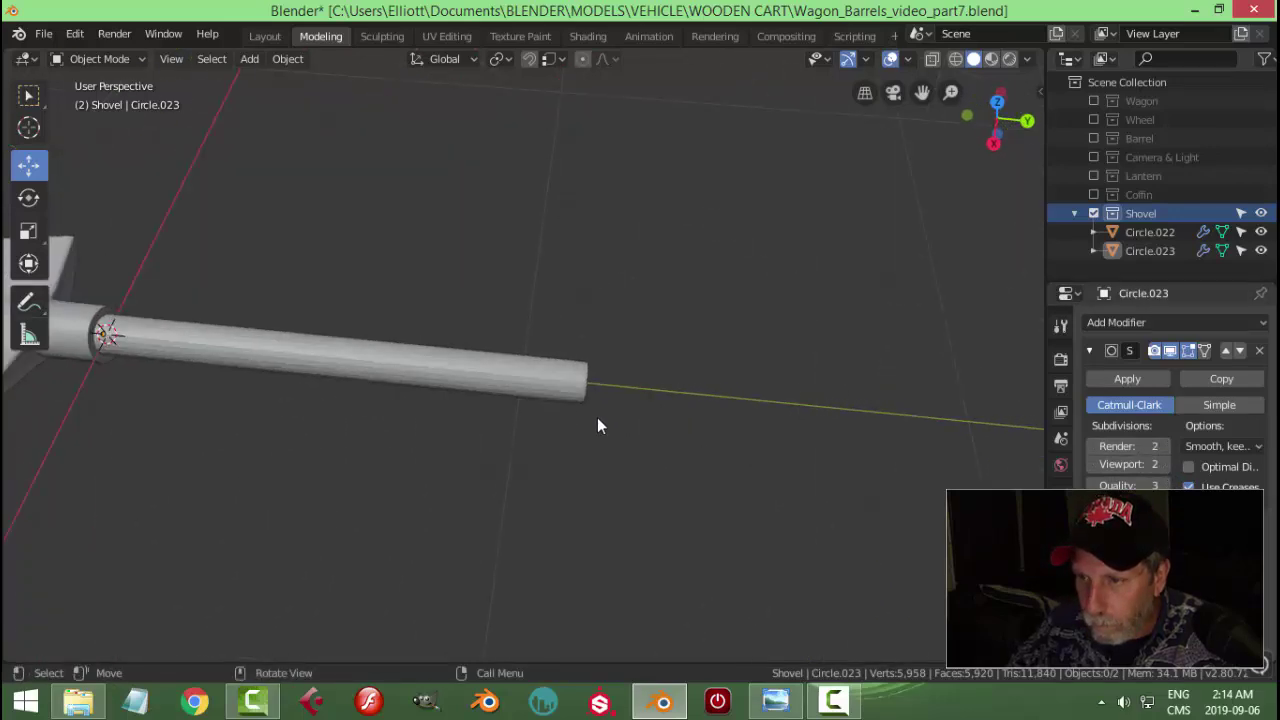
click(549, 391)
right_click(545, 392)
click(535, 358)
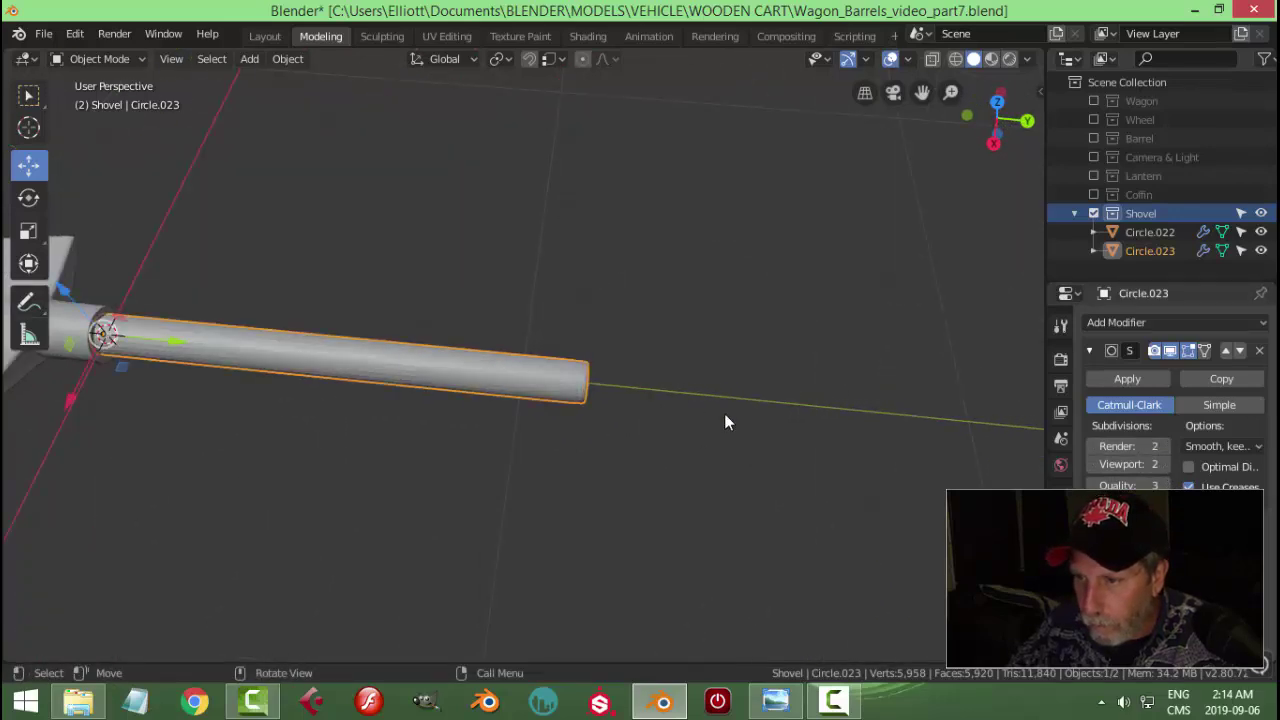
click(706, 449)
middle_drag(706, 449, 589, 417)
- Snap the 3D cursor to the edge loop at the handle's end
click(543, 378)
key(Tab)
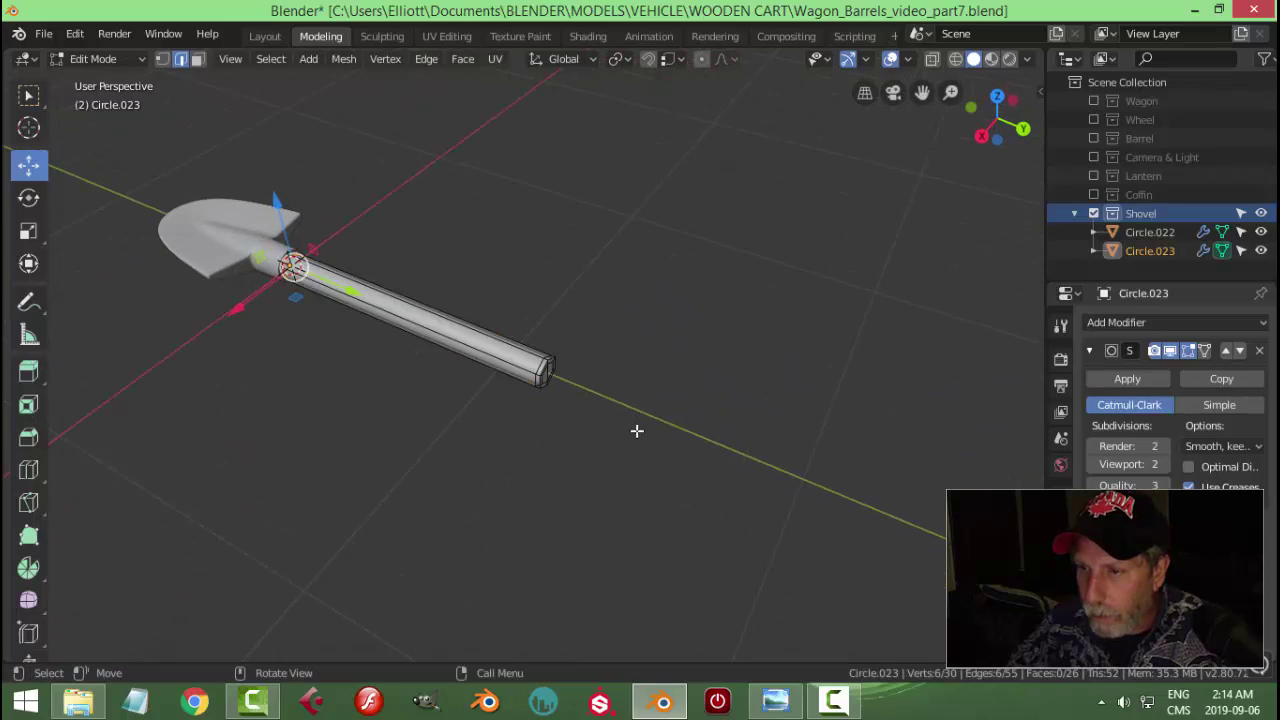
scroll(633, 430, up, 4)
alt+click(633, 430)
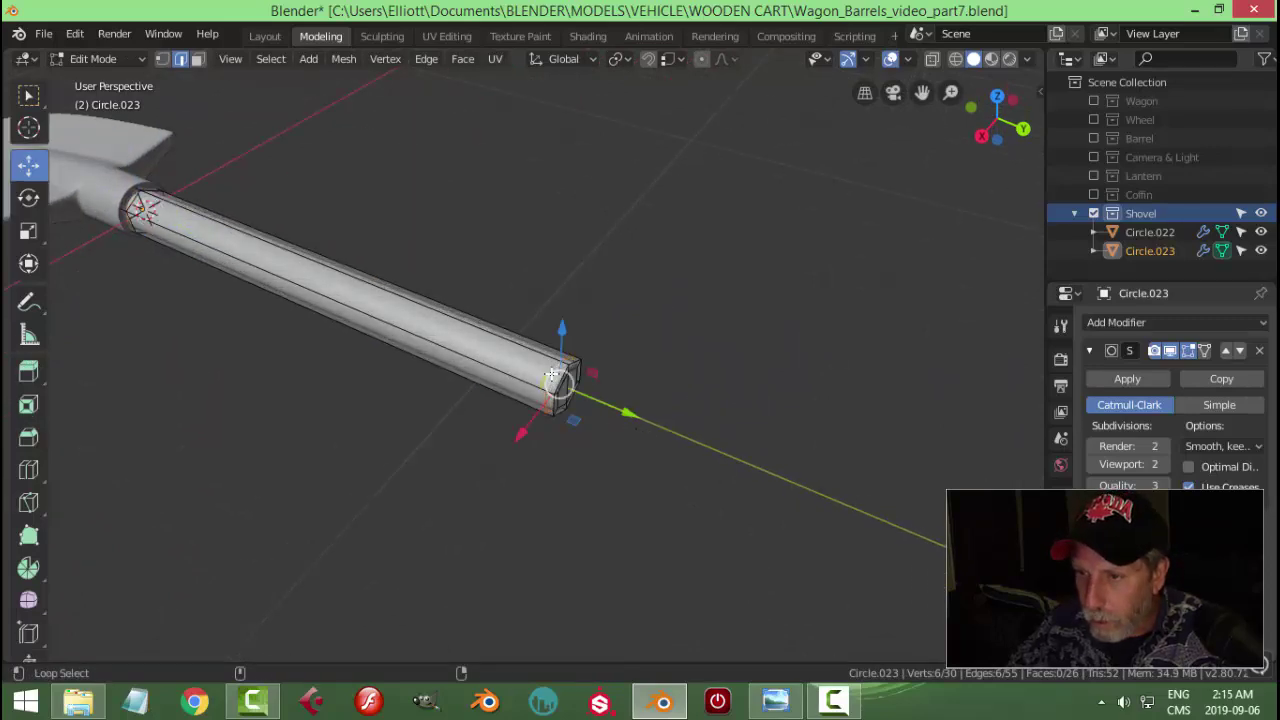
key(shift+s)
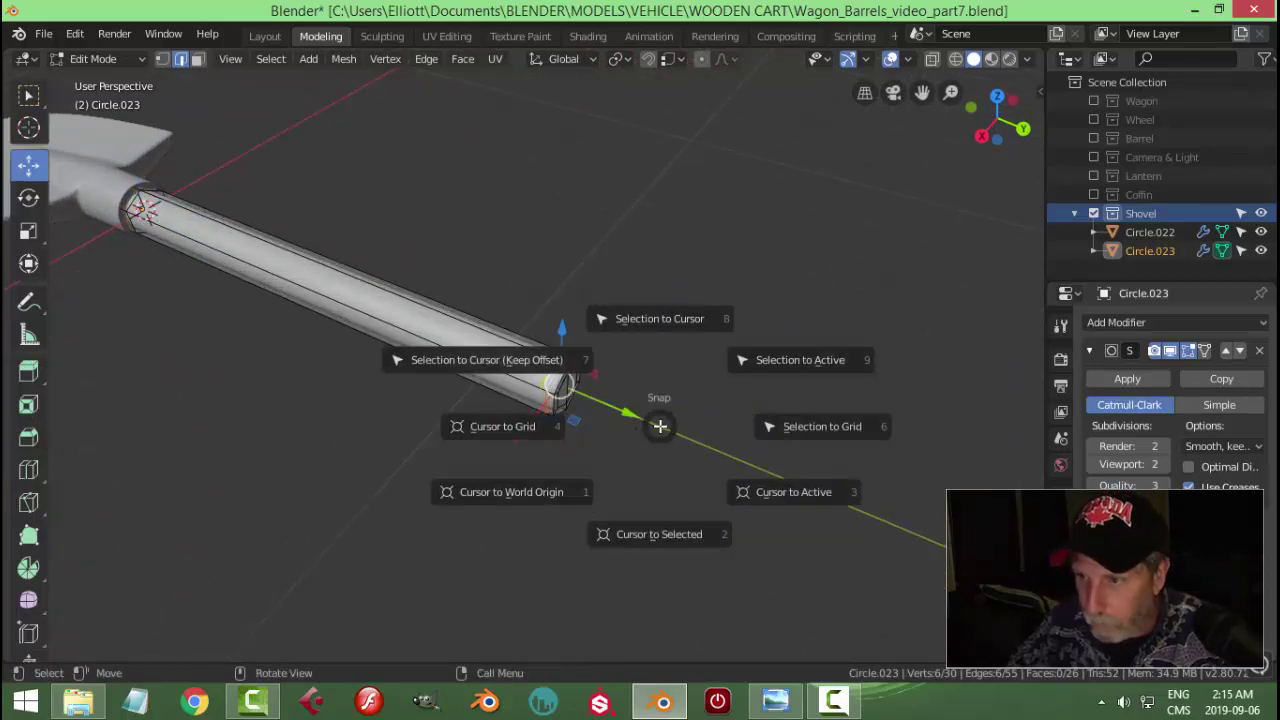
click(660, 532)
key(Tab)
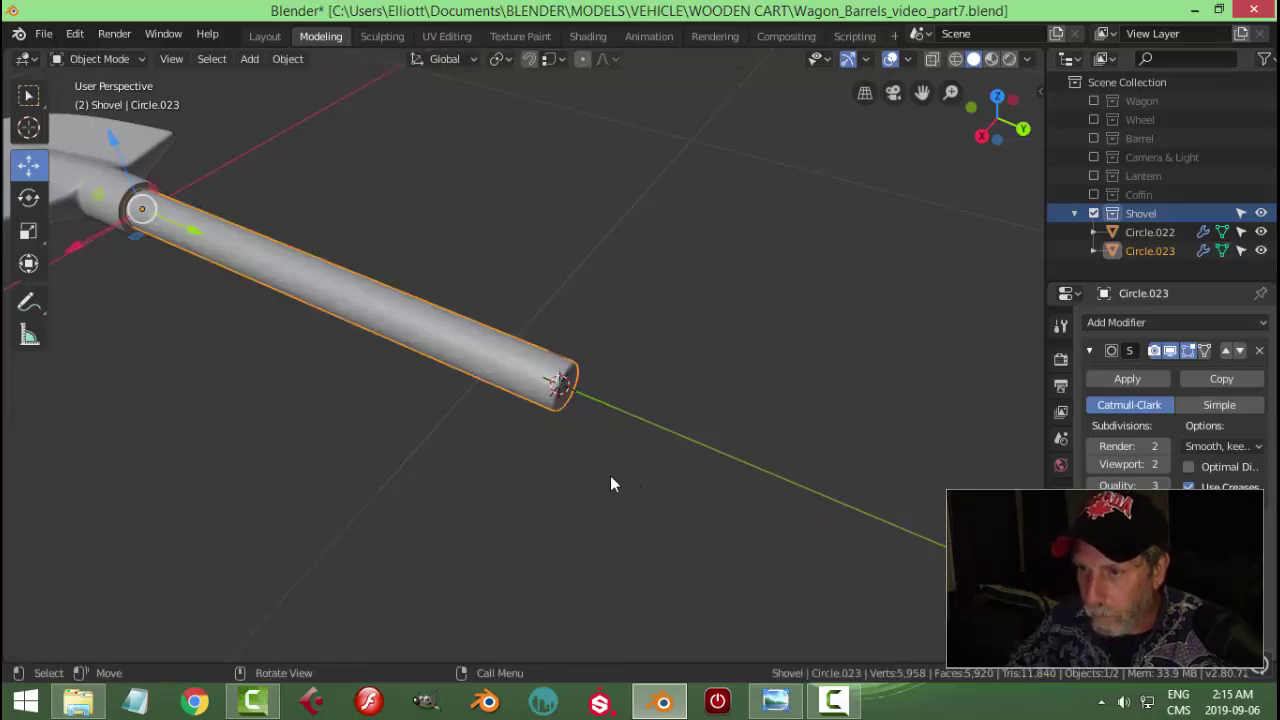
- Scale the handle to 0.9363 across its thickness, keeping its Y length unchanged
middle_drag(605, 451, 482, 437)
click(505, 372)
middle_drag(505, 372, 634, 378)
key(s)
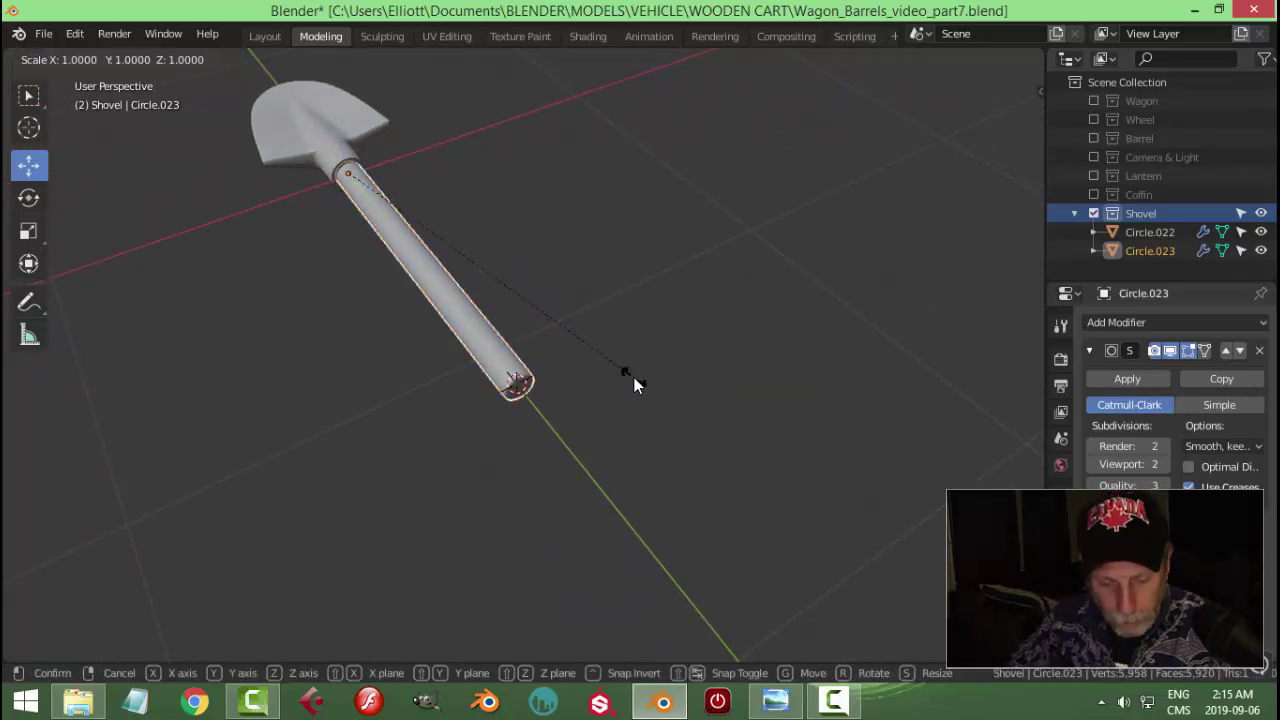
key(shift+y)
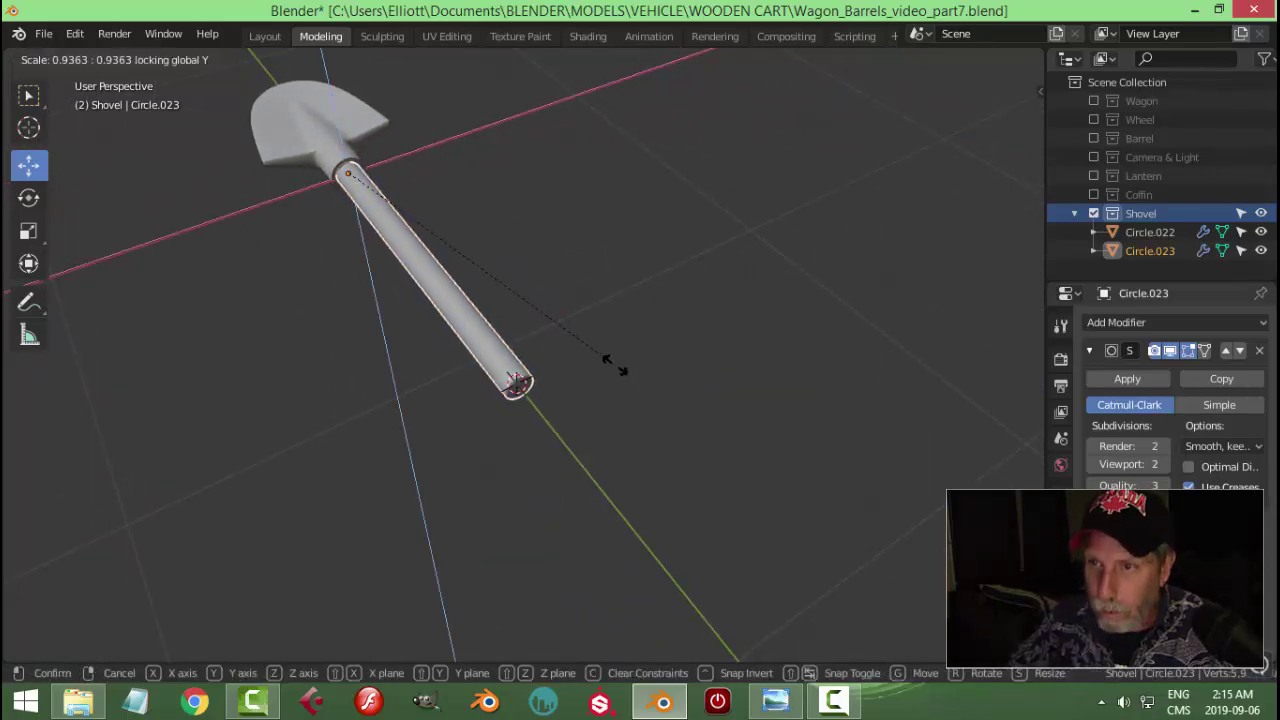
click(588, 347)
middle_drag(586, 350, 534, 392)
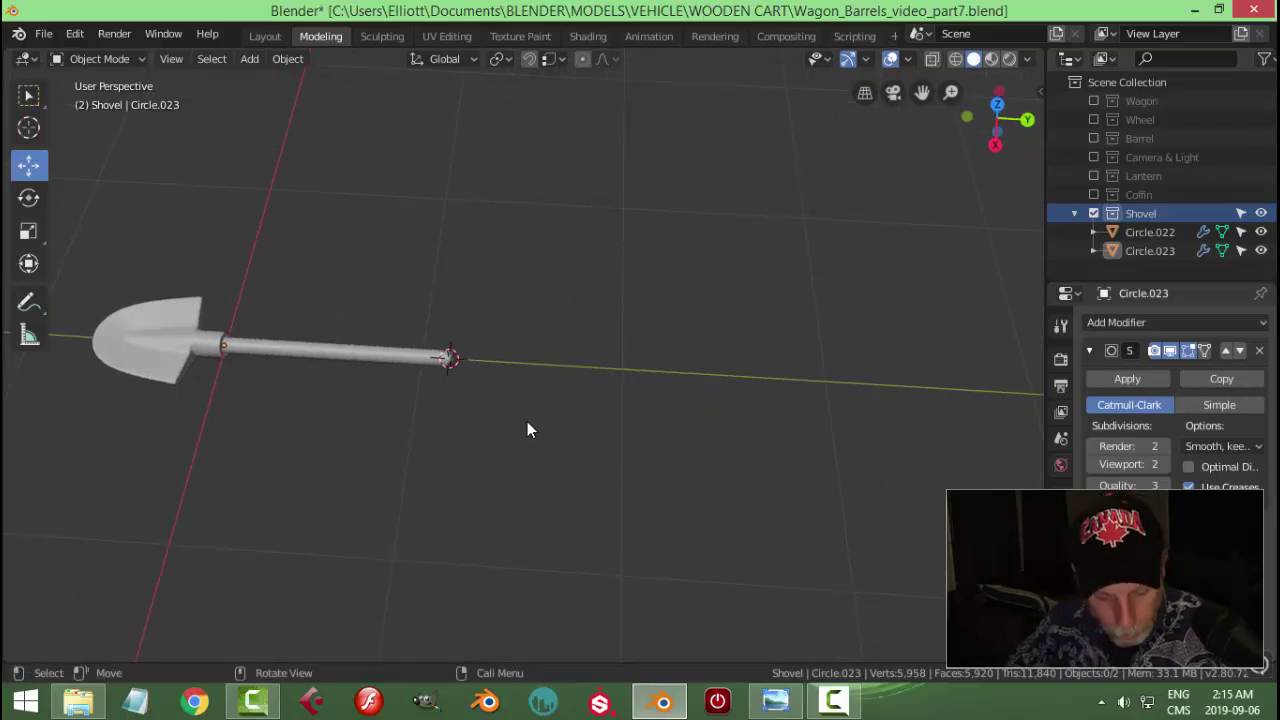
drag(1157, 283, 1157, 227)
scroll(479, 389, up, 2)
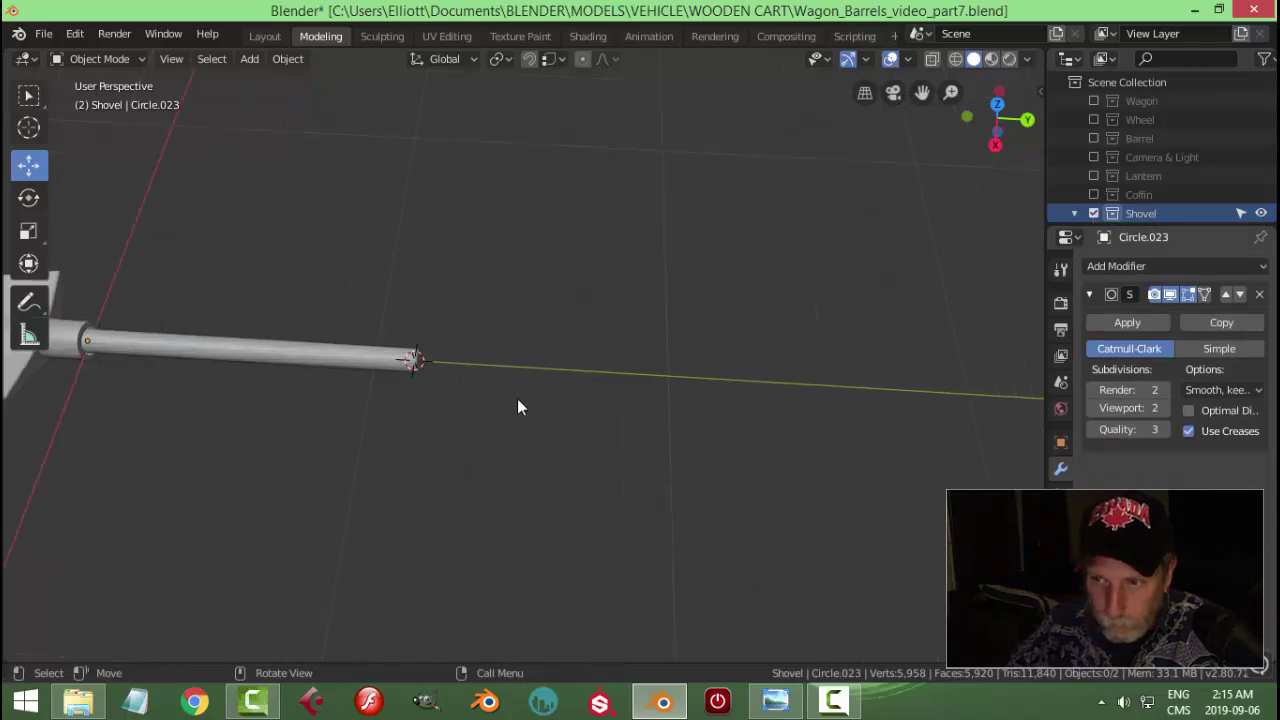
- Add a circle mesh with 12 vertices
key(shift+a)
mouse_move(473, 318)
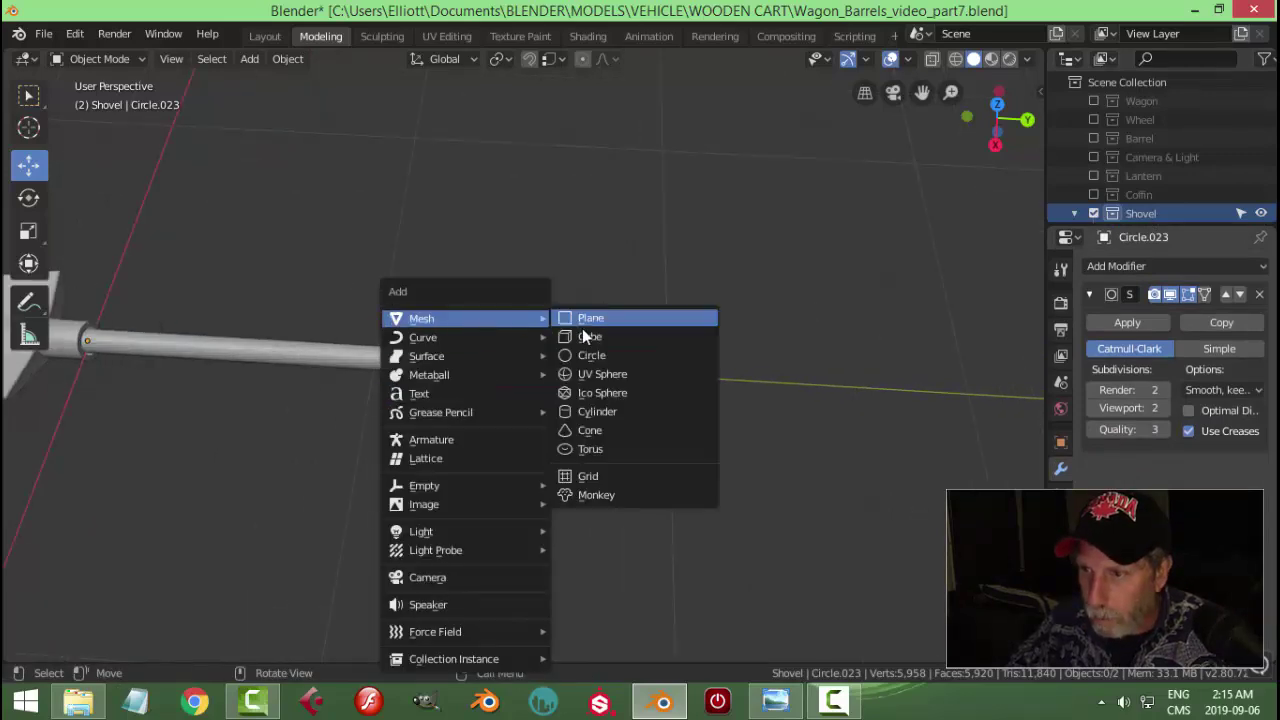
click(590, 355)
scroll(480, 400, down, 2)
click(278, 441)
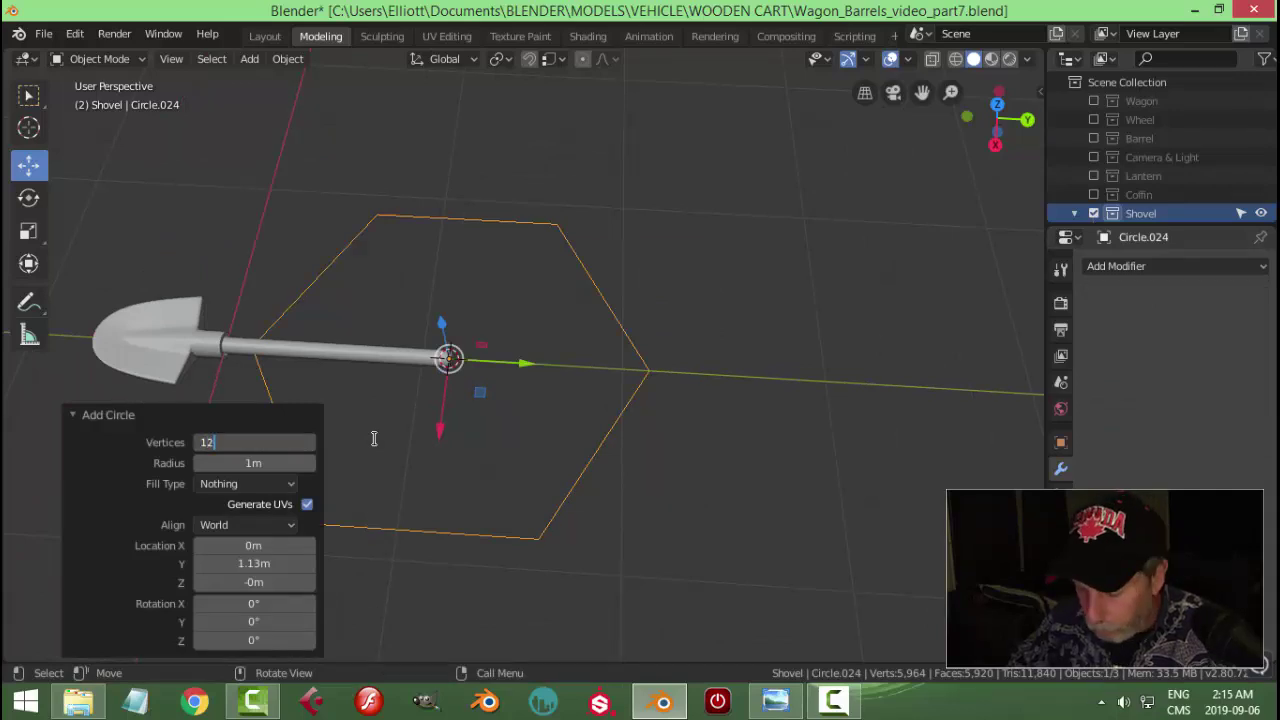
text(12)
key(Return)
- Rotate the circle 90° about Y and shrink it to 0.089 in Edit Mode
scroll(600, 443, down, 3)
middle_drag(597, 440, 628, 427)
text(ry)
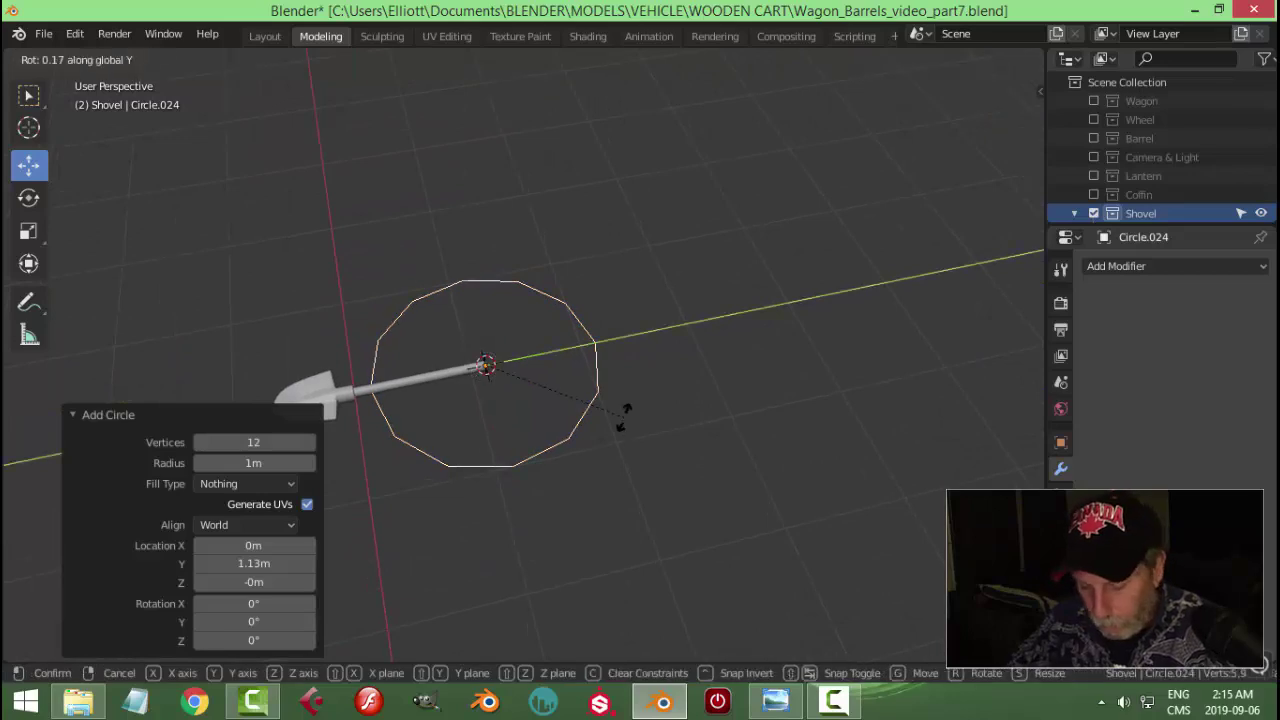
text(90)
key(Return)
middle_drag(761, 410, 795, 370)
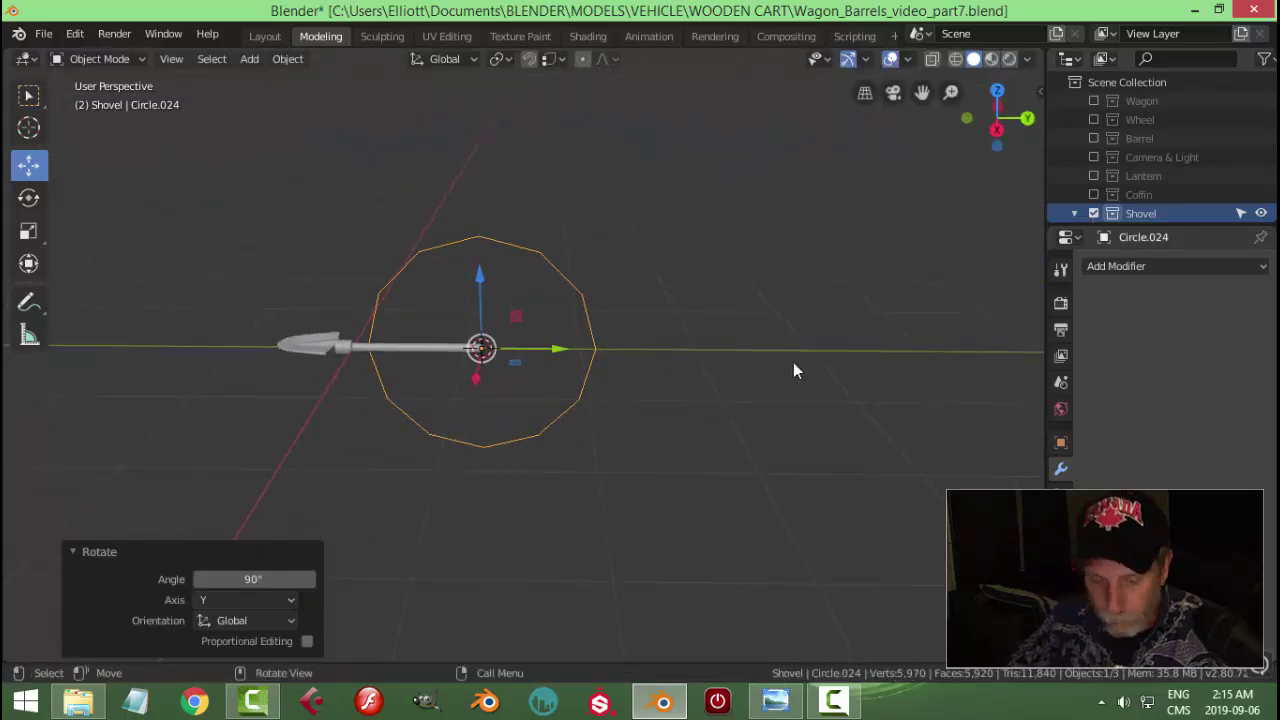
key(Tab)
key(s)
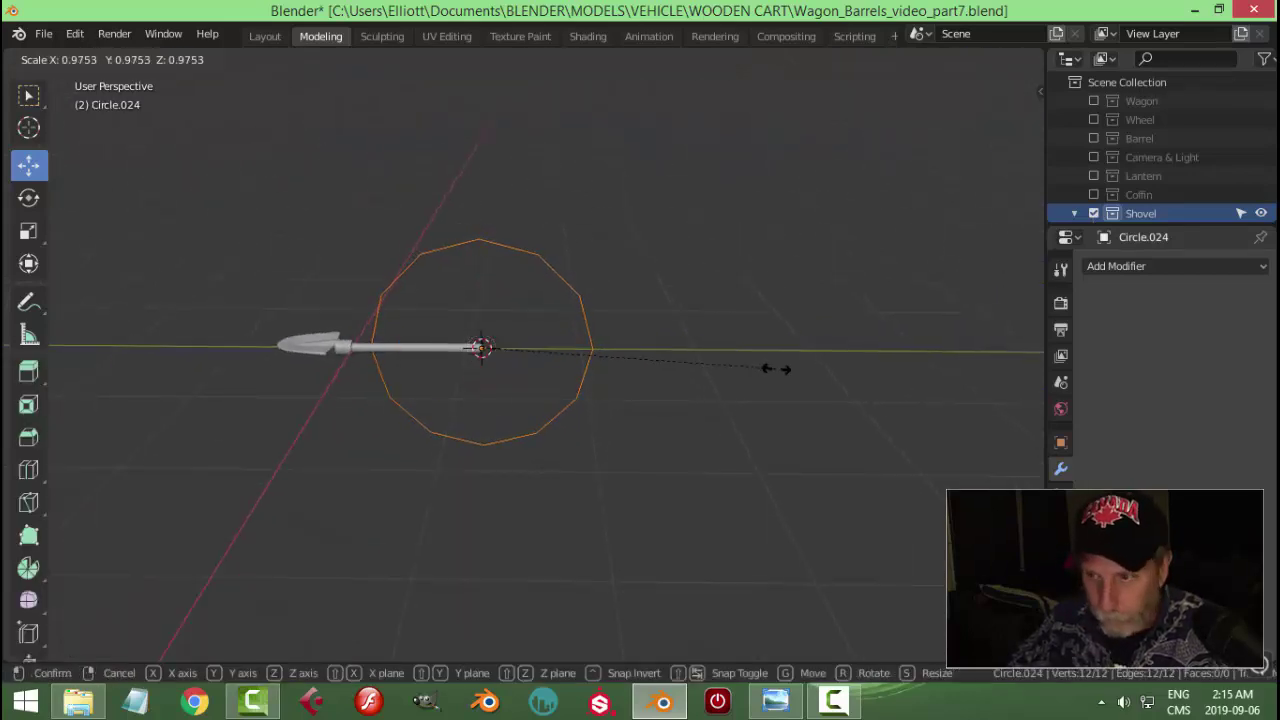
click(497, 353)
- Move the circle beside the handle top and shrink it to 0.844
key(g)
key(y)
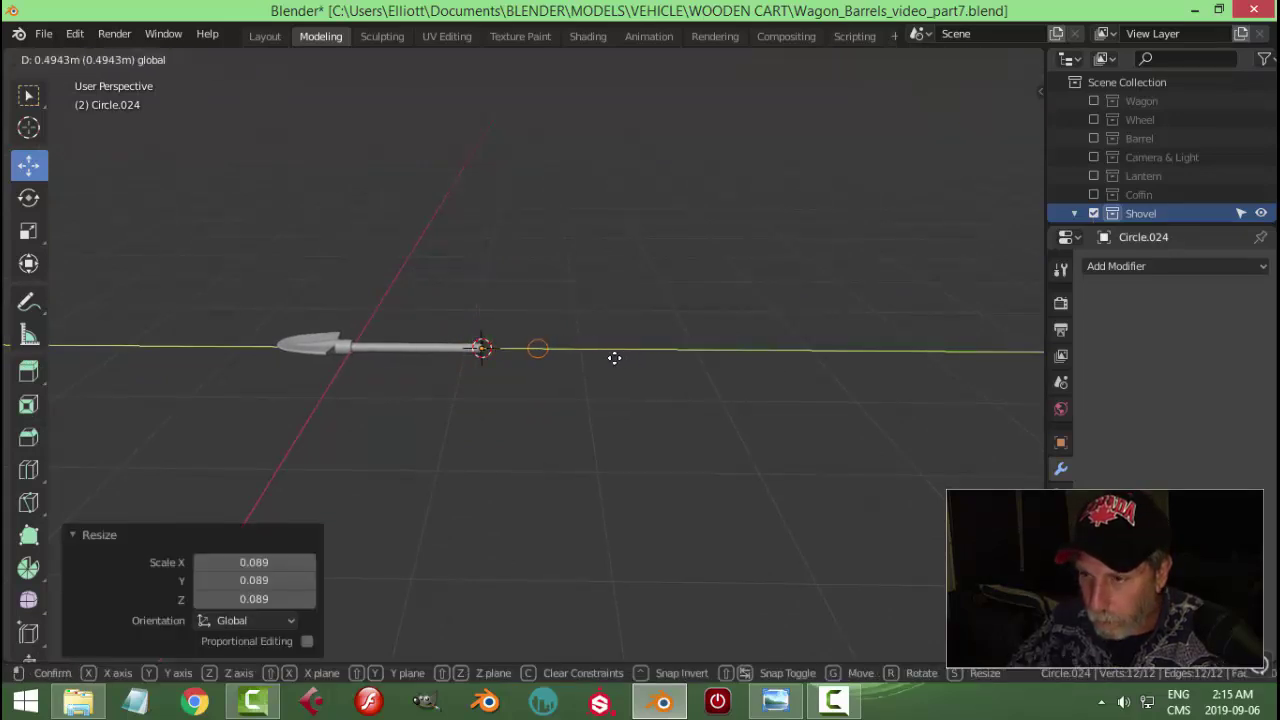
click(614, 358)
key(KP_5)
key(KP_7)
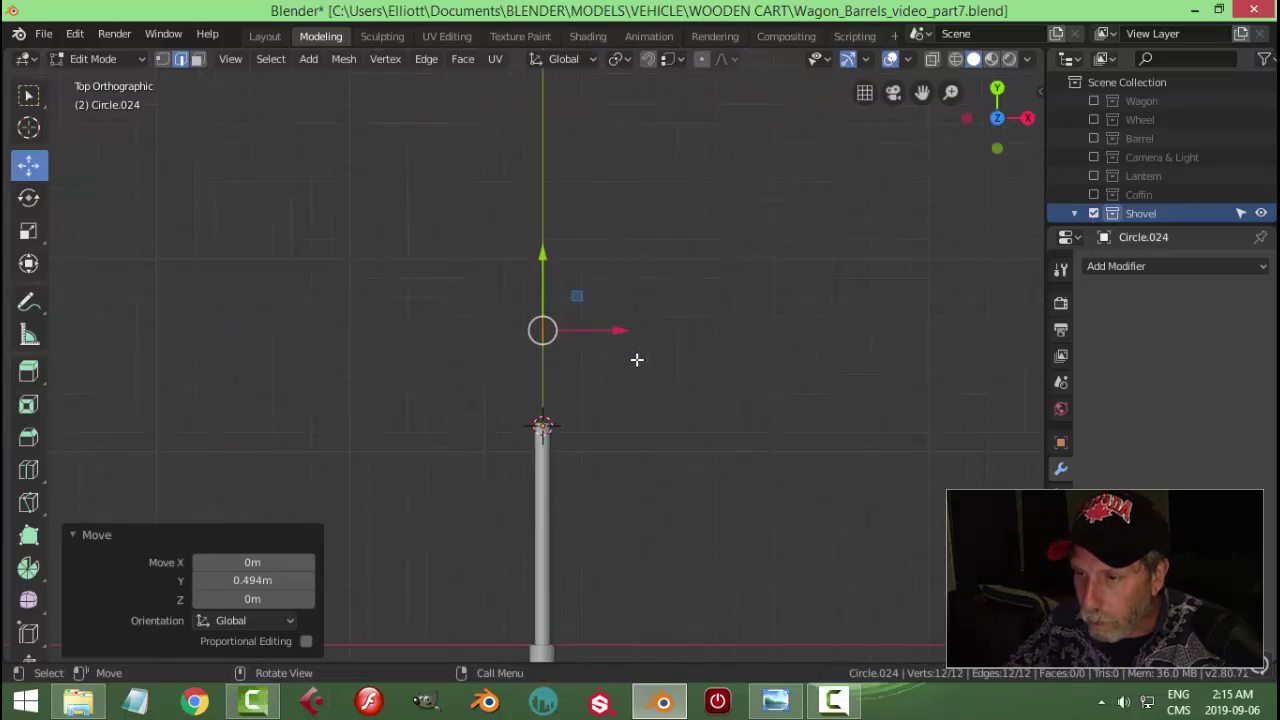
key(g)
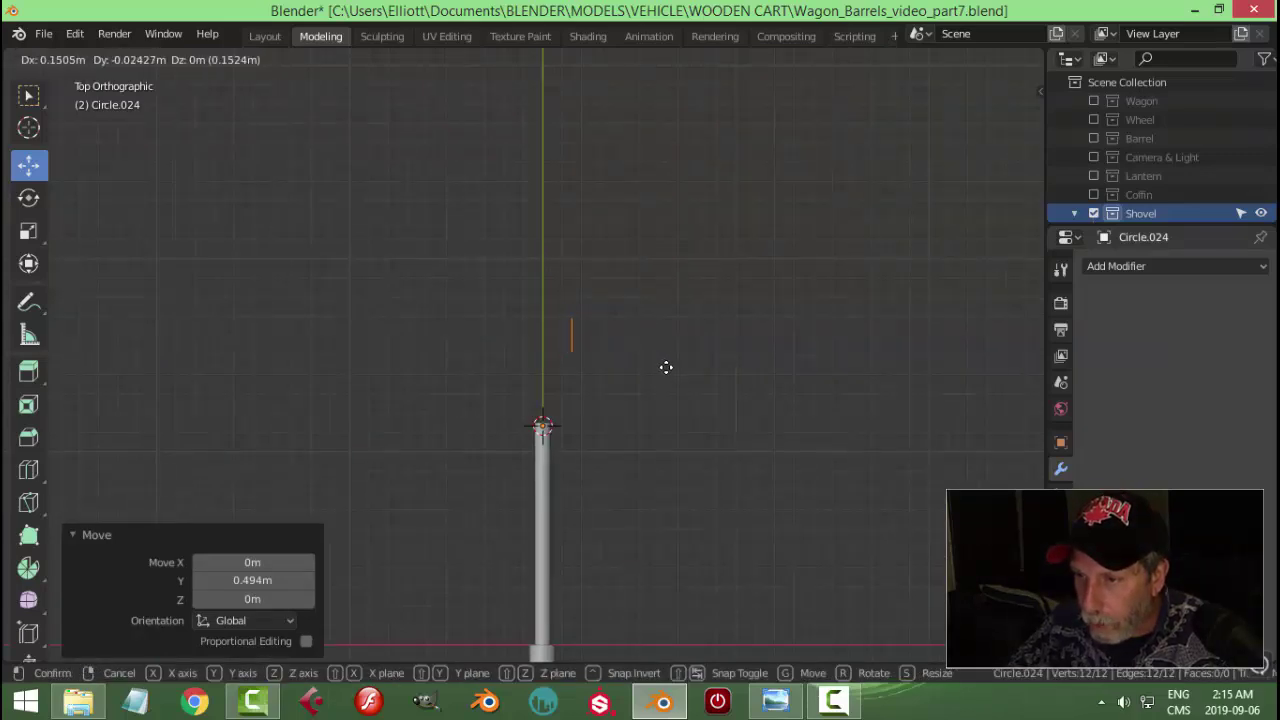
click(668, 368)
middle_drag(714, 377, 646, 349)
key(s)
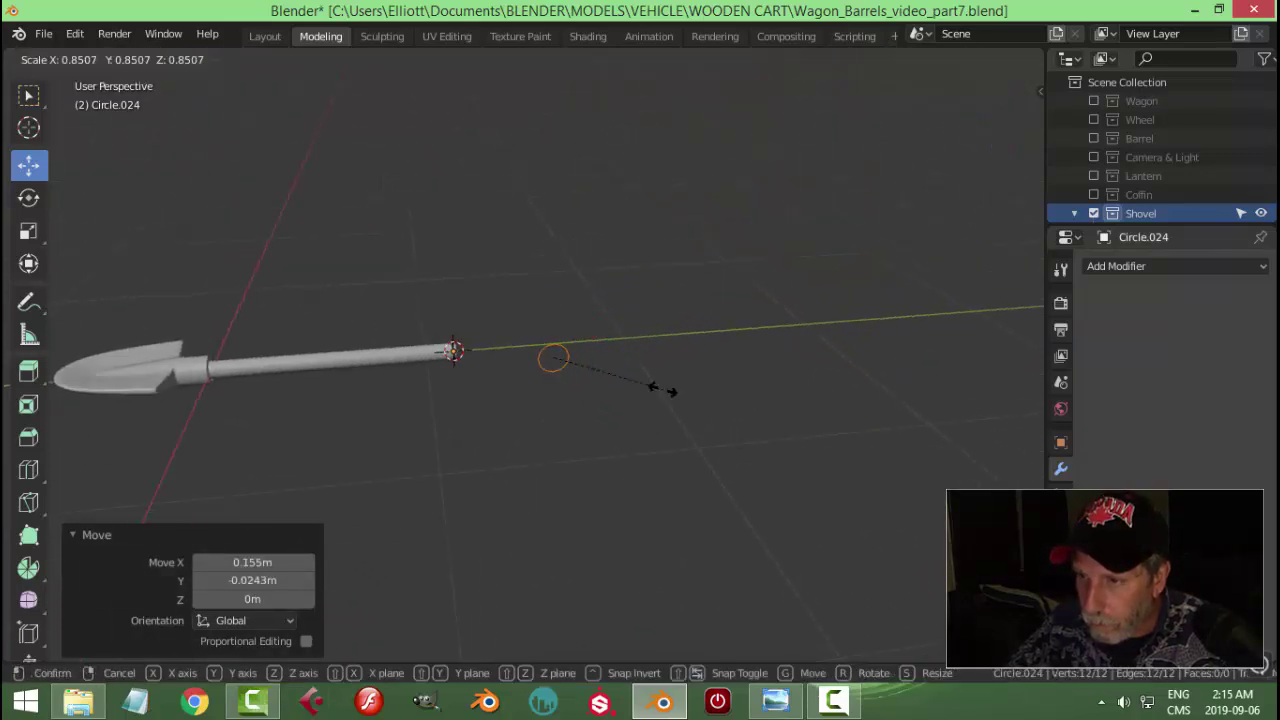
click(660, 392)
- Extrude the circle's three left vertices toward the handle
key(KP_3)
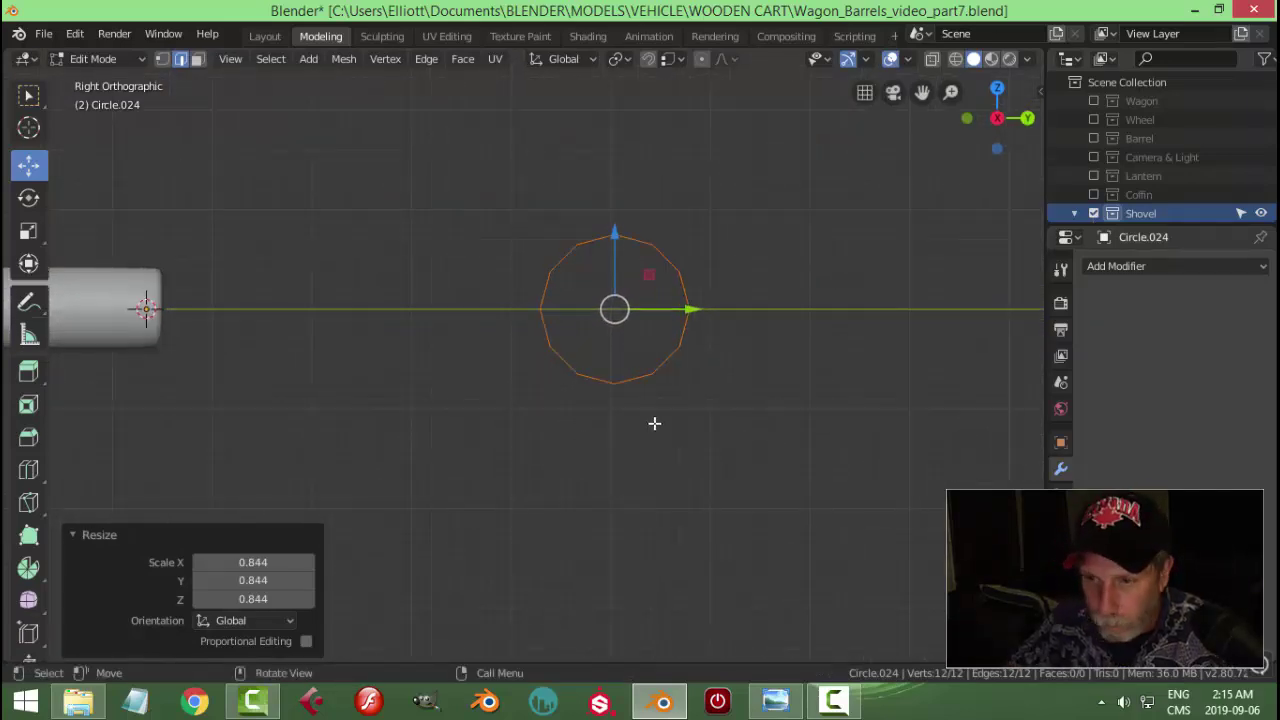
key(1)
key(alt+a)
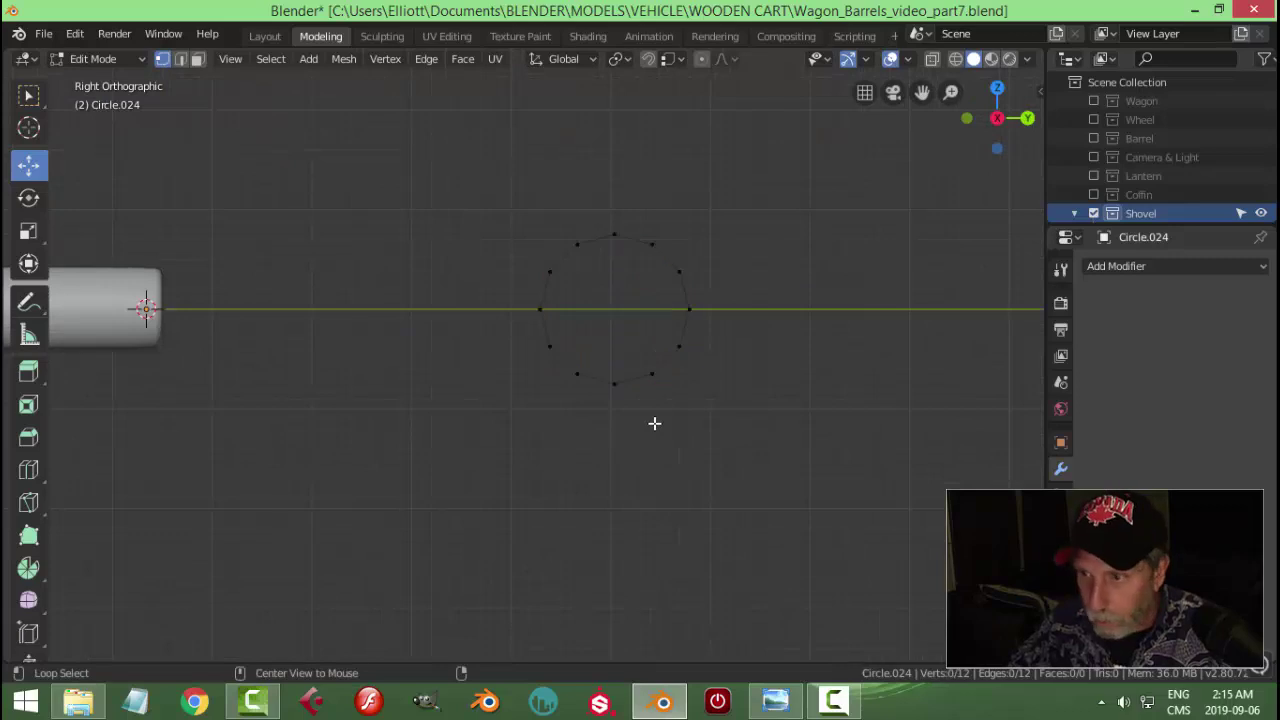
drag(509, 220, 563, 366)
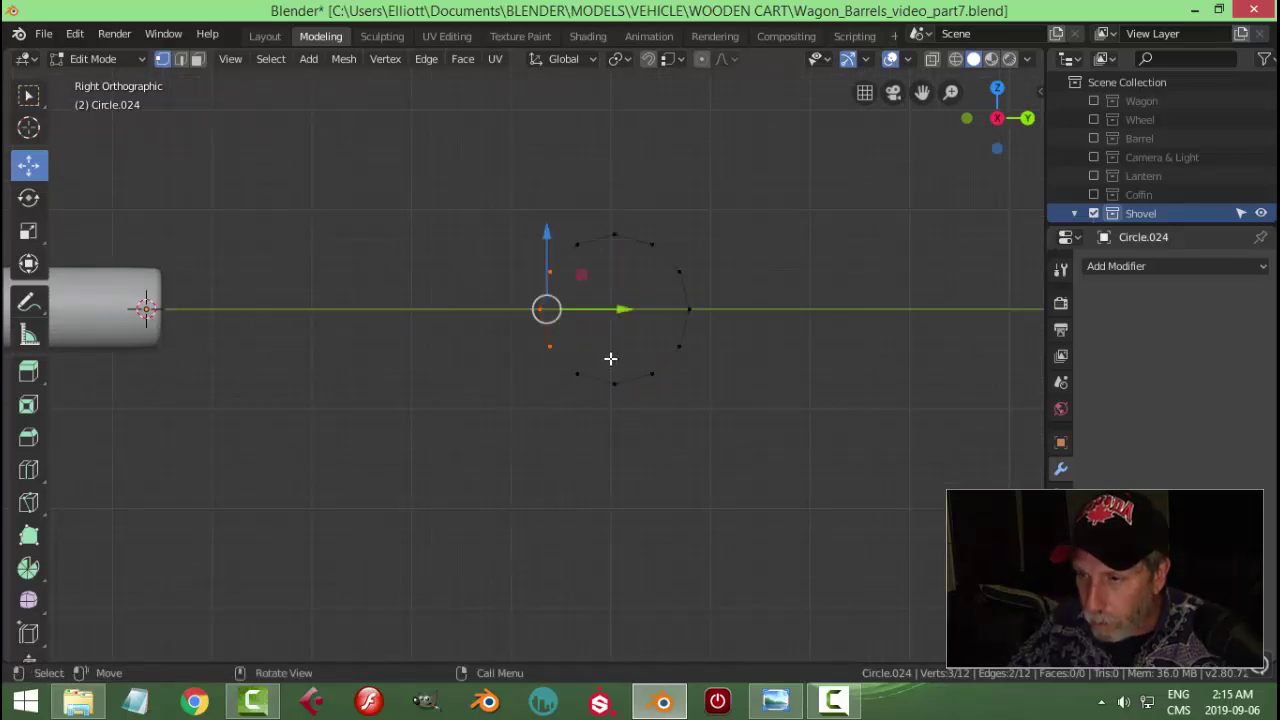
key(e)
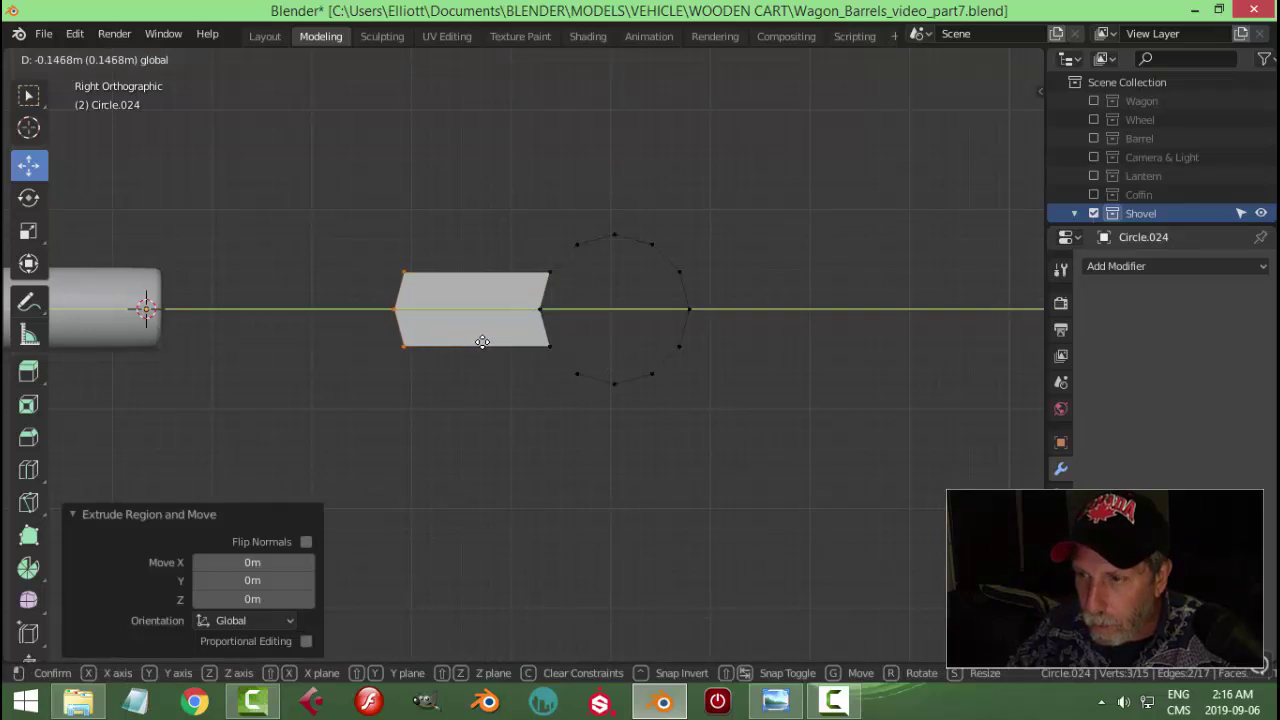
click(482, 342)
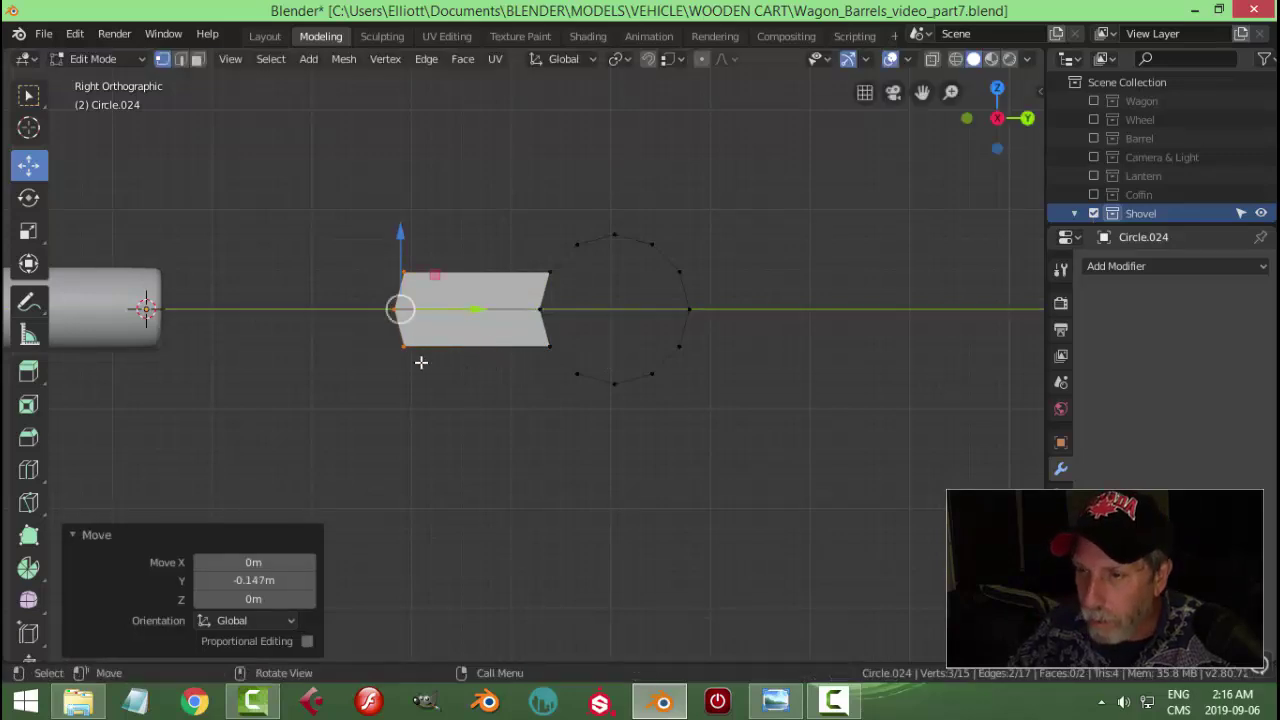
- Extrude two more strip segments toward the handle, ending 0.127 m along Y
middle_drag(421, 362, 634, 380)
key(KP_7)
shift+middle_drag(714, 449, 720, 386)
scroll(742, 400, up, 2)
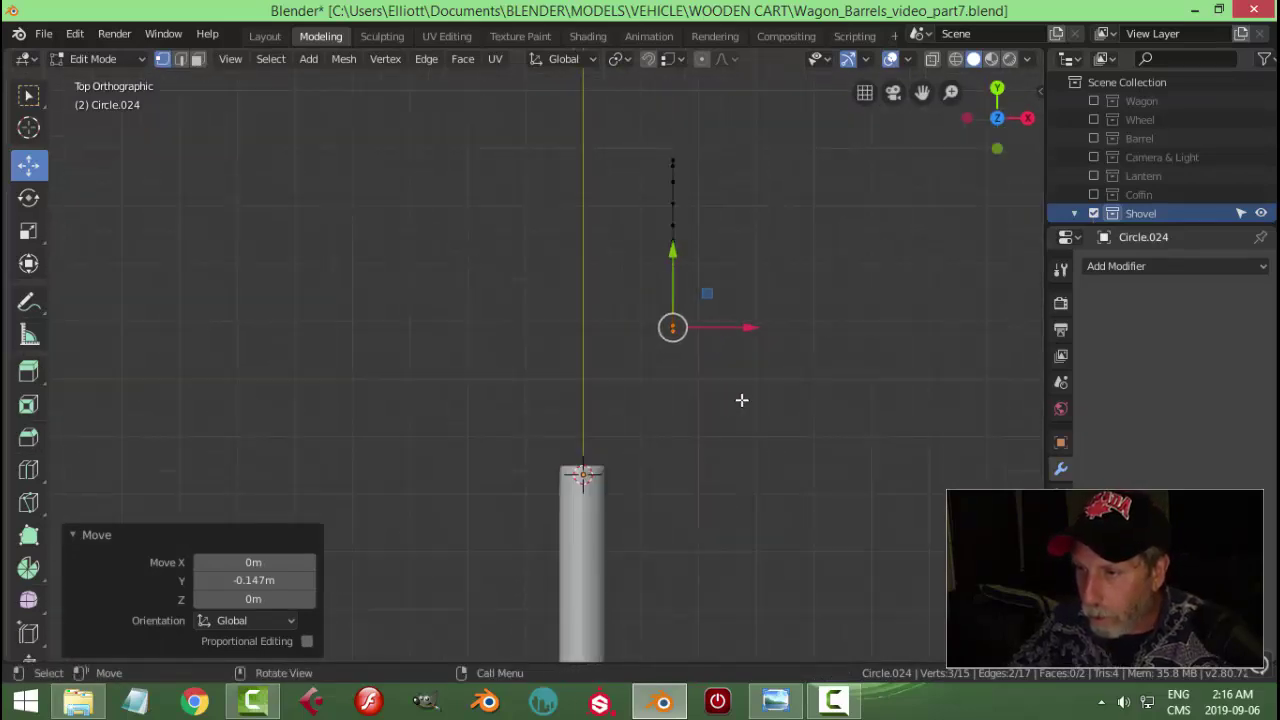
key(e)
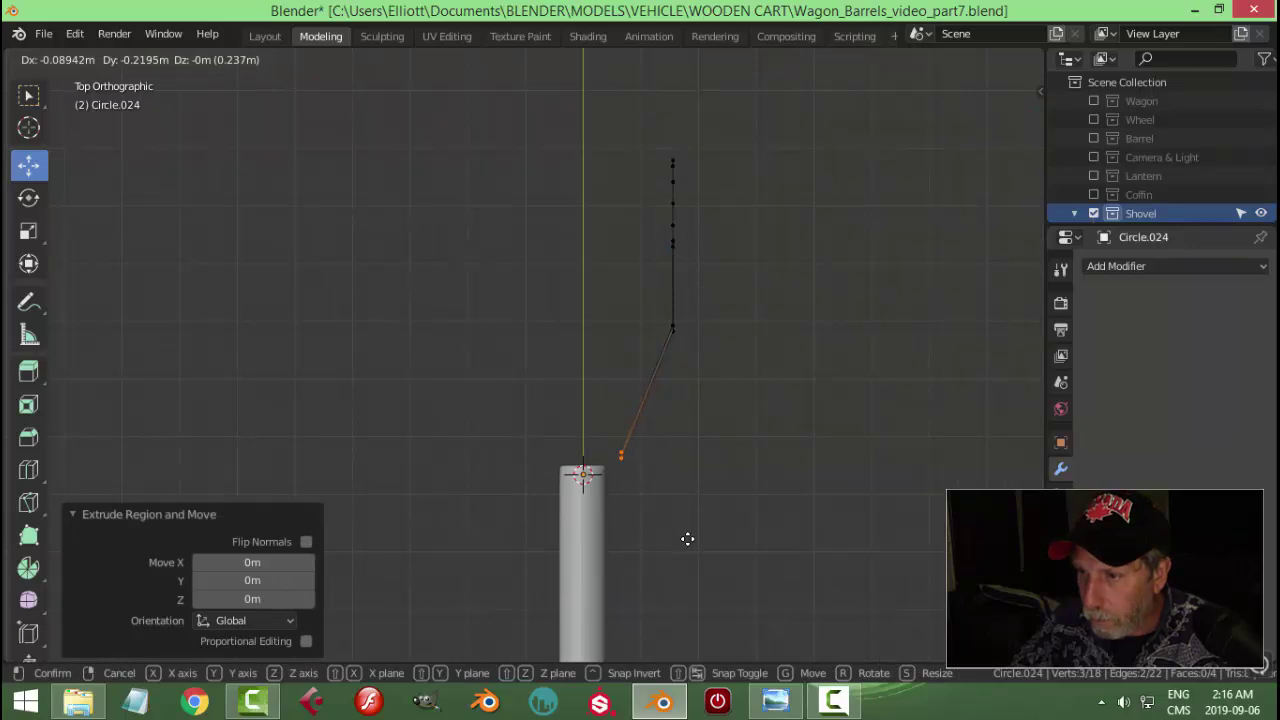
click(687, 539)
middle_drag(687, 539, 552, 431)
key(e)
right_click(552, 431)
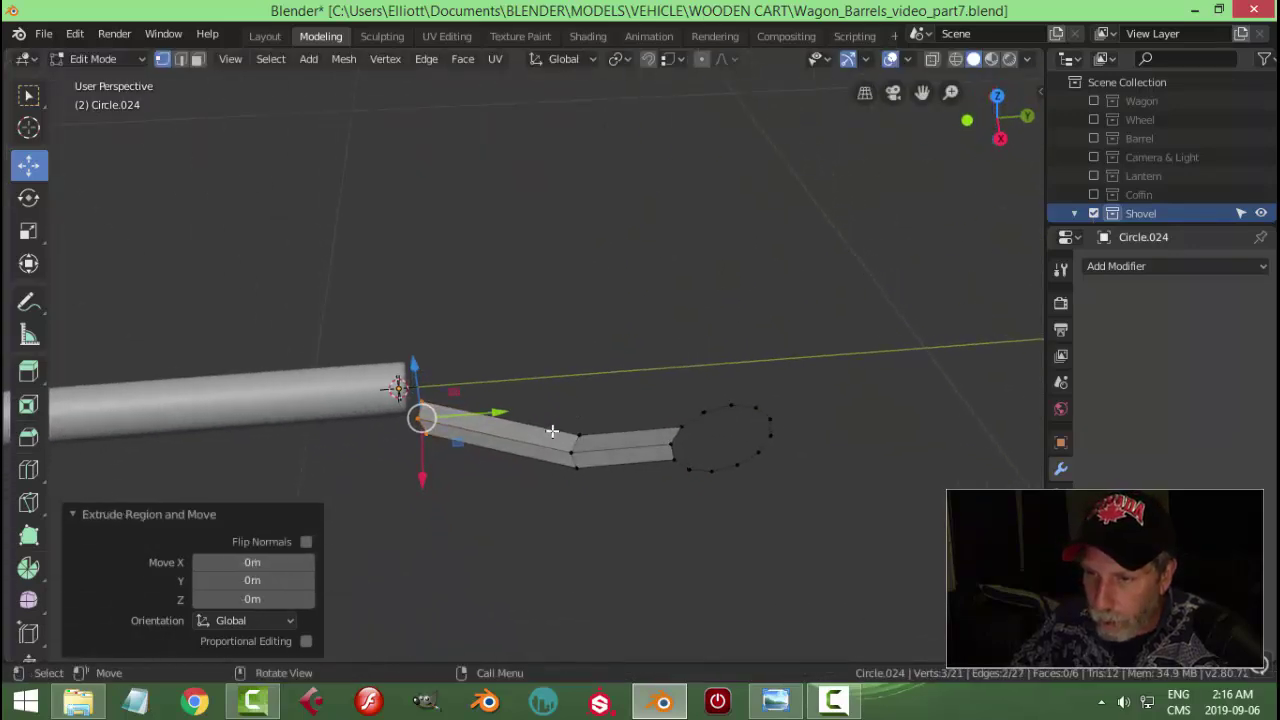
drag(499, 414, 449, 427)
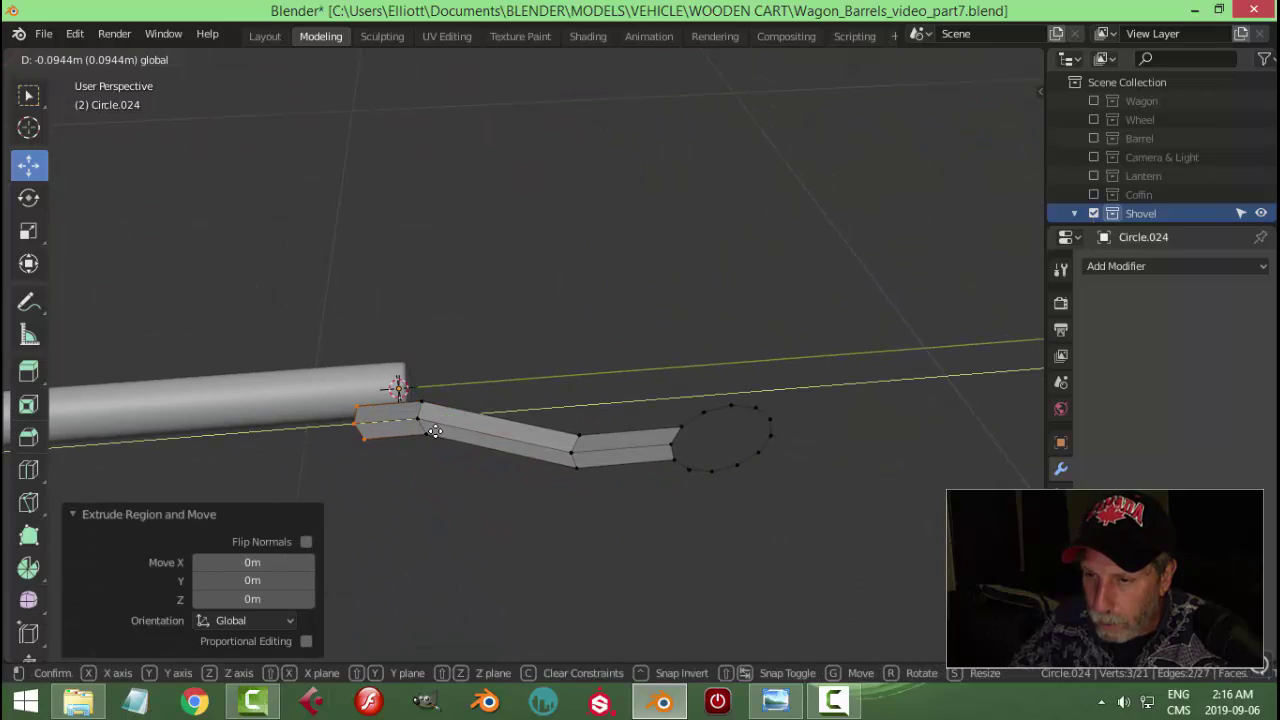
drag(415, 440, 417, 445)
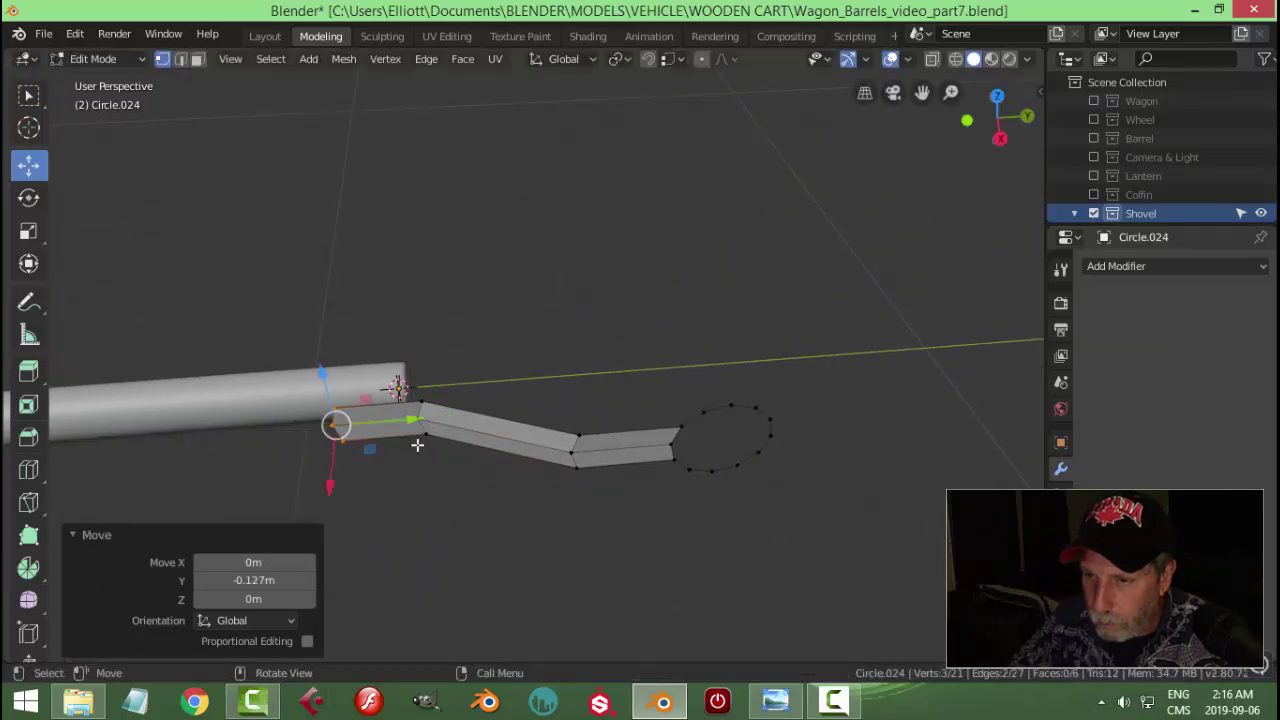
- Flatten the strip's end vertices to zero along Y
middle_drag(409, 492, 423, 460)
key(s)
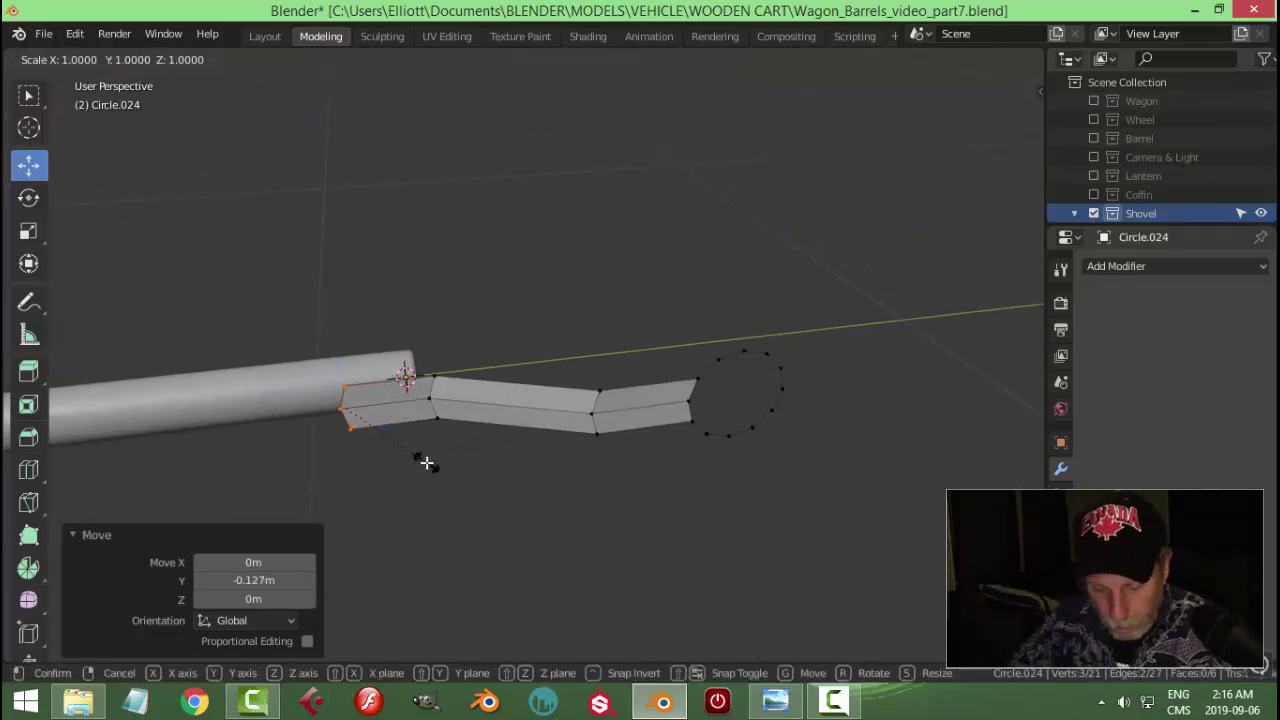
key(y)
key(0)
key(Return)
key(alt+a)
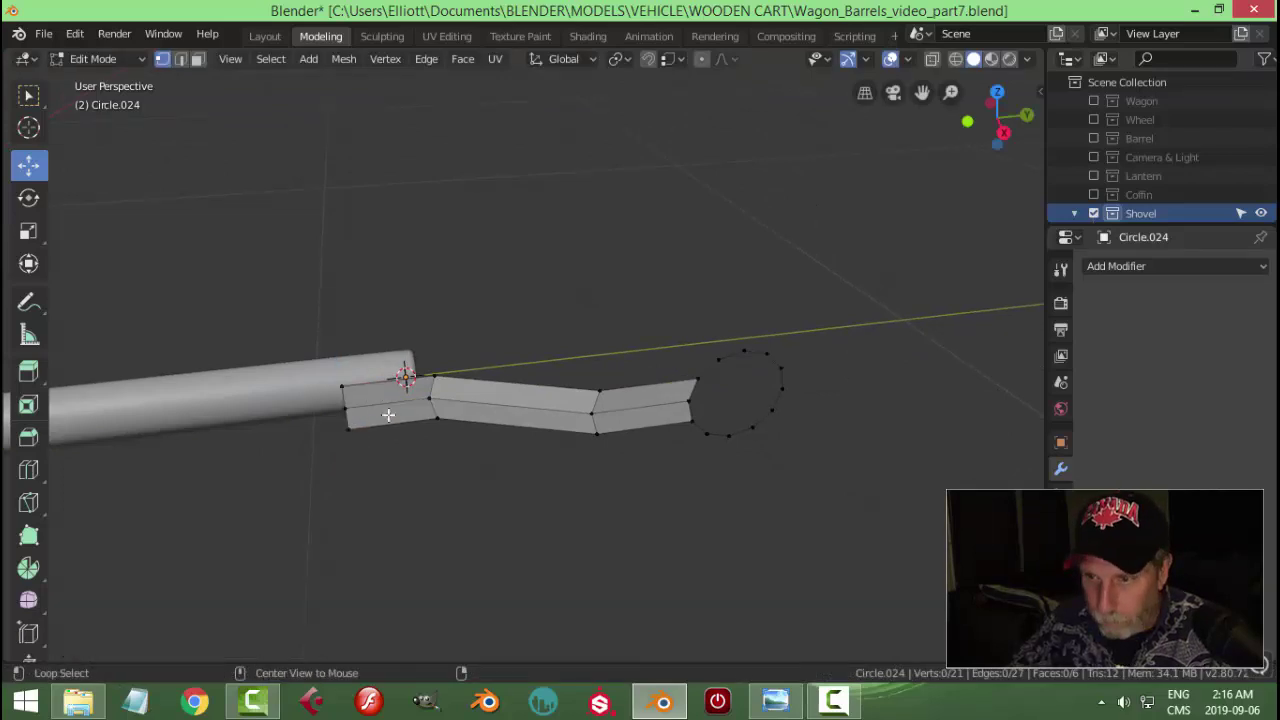
click(342, 385)
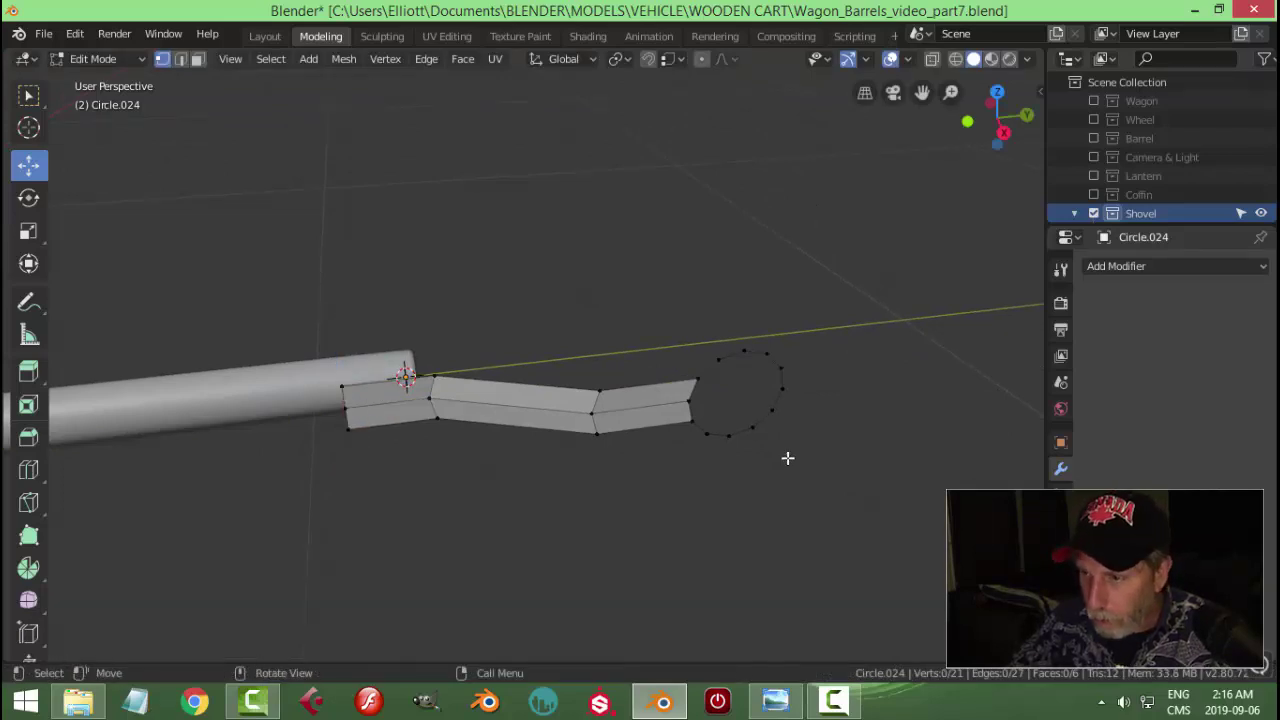
key(KP_3)
- Delete the strip's bottom row of vertices and add an X-axis Mirror modifier
scroll(785, 441, up, 1)
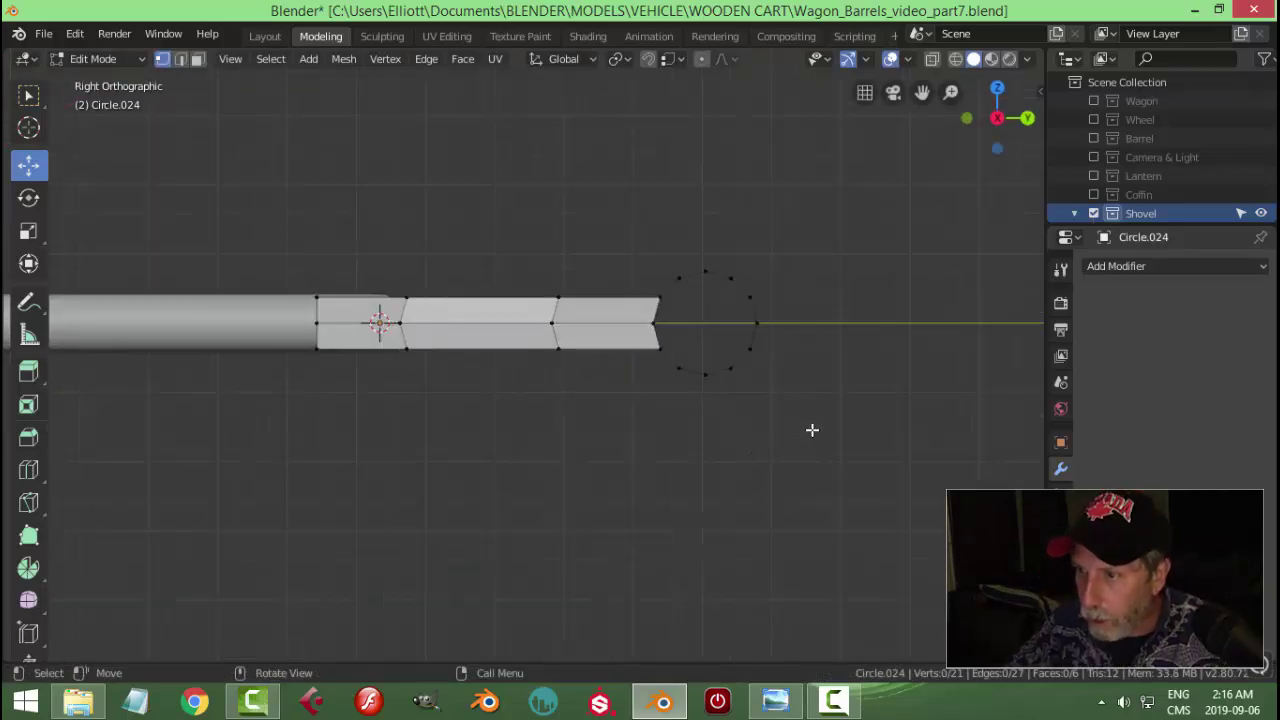
drag(837, 440, 189, 337)
key(x)
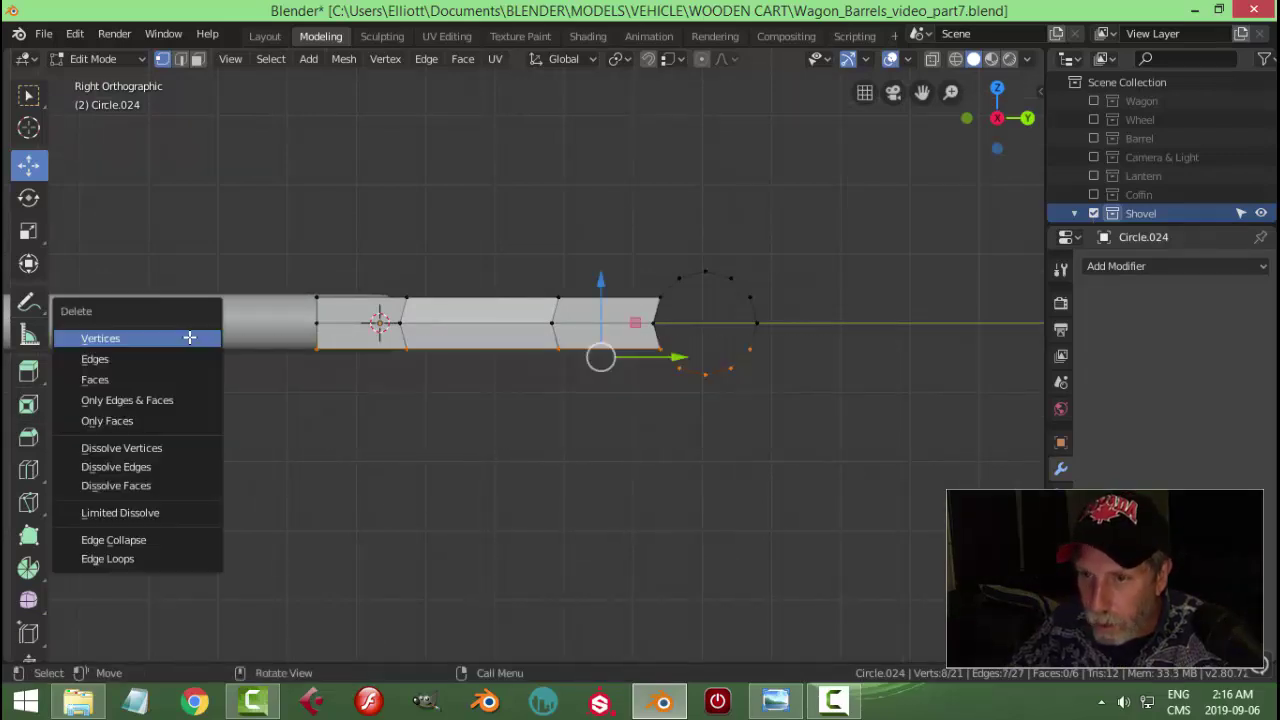
click(189, 337)
click(1089, 266)
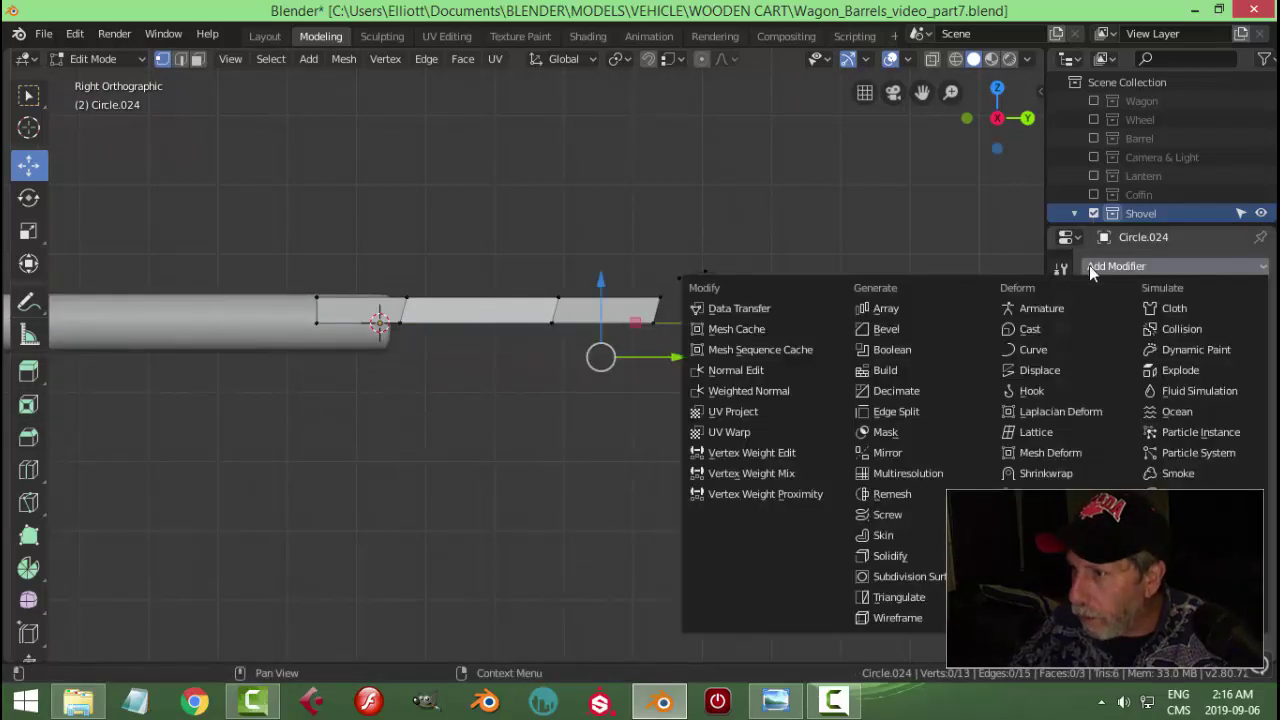
click(909, 449)
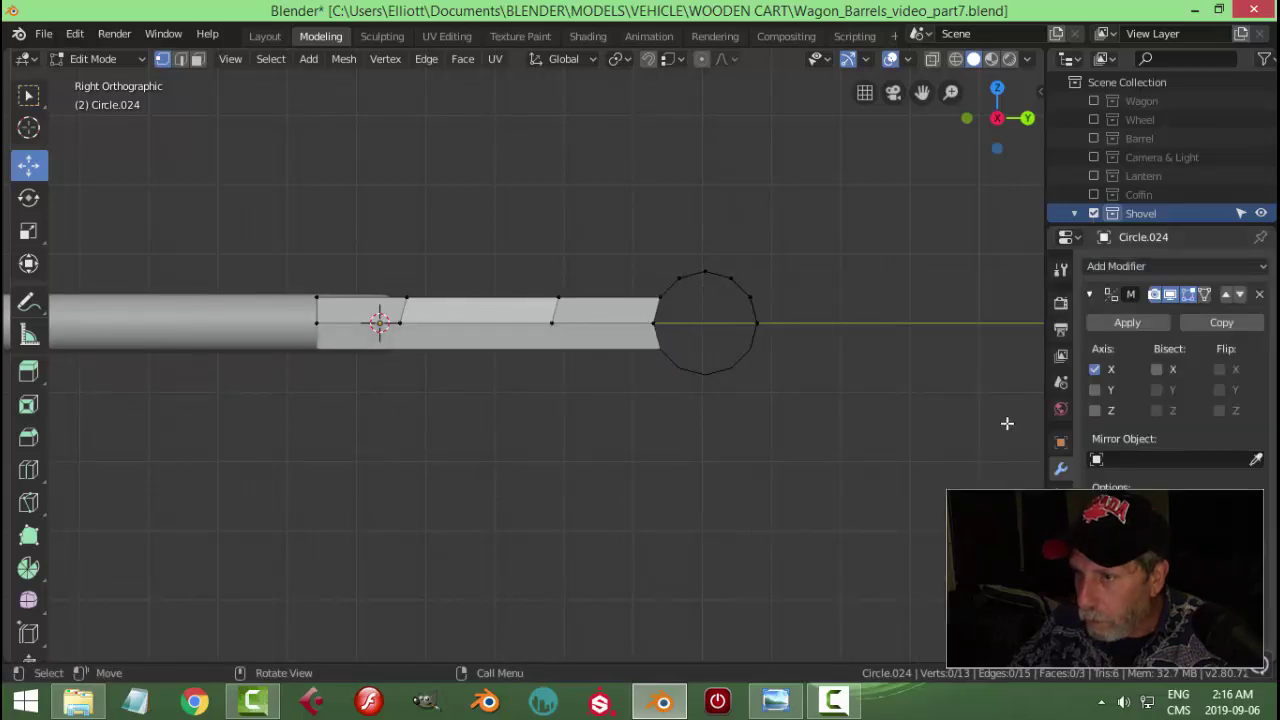
- Nudge the lower vertex near the handle top about 0.0066 m to square the edge
scroll(402, 298, up, 2)
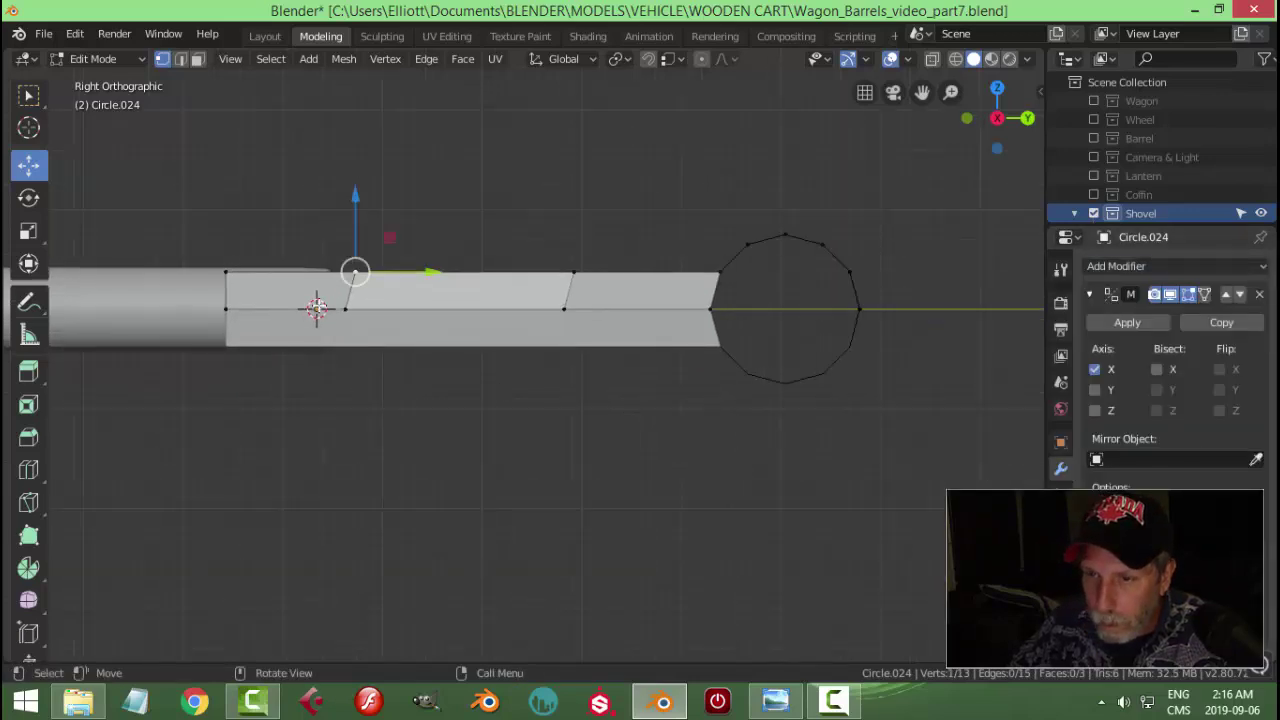
click(342, 311)
drag(410, 311, 423, 307)
click(430, 303)
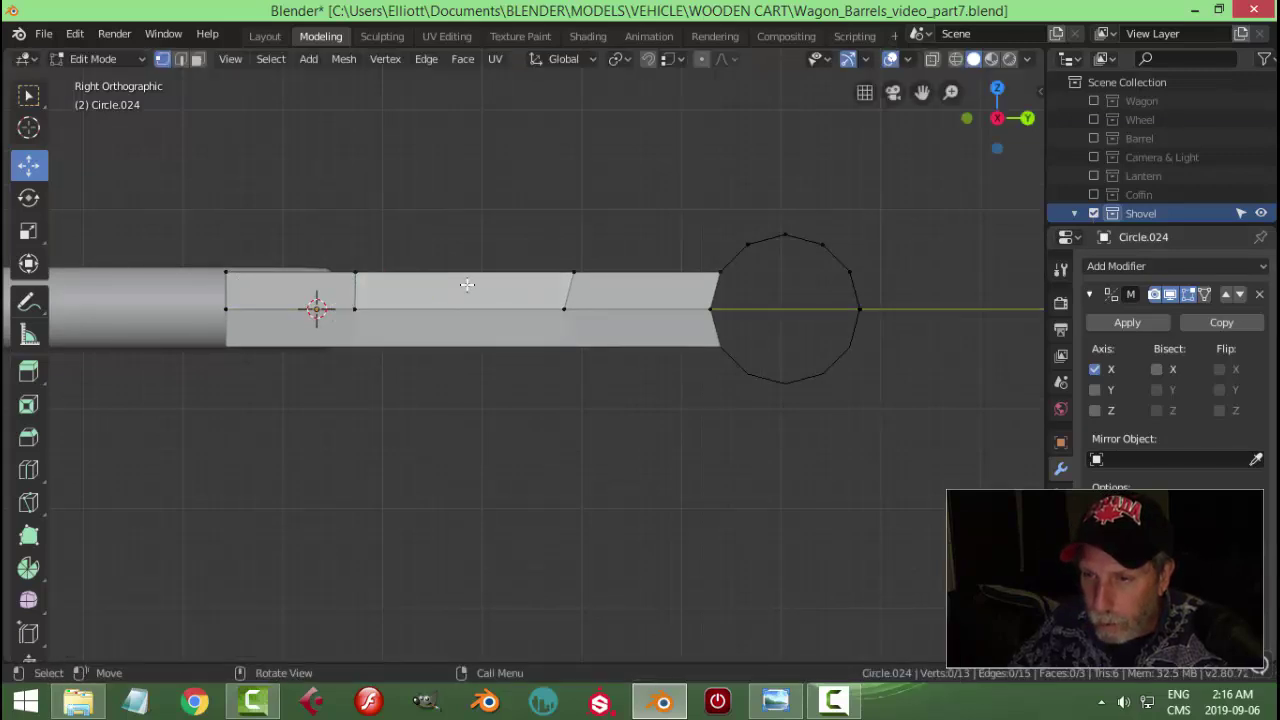
middle_drag(430, 303, 480, 329)
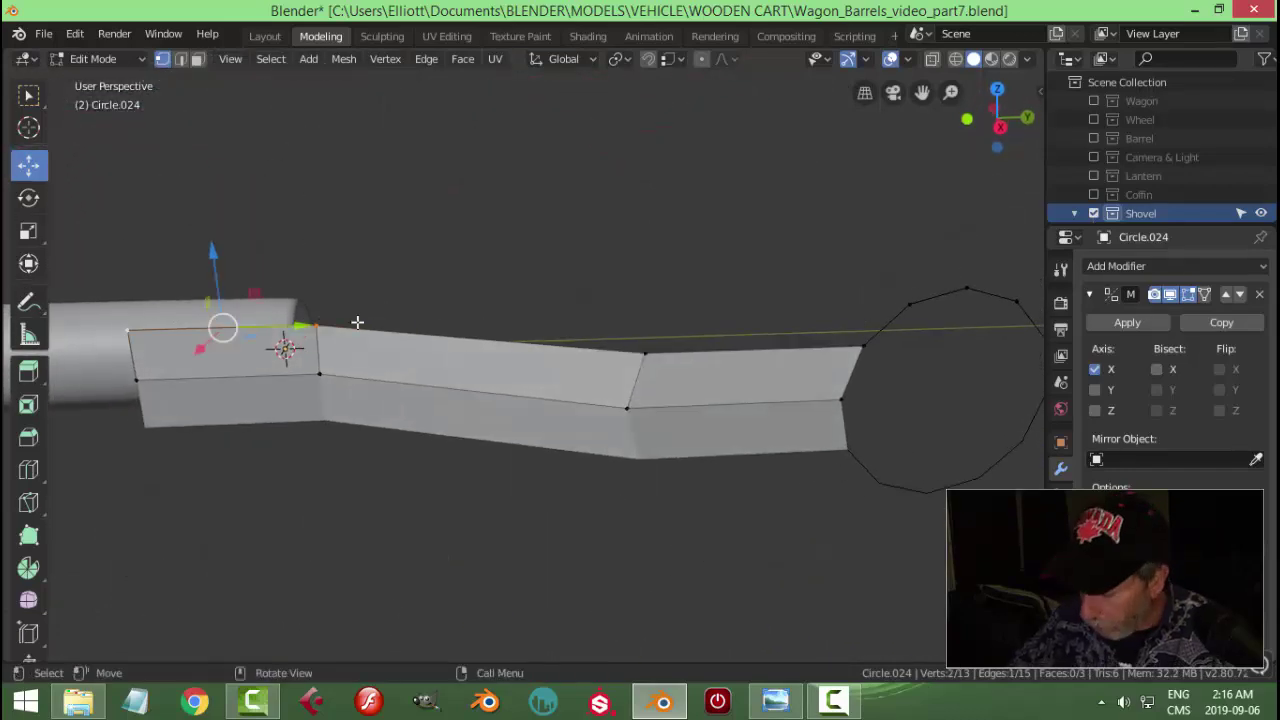
- From the back view, extrude five new vertices along the collar's rim
key(ctrl+KP_1)
scroll(357, 321, up, 5)
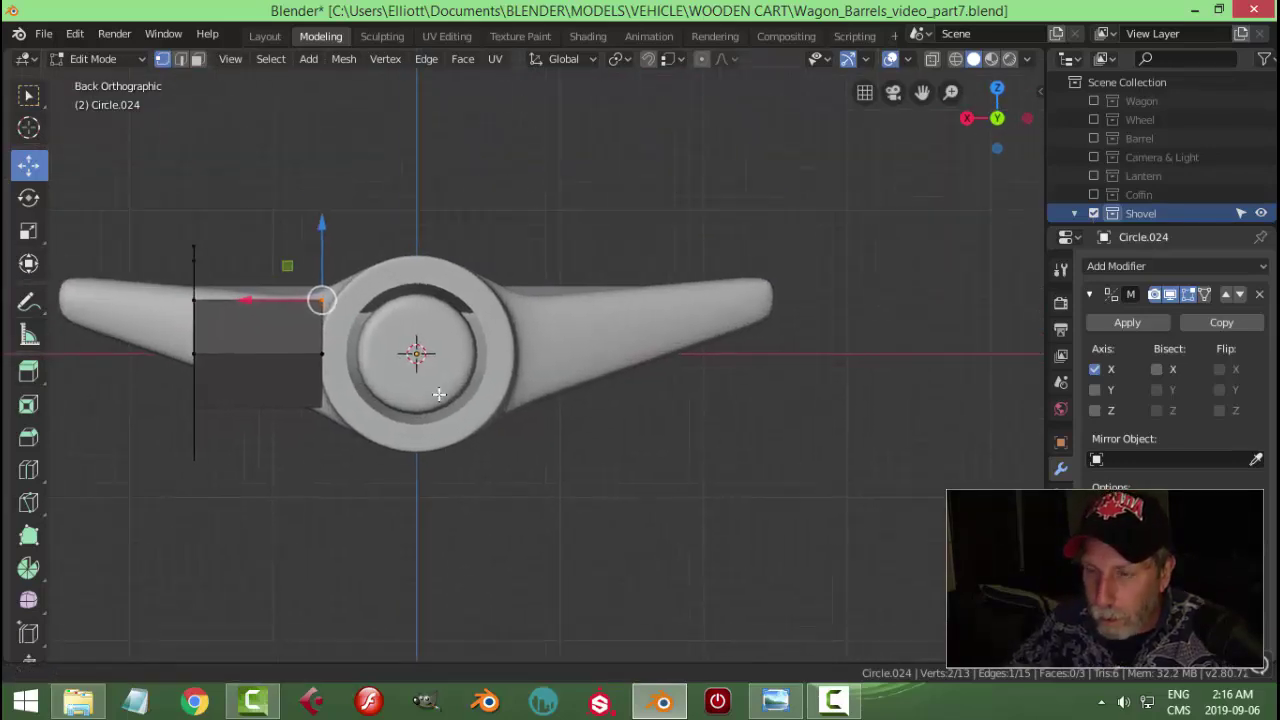
scroll(417, 378, up, 1)
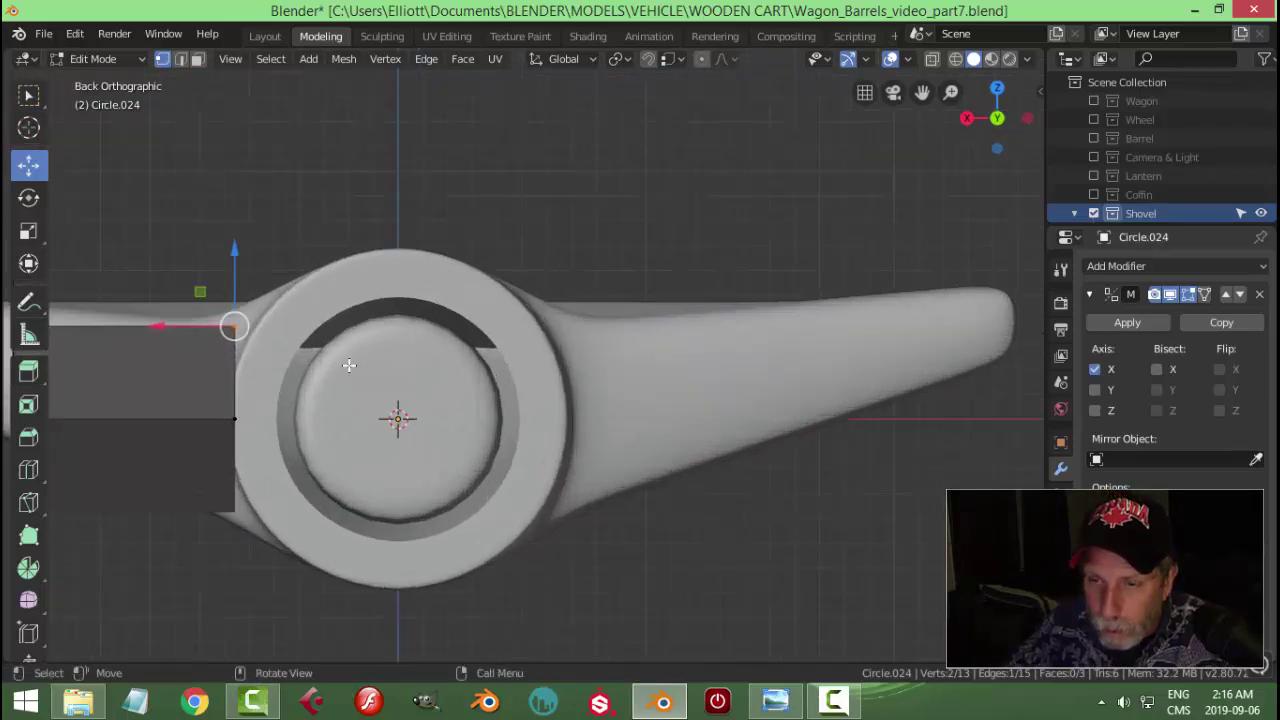
key(e)
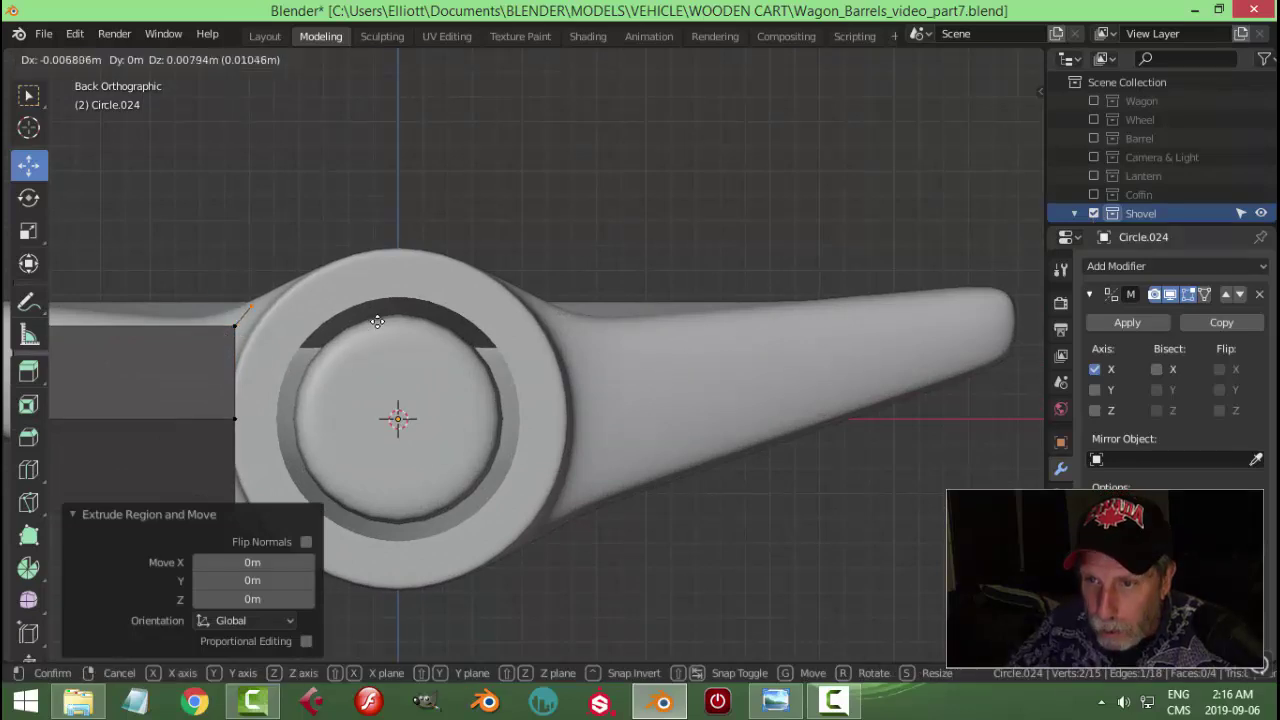
click(379, 317)
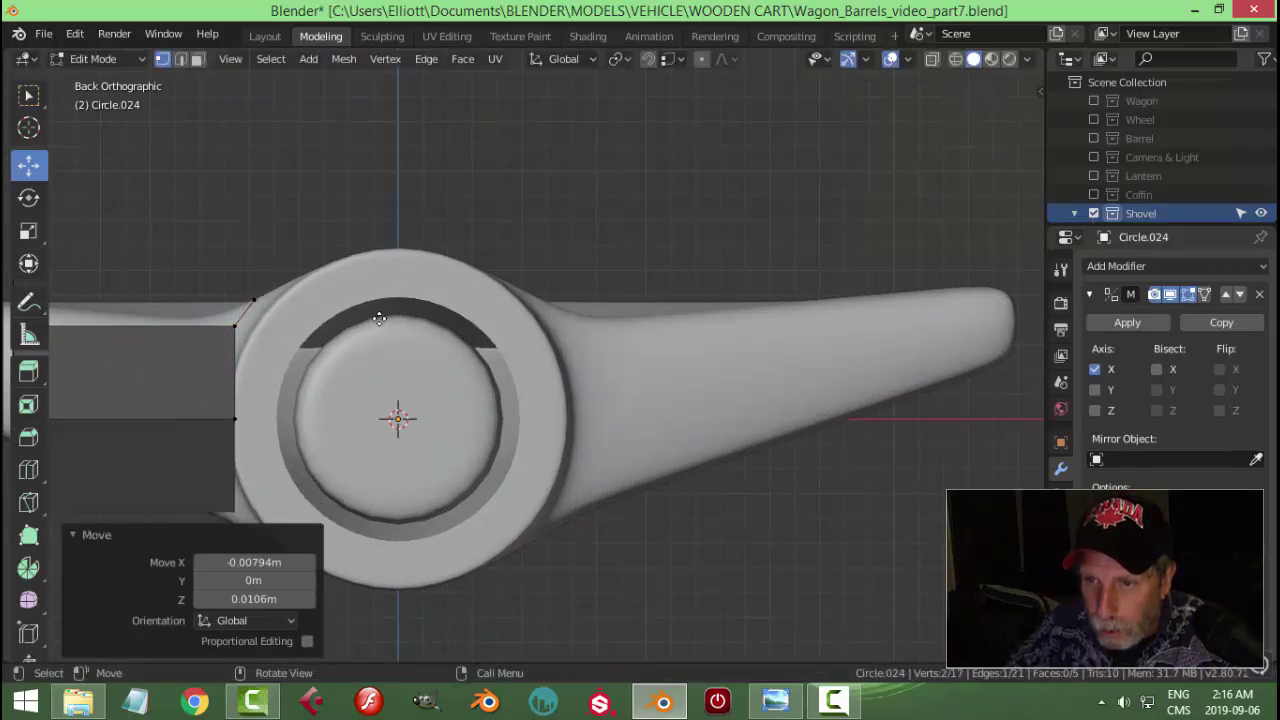
key(e)
click(414, 292)
key(e)
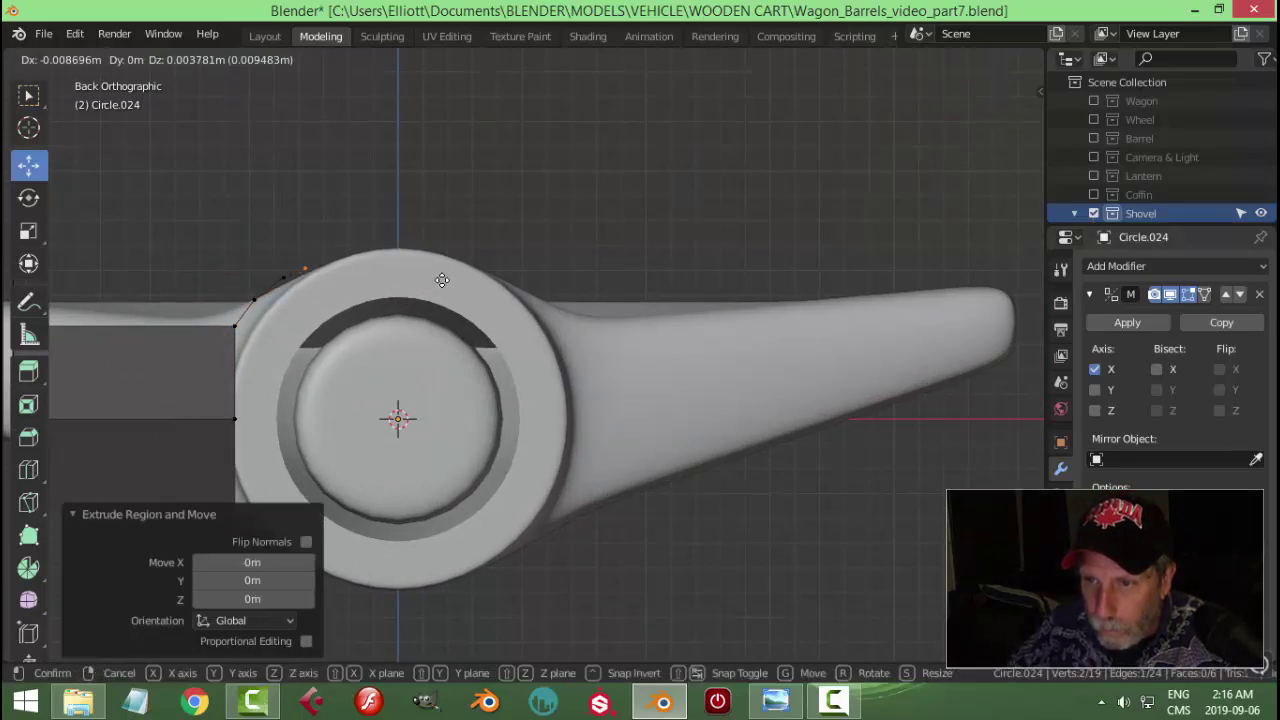
click(447, 275)
key(e)
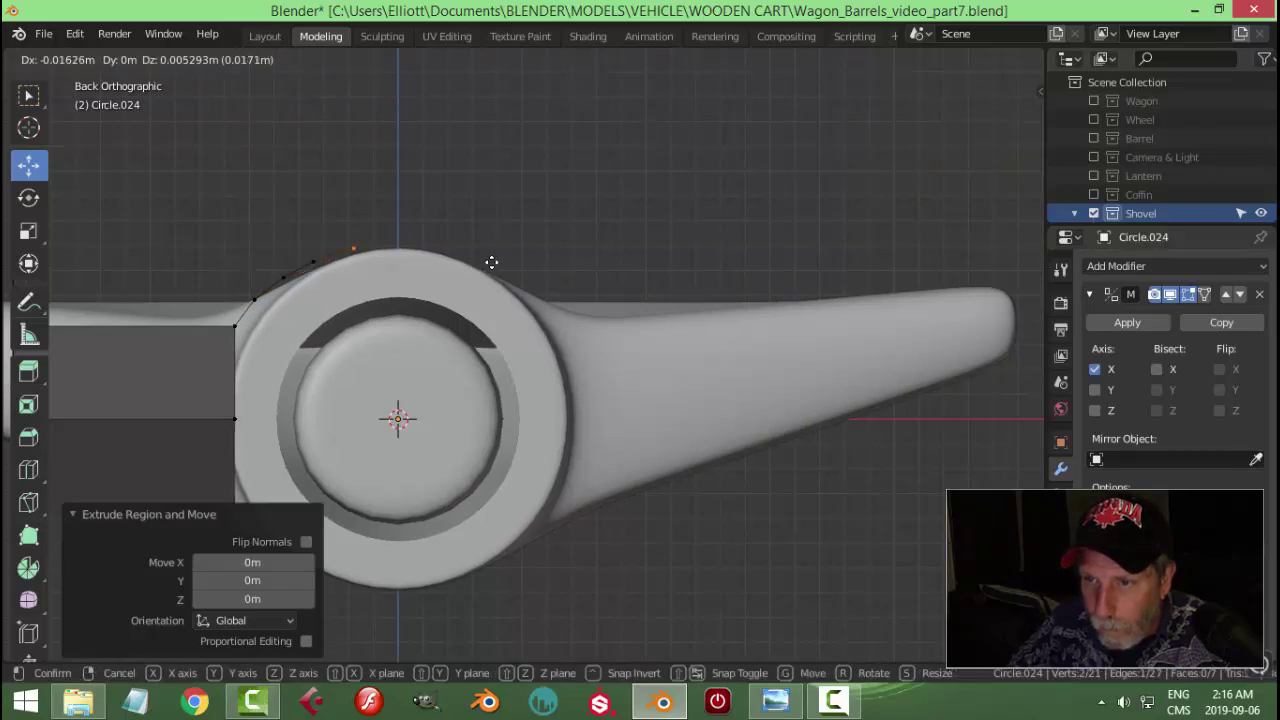
click(491, 262)
key(e)
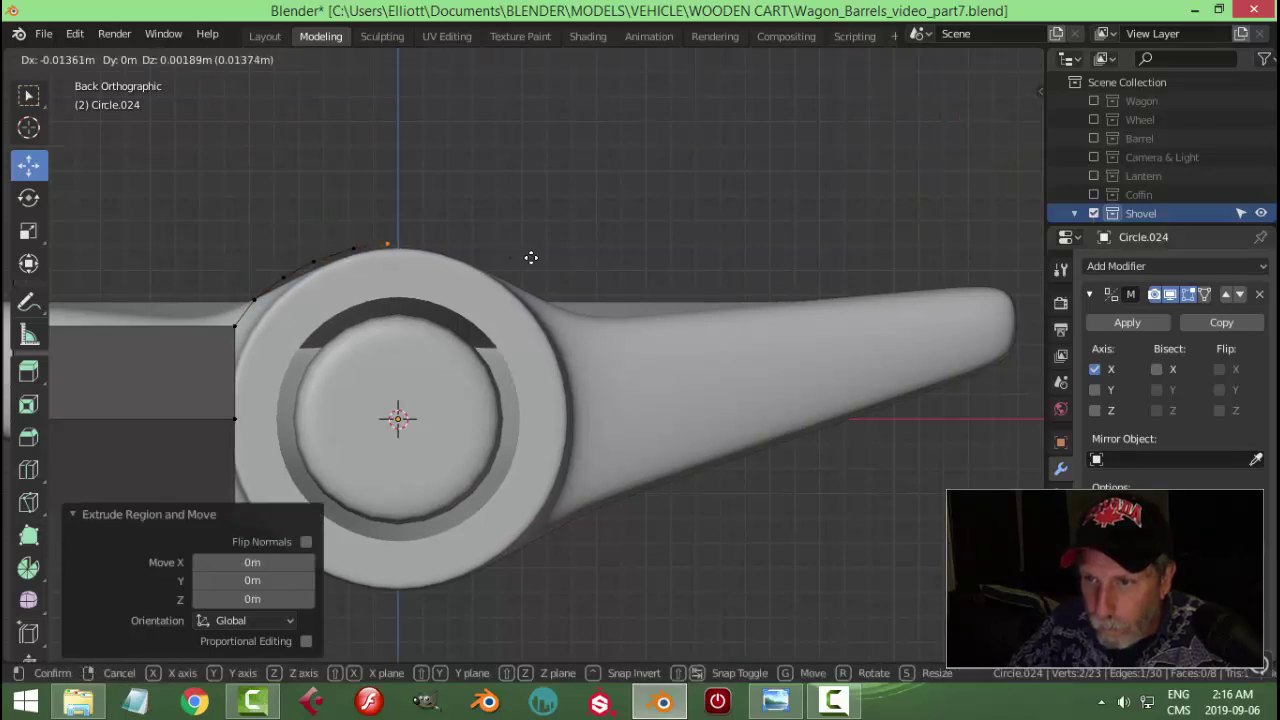
click(531, 258)
- Select two grip vertices and slide them along X in perspective view
scroll(528, 262, down, 2)
middle_drag(517, 271, 440, 349)
scroll(160, 451, down, 3)
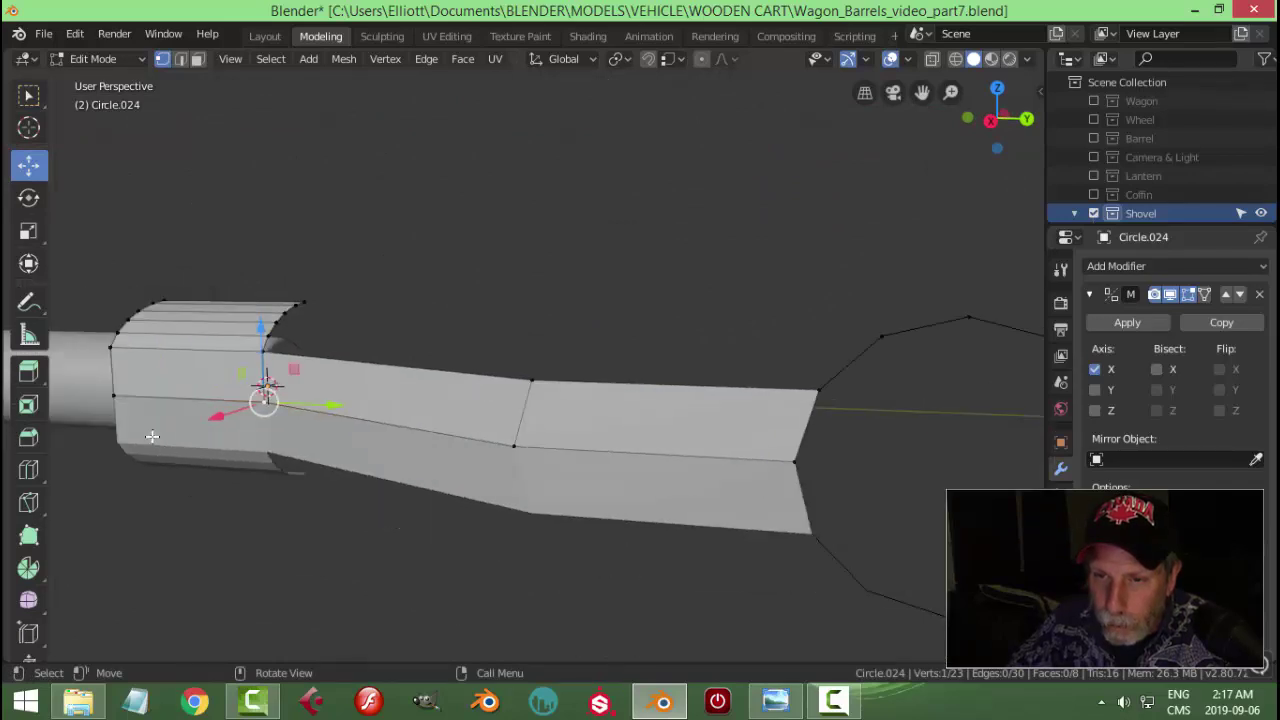
shift+click(266, 380)
middle_drag(266, 380, 529, 482)
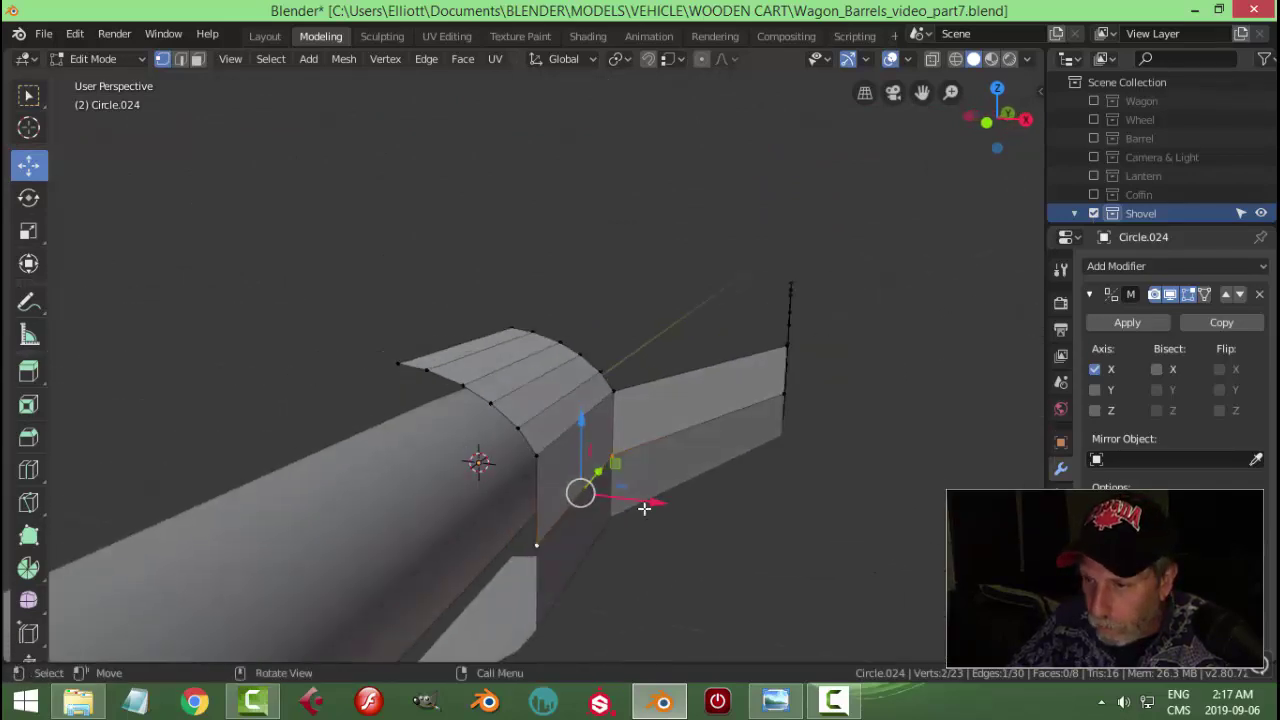
drag(644, 508, 669, 503)
- With the handle laid horizontal, select the circle's upper vertices
scroll(671, 491, down, 4)
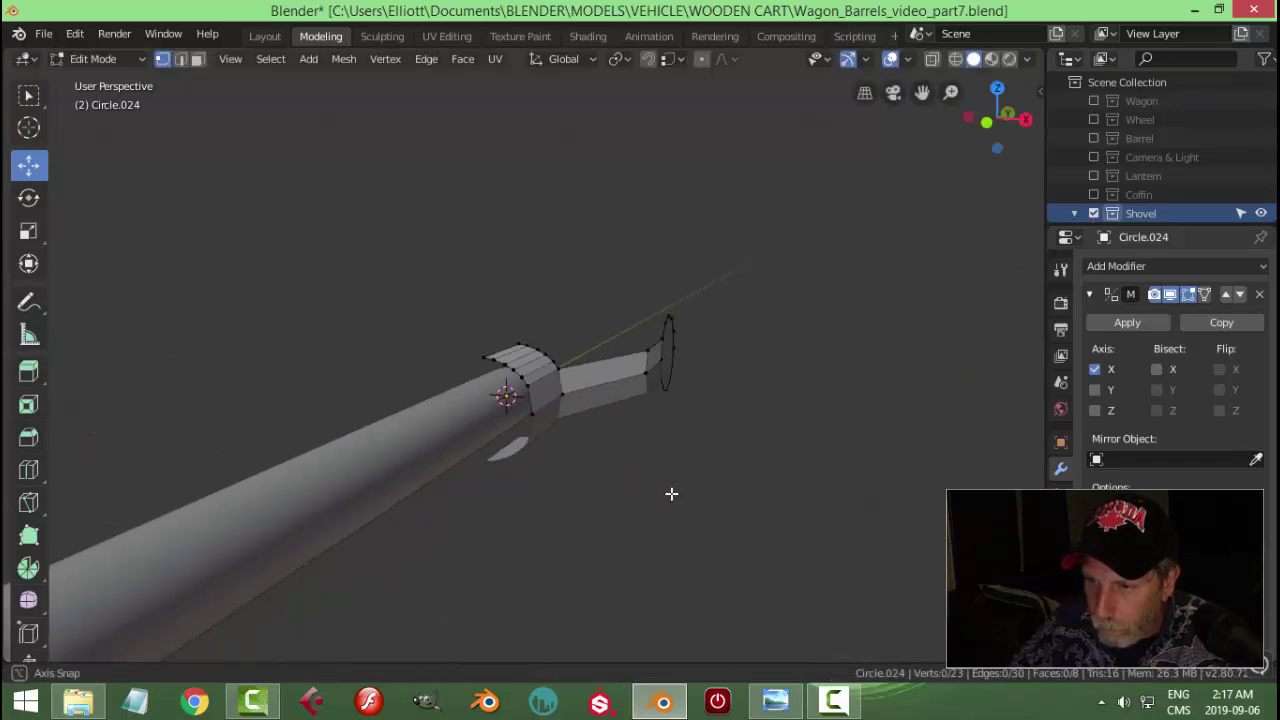
middle_drag(671, 491, 455, 487)
middle_drag(548, 476, 632, 481)
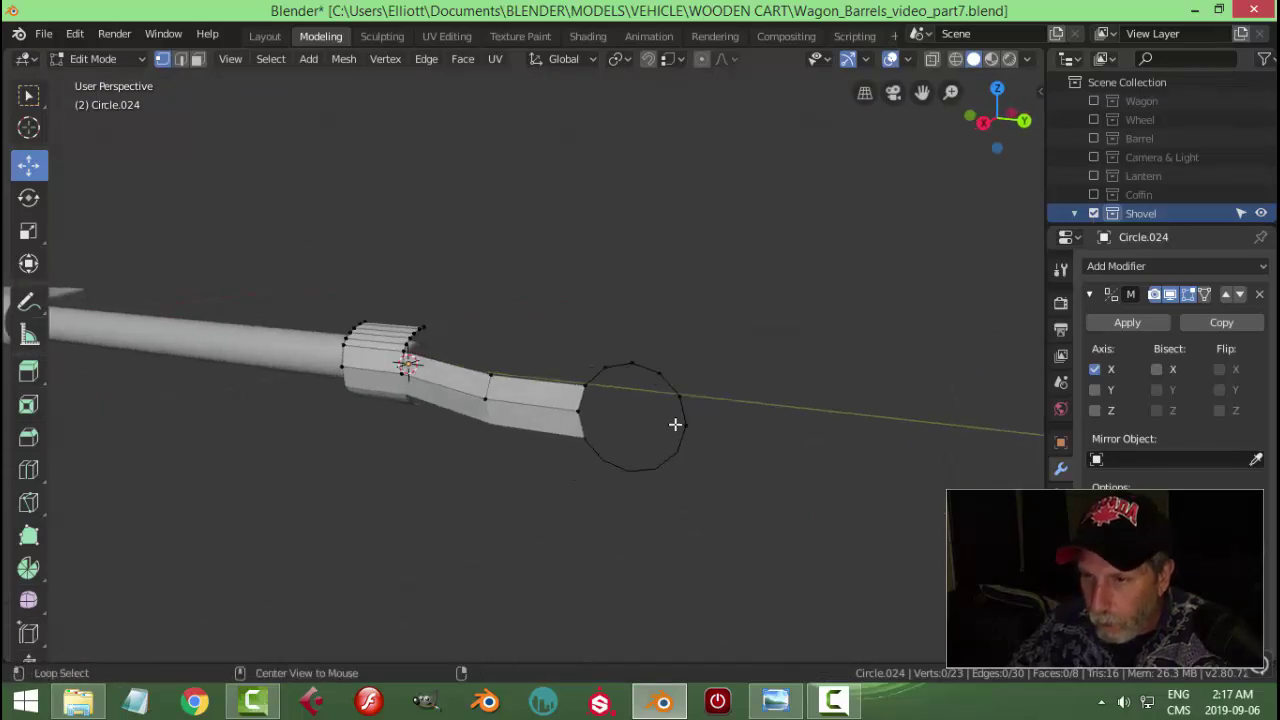
drag(578, 350, 698, 422)
middle_drag(698, 422, 654, 473)
scroll(654, 473, up, 2)
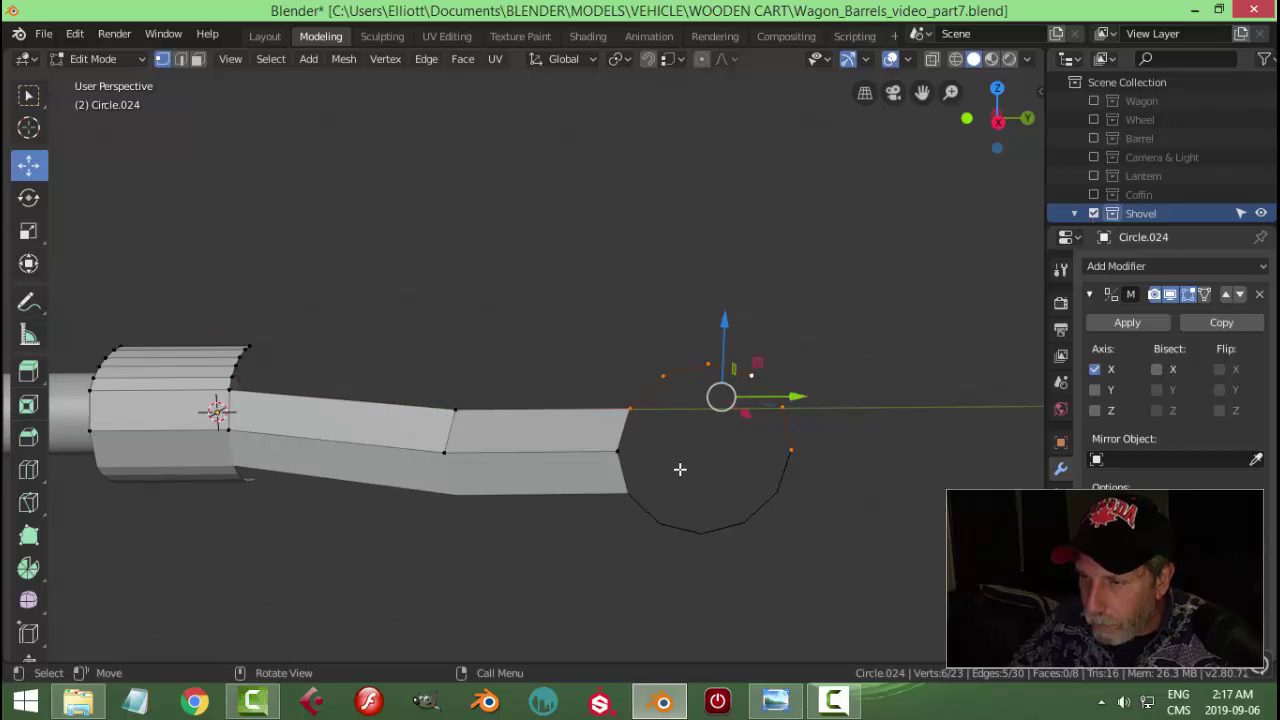
- Apply the grip's Mirror modifier, then return to Edit Mode
key(Tab)
scroll(672, 469, down, 3)
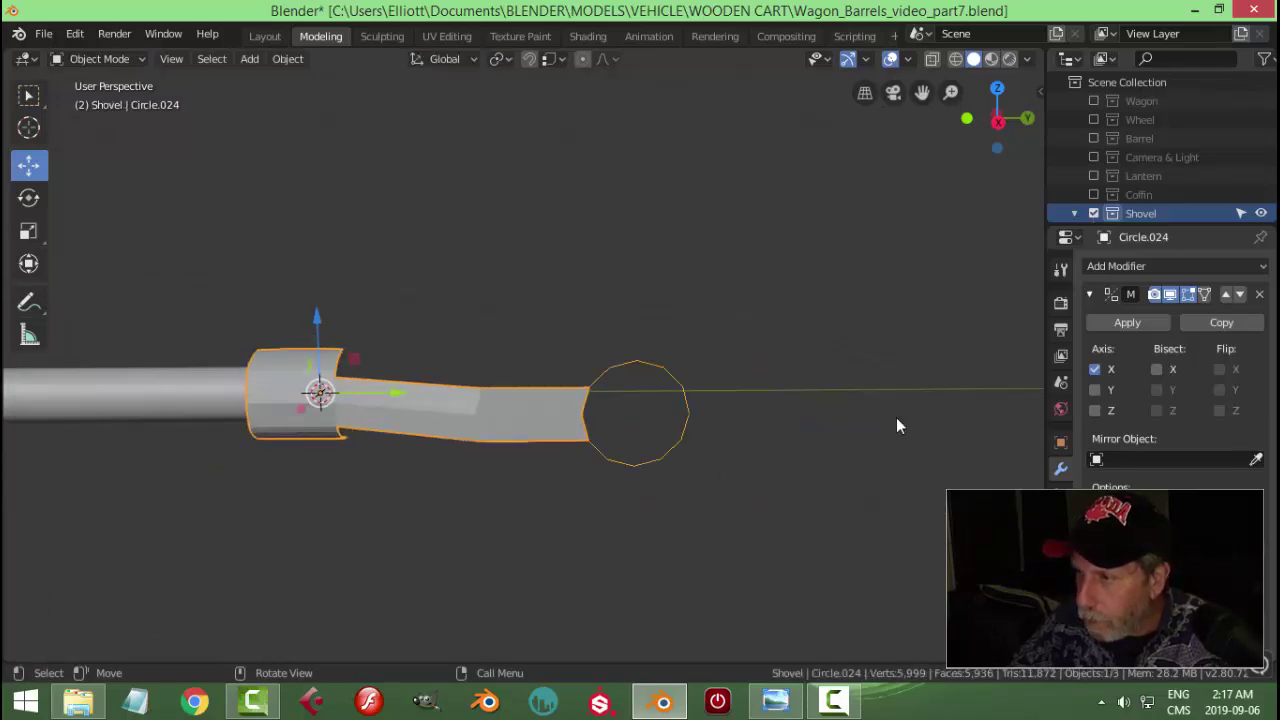
click(1128, 322)
key(Tab)
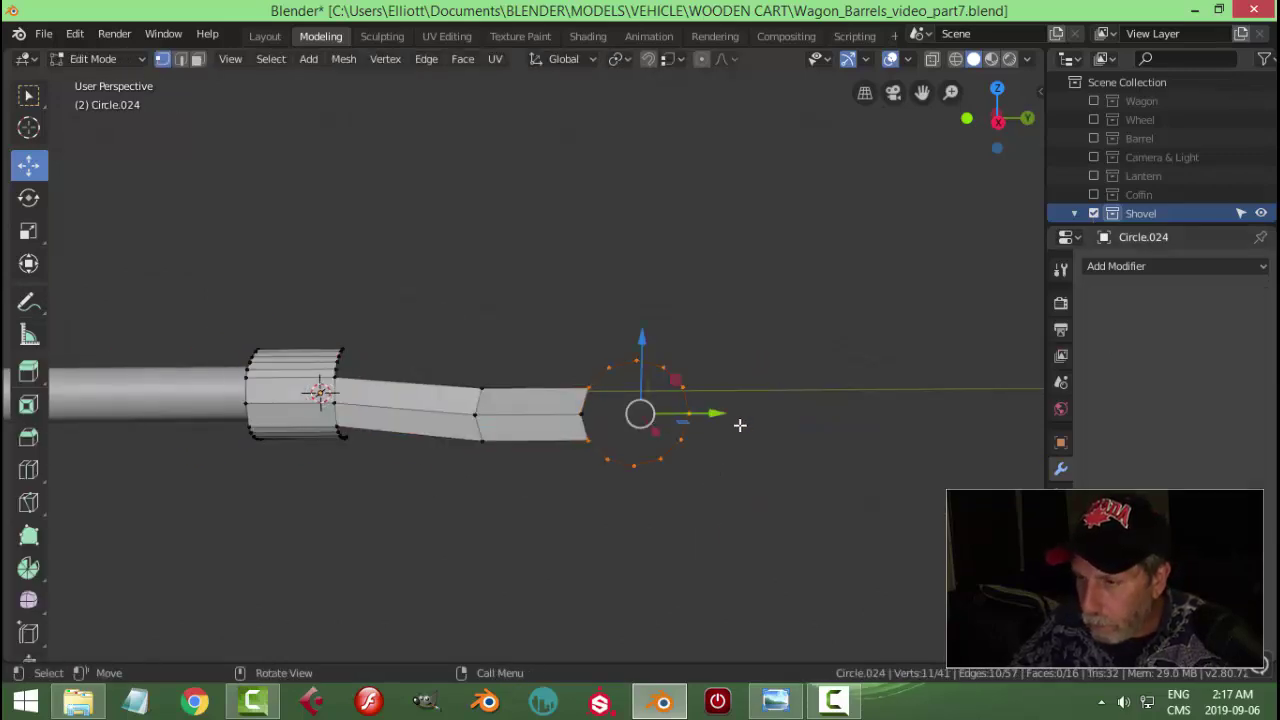
- Extrude the end circle loop twice, scaling inward (0.655, then smaller) to form a holed ring
shift+click(584, 414)
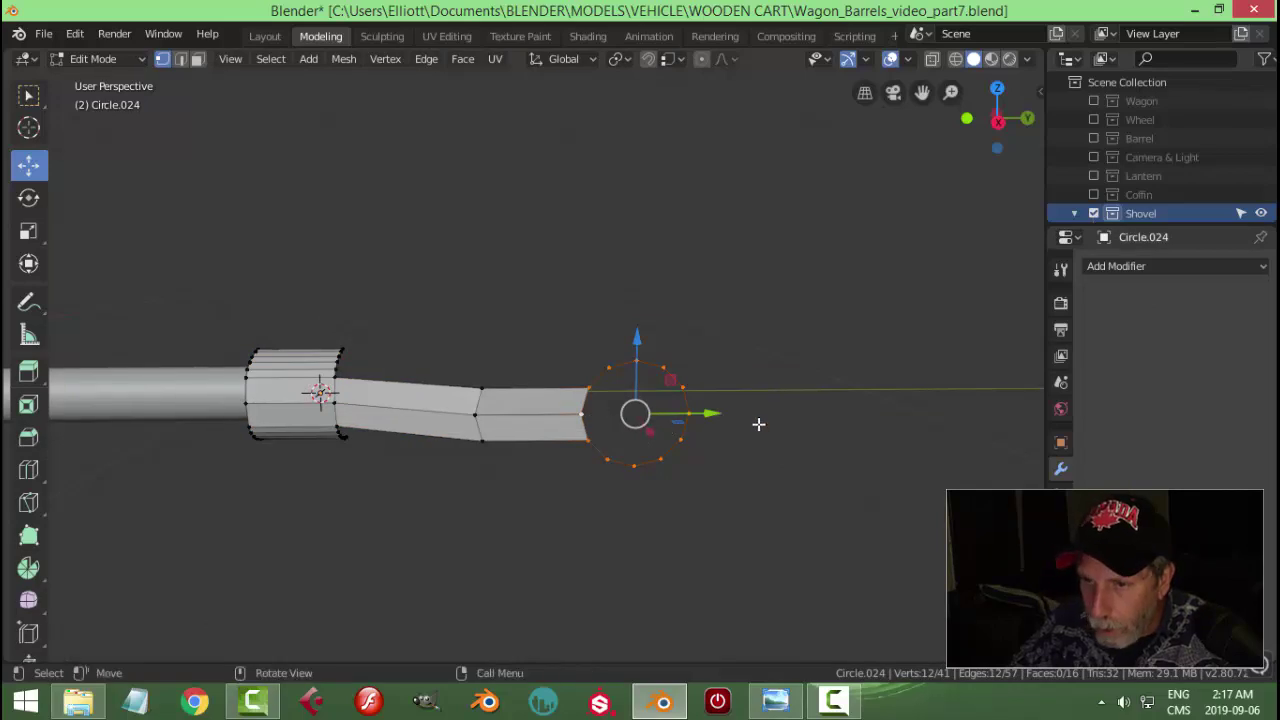
middle_drag(758, 424, 685, 412)
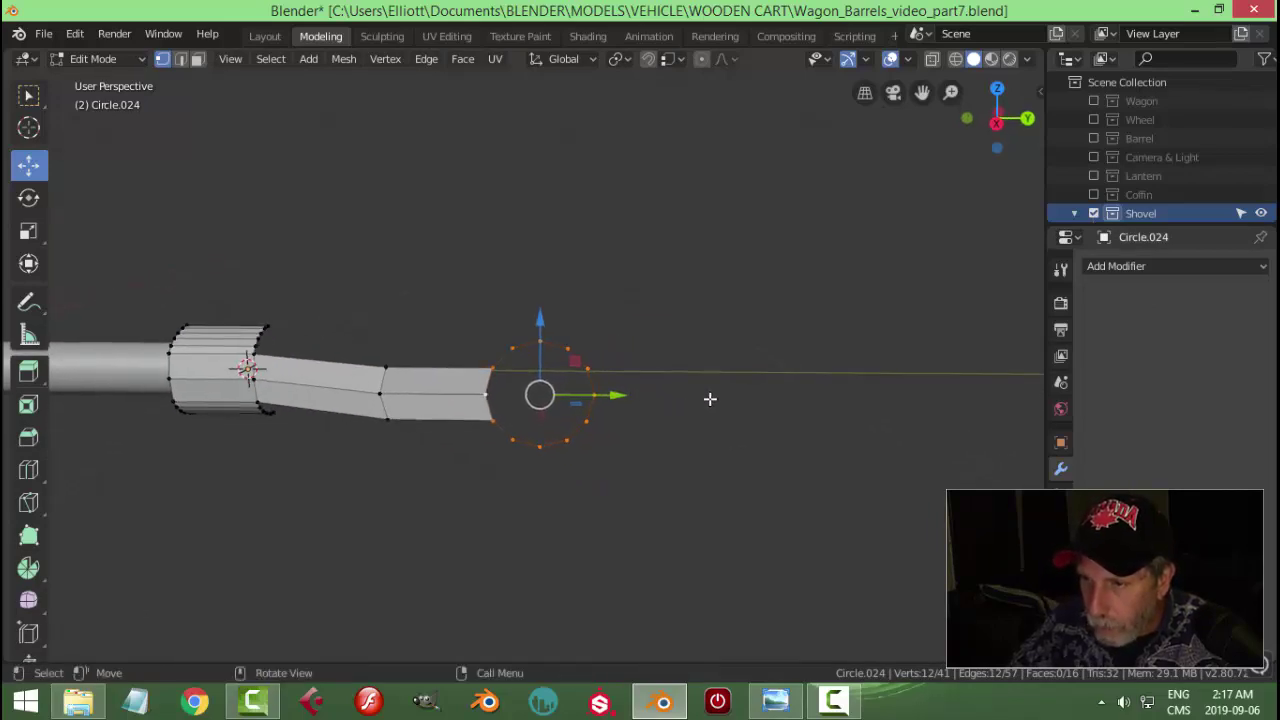
key(e)
key(s)
click(637, 425)
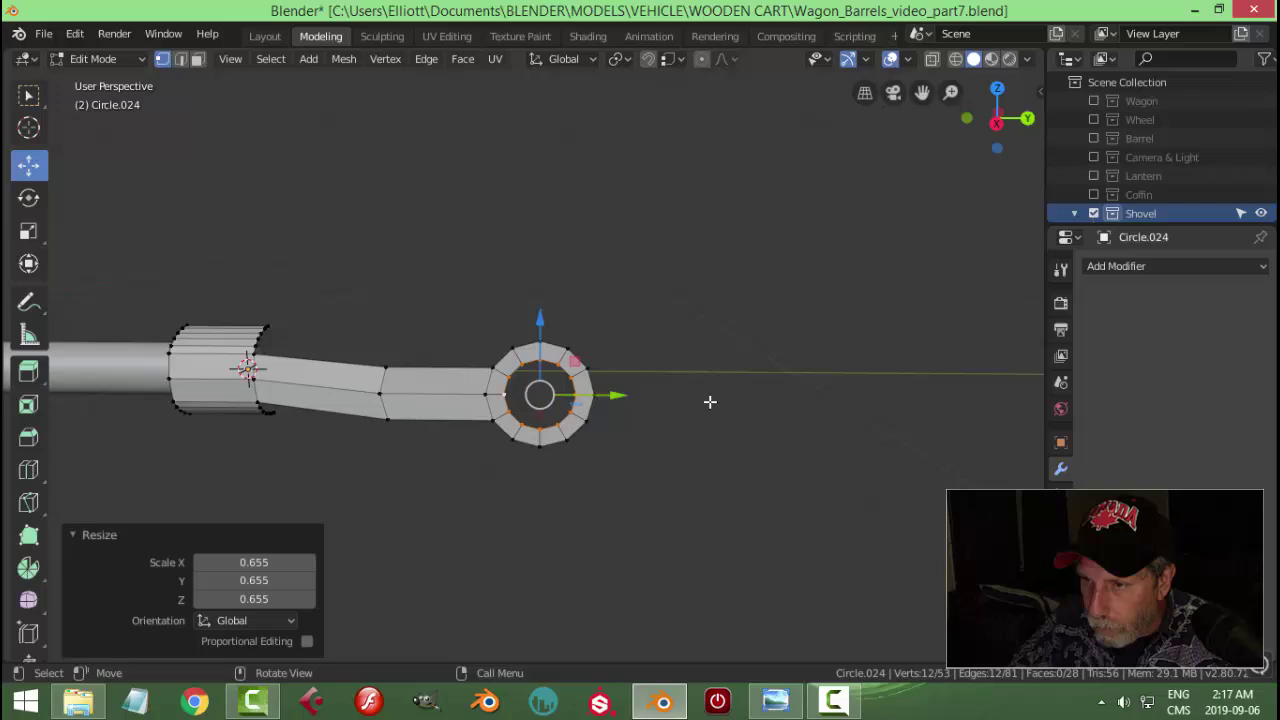
key(e)
key(s)
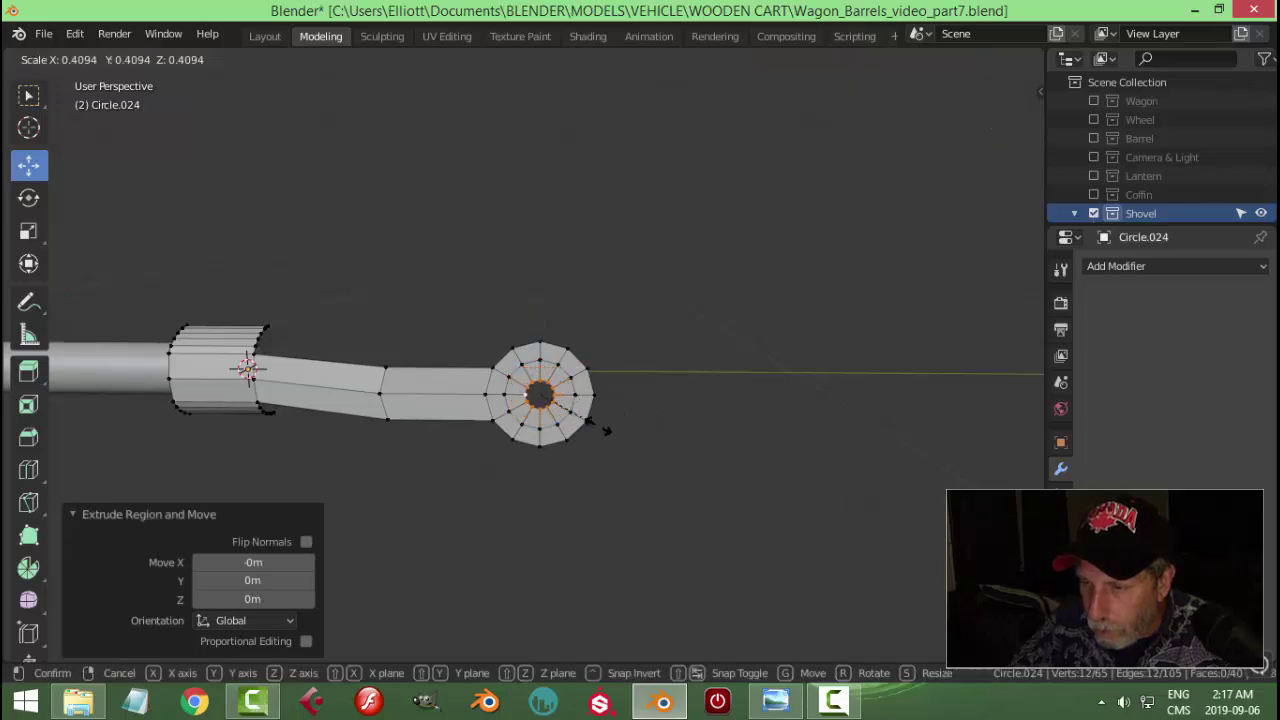
click(606, 430)
- Recalculate the whole mesh's normals to face outside and return to Object Mode
middle_drag(654, 423, 502, 446)
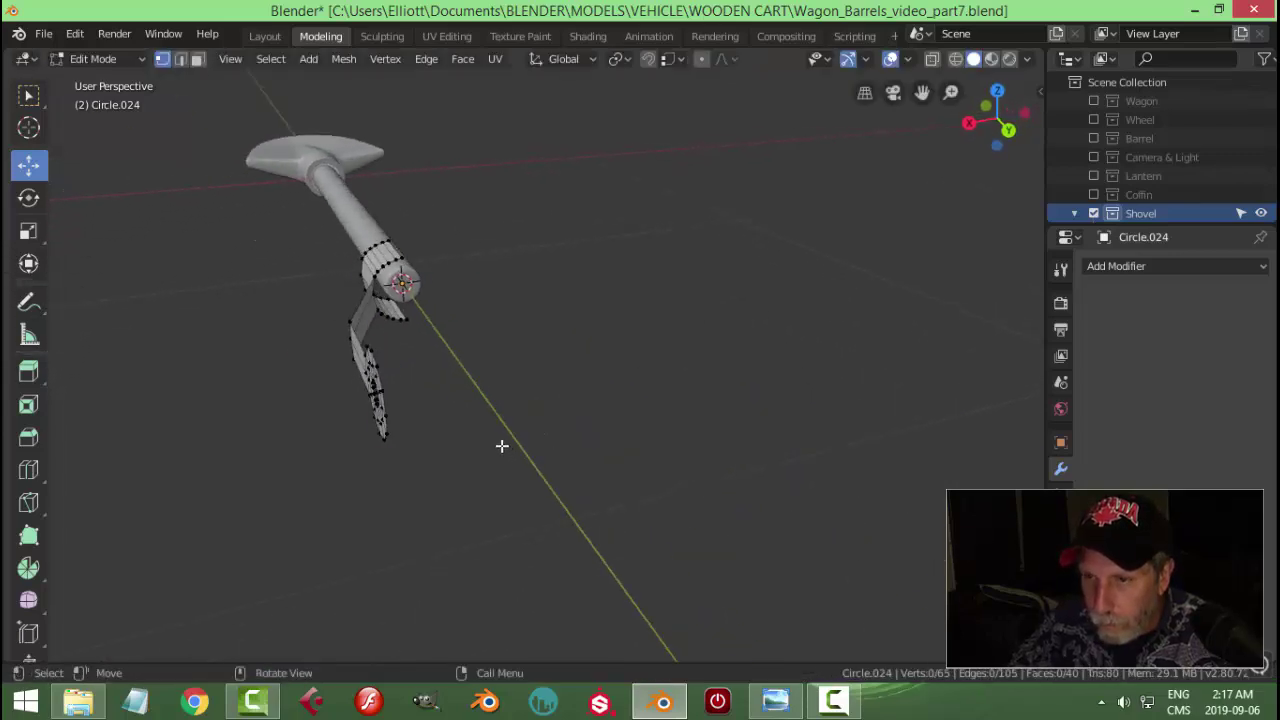
key(a)
click(343, 59)
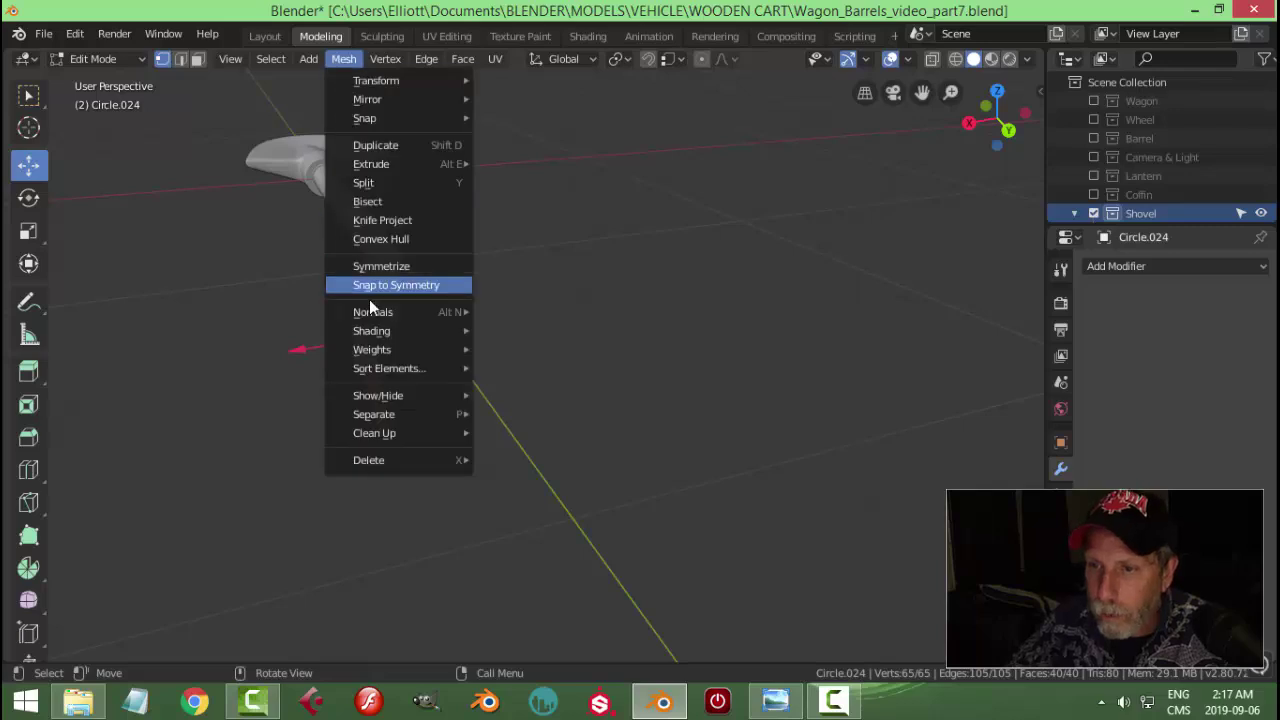
mouse_move(432, 310)
click(546, 329)
middle_drag(606, 314, 552, 331)
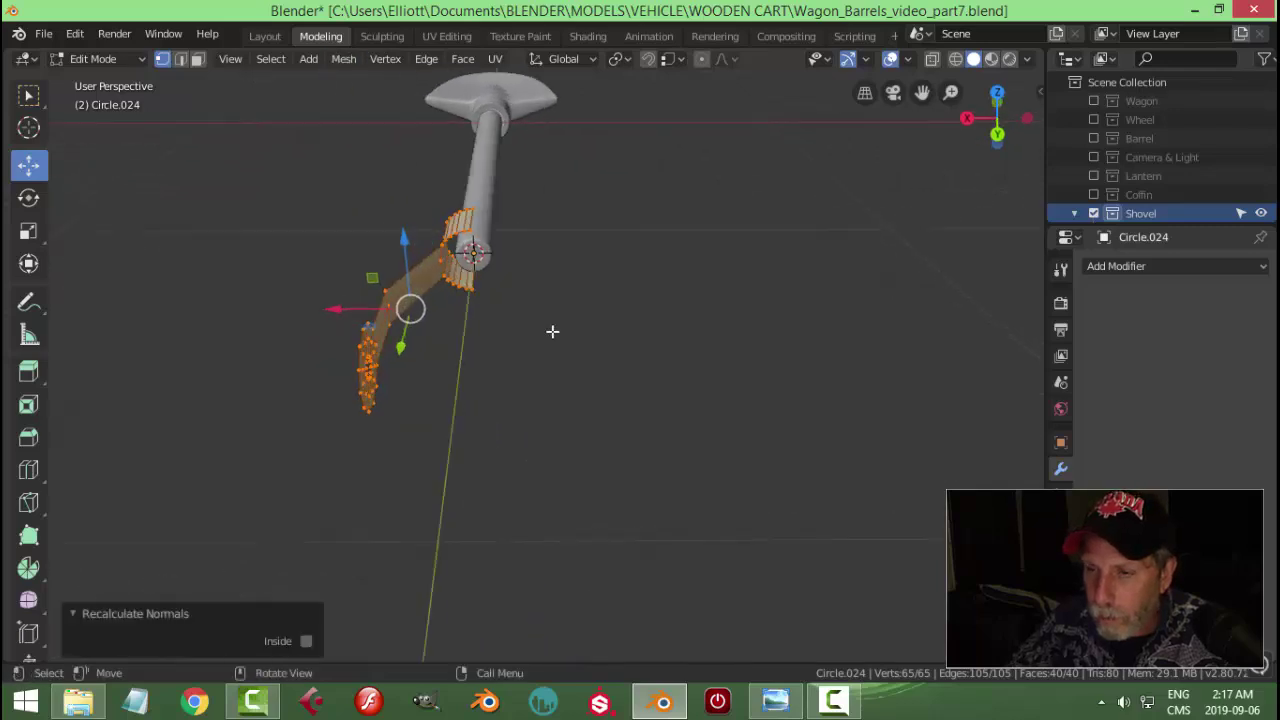
key(Tab)
- Add a Solidify modifier giving the grip about 0.016 m thickness
click(1116, 266)
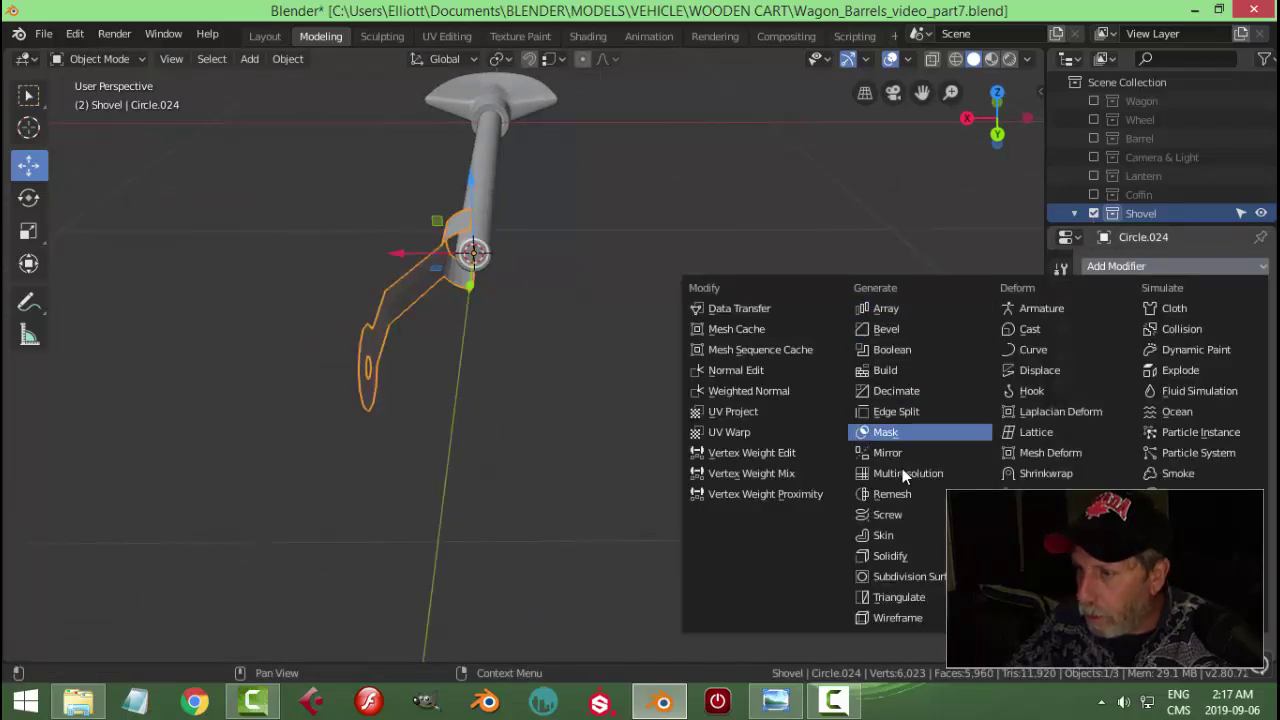
click(888, 556)
scroll(827, 398, up, 3)
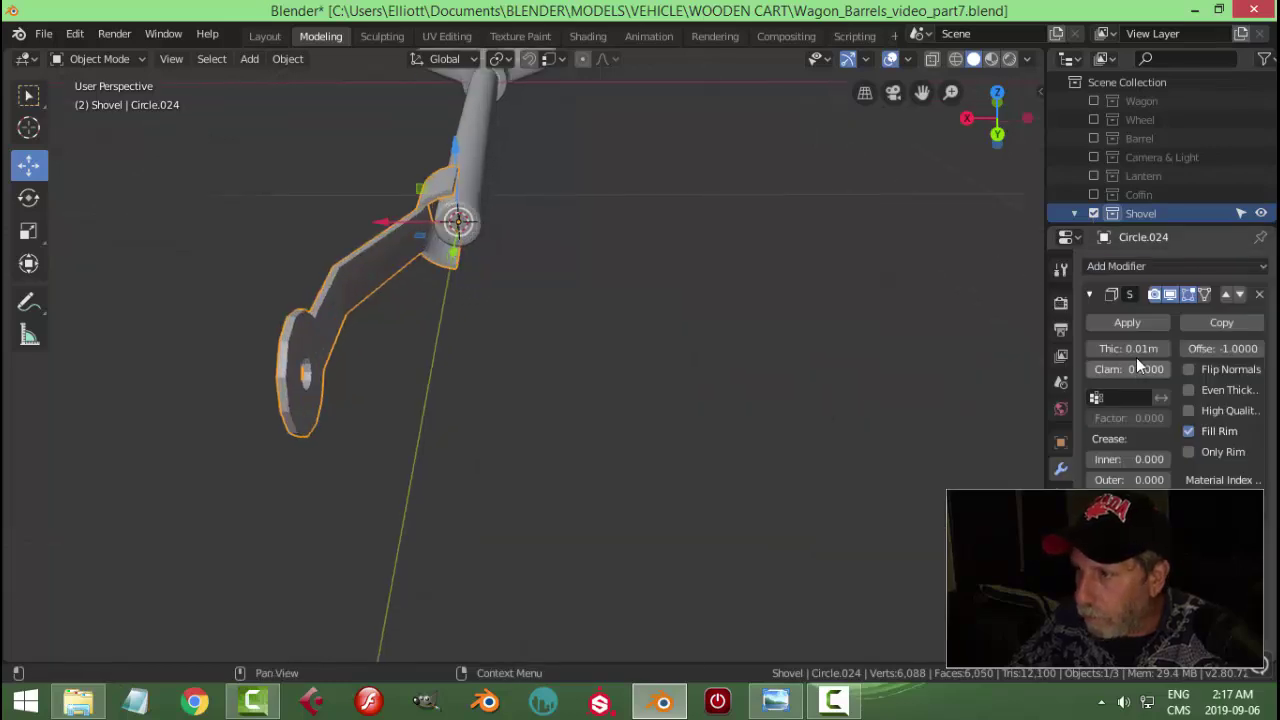
mouse_move(1136, 357)
mouse_down()
mouse_move(1110, 348)
mouse_move(1128, 348)
mouse_up()
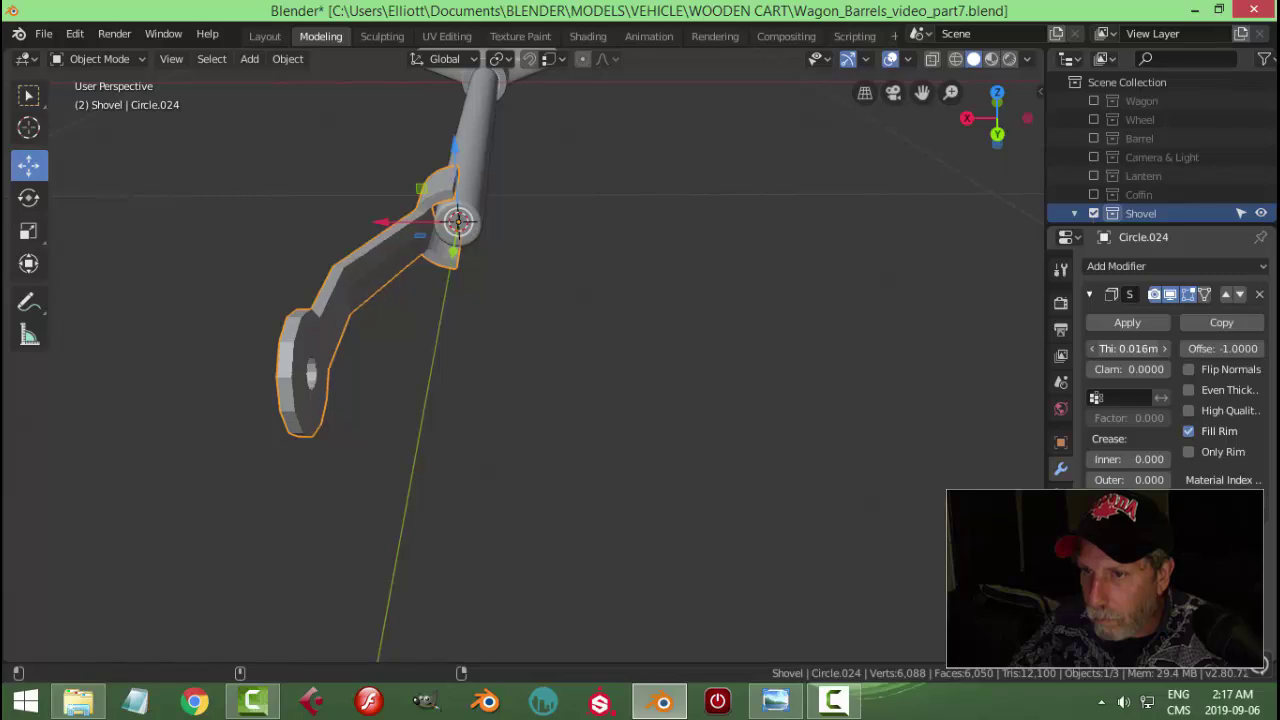
- Add a Subdivision Surface modifier with viewport level 2
click(493, 344)
middle_drag(493, 344, 791, 337)
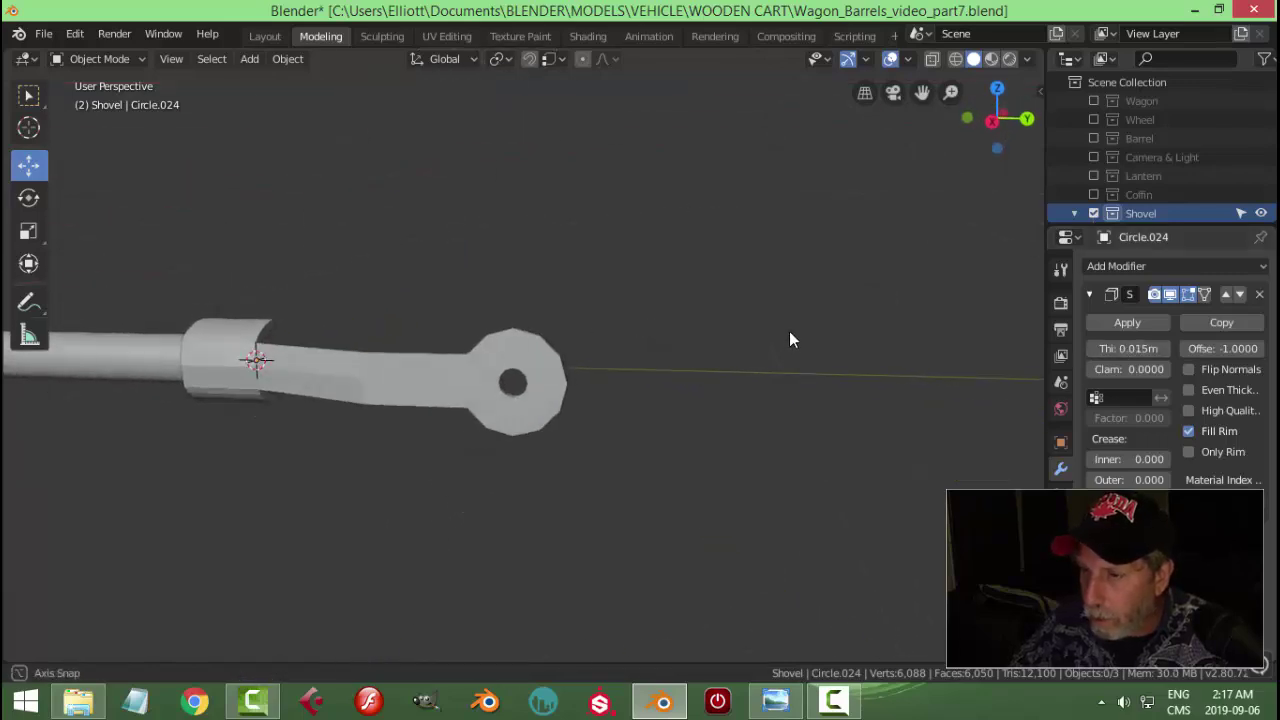
click(1089, 296)
click(1108, 265)
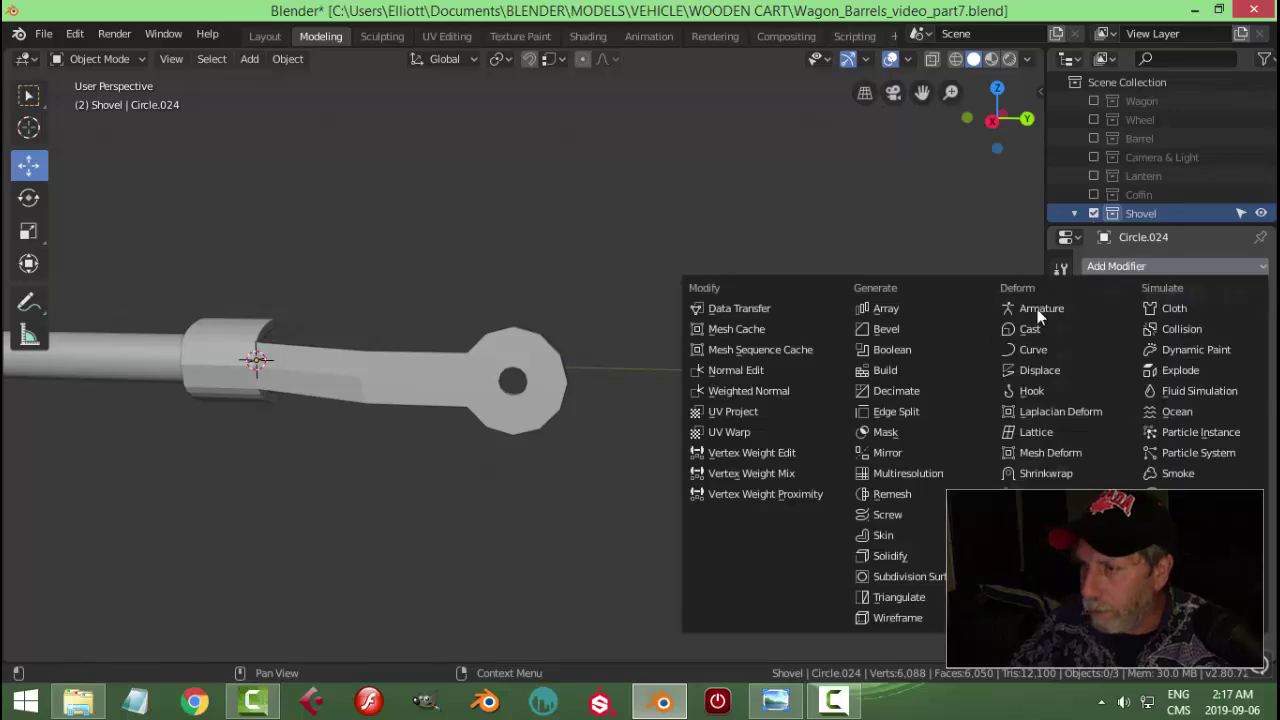
click(940, 580)
click(1162, 441)
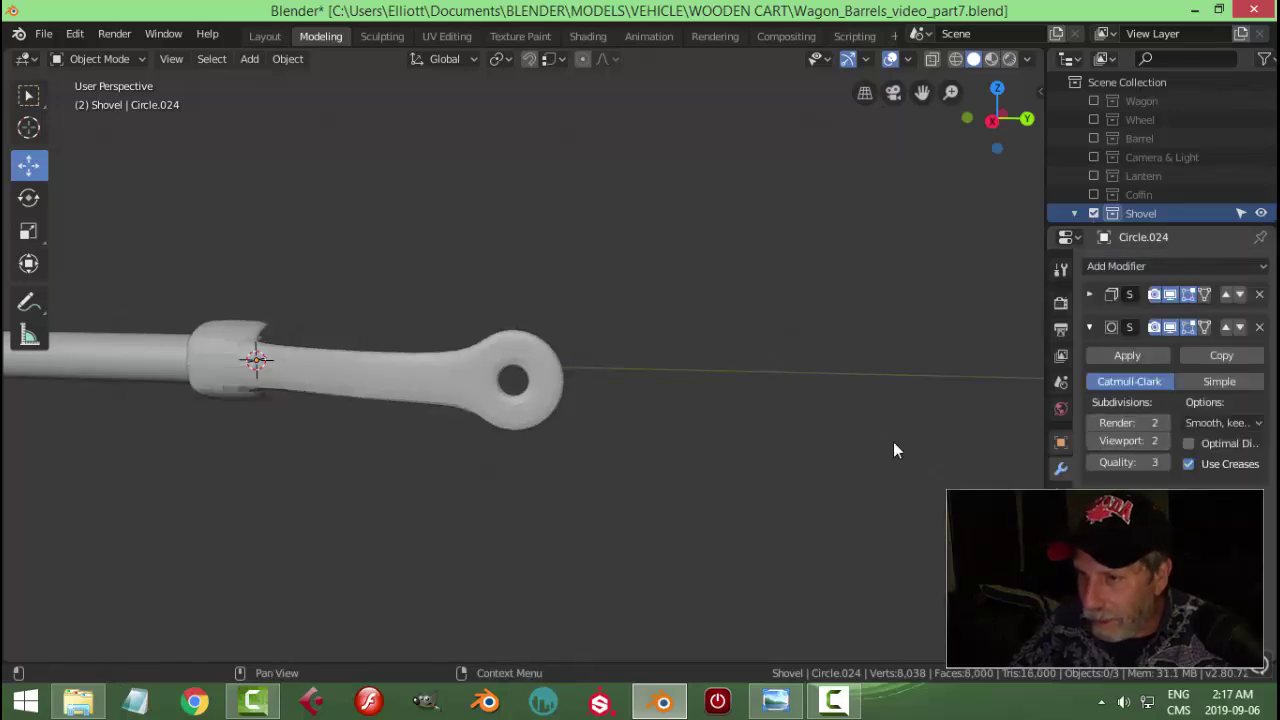
- Apply smooth shading to the shovel
right_click(350, 382)
click(343, 362)
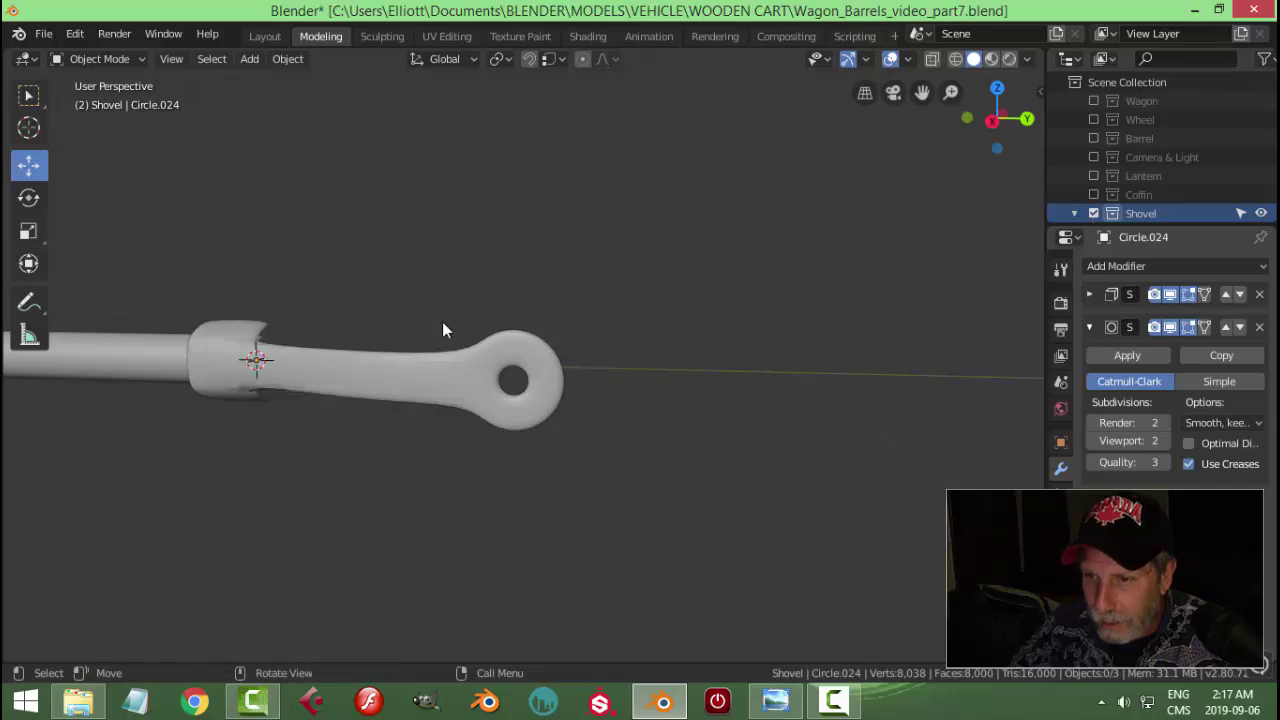
middle_drag(444, 330, 437, 364)
click(437, 364)
right_click(437, 364)
click(437, 363)
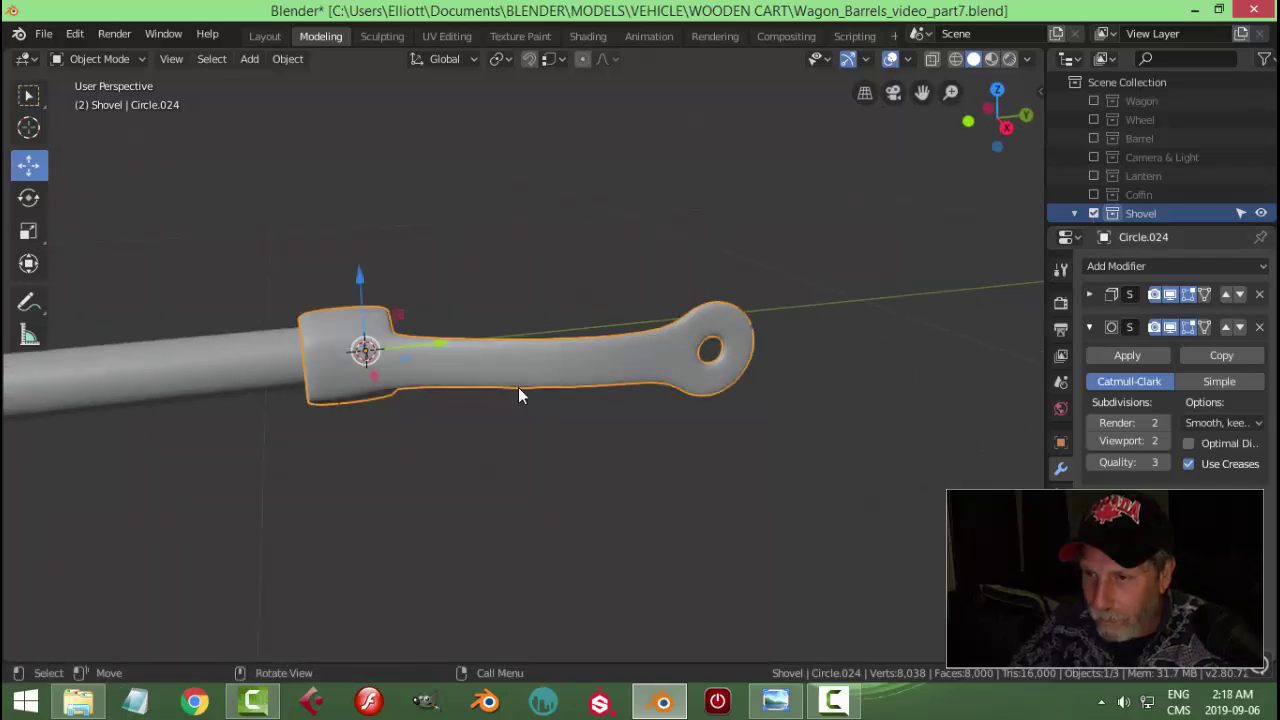
middle_drag(517, 392, 491, 415)
- Add an edge loop across the grip near the collar end
key(Tab)
key(ctrl+r)
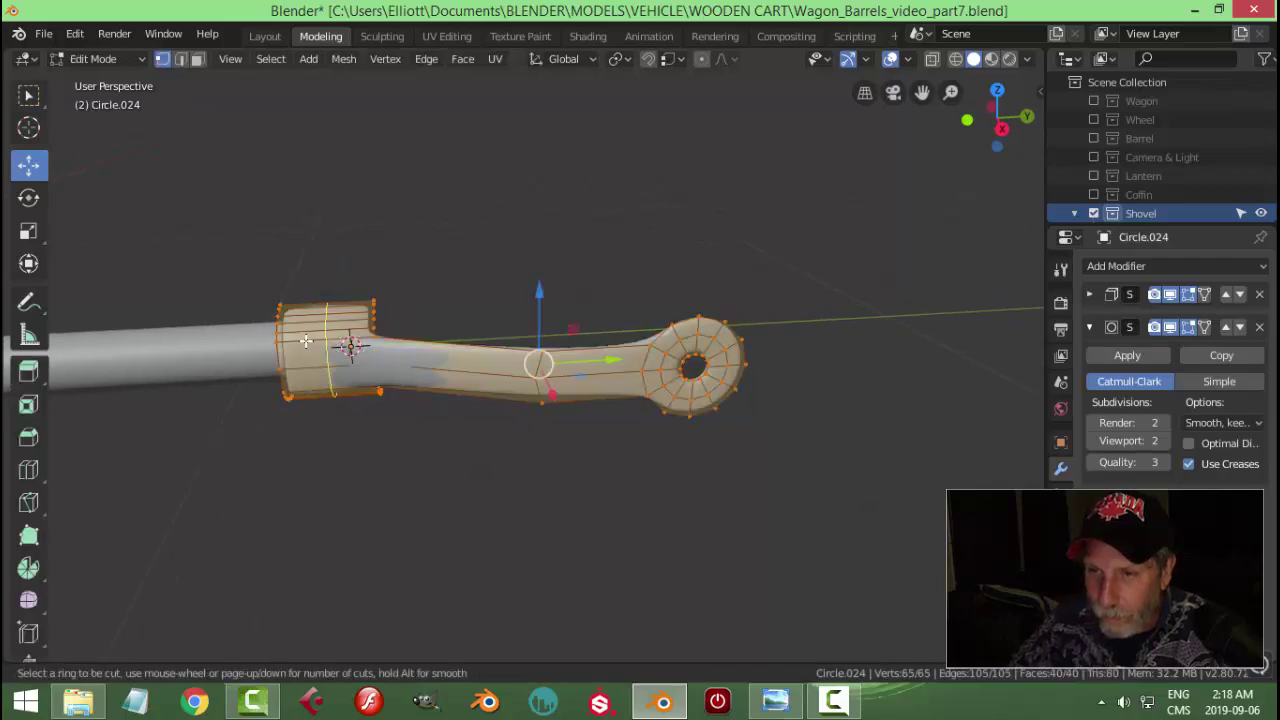
click(308, 343)
click(267, 369)
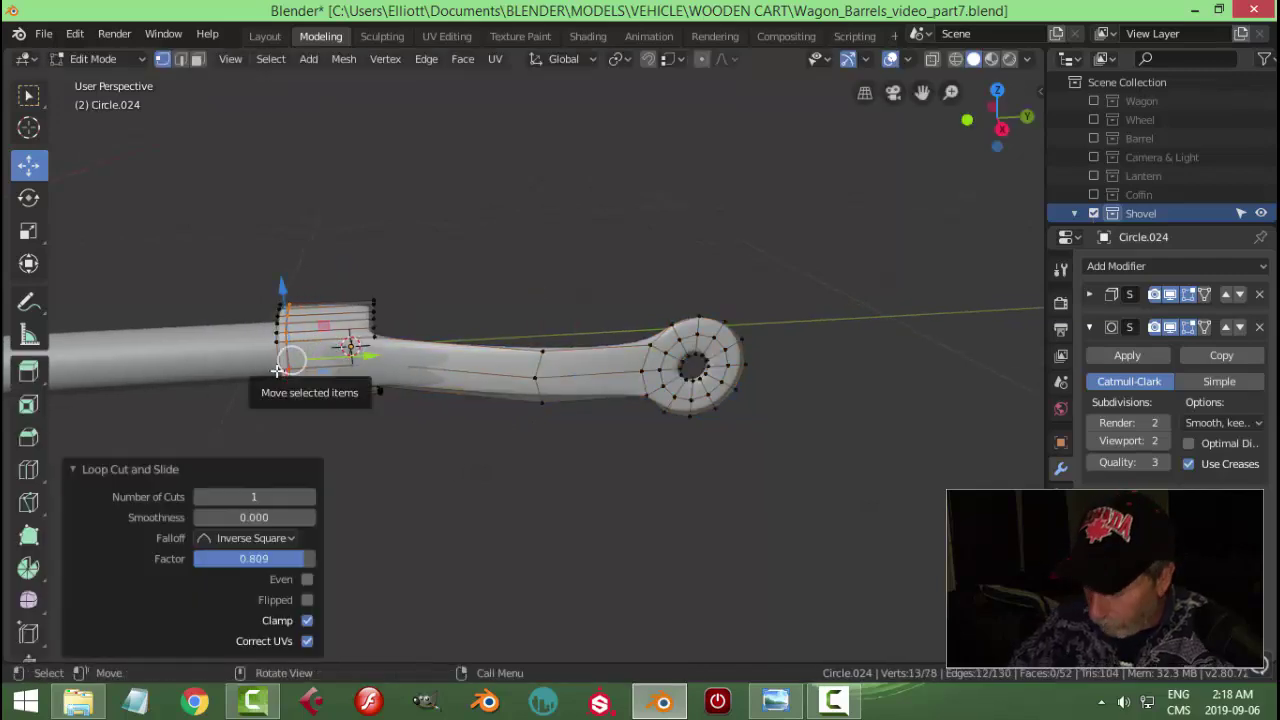
- In side wireframe view, slide the collar's right-edge vertex loop to the left
key(KP_3)
key(alt+a)
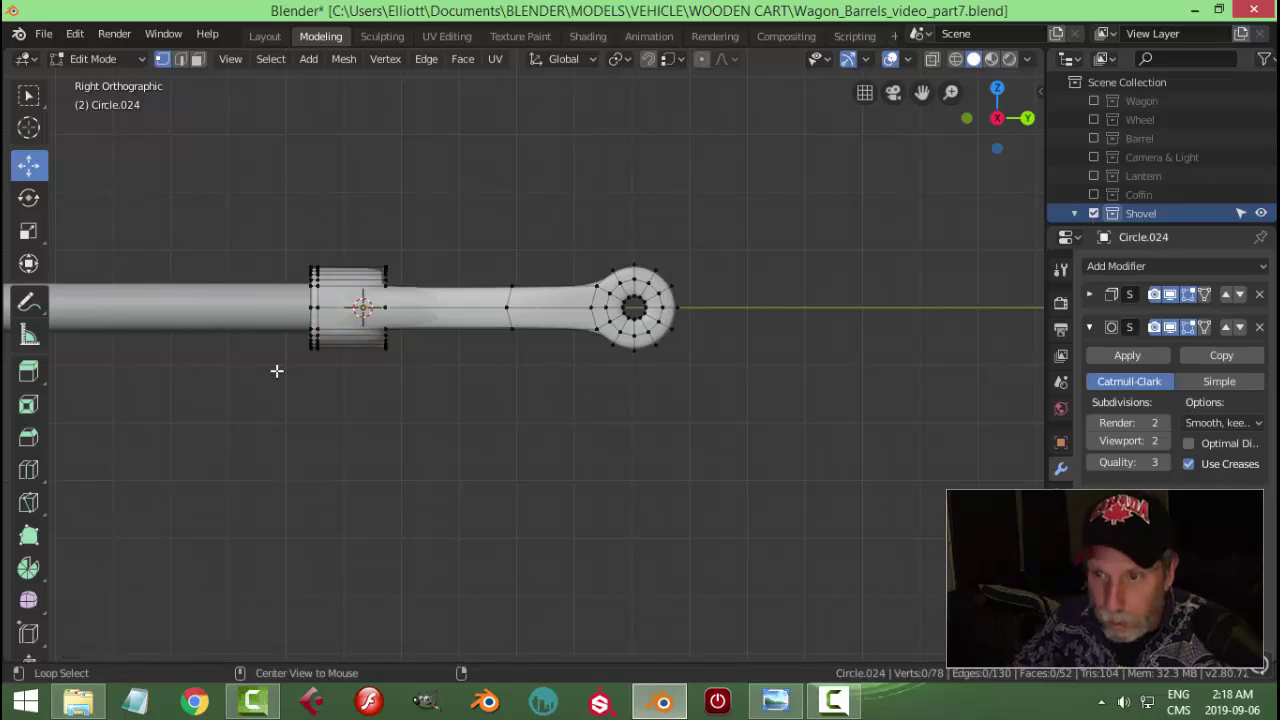
key(z)
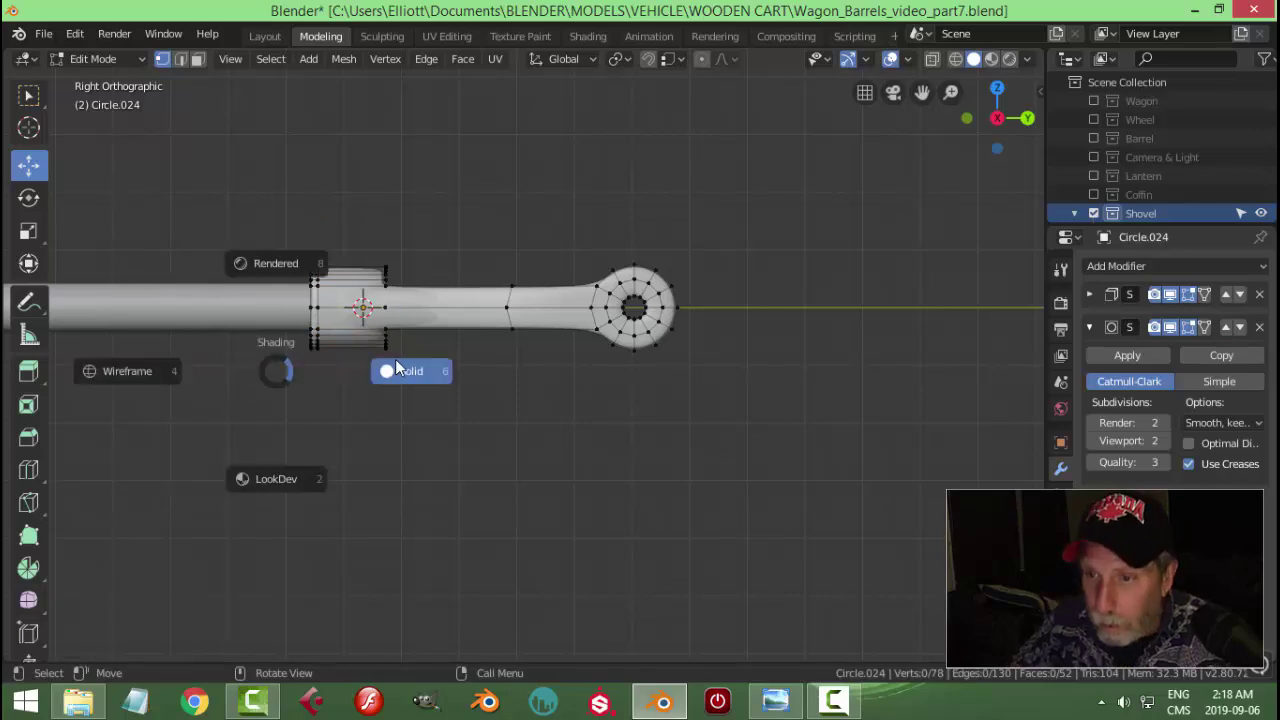
click(166, 369)
drag(220, 226, 339, 416)
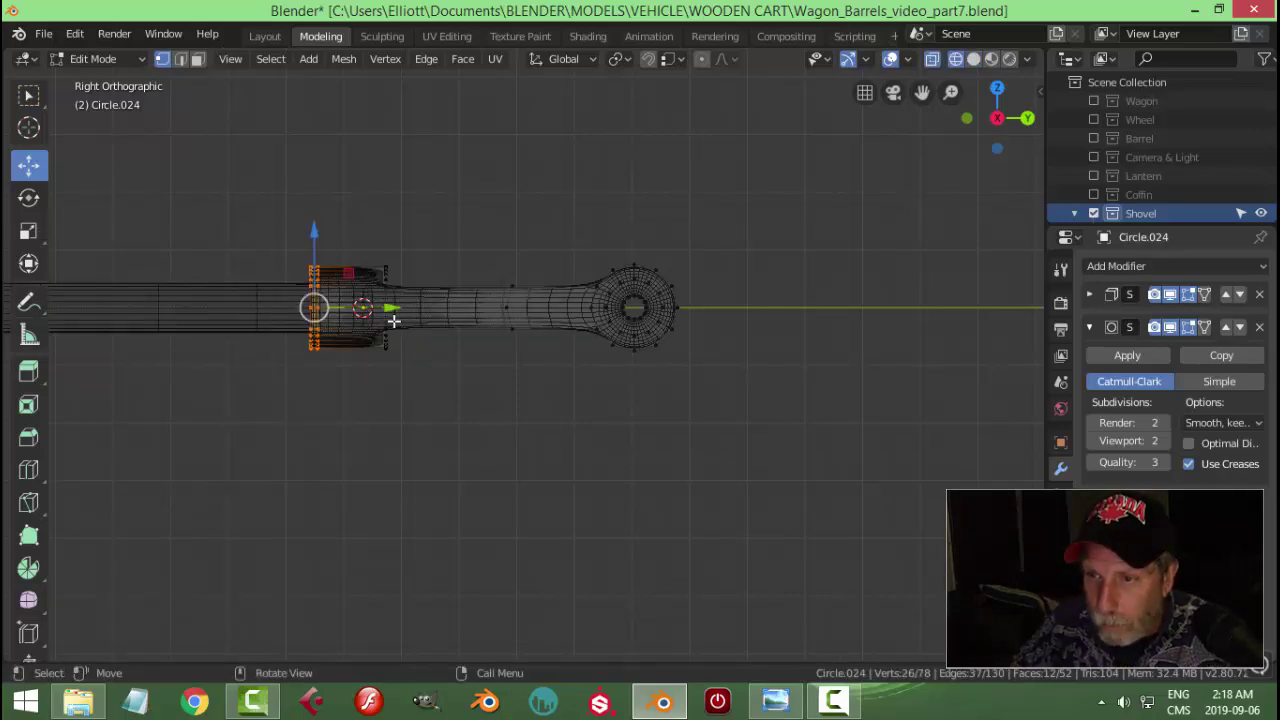
drag(394, 320, 348, 328)
click(347, 329)
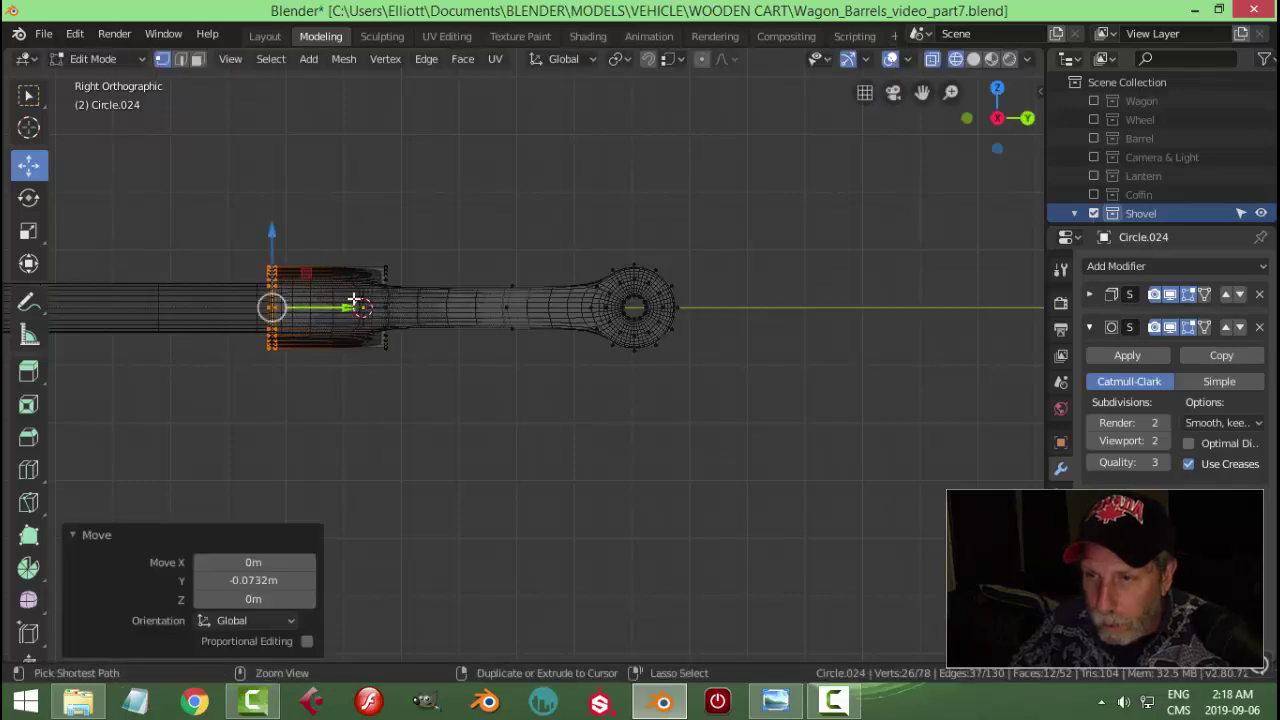
- Add another edge loop inside the collar and return to Object Mode
key(ctrl+r)
click(357, 297)
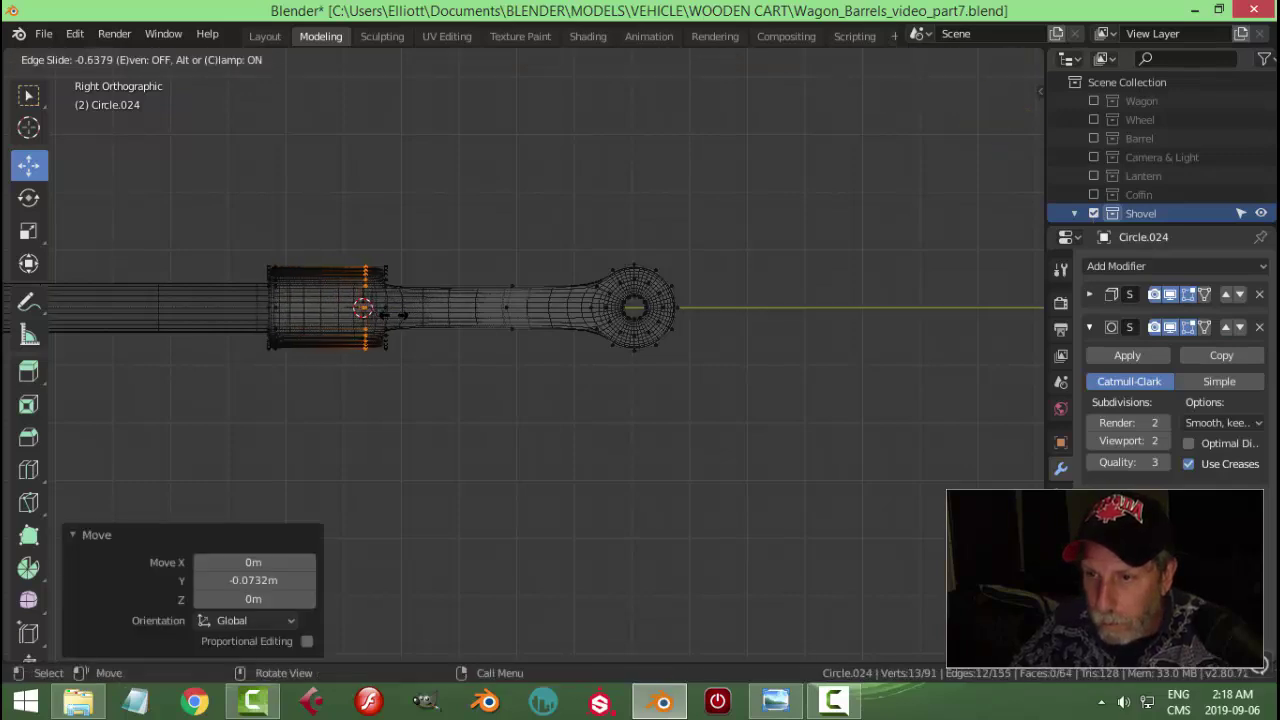
click(407, 321)
key(alt+a)
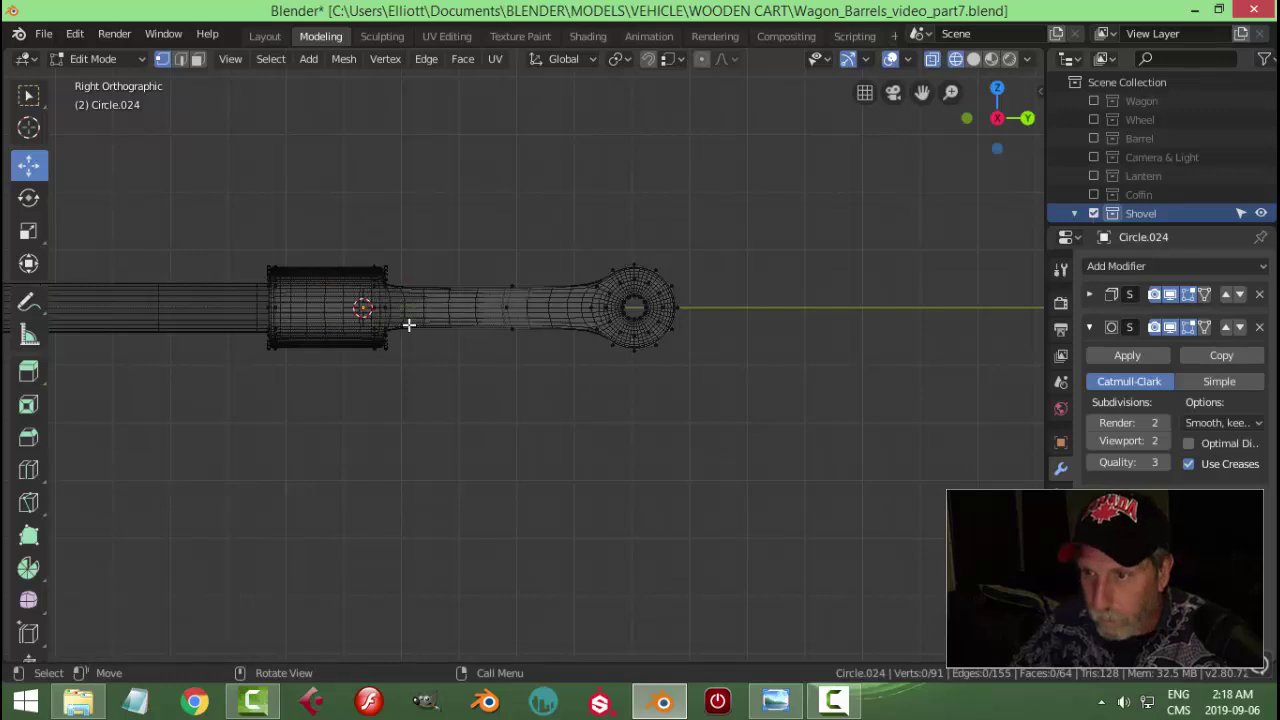
key(Tab)
- From top view, move the grip arm's top vertices about 0.126 m along Y
key(alt+a)
middle_drag(409, 323, 529, 340)
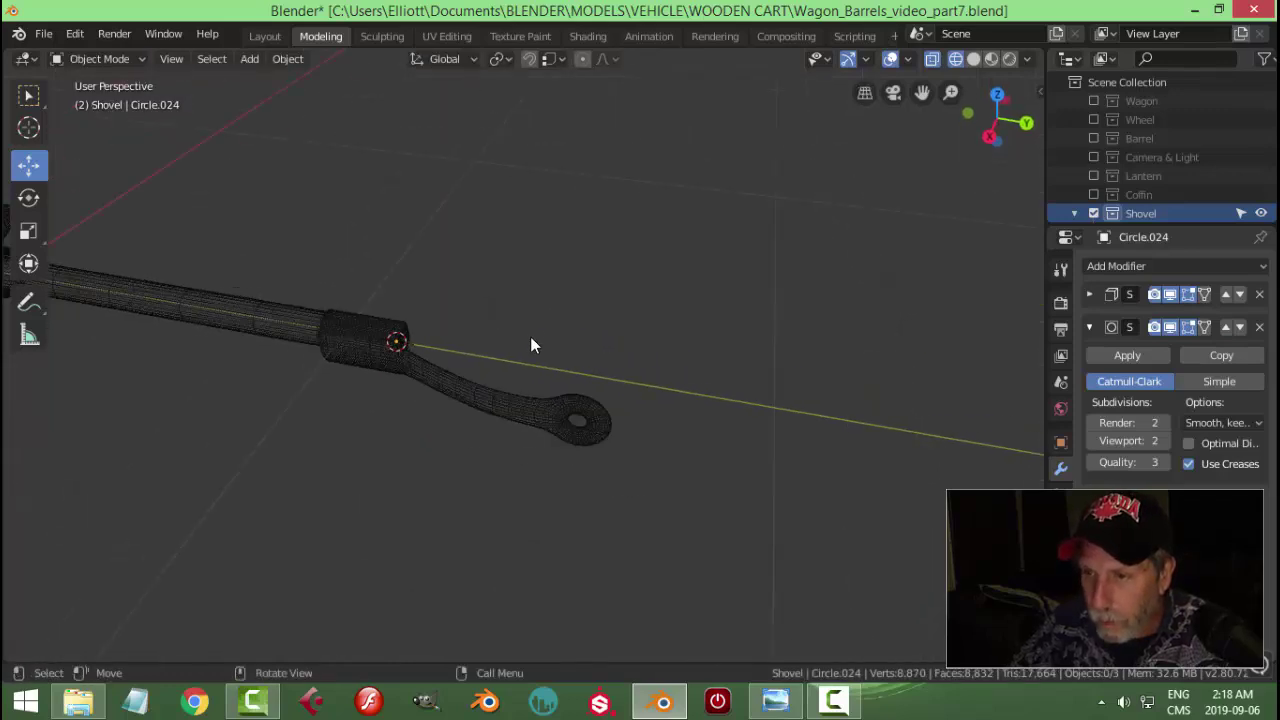
key(KP_7)
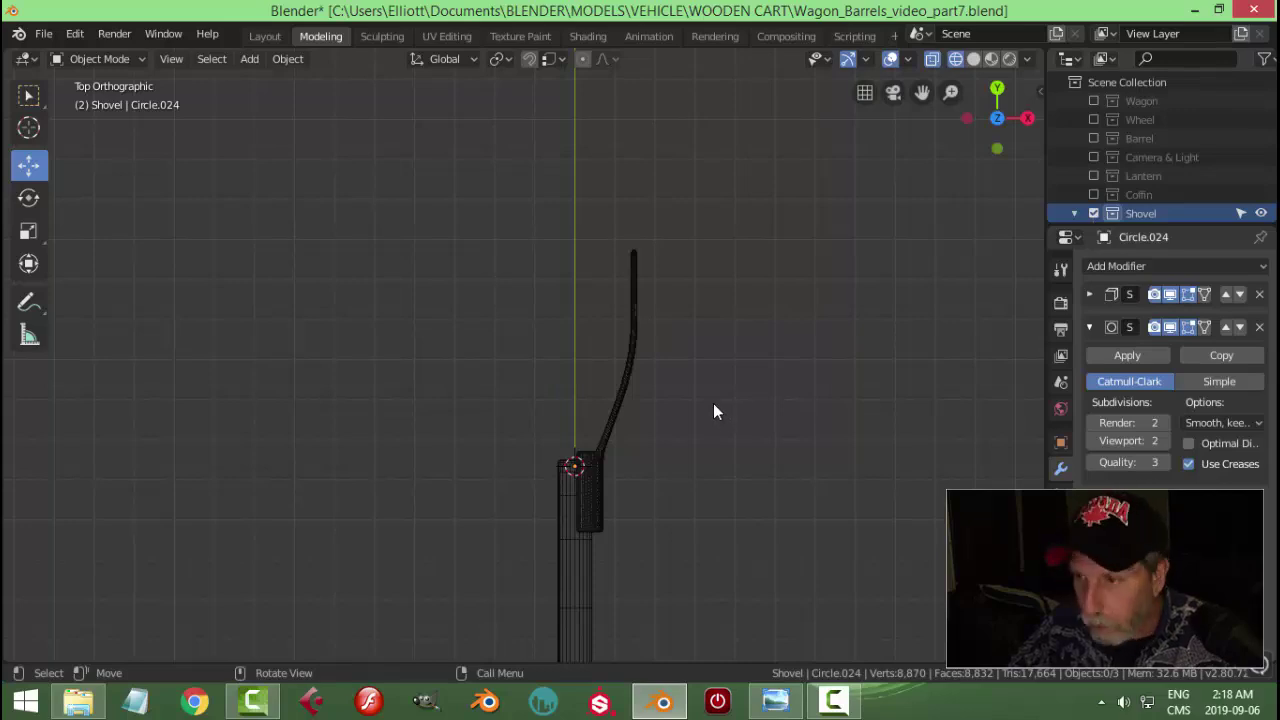
key(Tab)
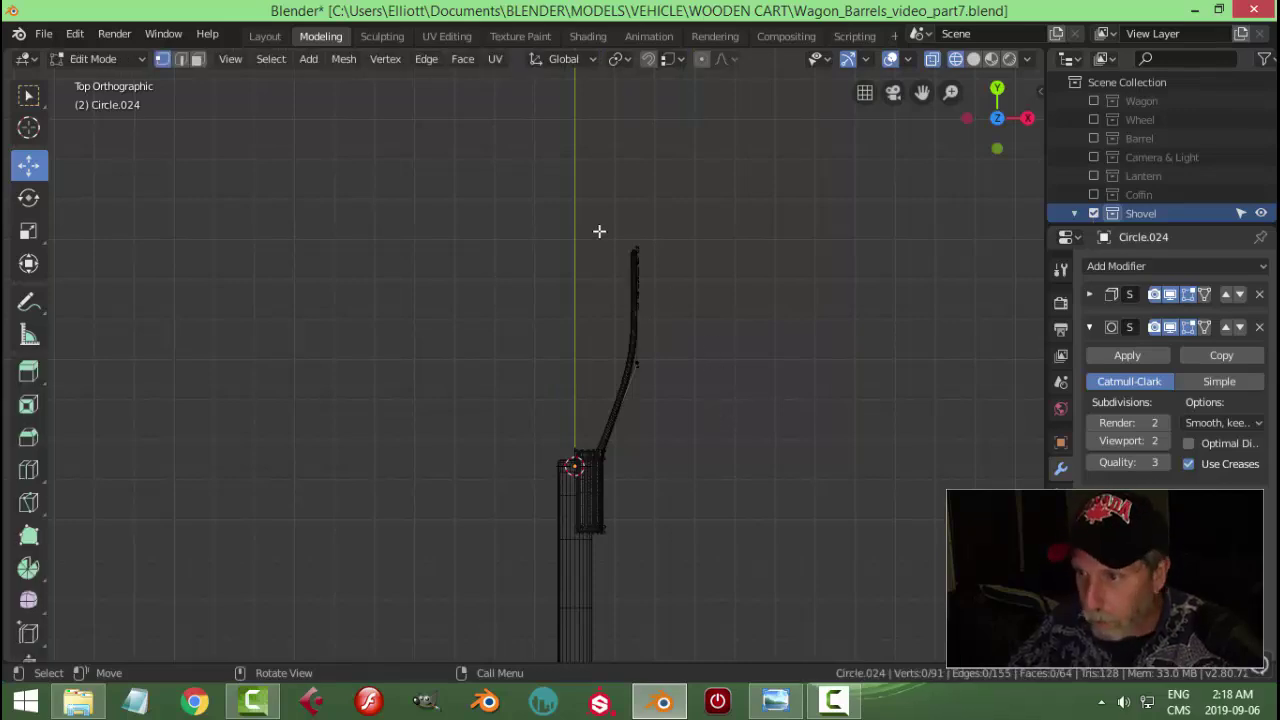
drag(571, 194, 682, 343)
drag(646, 220, 650, 266)
key(Tab)
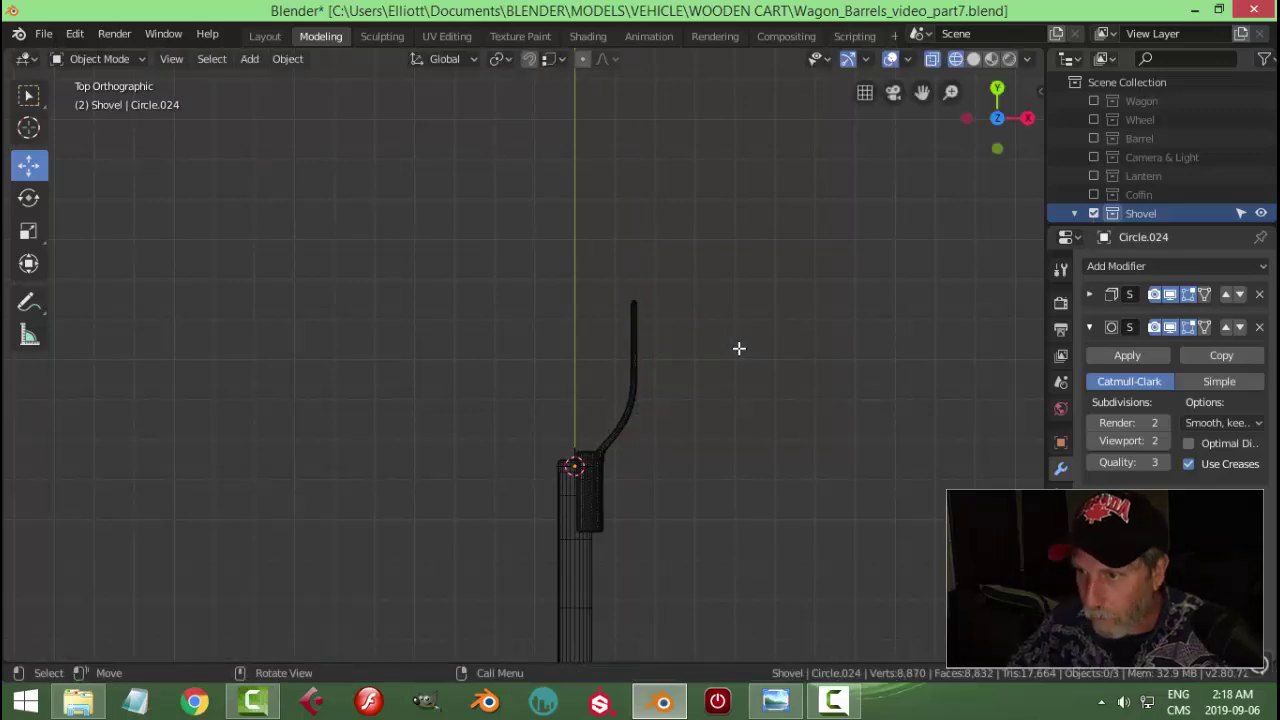
- Switch the viewport to Solid shading in a perspective view
key(z)
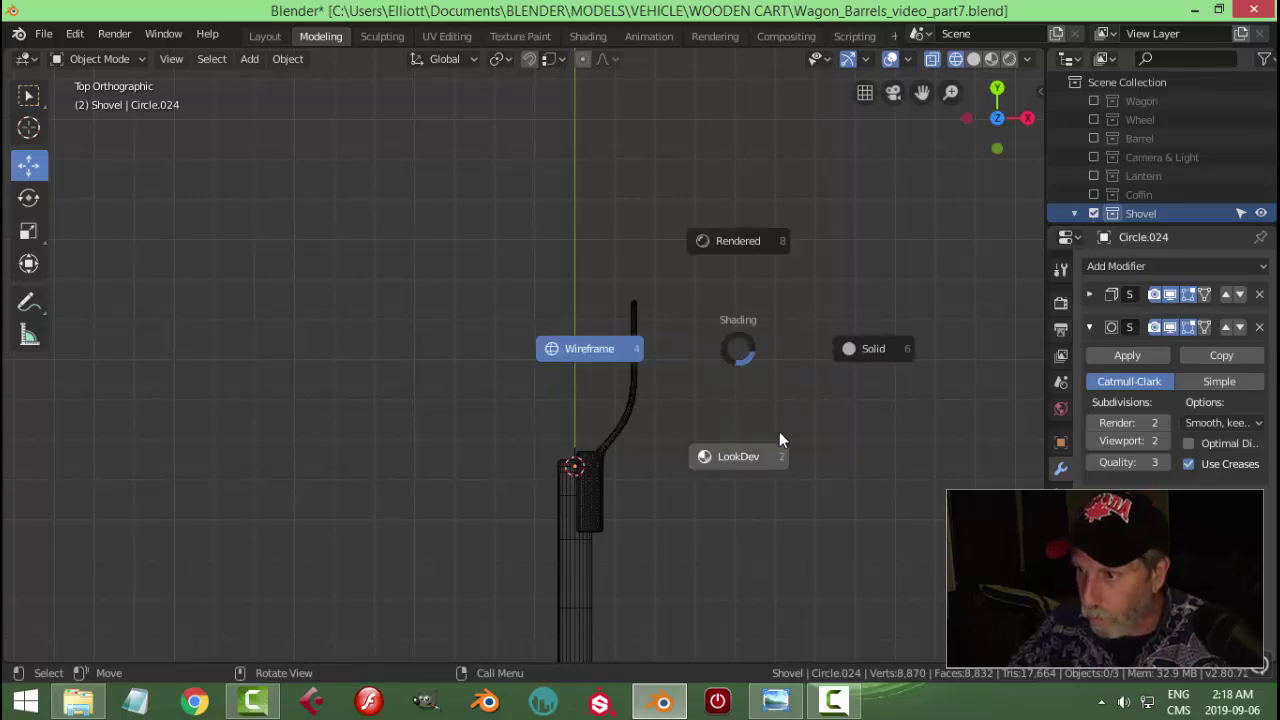
click(871, 350)
mouse_move(871, 350)
middle_down()
mouse_move(672, 382)
mouse_move(611, 266)
mouse_move(670, 356)
mouse_move(476, 357)
middle_up()
- Add a Mirror modifier to the grip arm using Circle.023 as mirror object
click(474, 358)
middle_drag(946, 380, 1094, 351)
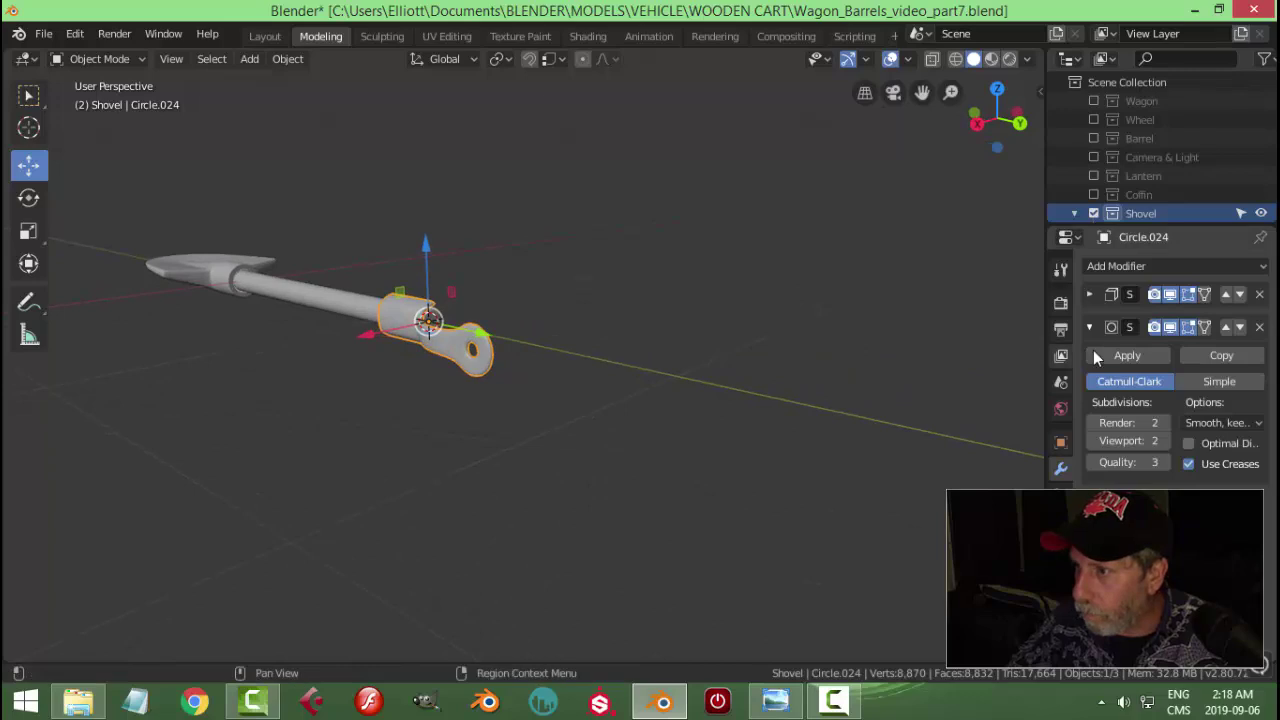
click(1089, 327)
click(1096, 268)
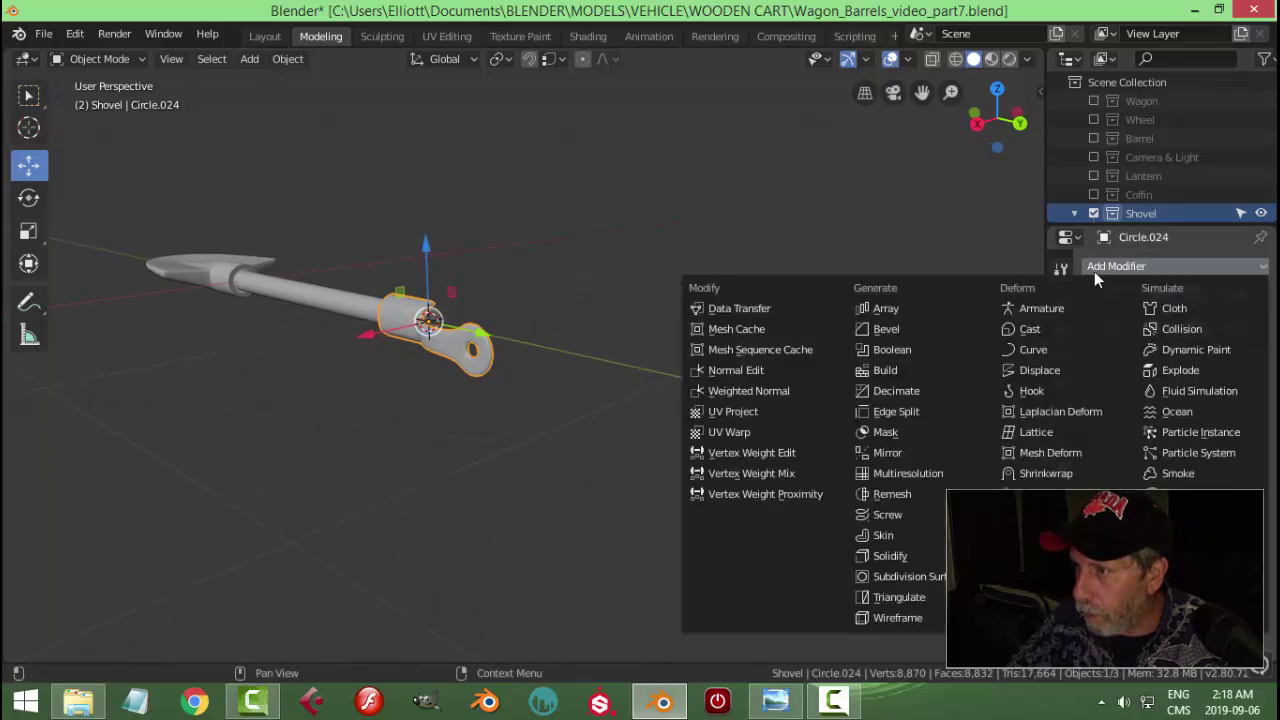
click(886, 453)
middle_drag(705, 439, 604, 433)
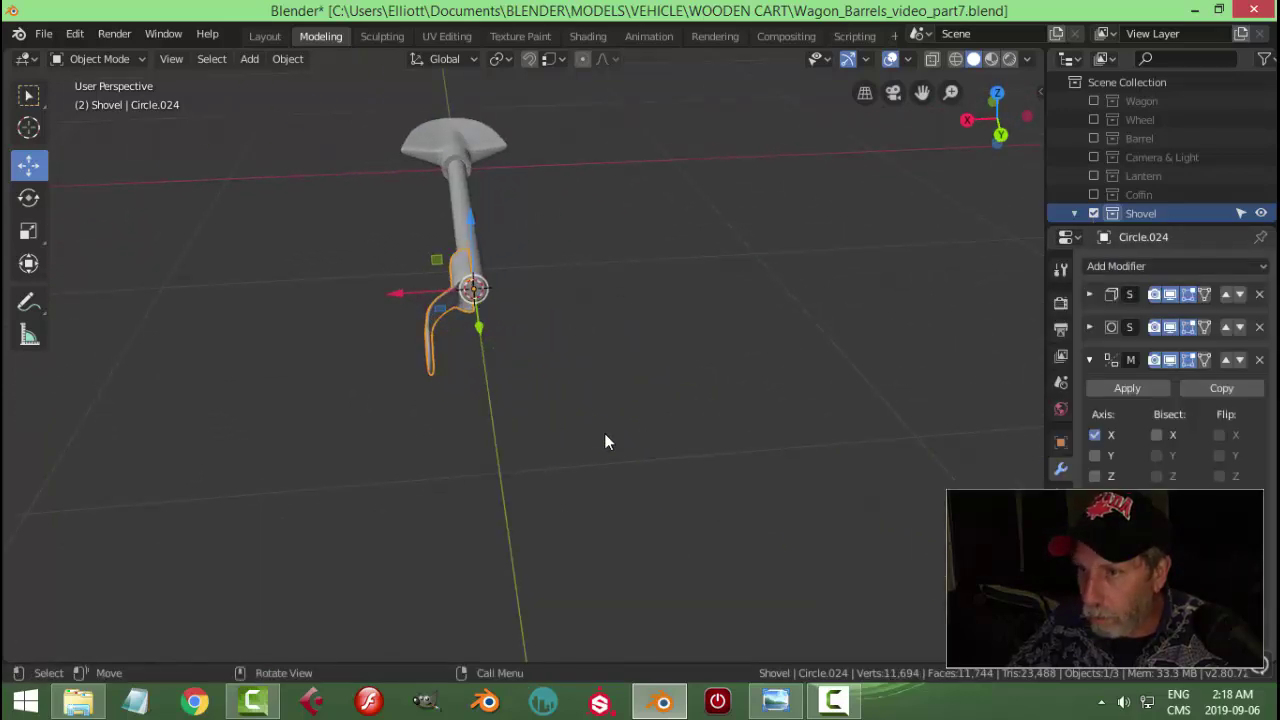
click(1250, 510)
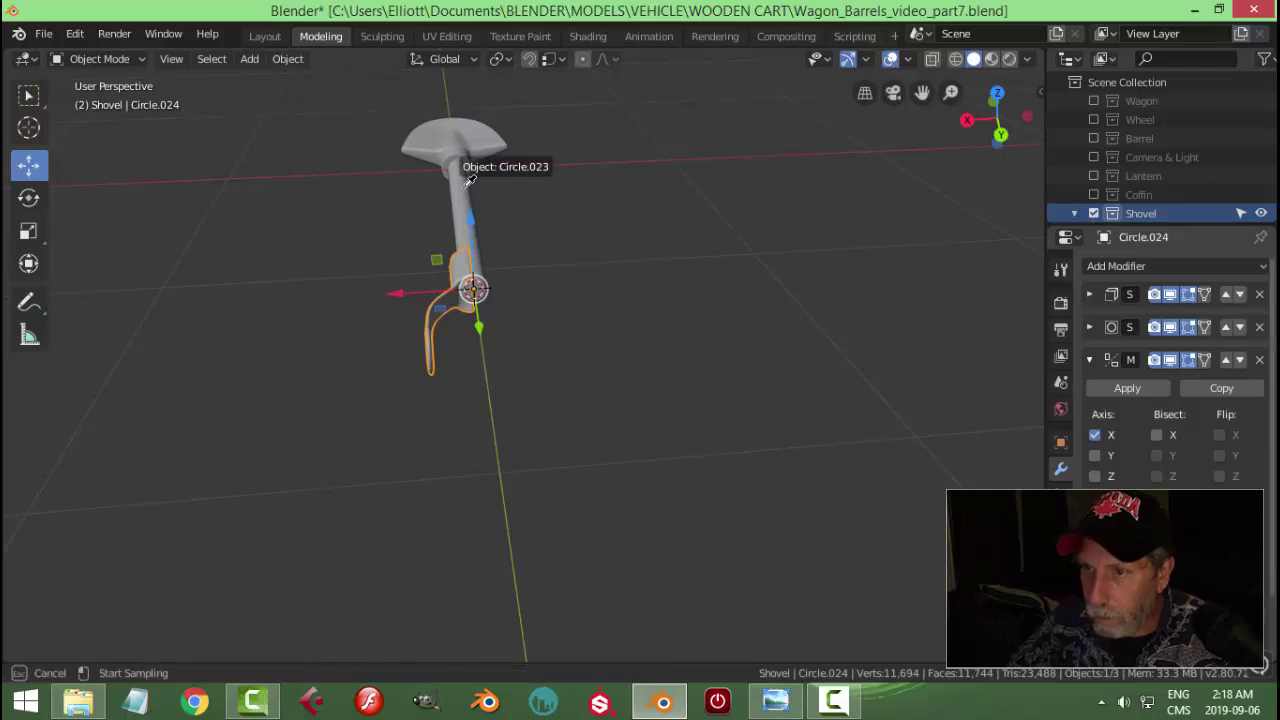
click(469, 180)
- Raise the grip's Solidify thickness to 0.02 m
middle_drag(637, 294, 574, 343)
click(568, 340)
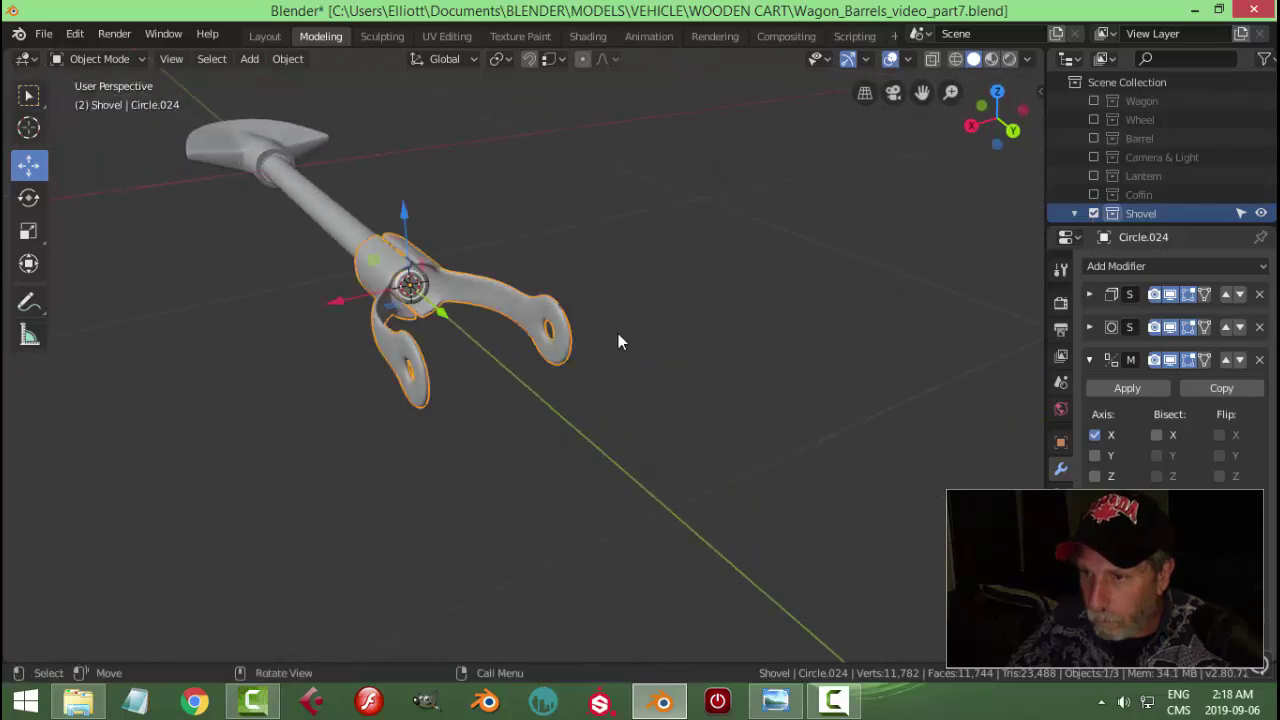
click(1089, 359)
click(1090, 294)
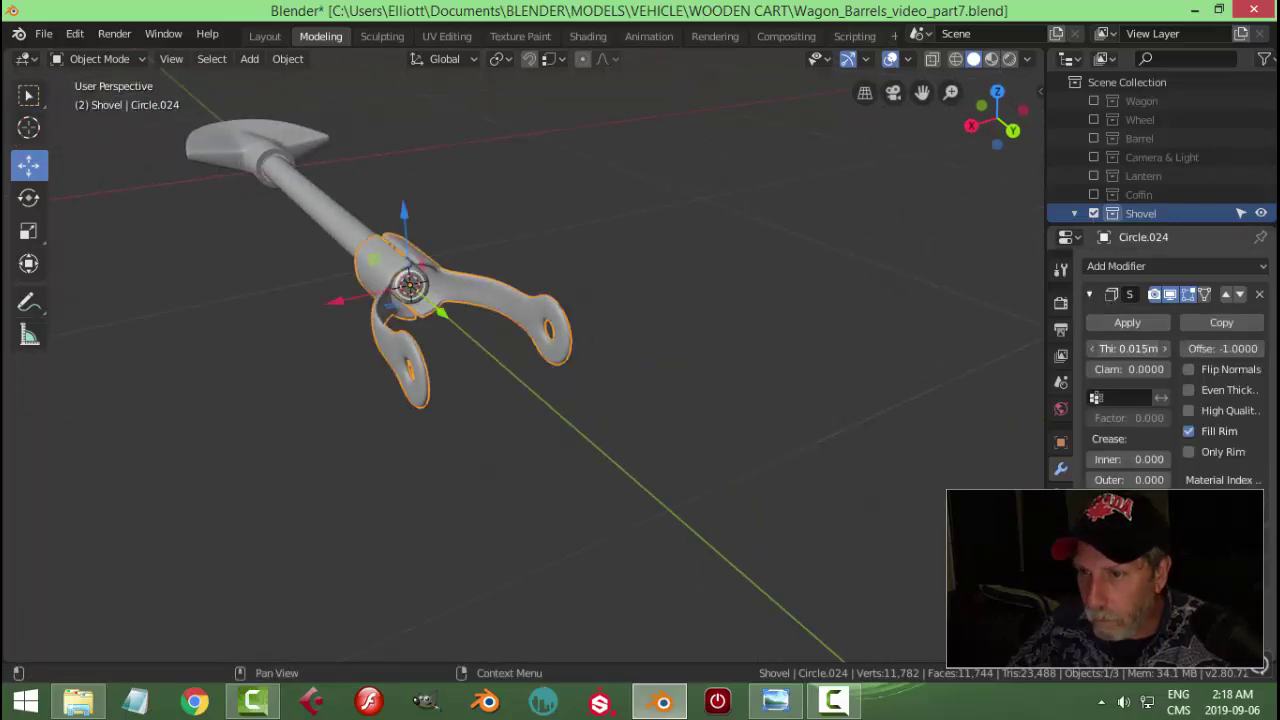
drag(1128, 348, 1150, 348)
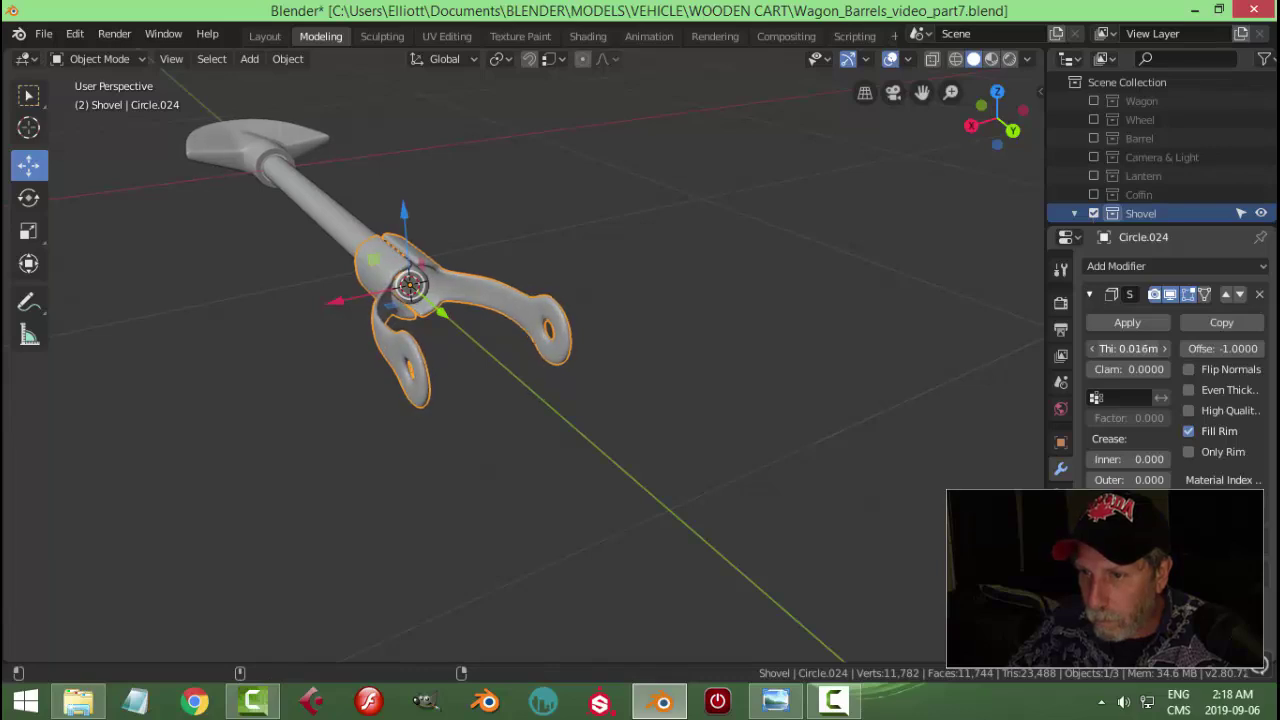
middle_drag(738, 371, 845, 316)
- Extrude the bolt disc's face ring and shift the new faces slightly
click(1089, 294)
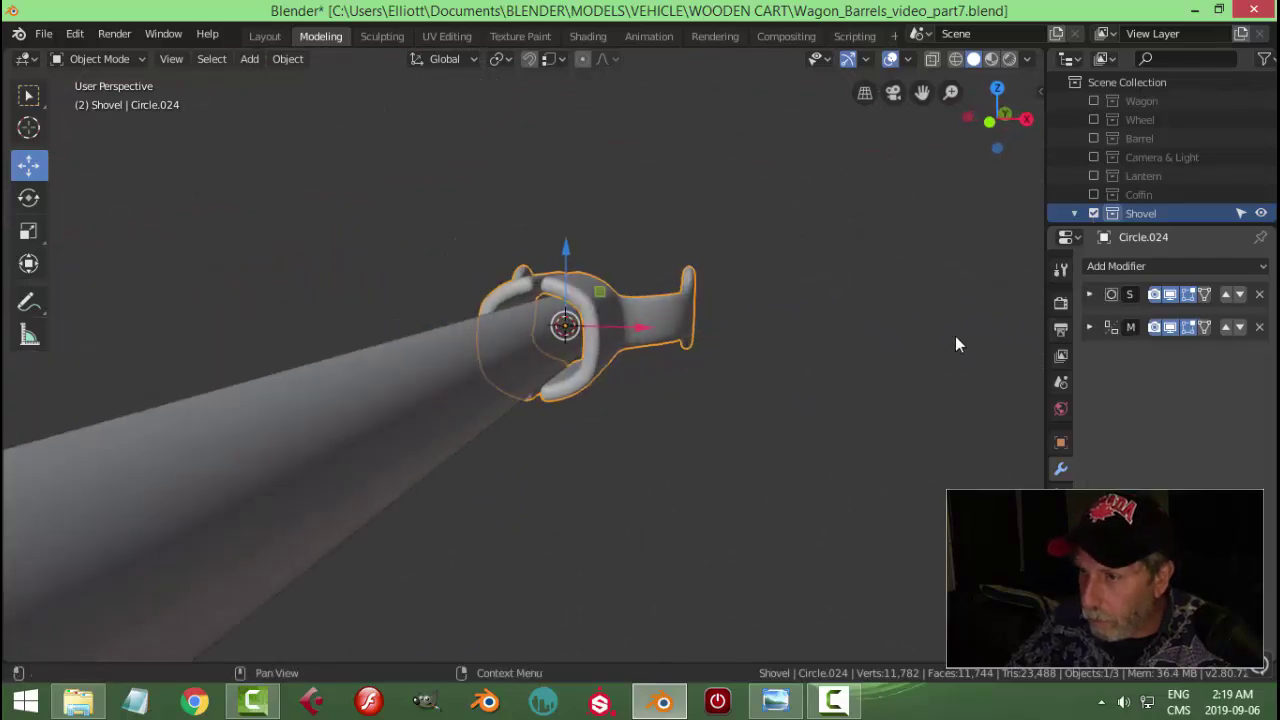
key(Tab)
middle_drag(659, 375, 579, 345)
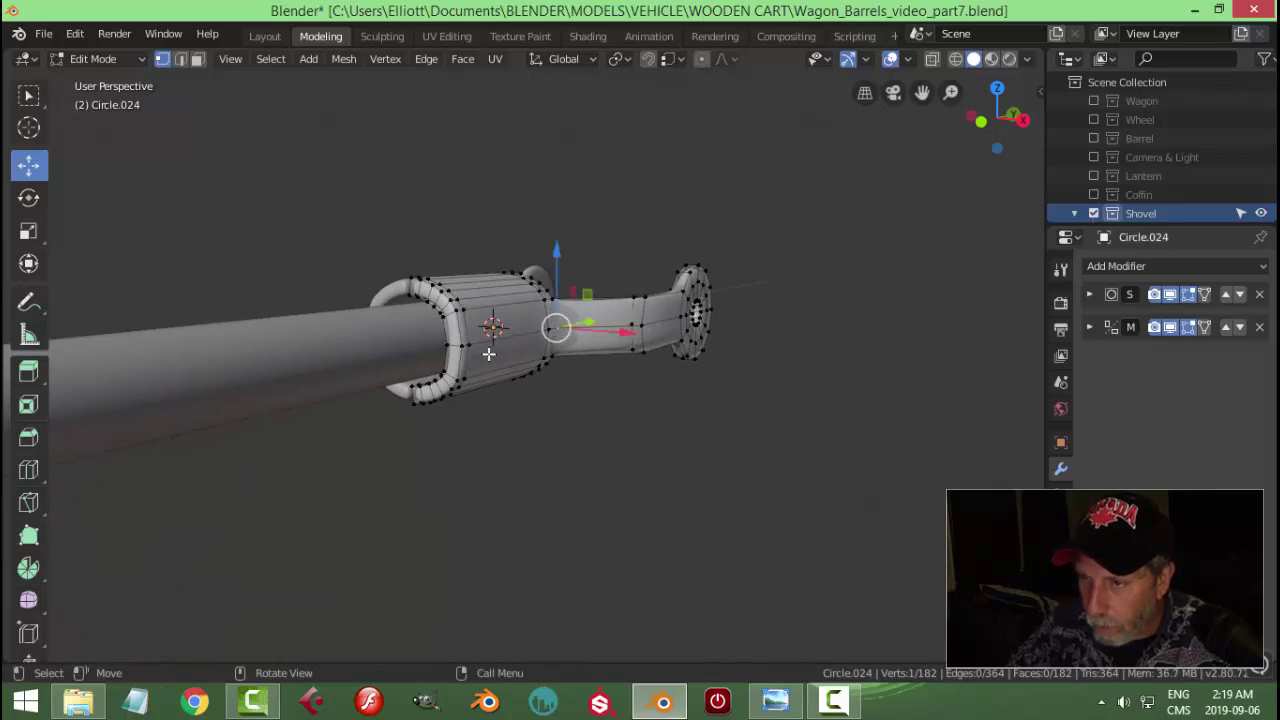
middle_drag(501, 353, 490, 380)
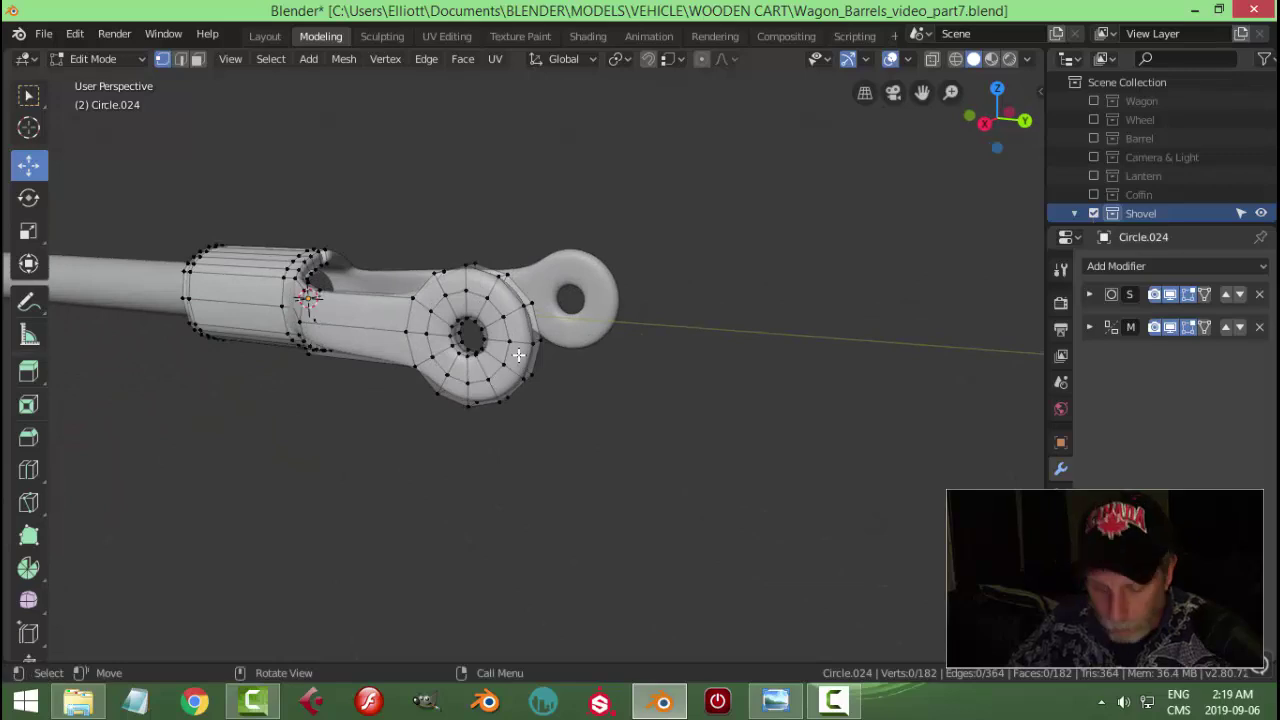
alt+click(466, 343)
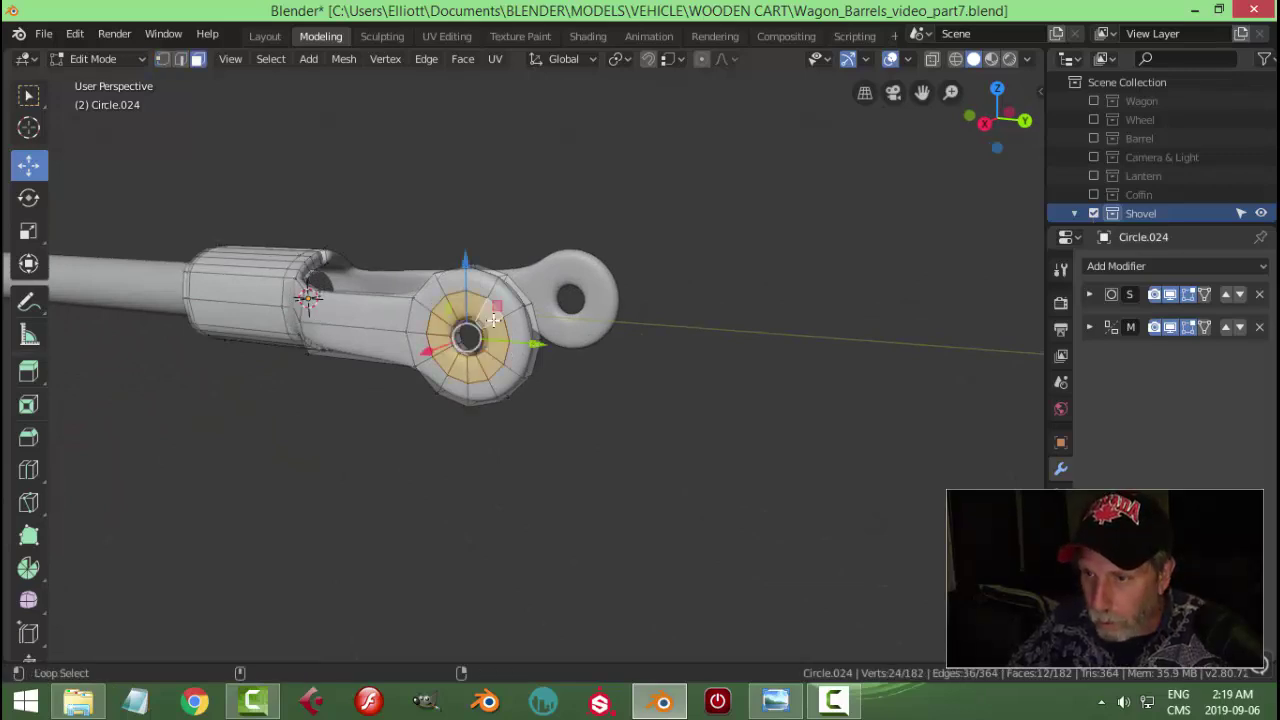
middle_drag(466, 343, 529, 366)
key(e)
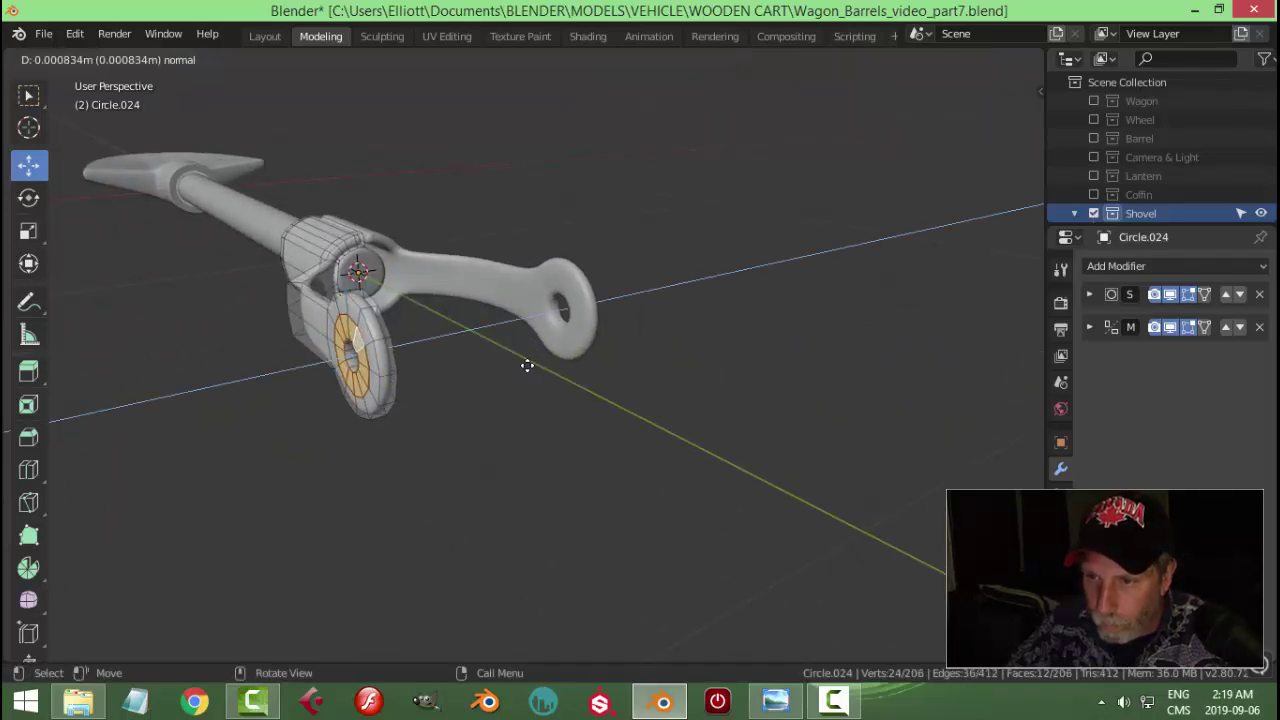
click(525, 365)
middle_drag(523, 363, 646, 386)
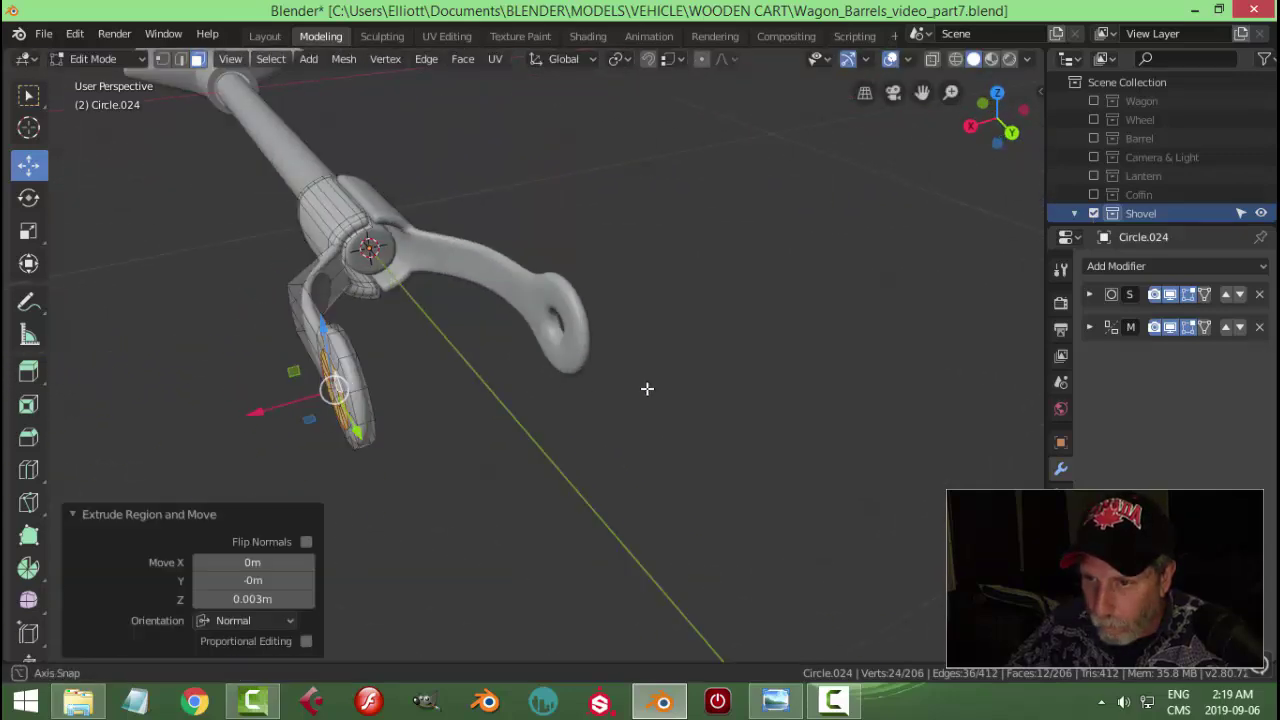
key(g)
click(255, 405)
middle_drag(255, 405, 531, 369)
- Add an edge loop around the bolt disc and leave Edit Mode
key(ctrl+r)
click(459, 329)
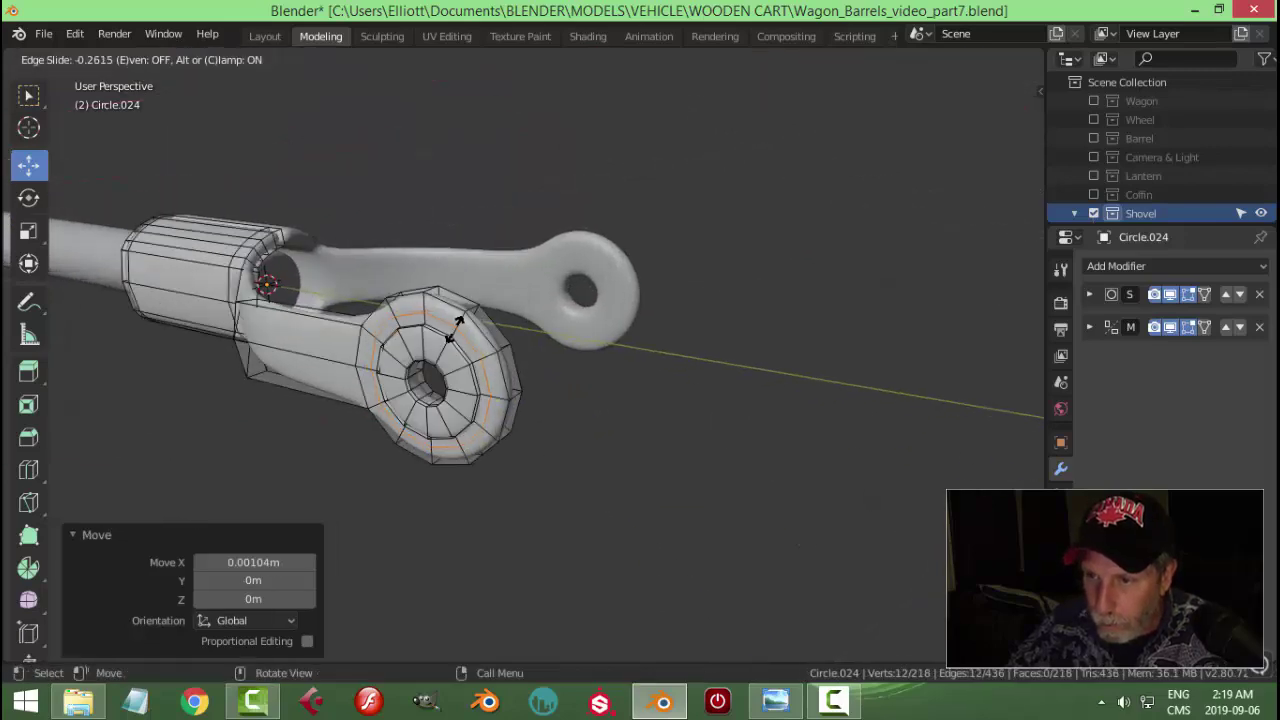
click(463, 330)
middle_drag(657, 340, 447, 391)
scroll(363, 336, down, 2)
key(Tab)
- Add two edge loops to the grip prong near its collar joint
click(474, 370)
click(370, 362)
key(Tab)
key(ctrl+r)
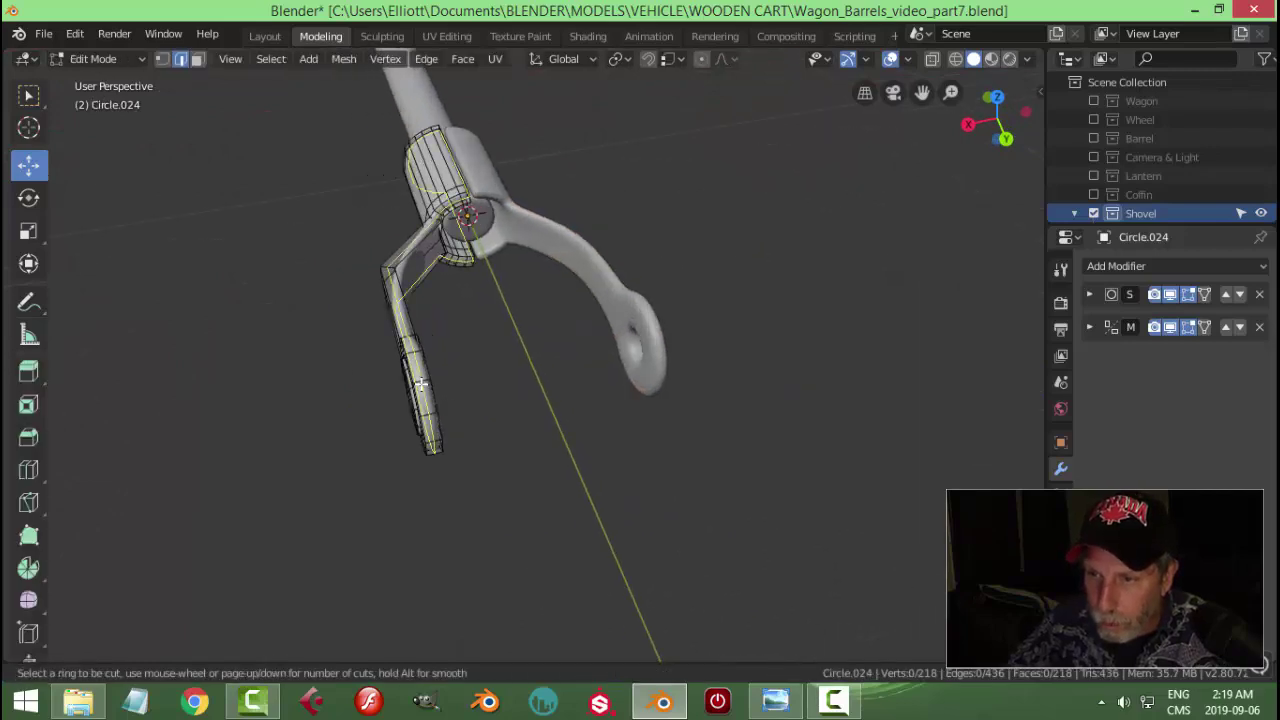
click(430, 381)
click(420, 381)
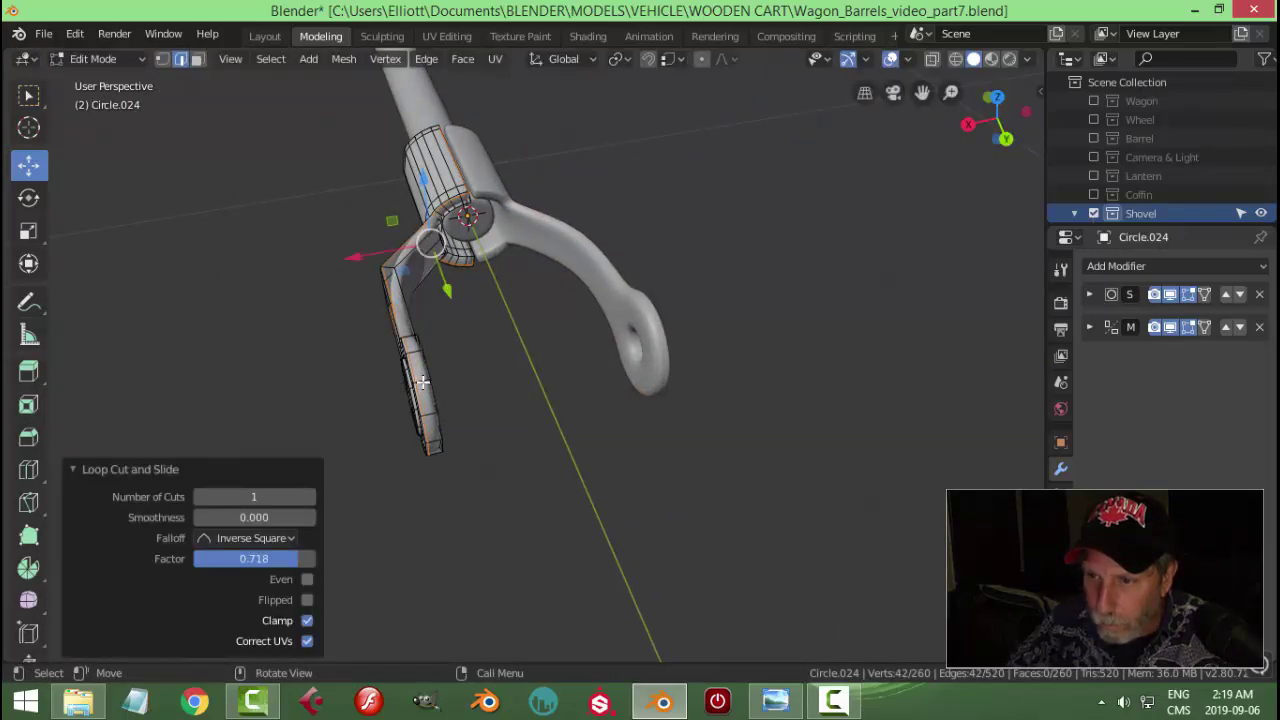
key(ctrl+r)
click(425, 380)
click(425, 381)
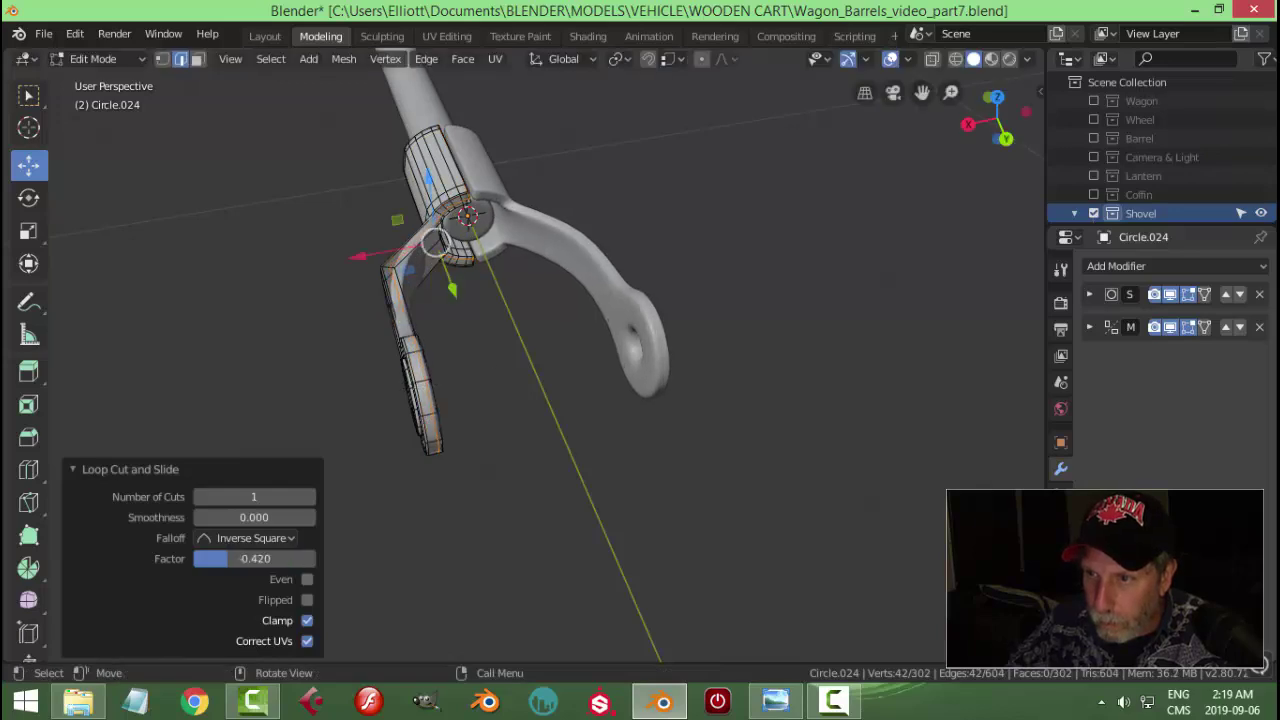
key(Tab)
- Slide the pronged grip along the handle's Y axis
mouse_move(514, 374)
middle_down()
mouse_move(500, 377)
mouse_move(669, 338)
mouse_move(703, 303)
mouse_move(691, 346)
mouse_move(631, 374)
mouse_move(567, 451)
mouse_move(504, 388)
middle_up()
click(504, 388)
drag(525, 354, 555, 356)
click(502, 406)
middle_drag(555, 356, 556, 404)
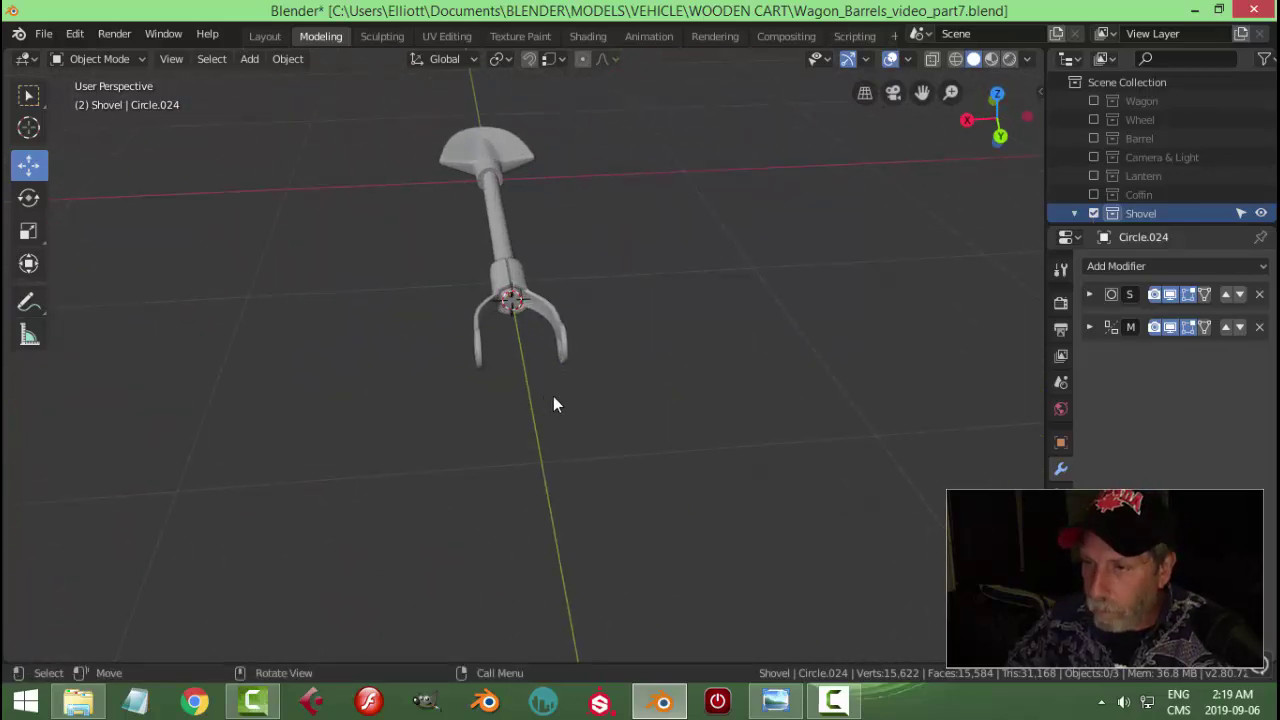
- Add a new mesh circle and shrink it down near the shovel's collar
key(shift+a)
mouse_move(519, 325)
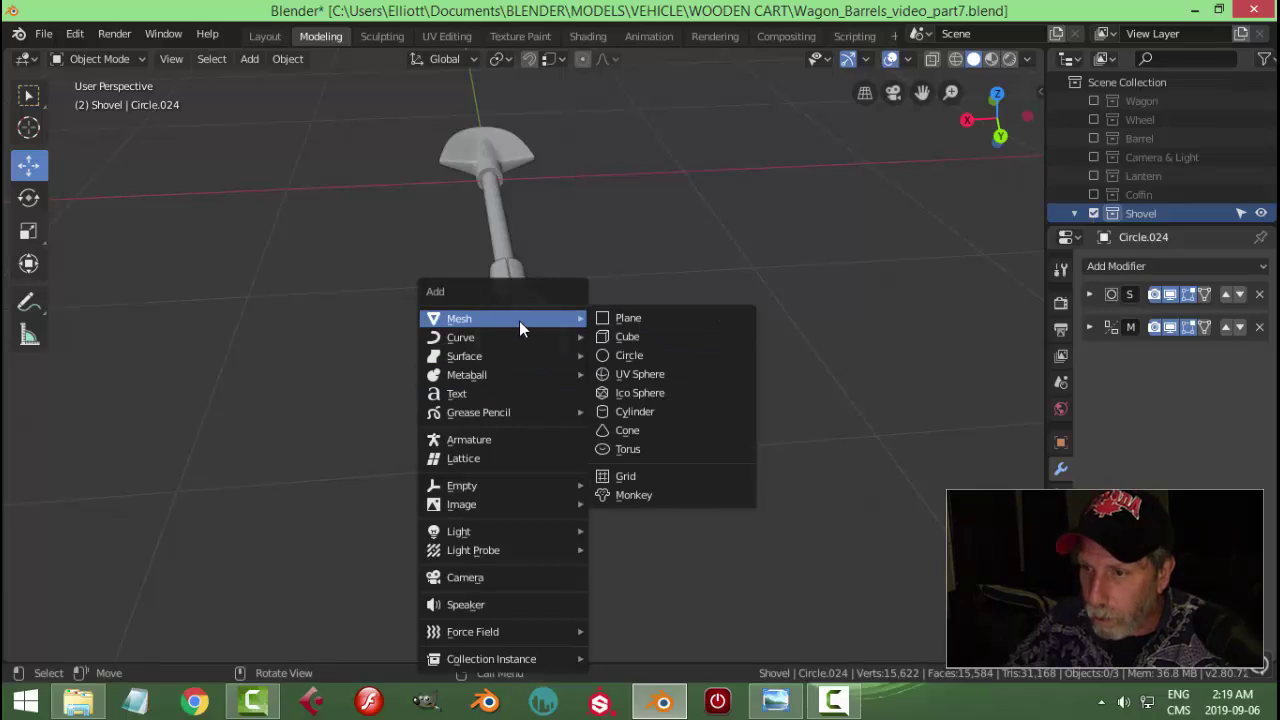
click(650, 355)
scroll(616, 352, down, 1)
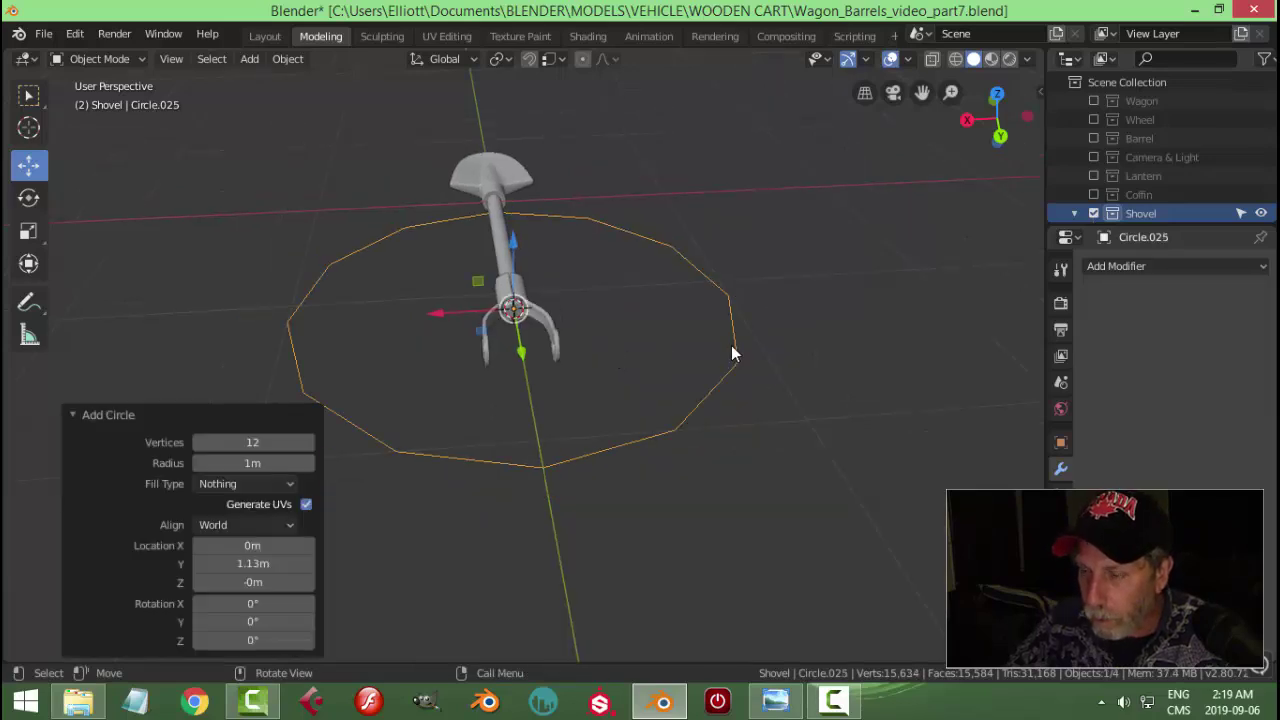
key(Tab)
key(s)
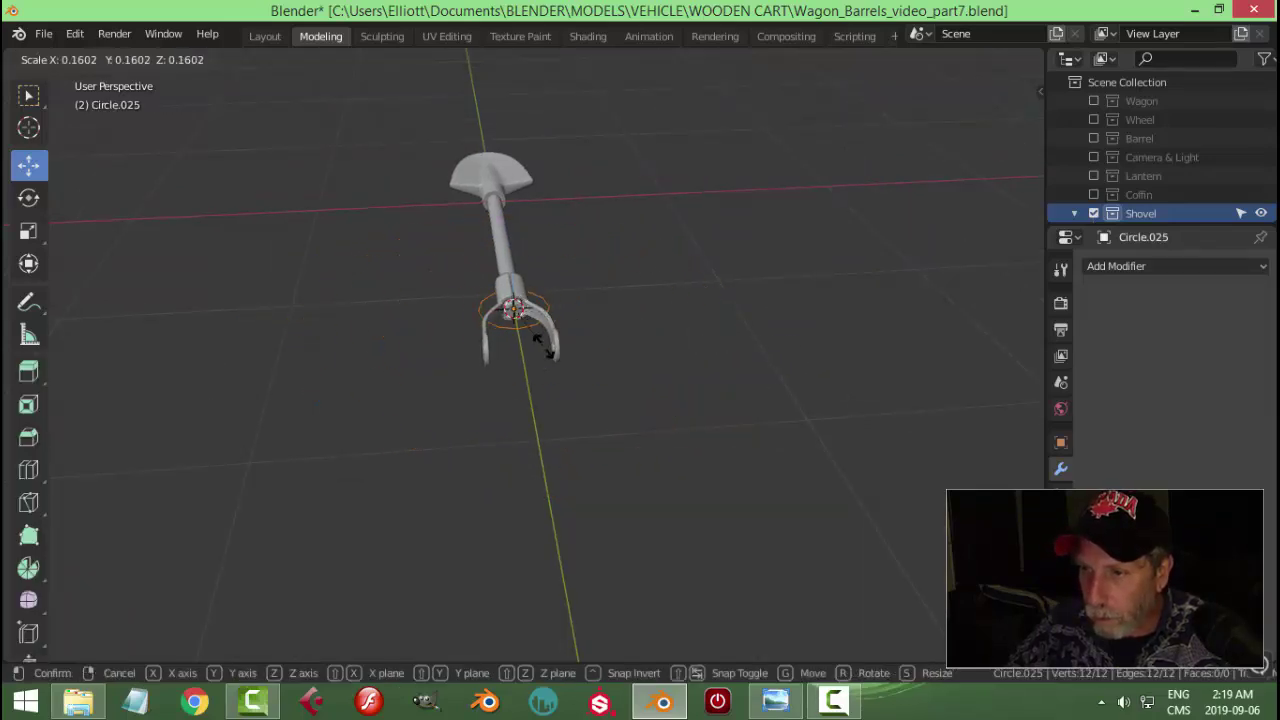
click(536, 344)
- Stand the circle up 90° about Y, scale it down, and slide it toward the grip's prong
middle_drag(554, 366, 625, 375)
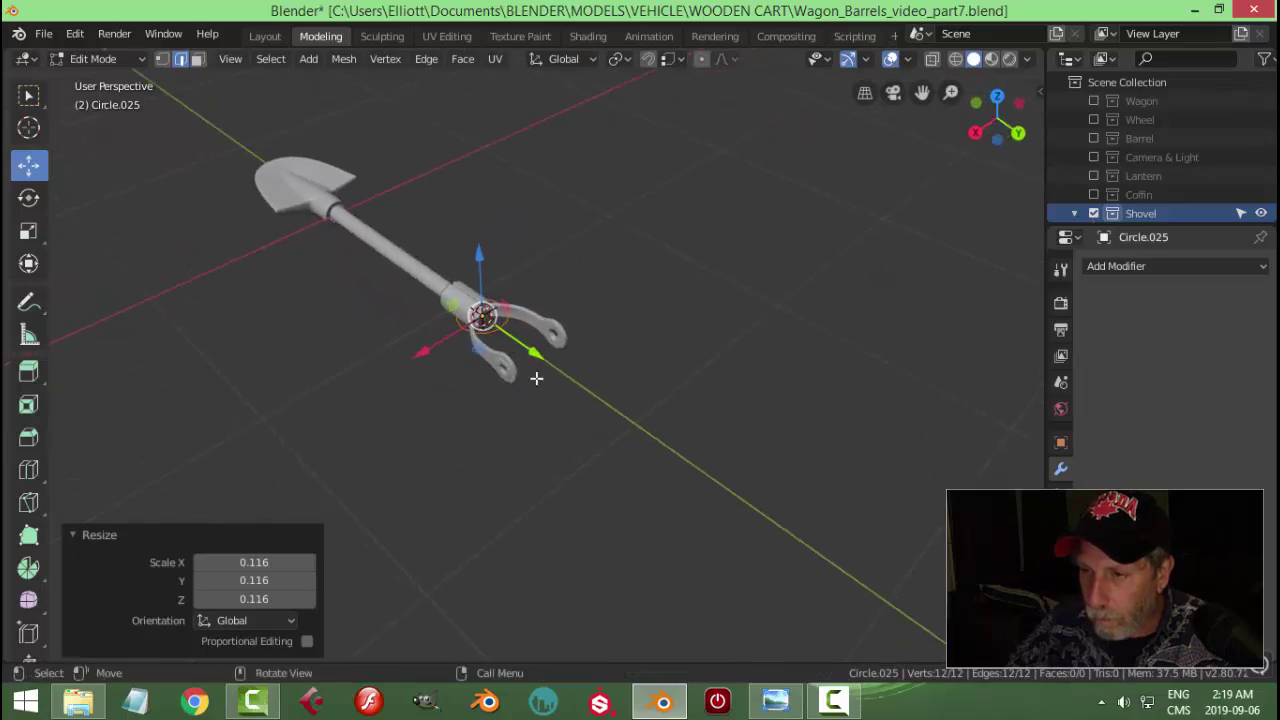
text(ry)
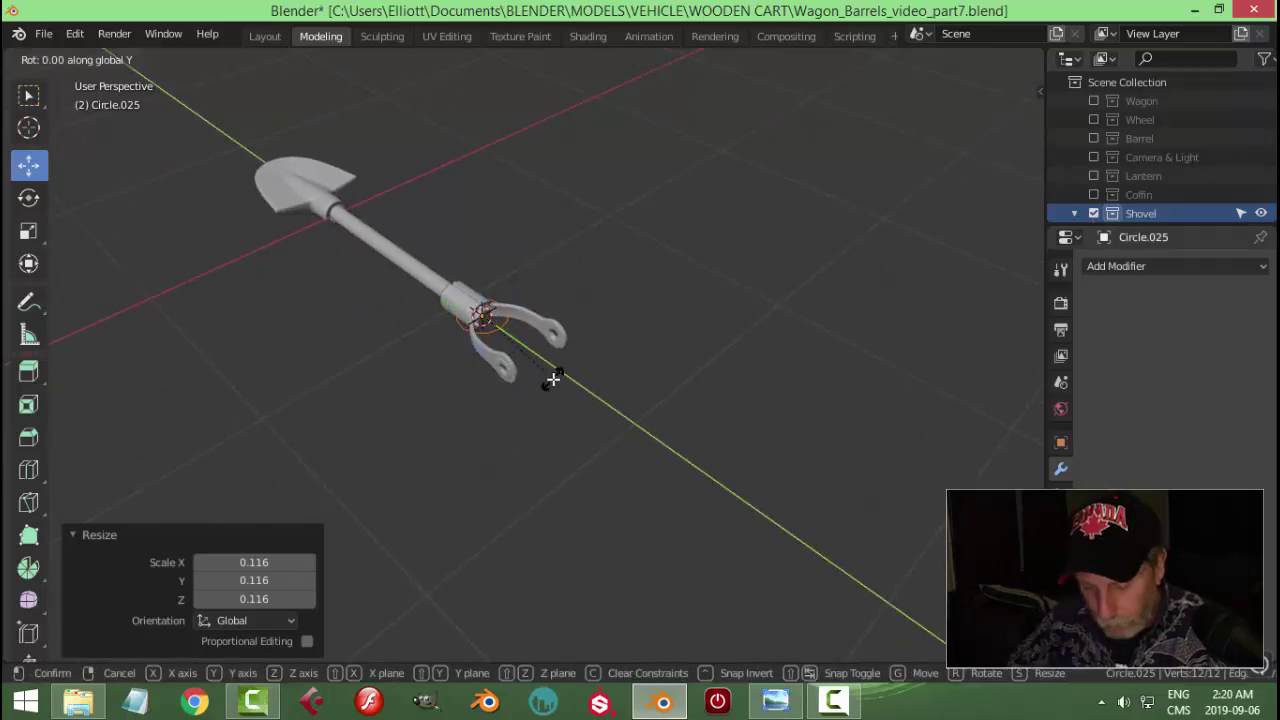
text(0)
key(Return)
key(s)
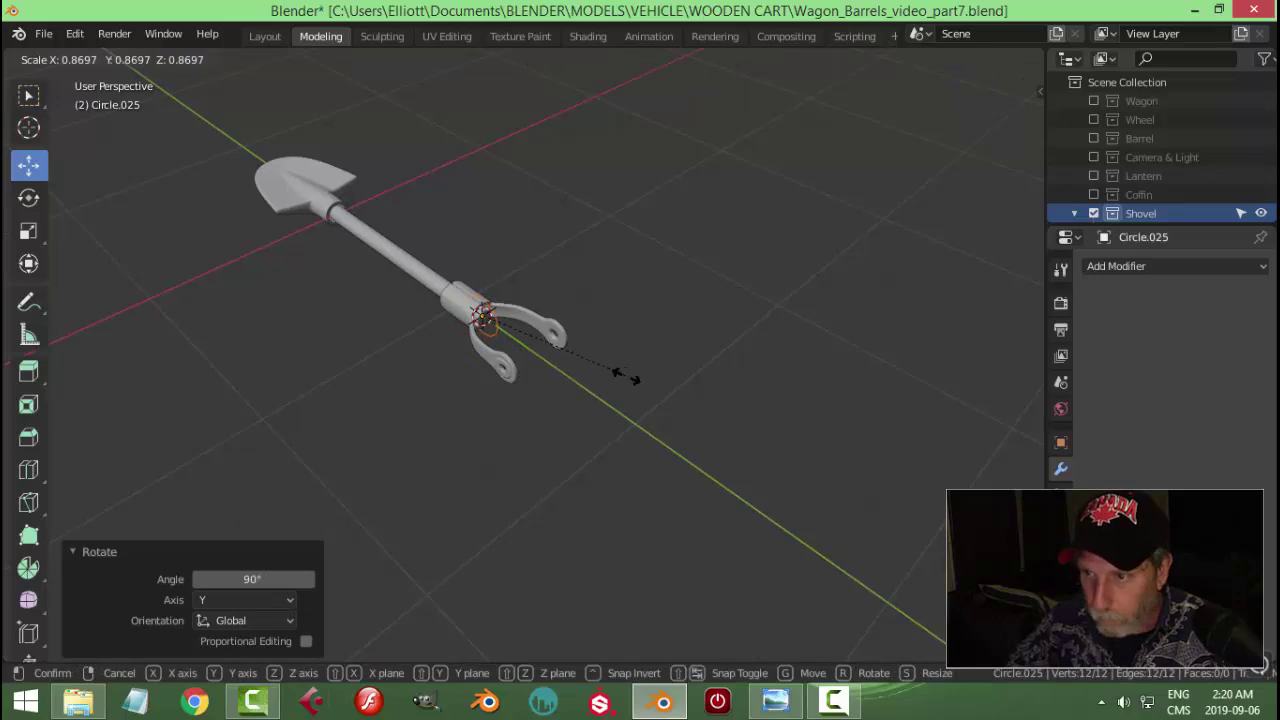
click(603, 373)
drag(536, 359, 579, 411)
middle_drag(579, 411, 557, 374)
key(s)
click(585, 376)
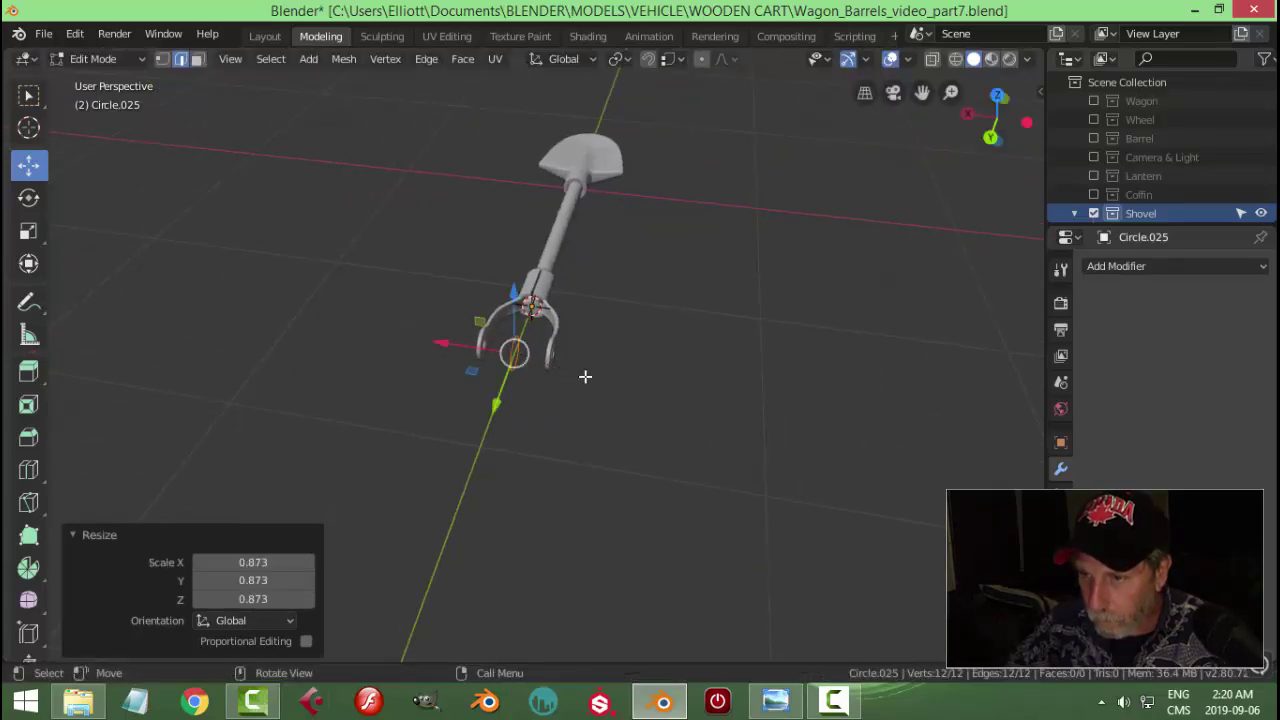
key(Tab)
scroll(562, 375, up, 2)
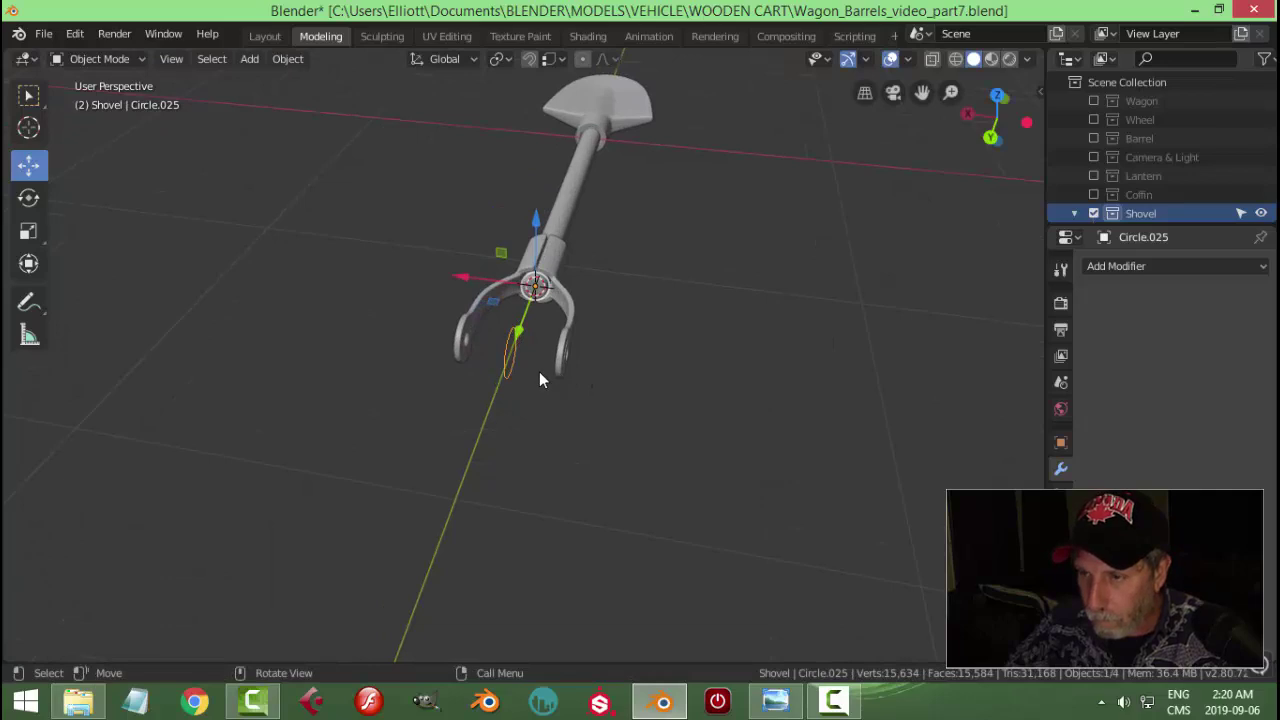
- Extrude the circle's ring in place and slide it along X into a short cylinder
key(Tab)
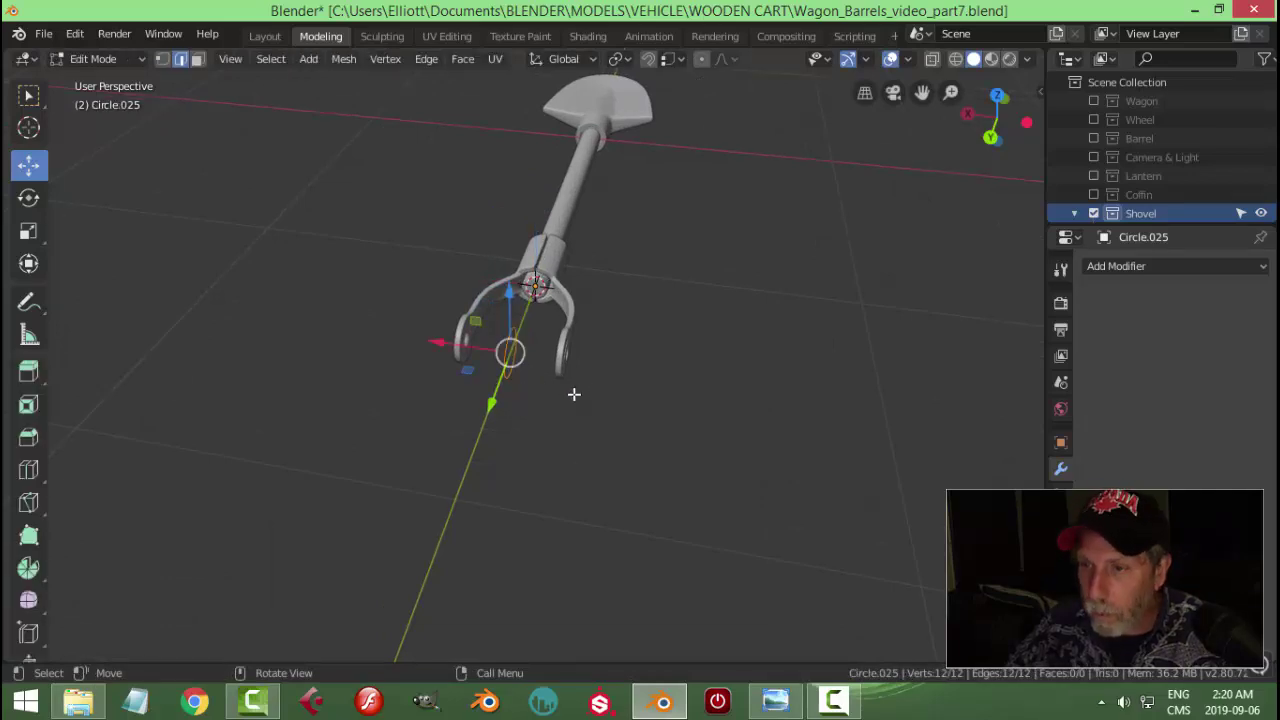
key(e)
right_click(534, 387)
key(g)
key(x)
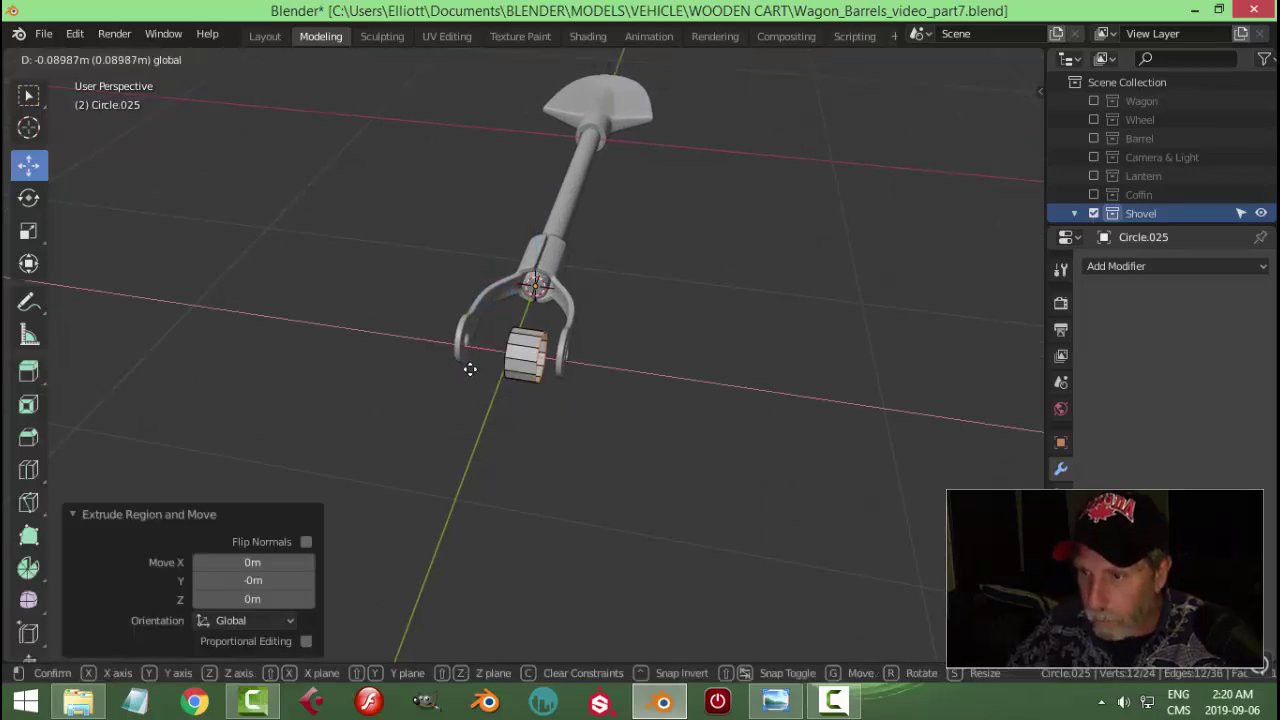
click(492, 382)
key(alt+a)
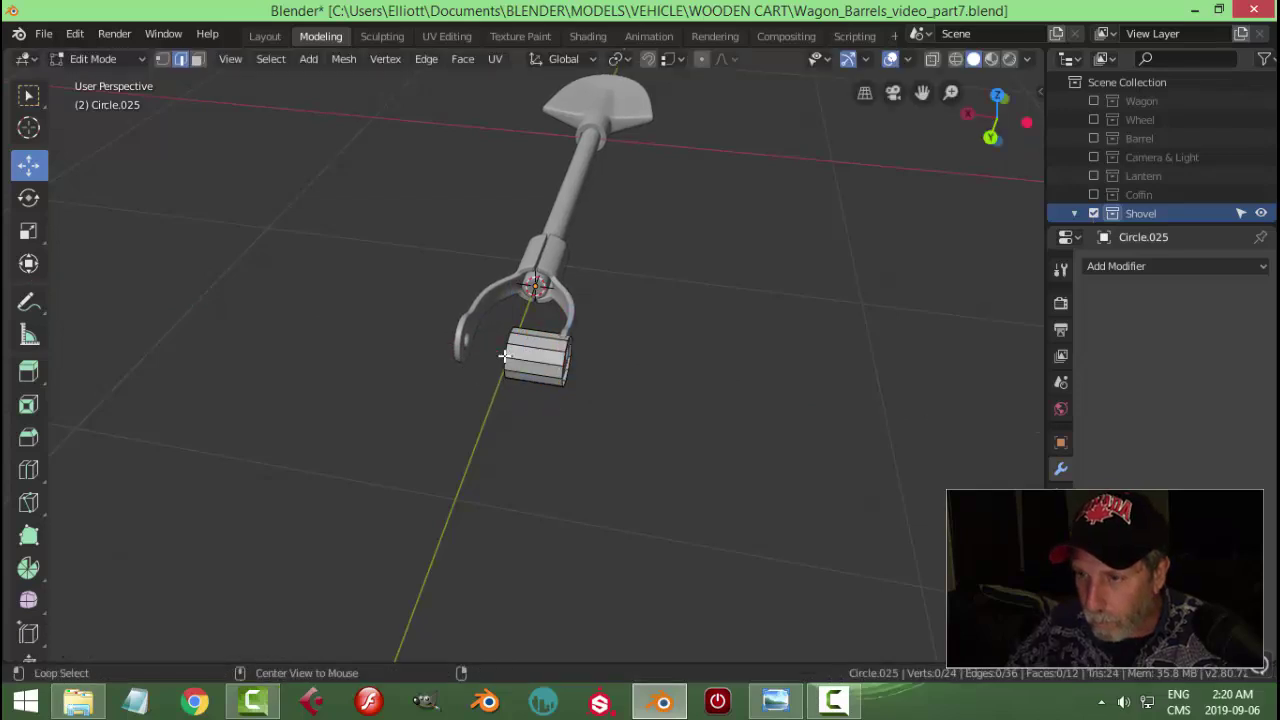
- Slide the crossbar's end edge loop along X and shrink it to 0.642
alt+click(508, 341)
drag(448, 349, 400, 343)
middle_drag(694, 380, 590, 378)
key(s)
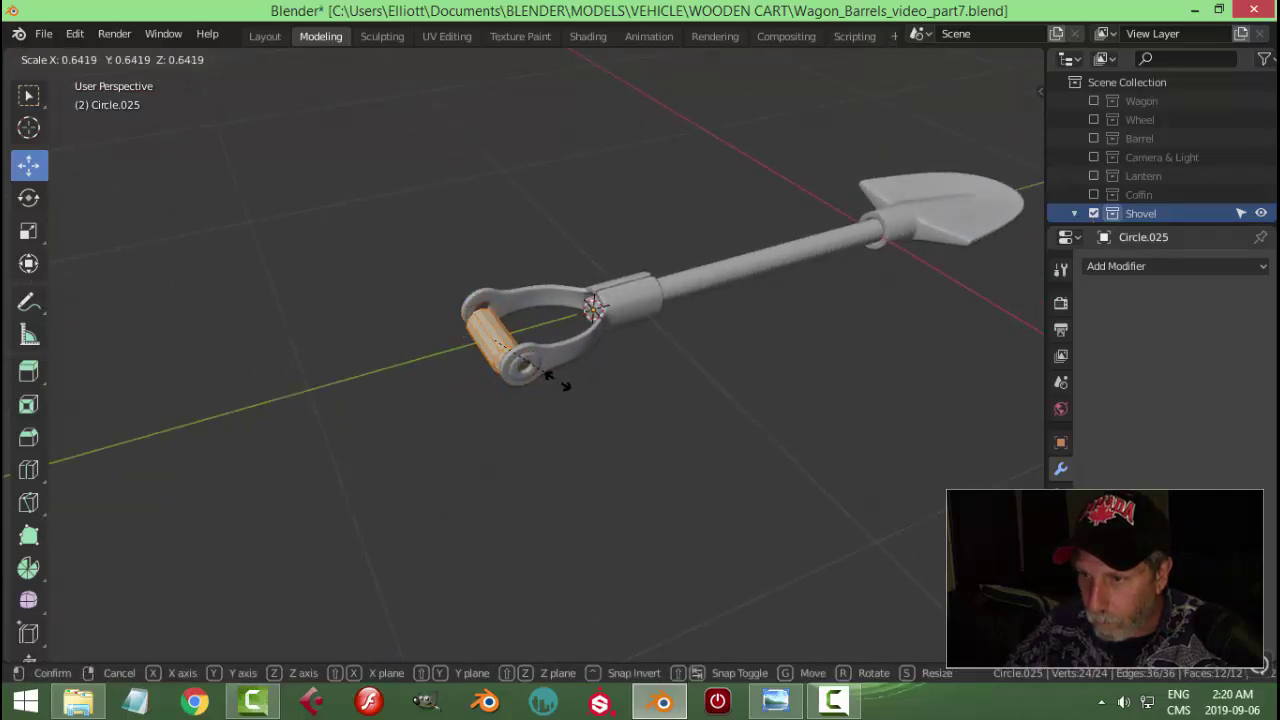
click(557, 380)
- Stretch the crossbar to 1.513 along the X axis
drag(428, 361, 436, 360)
middle_drag(436, 360, 631, 400)
key(s)
key(x)
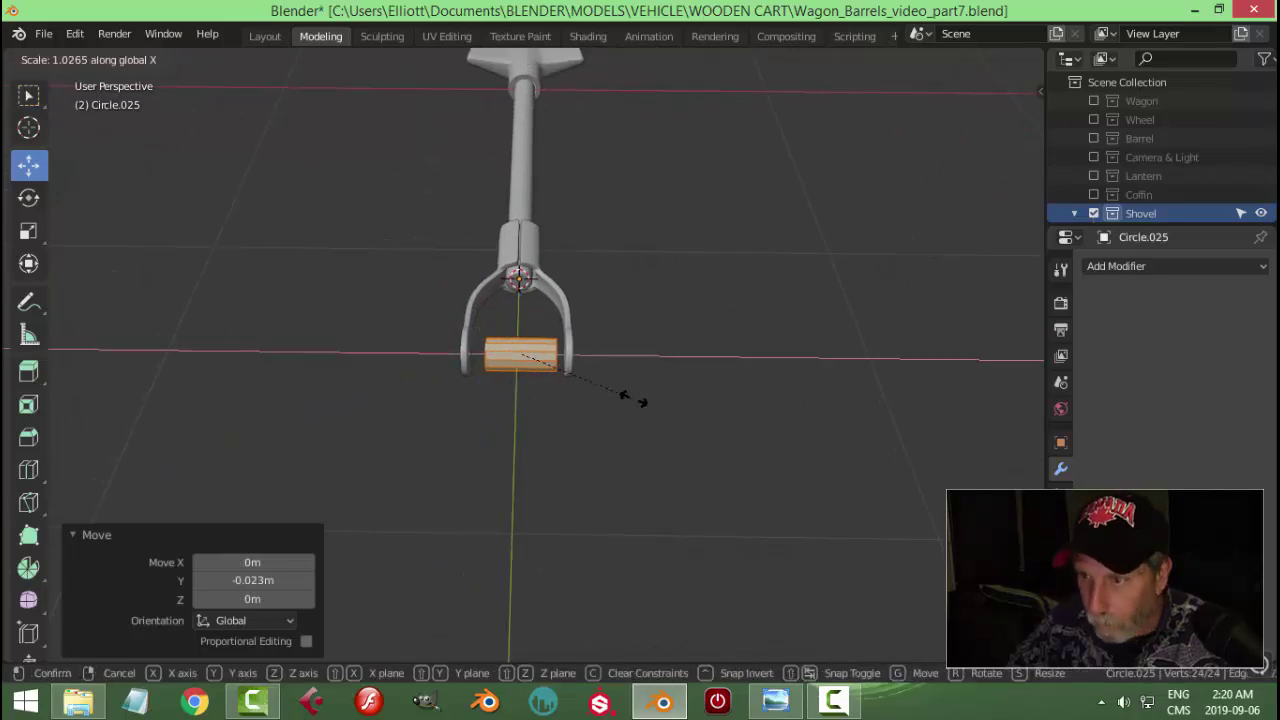
click(692, 404)
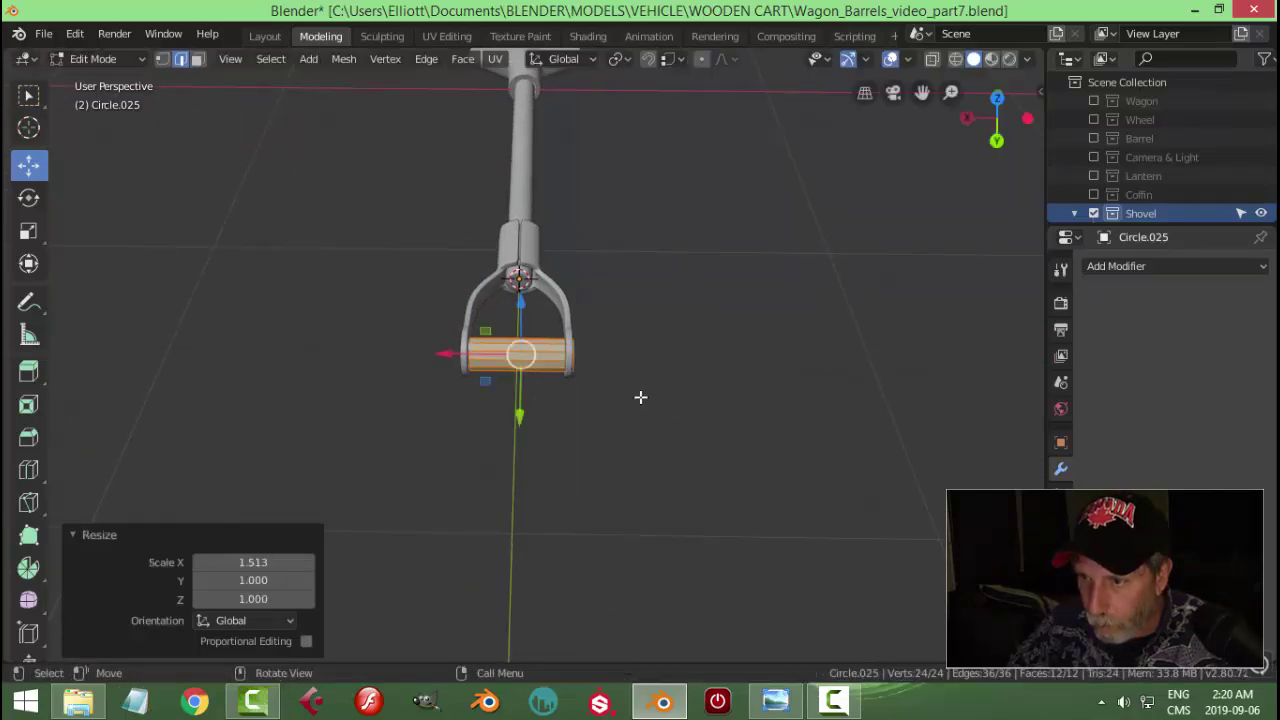
- Move all the crossbar's vertices so it lines up with the grip's arm ends
drag(454, 355, 451, 355)
middle_drag(657, 386, 600, 335)
scroll(614, 340, up, 3)
key(a)
shift+middle_drag(689, 336, 654, 352)
key(g)
click(633, 312)
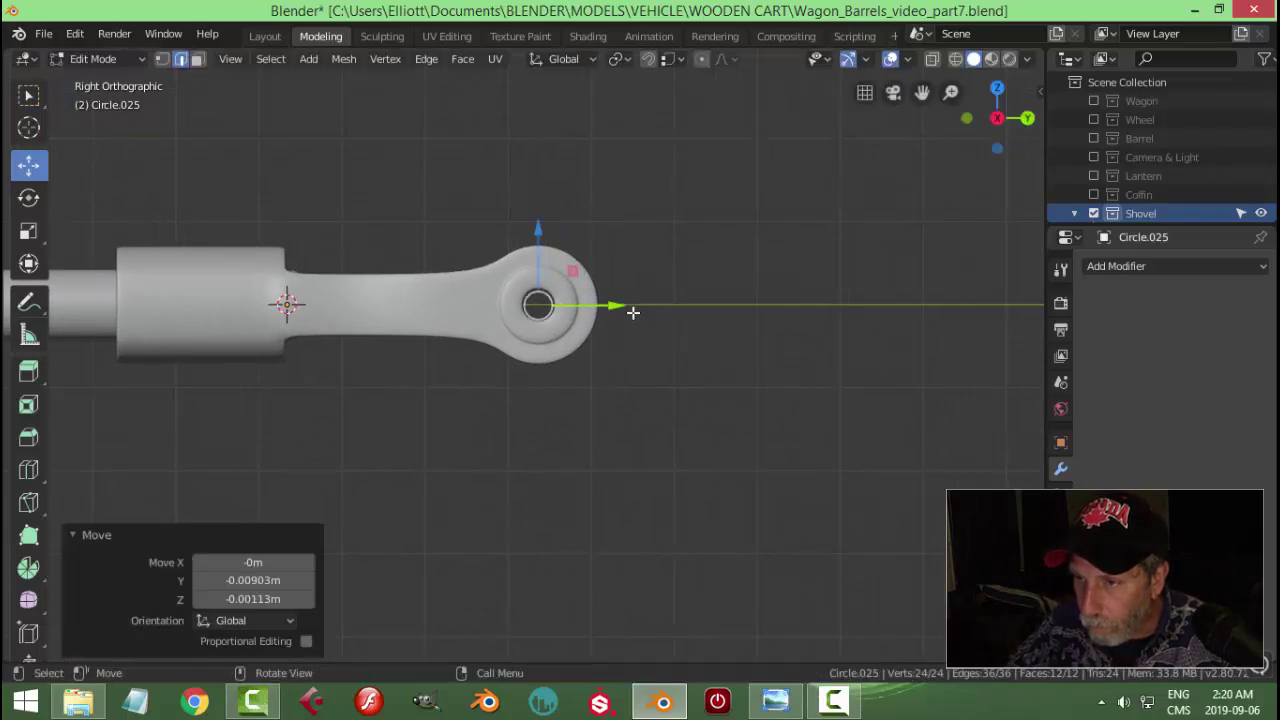
click(616, 307)
middle_drag(616, 307, 486, 323)
scroll(519, 360, down, 3)
key(alt+a)
- Add a centred loop cut around the crossbar's middle and bevel it into a band
key(ctrl+r)
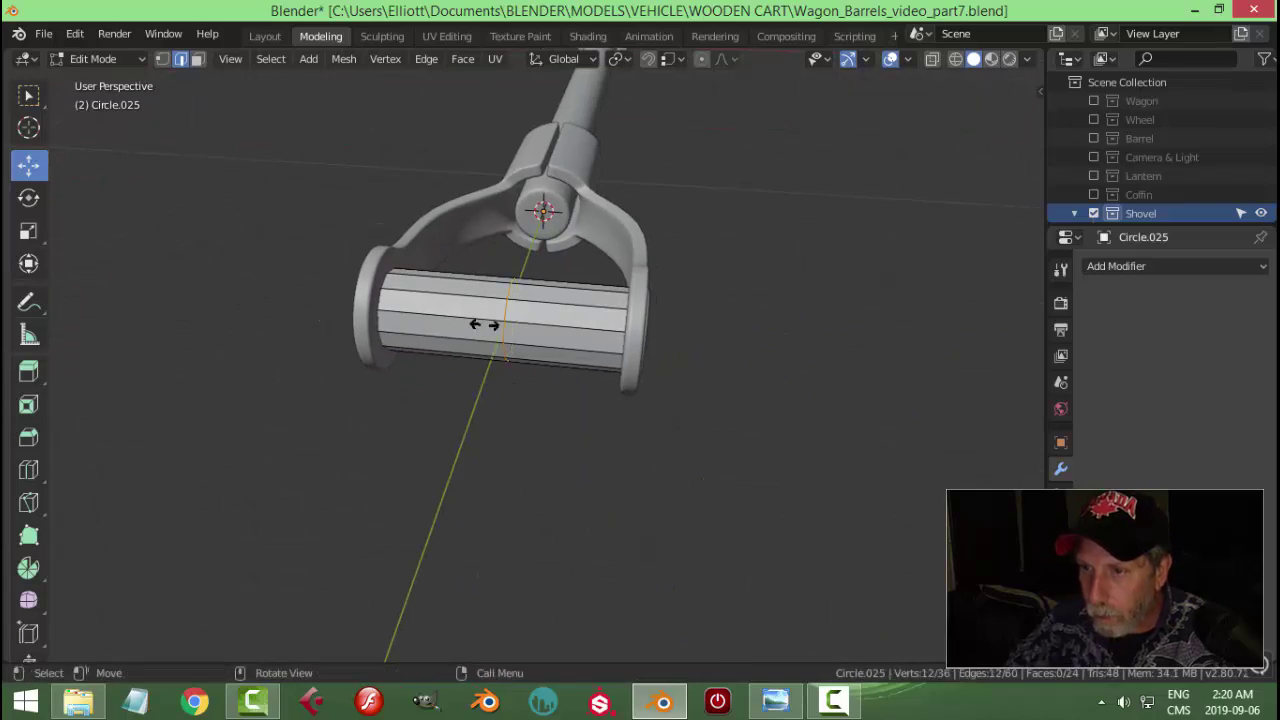
click(545, 346)
right_click(545, 346)
key(ctrl+b)
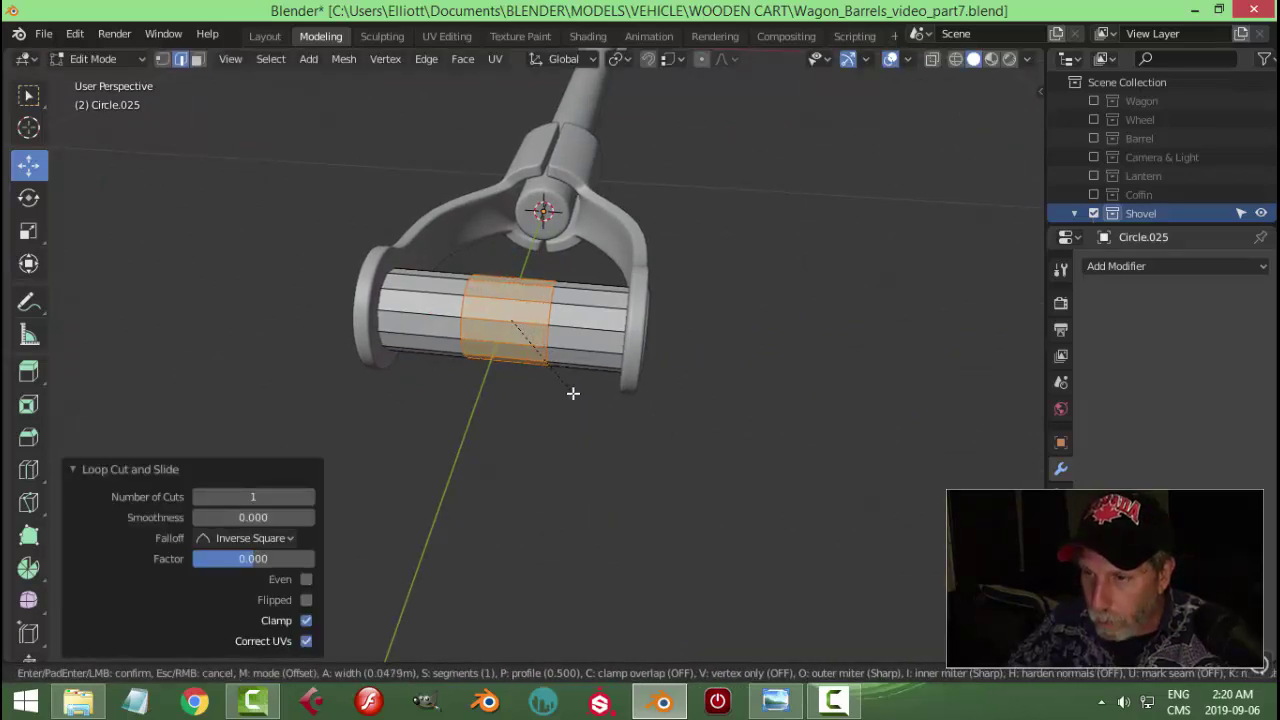
click(572, 393)
- Scale the middle edge loop with soft falloff to 1.162 for a slight bulge
key(alt+a)
alt+click(510, 315)
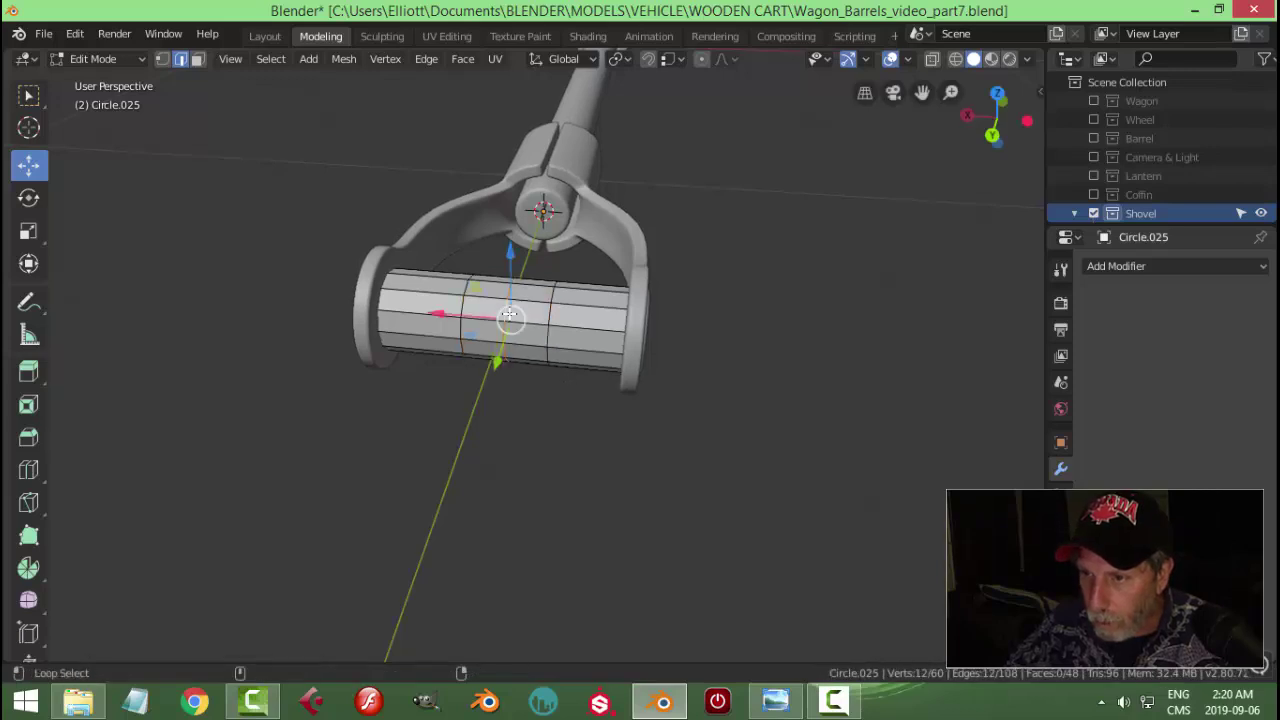
middle_drag(681, 332, 674, 343)
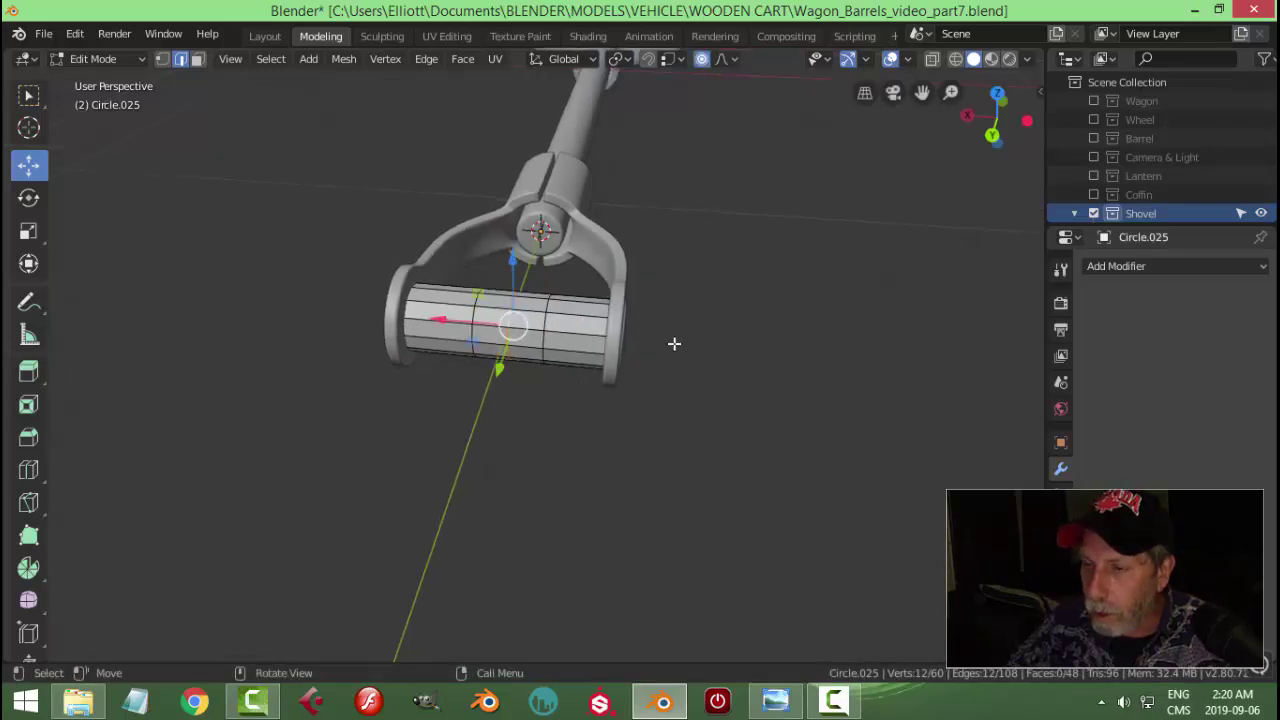
key(s)
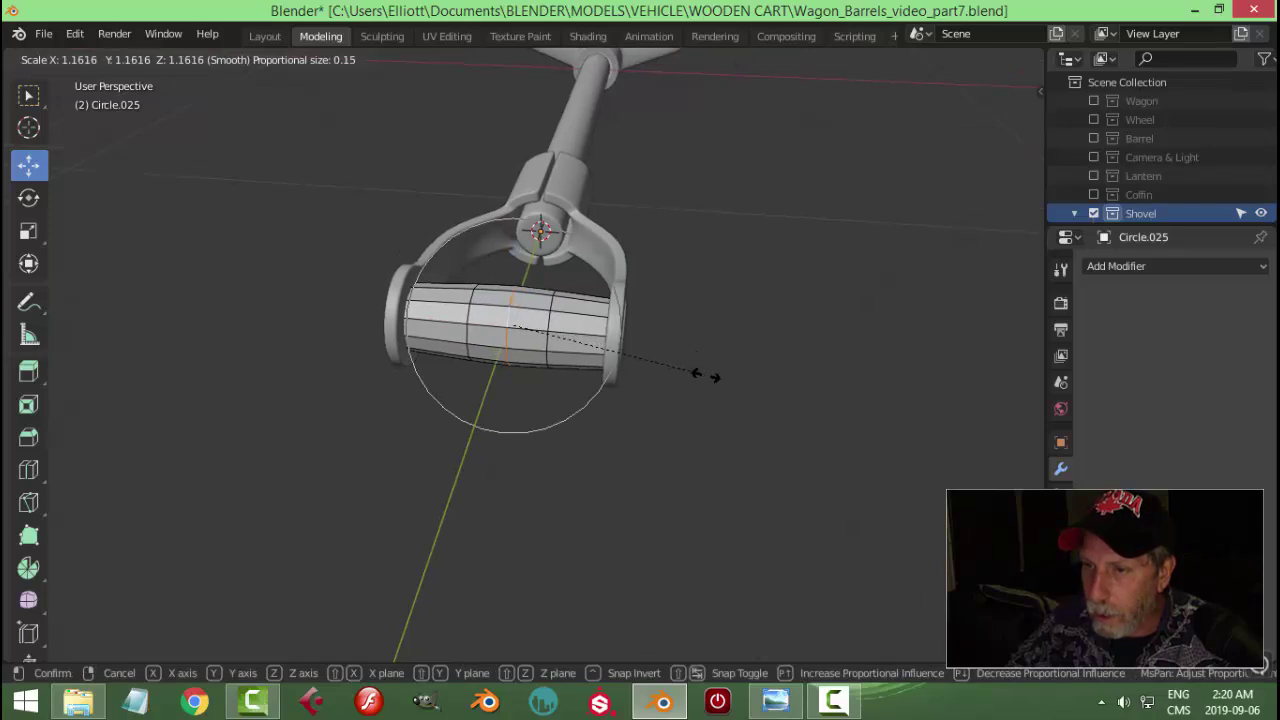
click(705, 375)
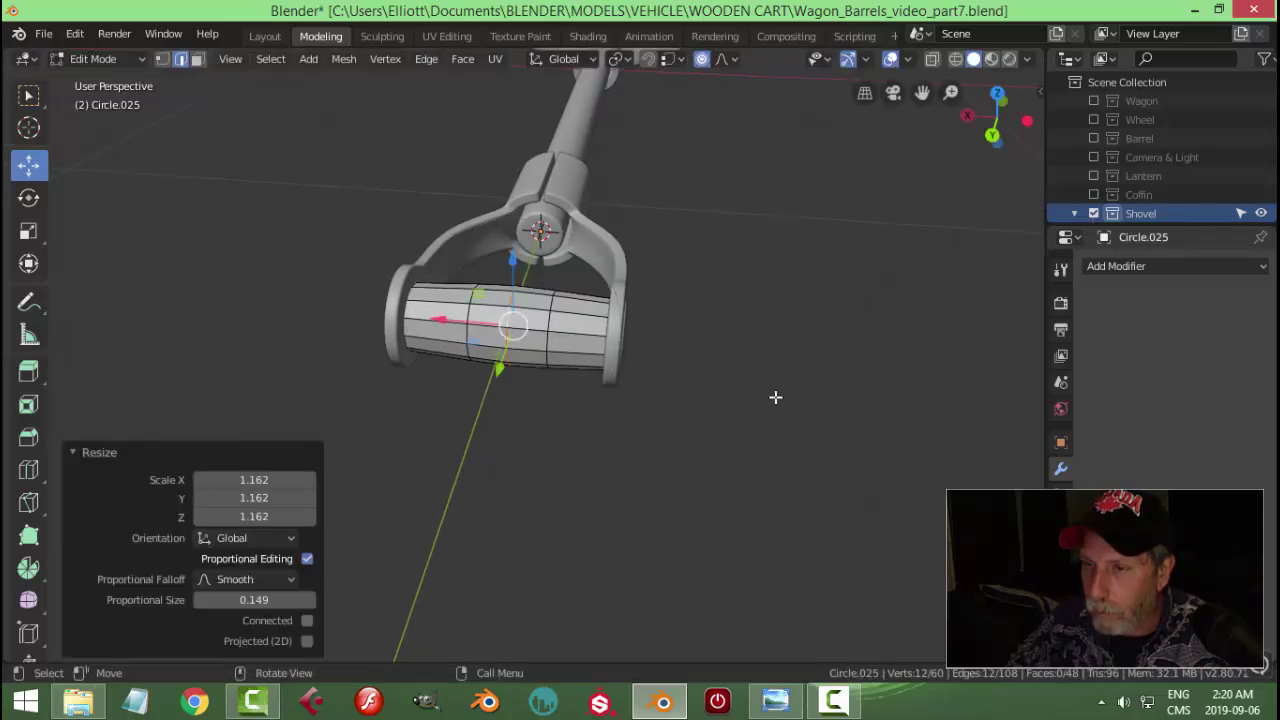
- Switch to Object Mode and apply Shade Smooth to the shovel
key(Tab)
scroll(747, 394, down, 3)
right_click(548, 354)
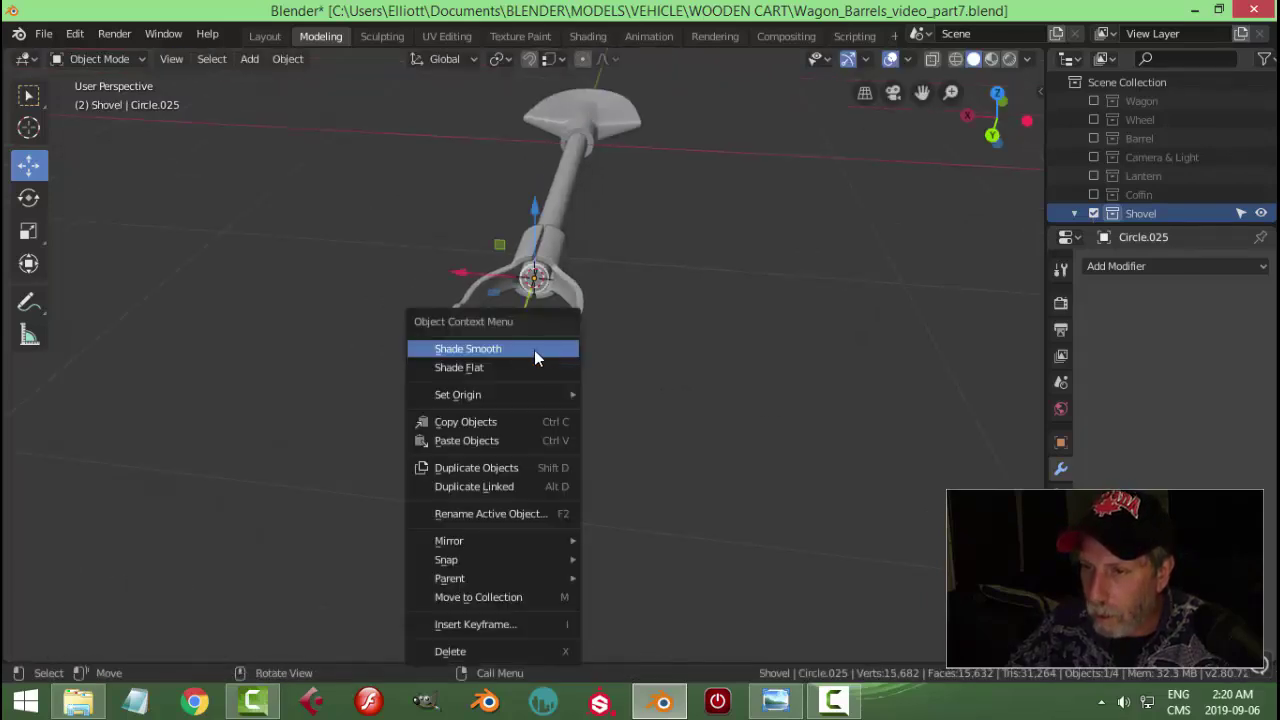
click(534, 350)
scroll(704, 352, up, 3)
alt+middle_drag(704, 352, 700, 423)
scroll(513, 449, up, 2)
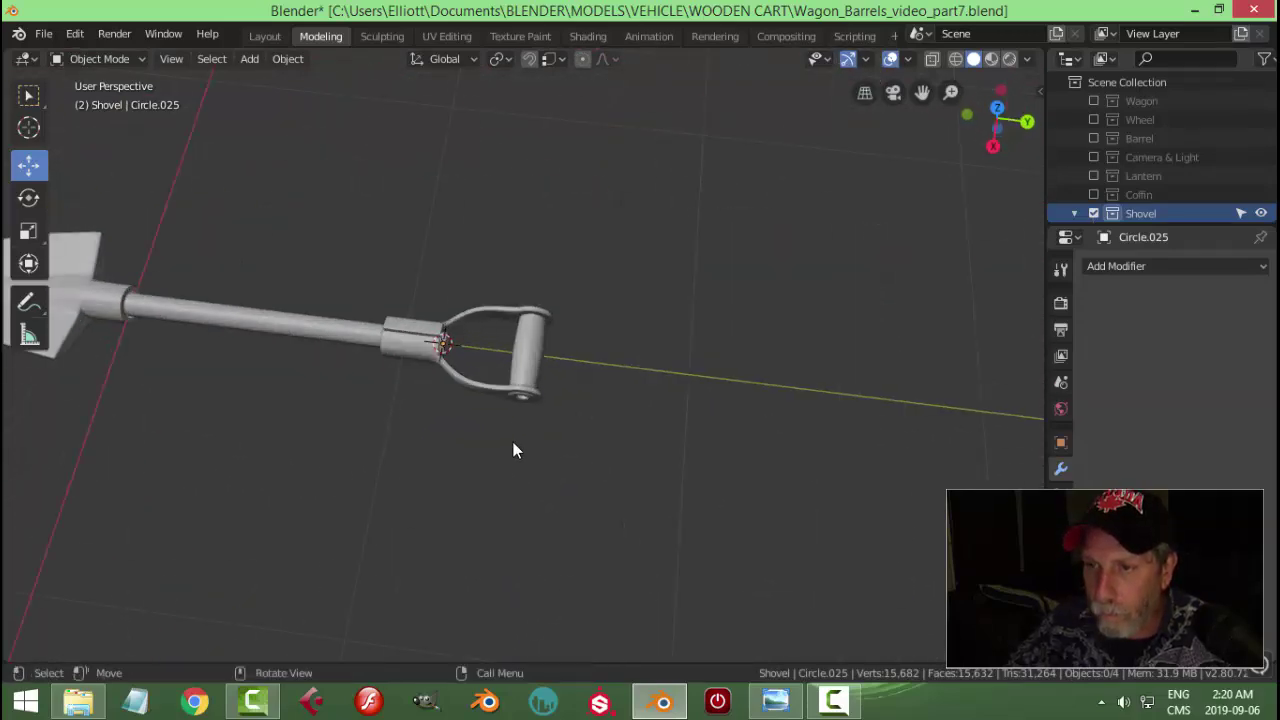
mouse_move(513, 449)
middle_down()
mouse_move(580, 417)
mouse_move(594, 349)
mouse_move(557, 267)
mouse_move(574, 404)
mouse_move(531, 459)
middle_up()
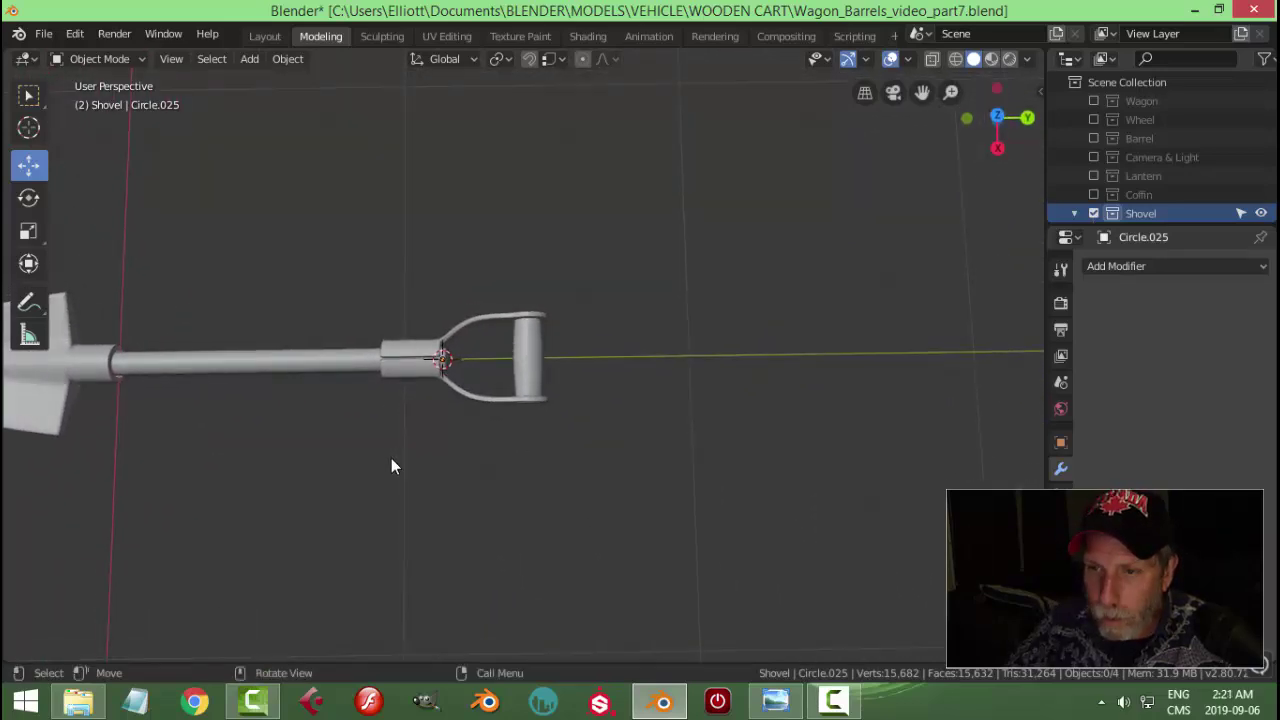
scroll(457, 414, down, 3)
middle_drag(457, 414, 471, 277)
- Scale the Circle.025 crossbar at the grip end down to 0.841
click(471, 277)
scroll(471, 277, up, 3)
scroll(523, 323, down, 3)
middle_drag(523, 323, 490, 240)
click(490, 240)
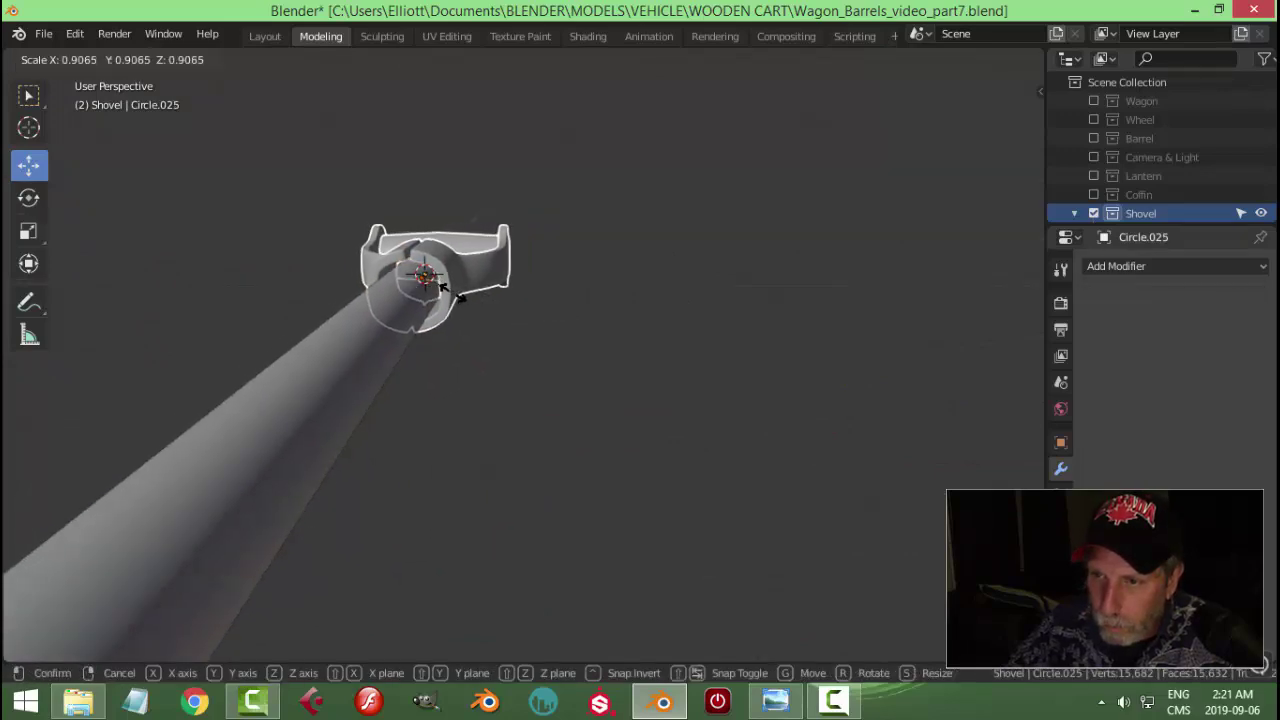
click(392, 256)
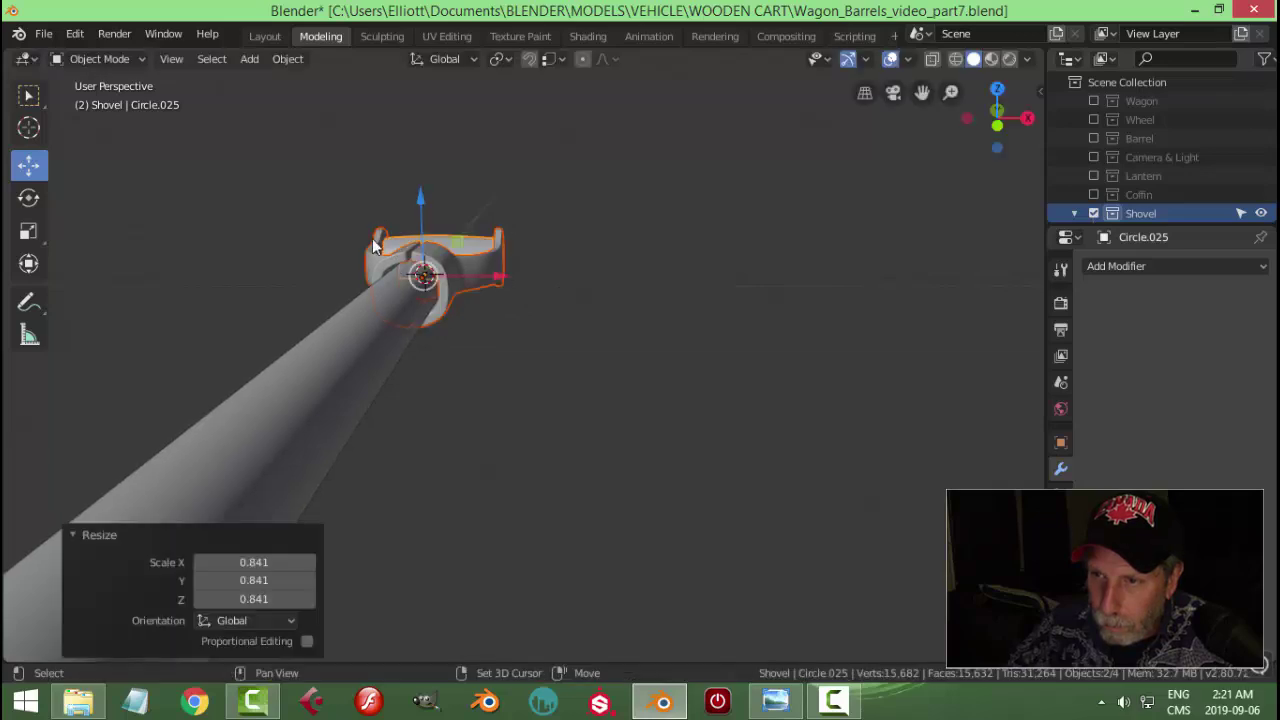
scroll(572, 290, down, 5)
middle_drag(572, 290, 623, 421)
- Save the file as Wagon_Barrels_video_part7.blend
key(ctrl+s)
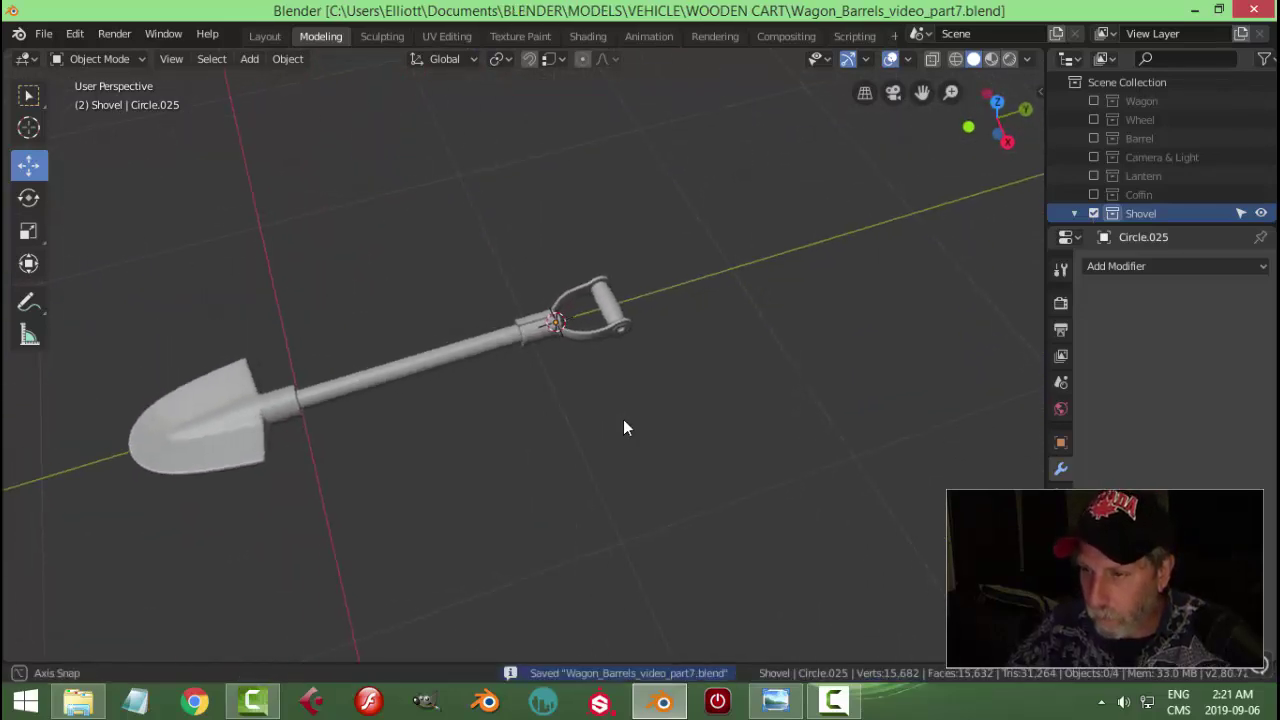
scroll(597, 410, up, 5)
scroll(590, 410, down, 6)
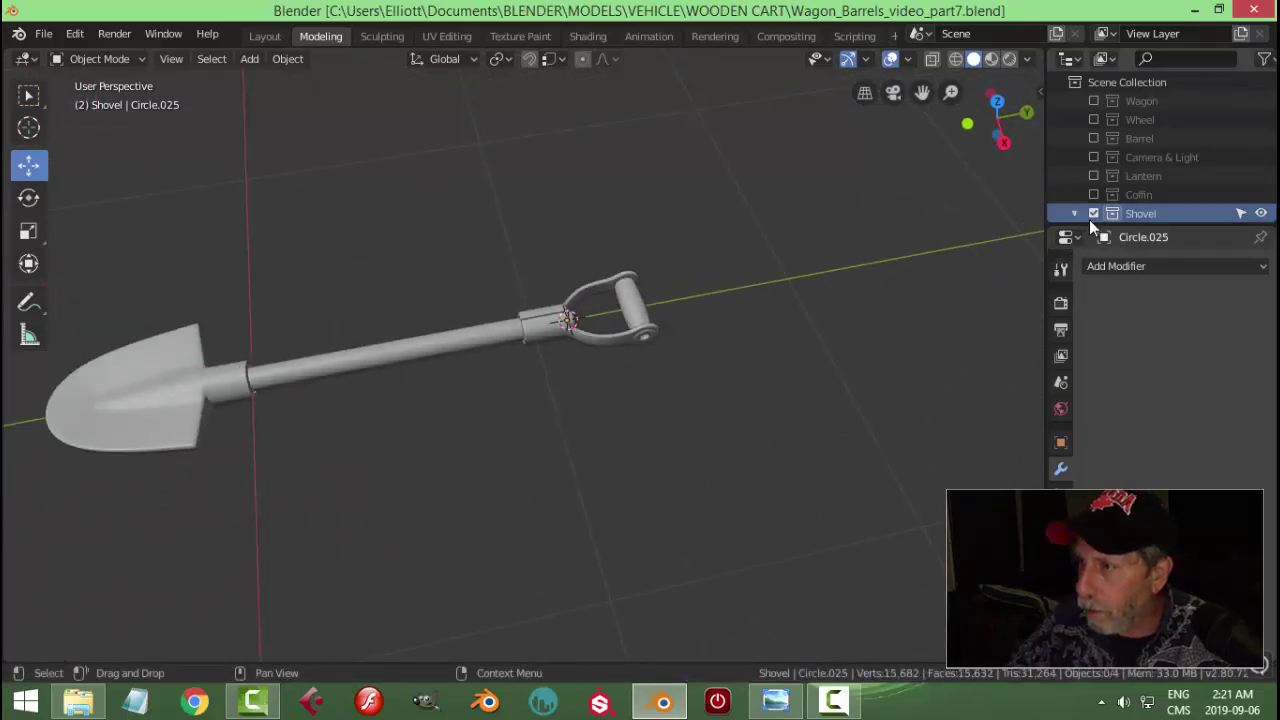
- Make the Coffin, Lantern, Barrel, Wheel and Wagon collections visible again
click(1093, 194)
click(1093, 175)
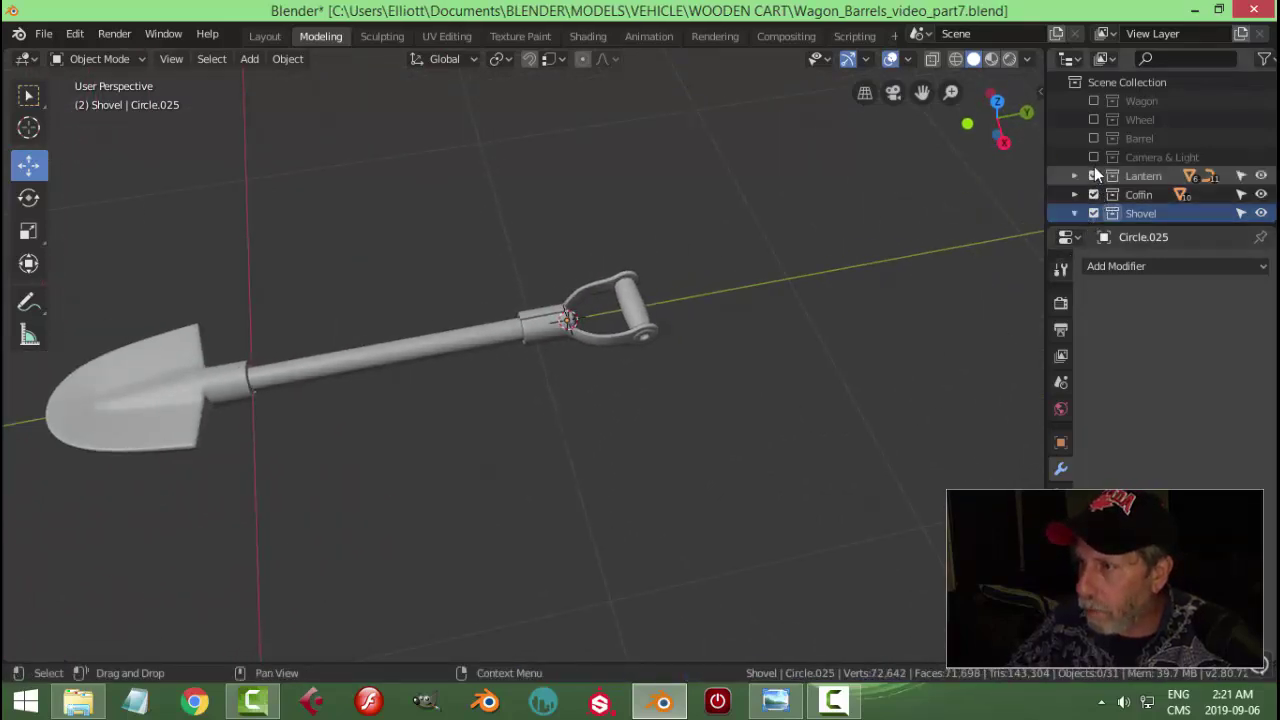
click(1092, 138)
click(1093, 119)
click(1093, 101)
middle_drag(1016, 207, 655, 227)
- Select all objects in the Shovel collection and move them 0.949 m along X
right_click(1160, 212)
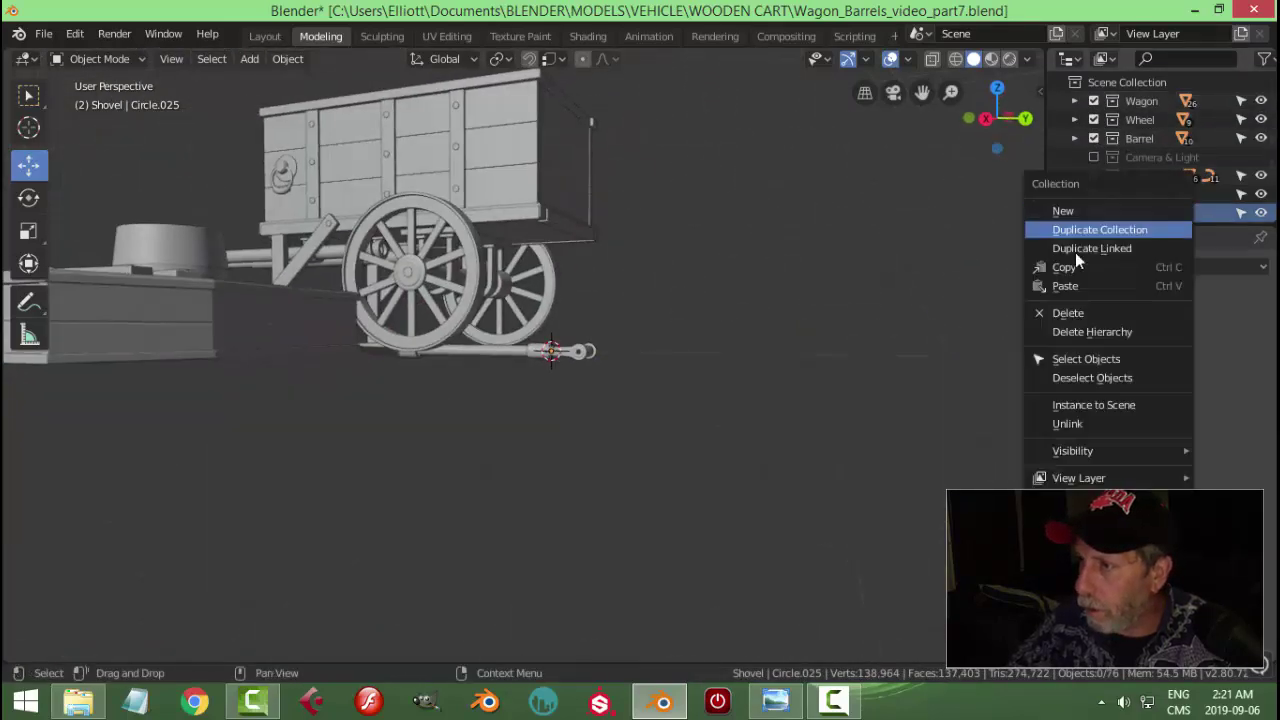
click(1080, 358)
middle_drag(660, 355, 478, 372)
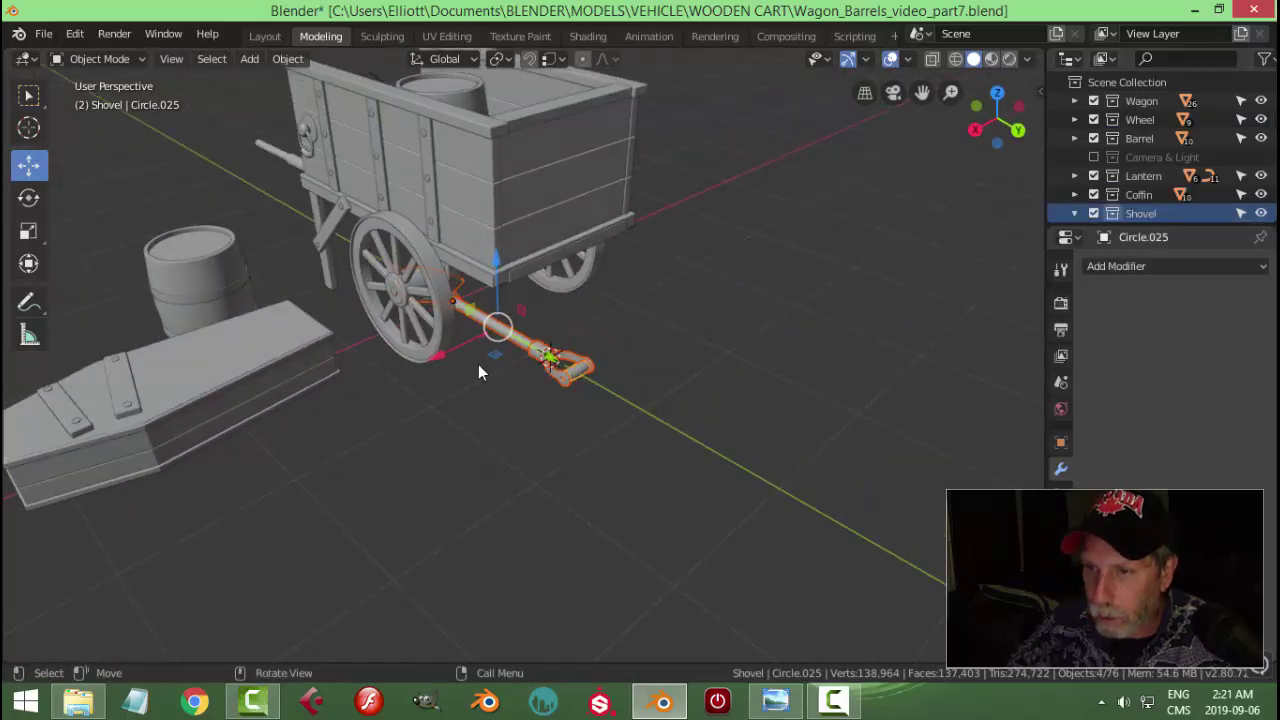
key(g)
key(x)
click(340, 382)
- Stand the shovel upright with a 90° X rotation and raise it 0.825 m
middle_drag(340, 382, 553, 446)
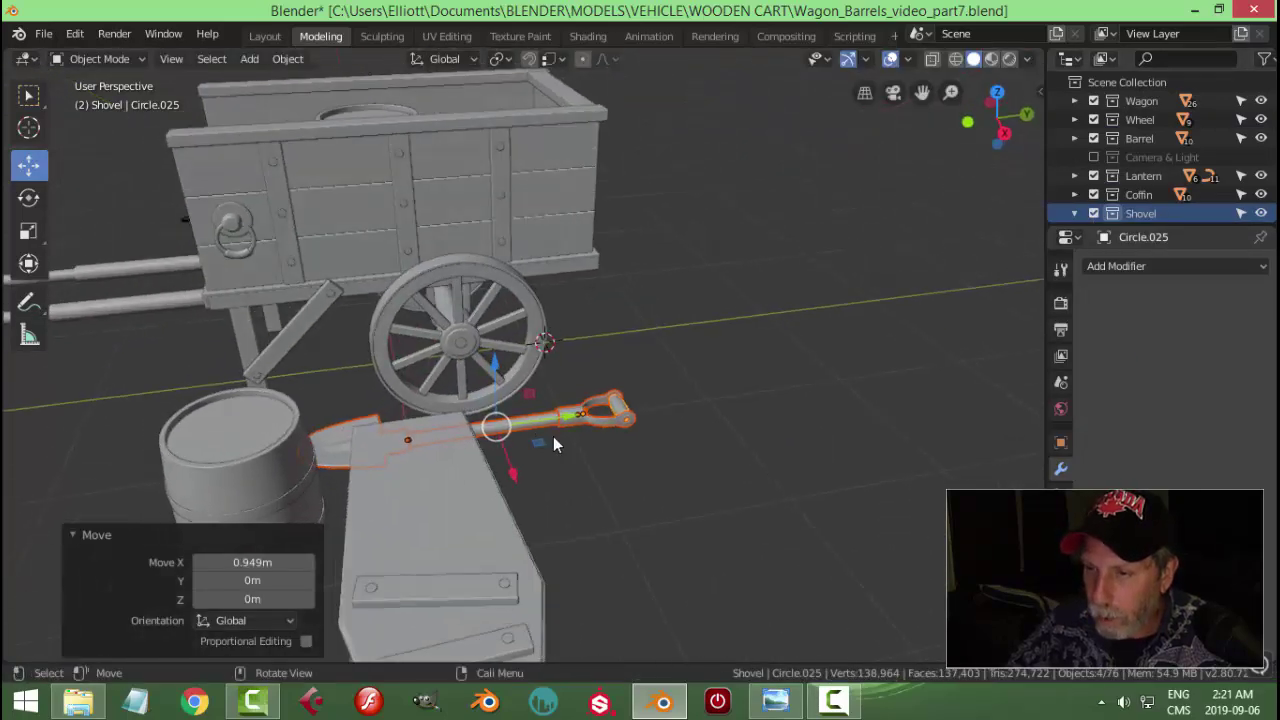
text(rx)
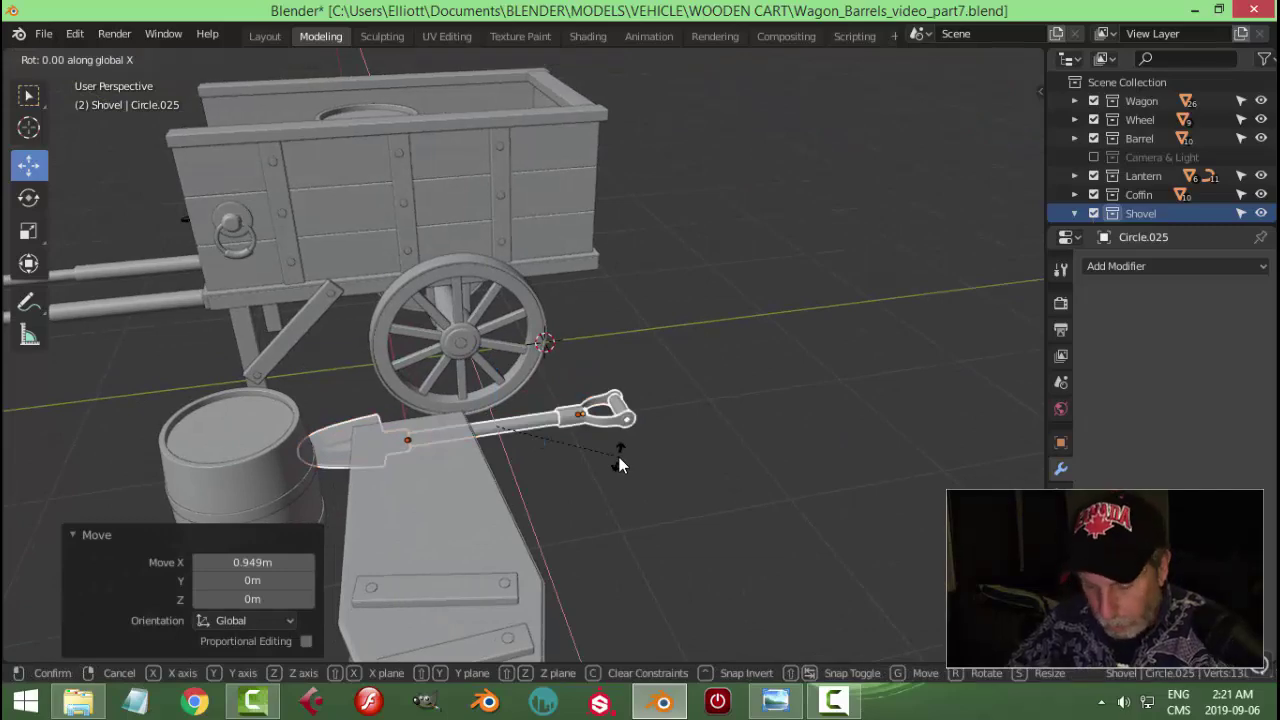
text(90)
key(Return)
key(g)
key(z)
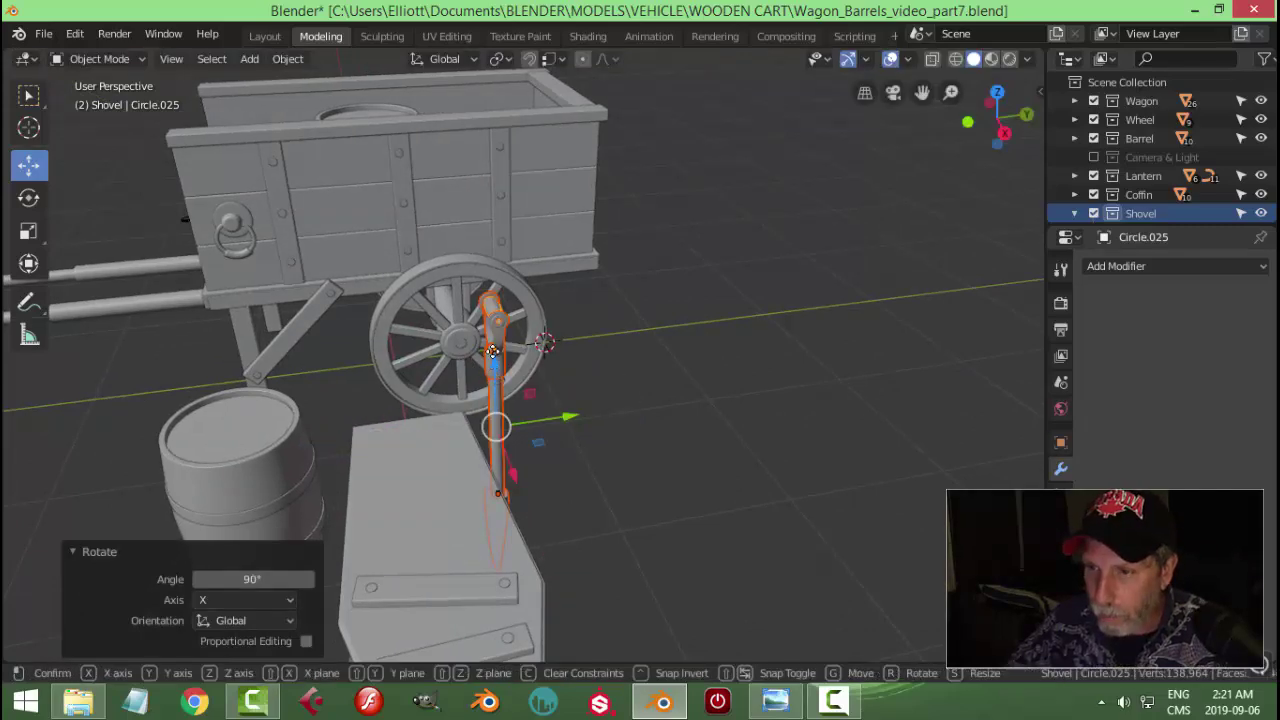
click(615, 280)
- Shift the shovel 0.245 m along X and scale it down to 0.888
middle_drag(615, 280, 689, 306)
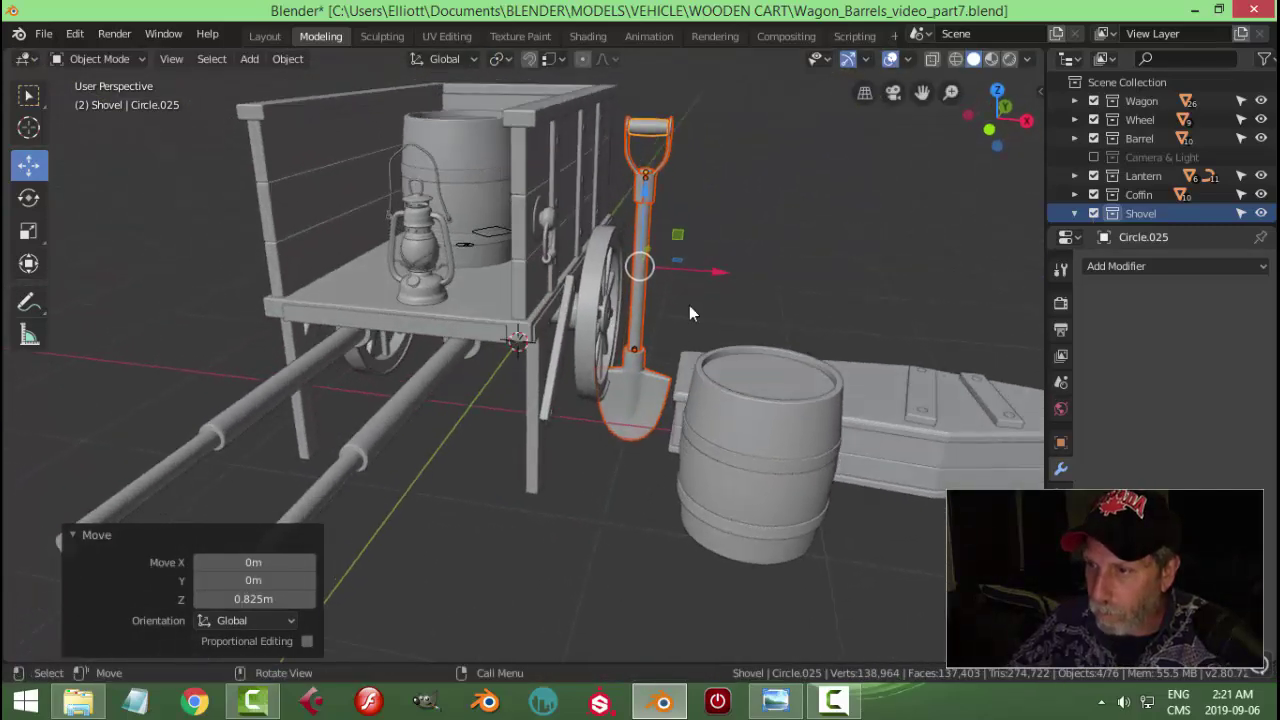
key(g)
key(x)
click(773, 285)
middle_drag(773, 285, 715, 331)
key(s)
click(551, 363)
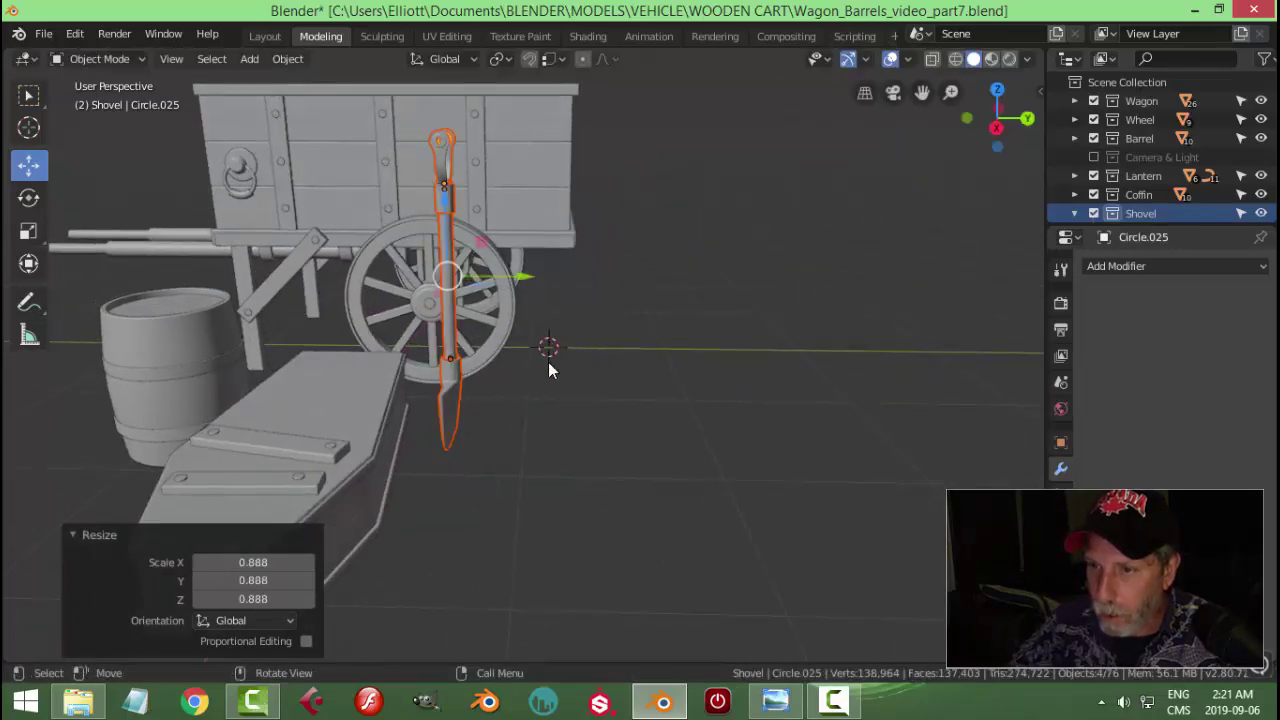
mouse_move(551, 363)
middle_down()
mouse_move(650, 371)
mouse_move(673, 401)
mouse_move(706, 365)
mouse_move(554, 358)
middle_up()
- Nudge the shovel slightly along X and 0.323 m along Y beside the wheel
key(g)
key(x)
click(709, 353)
key(g)
key(y)
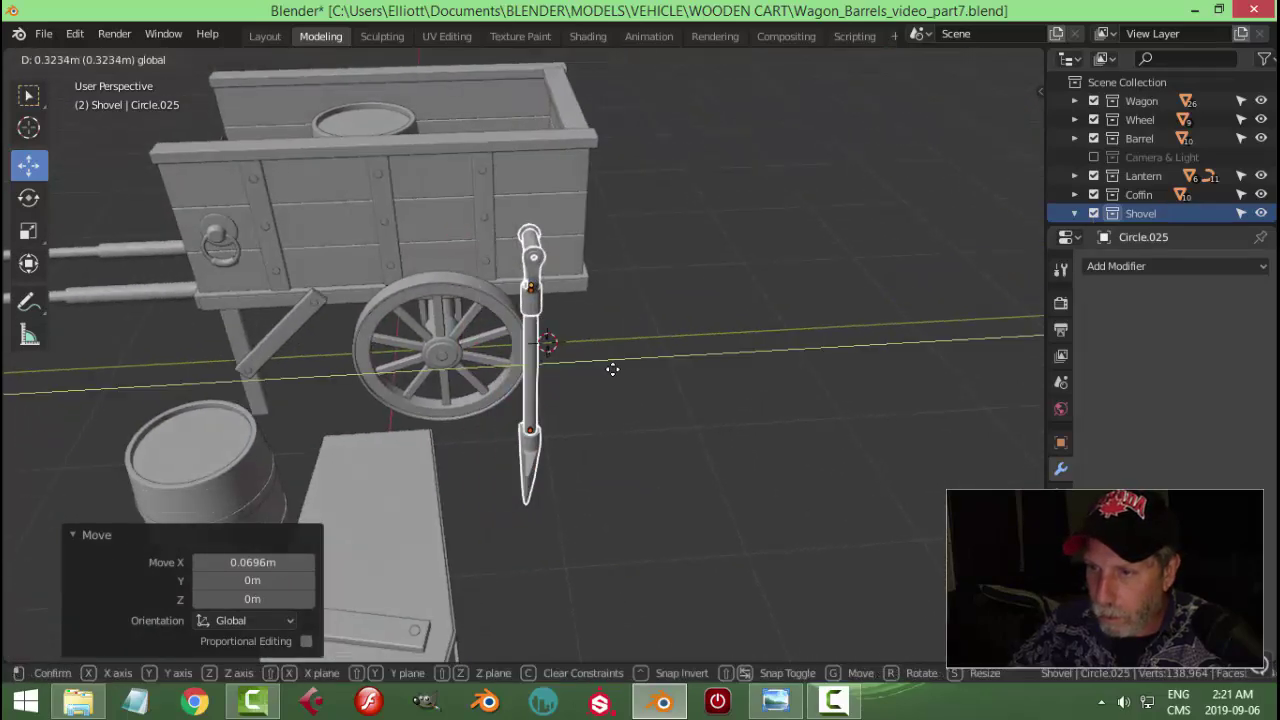
click(614, 366)
middle_drag(629, 393, 528, 512)
- Duplicate the ring in place, raise it 0.558 m on Z and slide it along Y
key(shift+d)
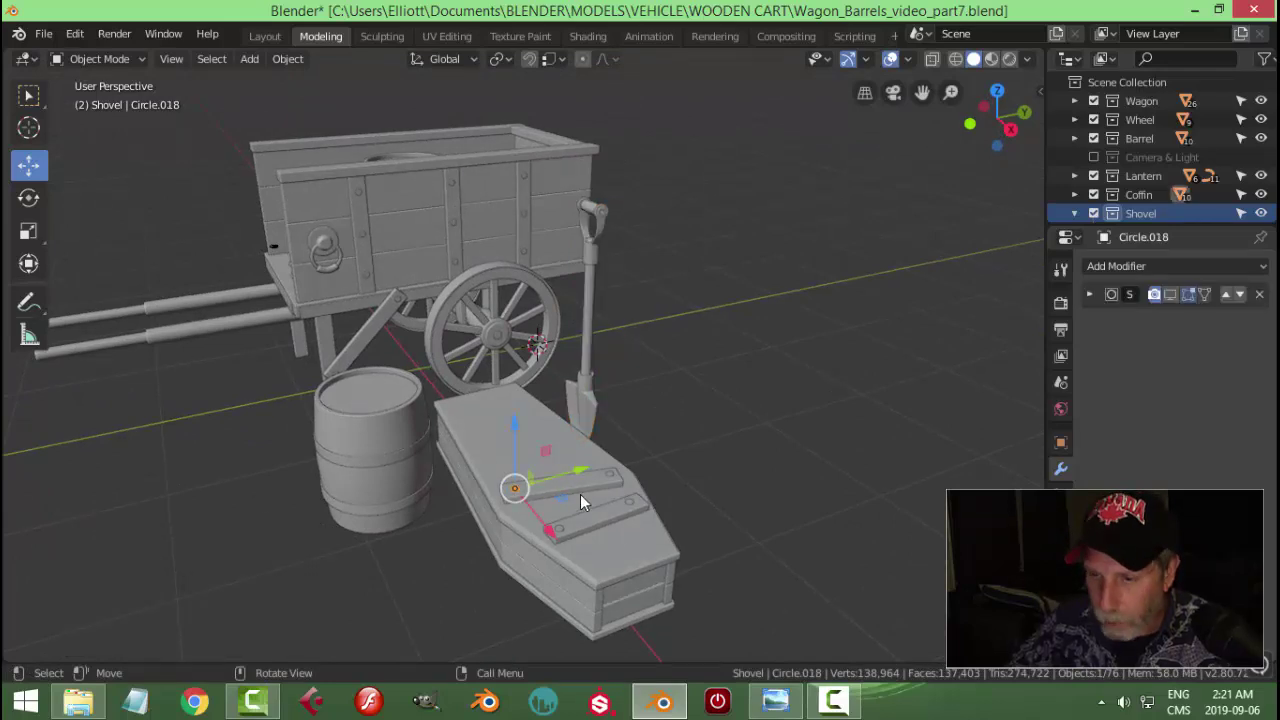
right_click(578, 492)
key(g)
key(z)
click(685, 388)
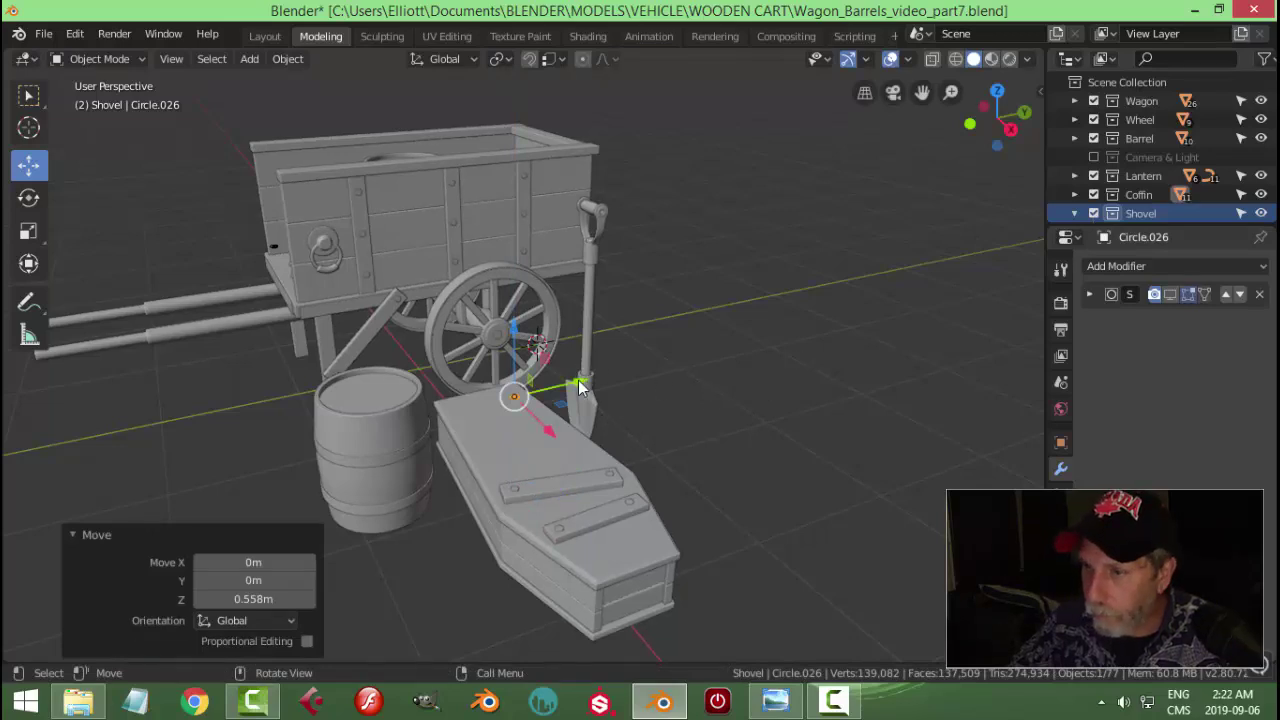
drag(578, 388, 657, 371)
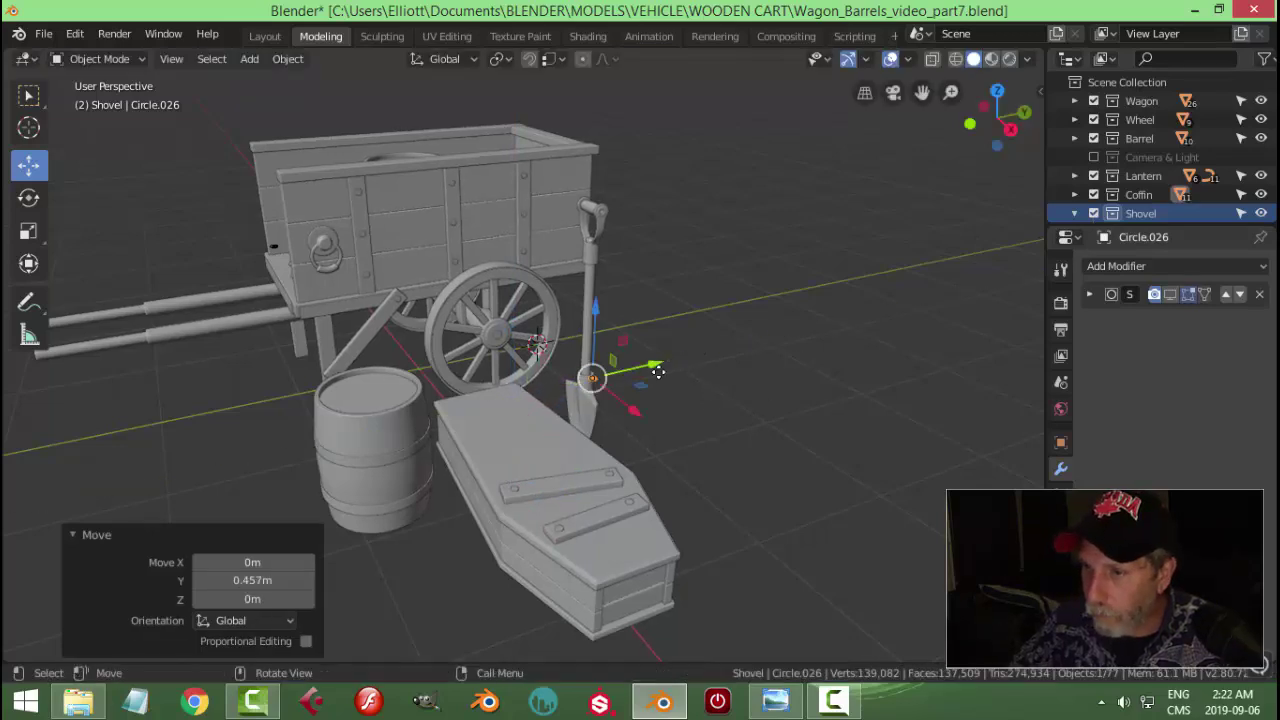
- Move the duplicated ring Circle.026 into the Shovel collection
right_click(596, 378)
click(527, 607)
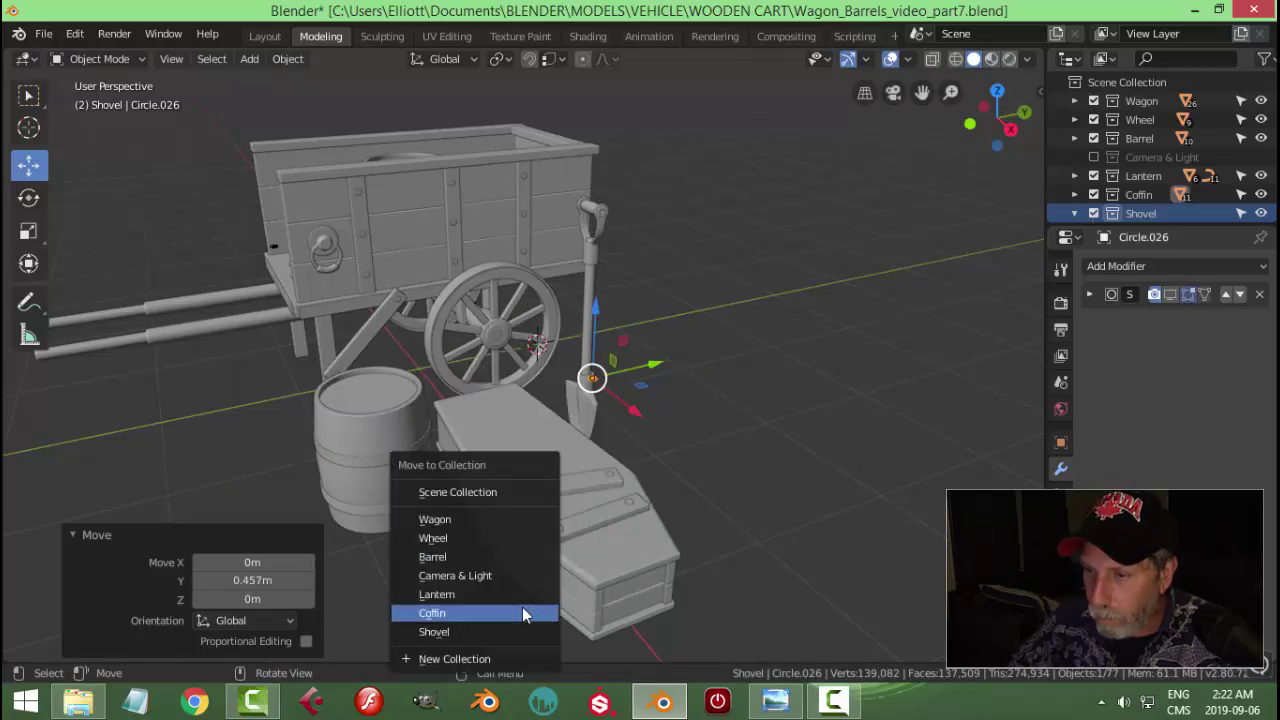
click(459, 632)
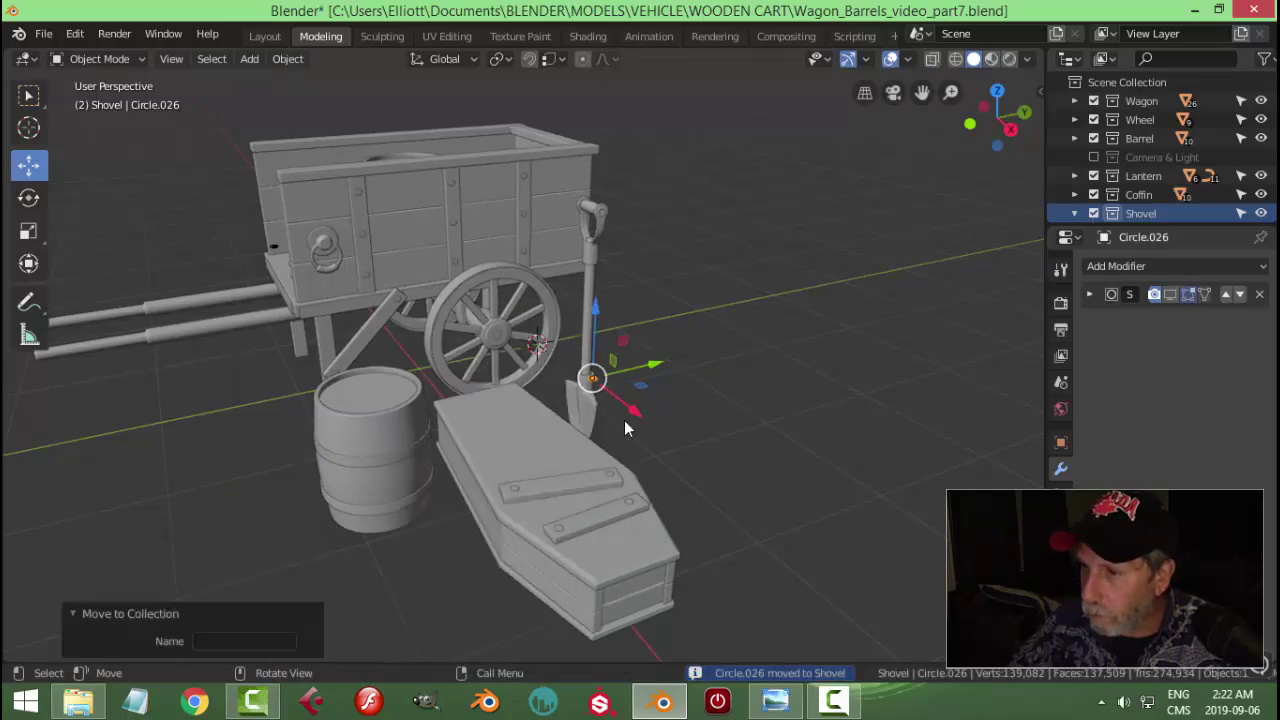
- Shift the ring along X and, in top view, place it beside the shovel shaft
middle_drag(624, 428, 662, 445)
key(g)
key(x)
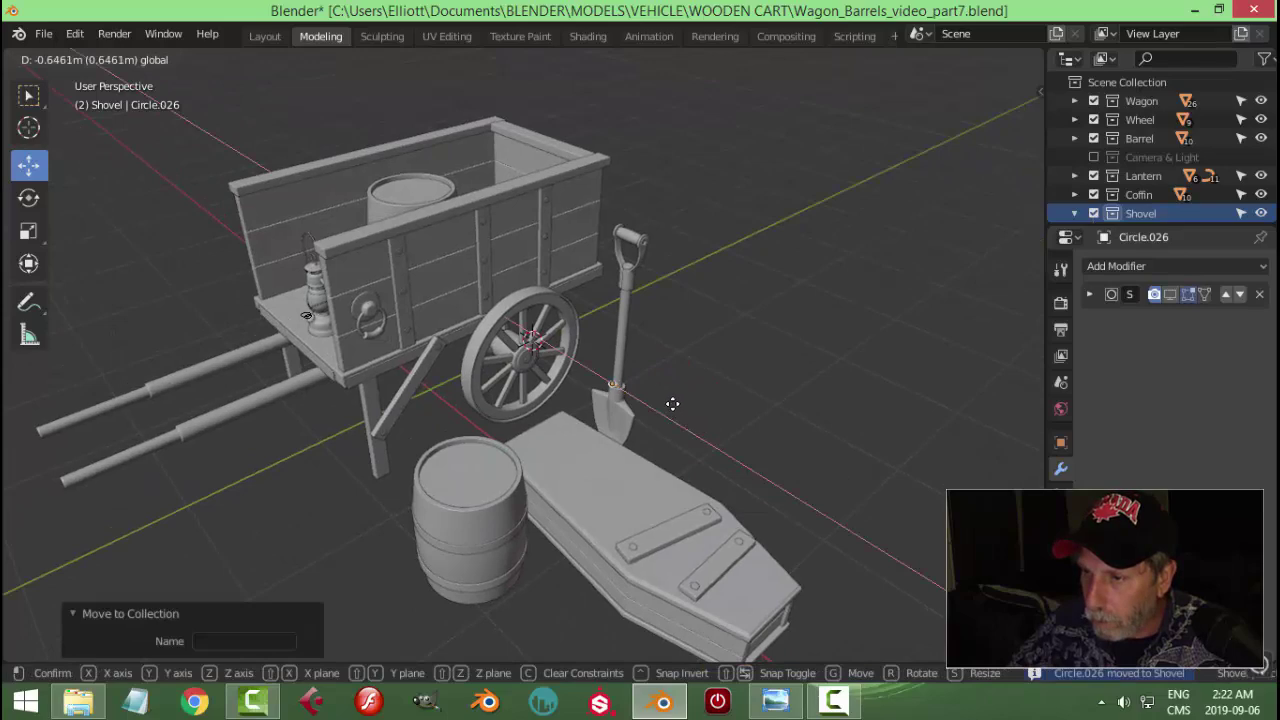
click(718, 405)
key(KP_7)
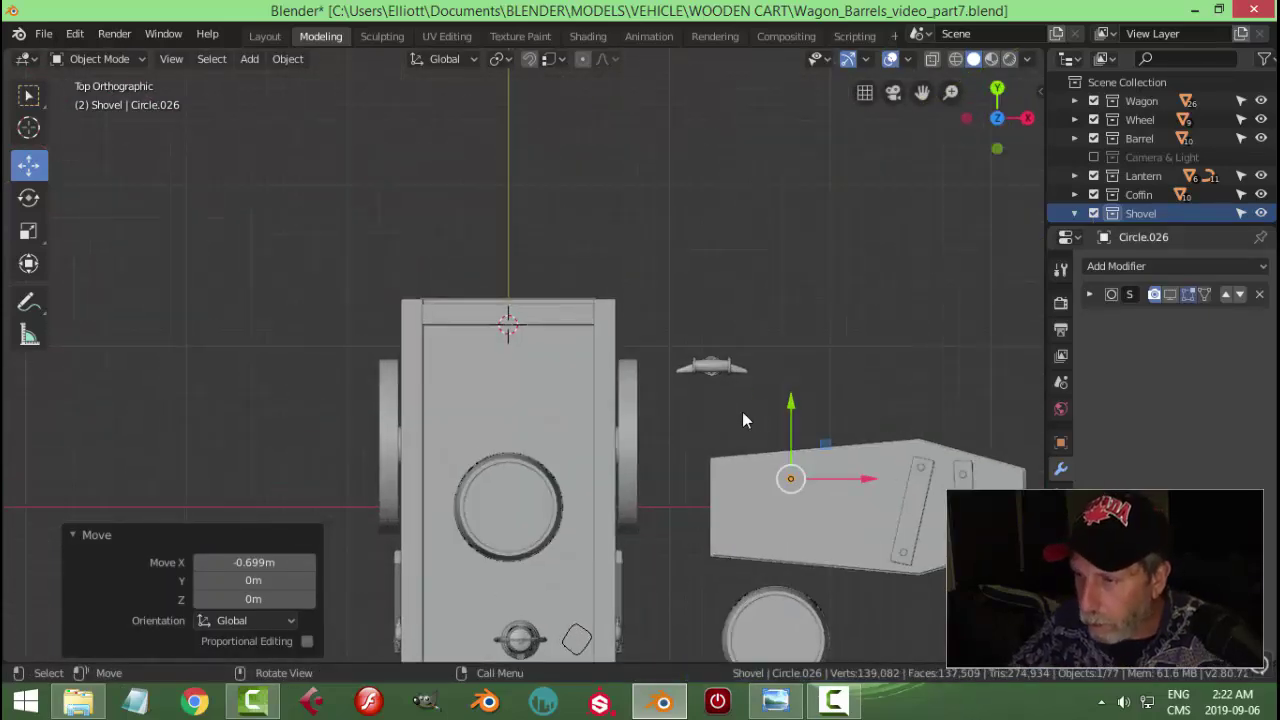
key(g)
click(785, 398)
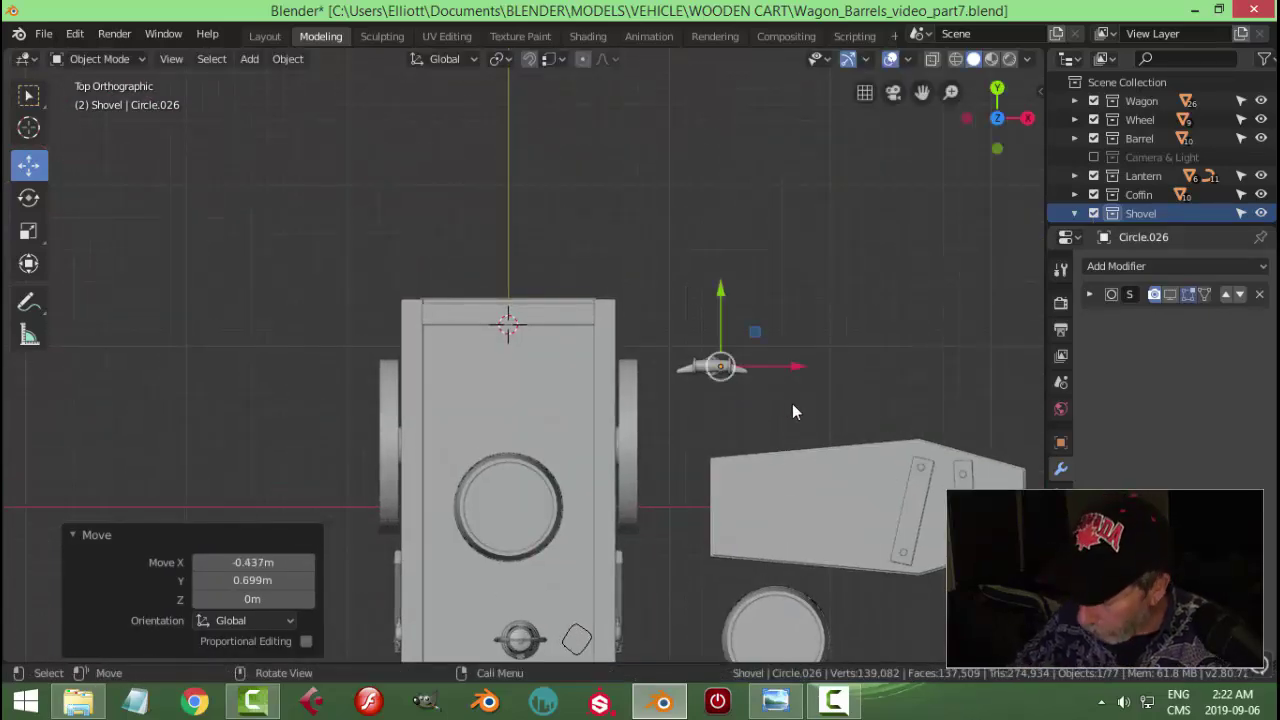
- In front view, raise the ring vertically up to the collar height
key(KP_1)
scroll(792, 403, up, 5)
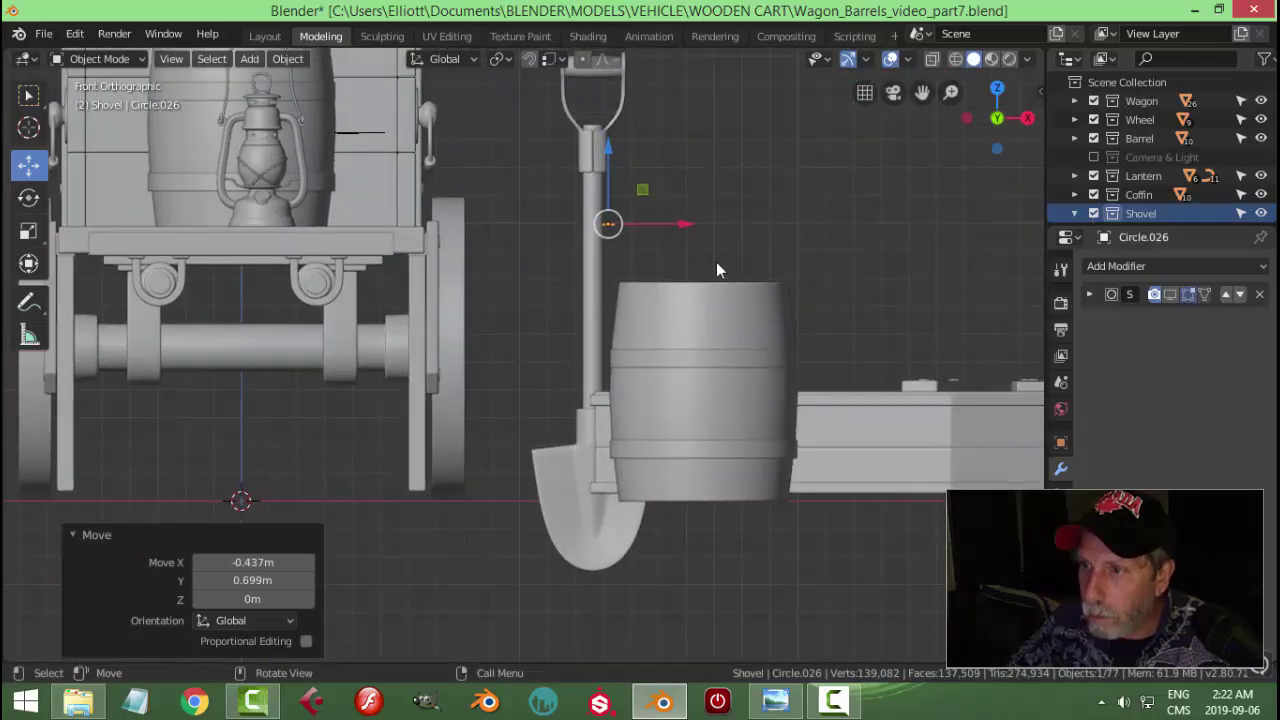
scroll(667, 286, up, 5)
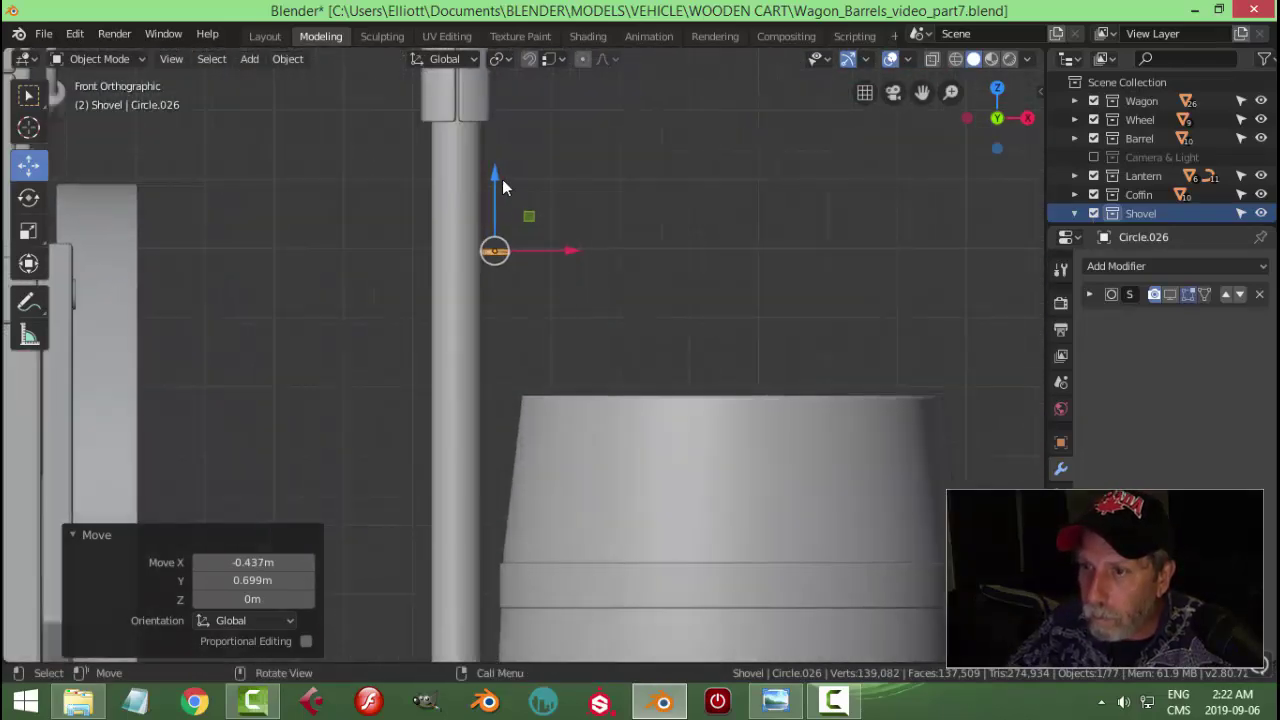
key(g)
key(z)
click(597, 608)
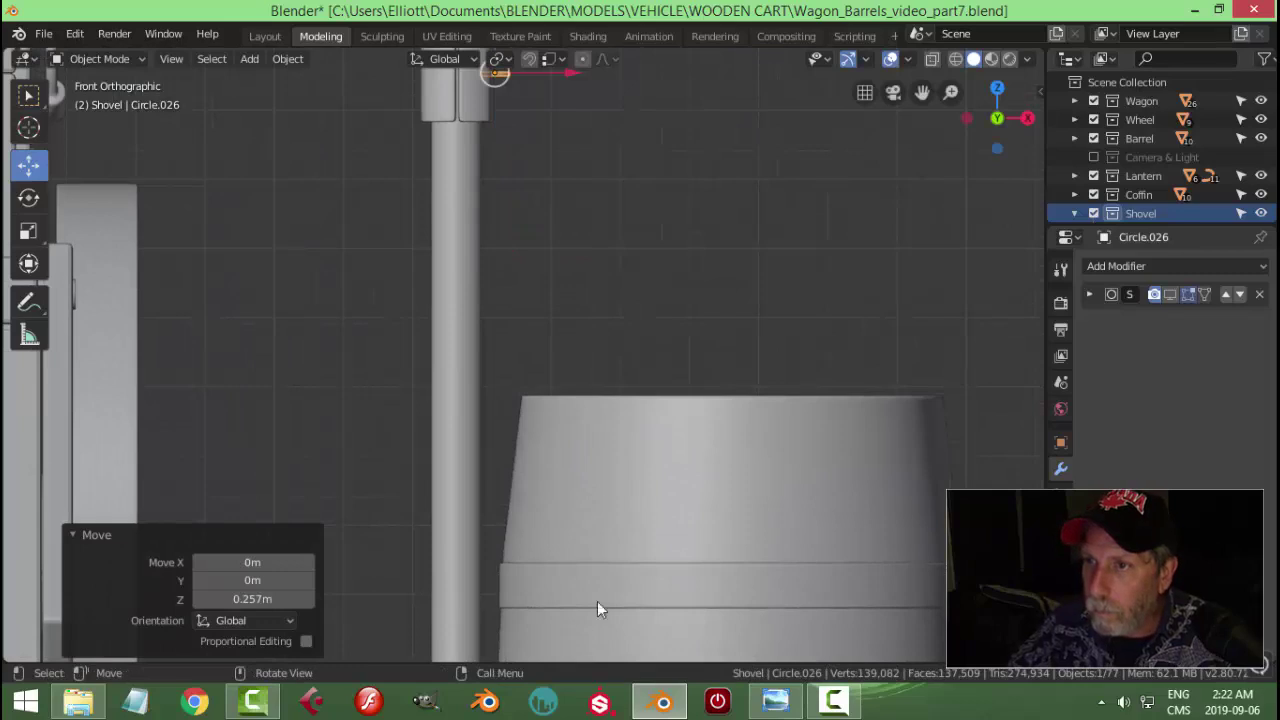
scroll(595, 347, down, 2)
- In side view, rotate the ring 90° about Y, undoing an extra 180° turn
key(KP_3)
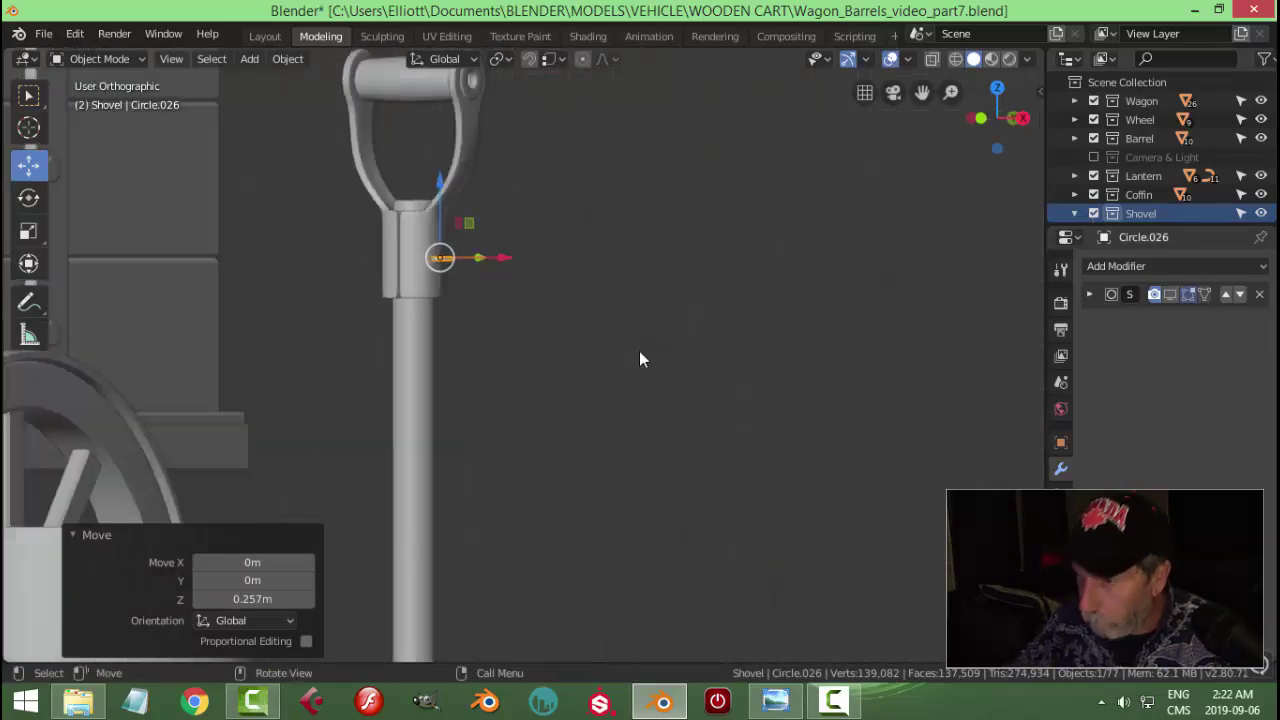
scroll(590, 295, up, 2)
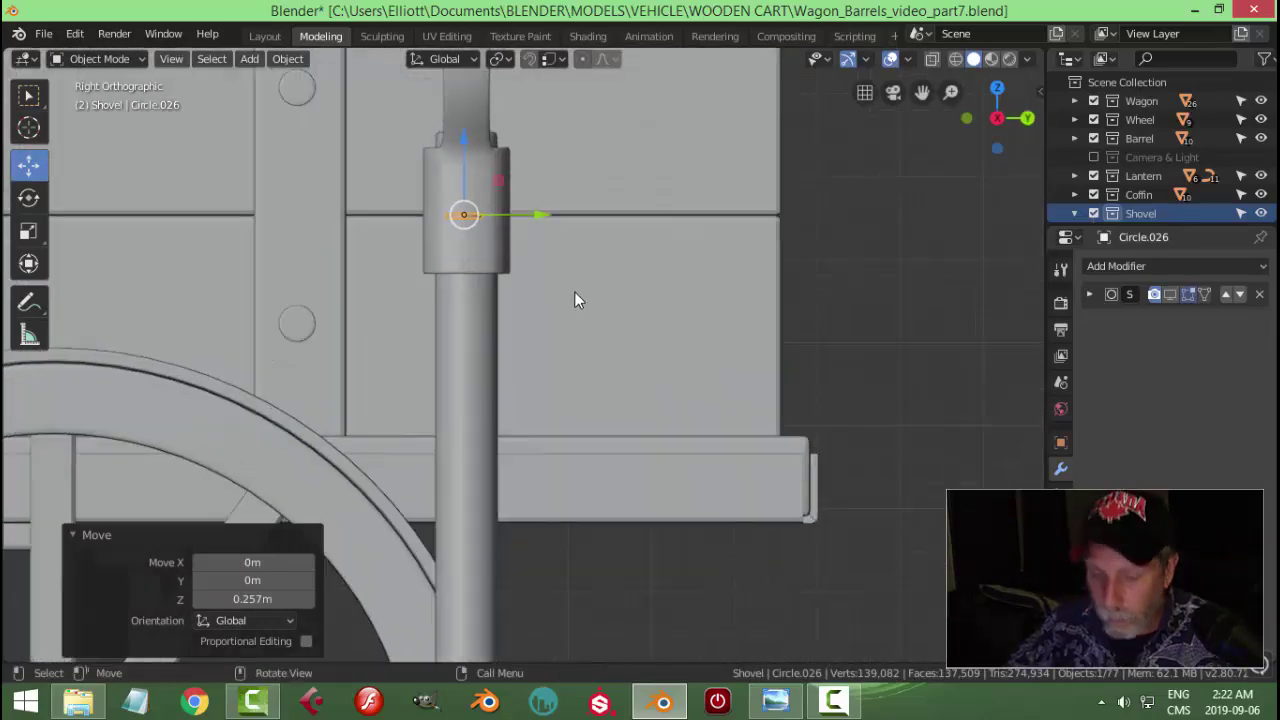
text(ry90)
key(Return)
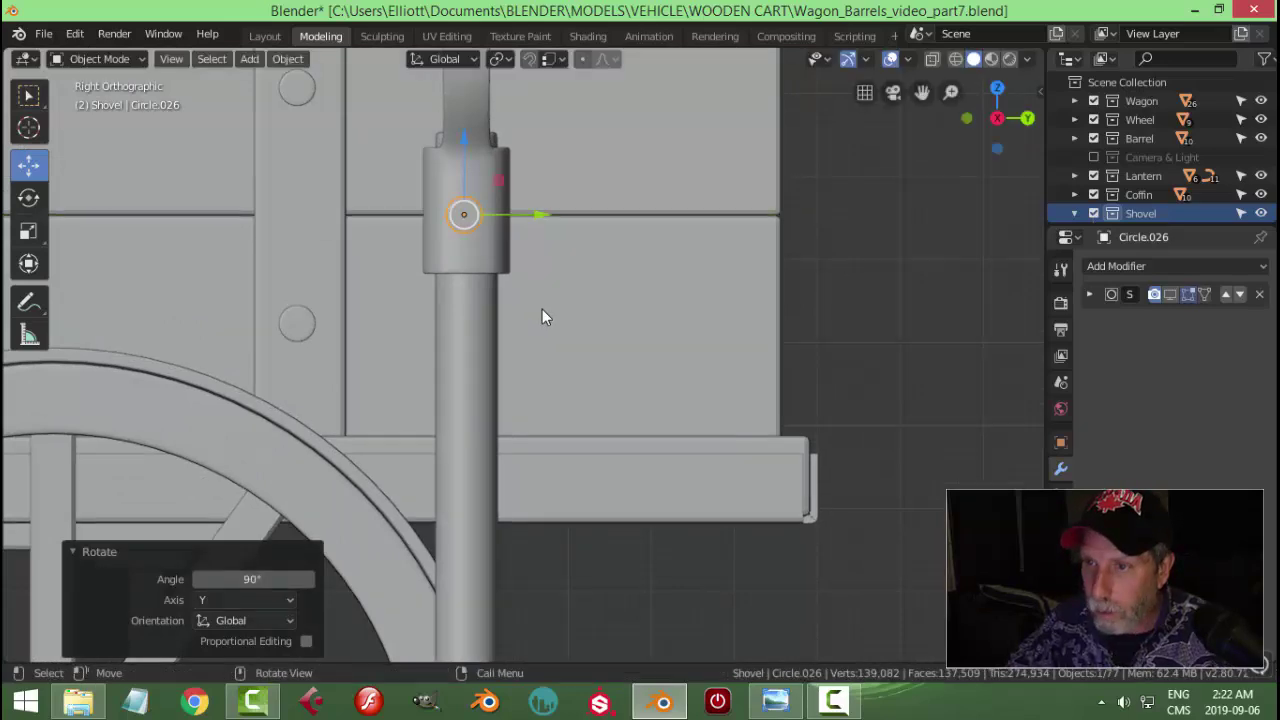
middle_drag(542, 317, 502, 322)
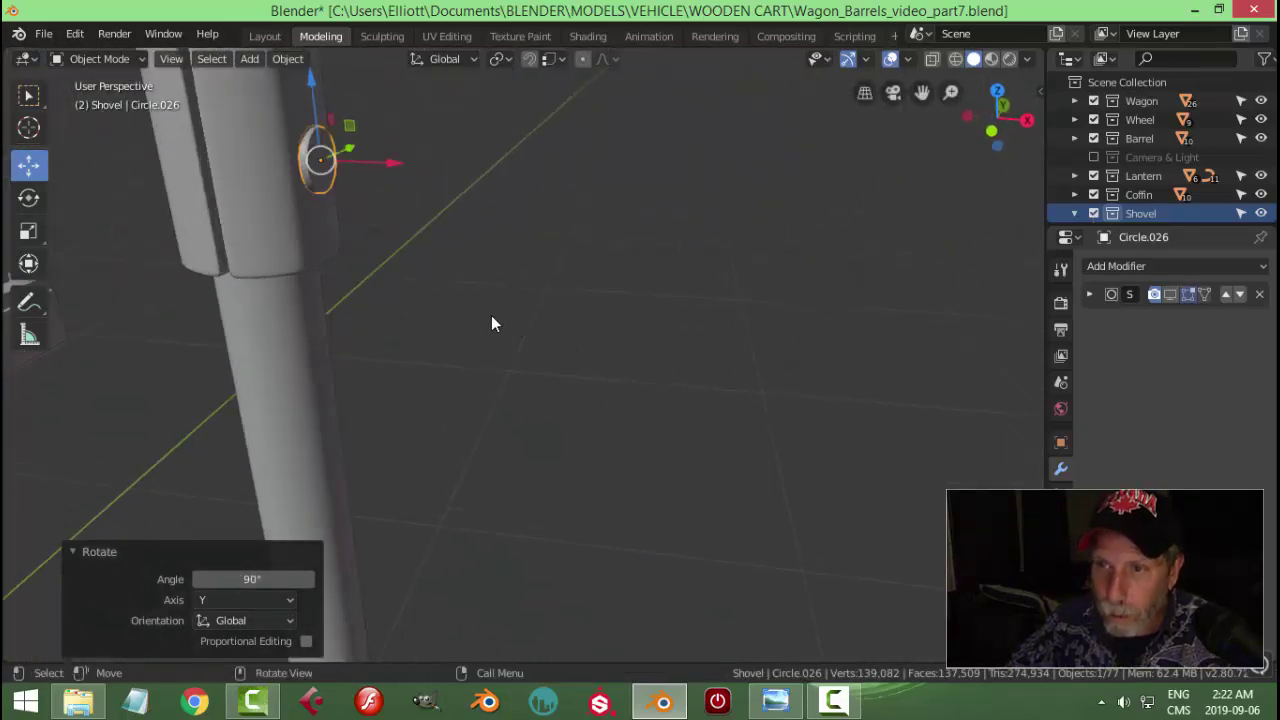
text(ry1)
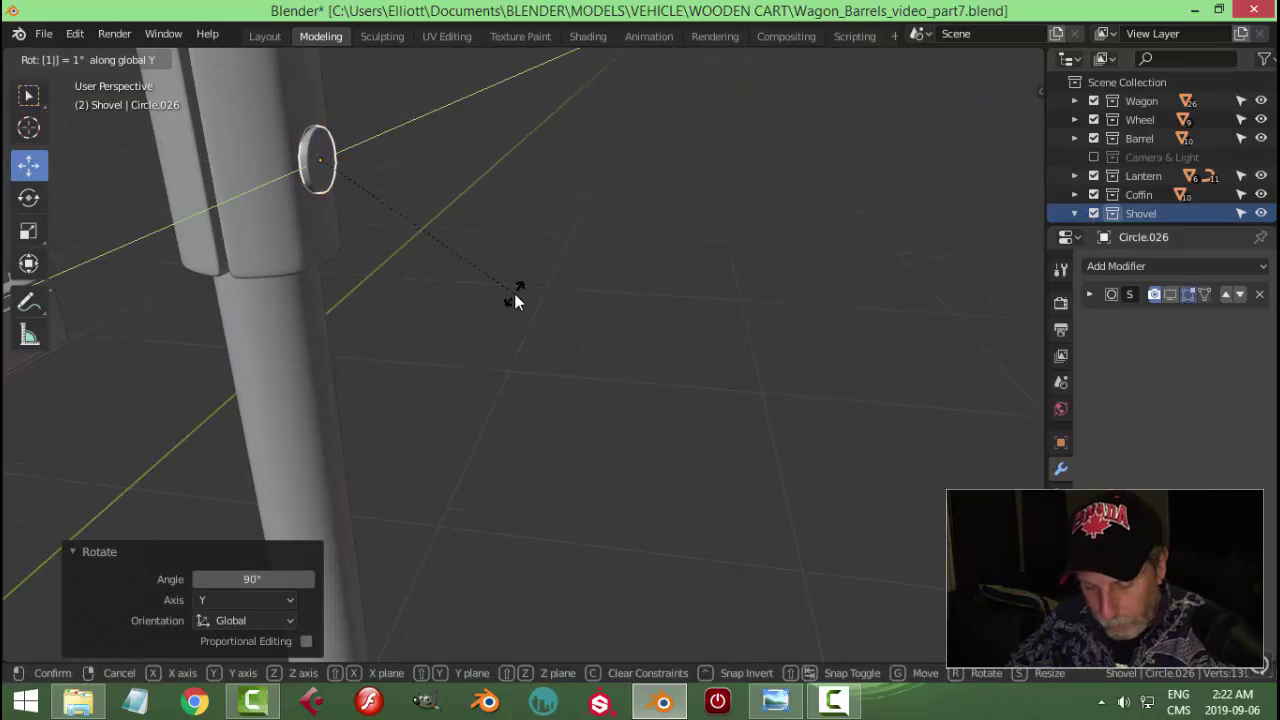
text(80)
key(Return)
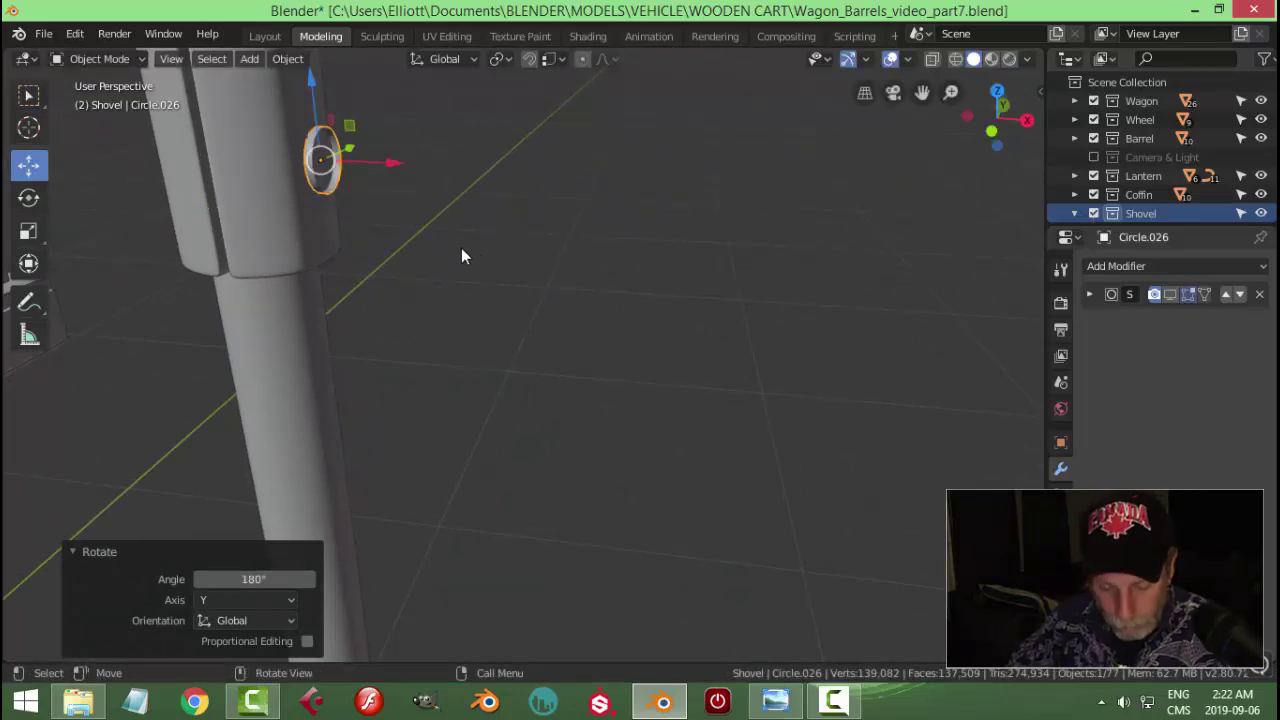
key(ctrl+z)
- Scale the ring down to 0.664 of its size
middle_drag(455, 249, 684, 236)
key(s)
click(482, 229)
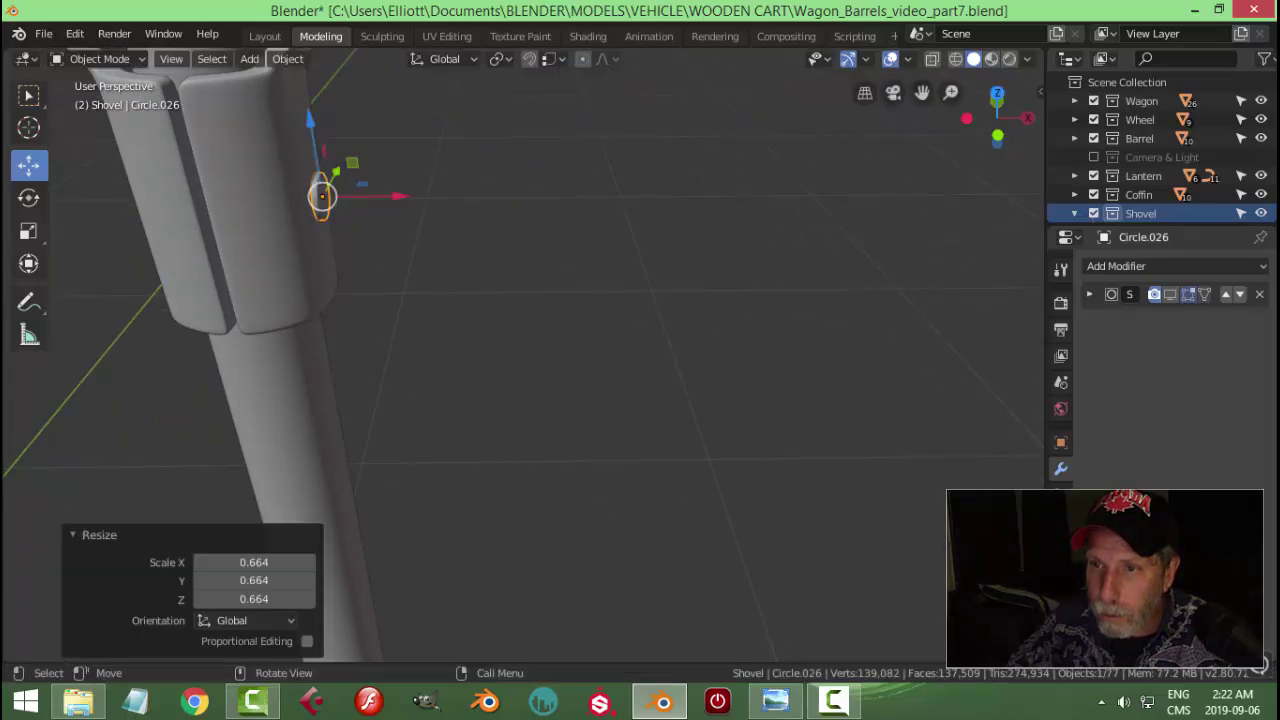
middle_drag(482, 229, 428, 292)
- Seat the ring against the collar's side with small Z and X moves
key(g)
key(z)
click(395, 190)
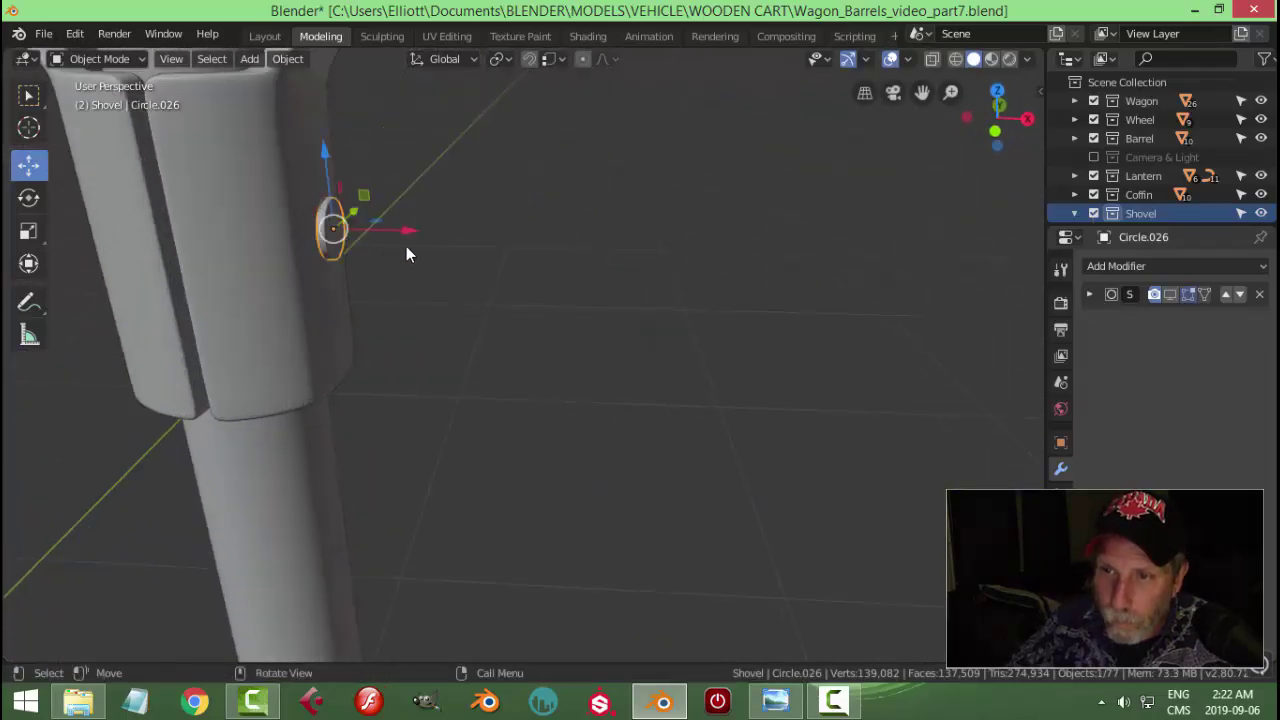
key(g)
key(x)
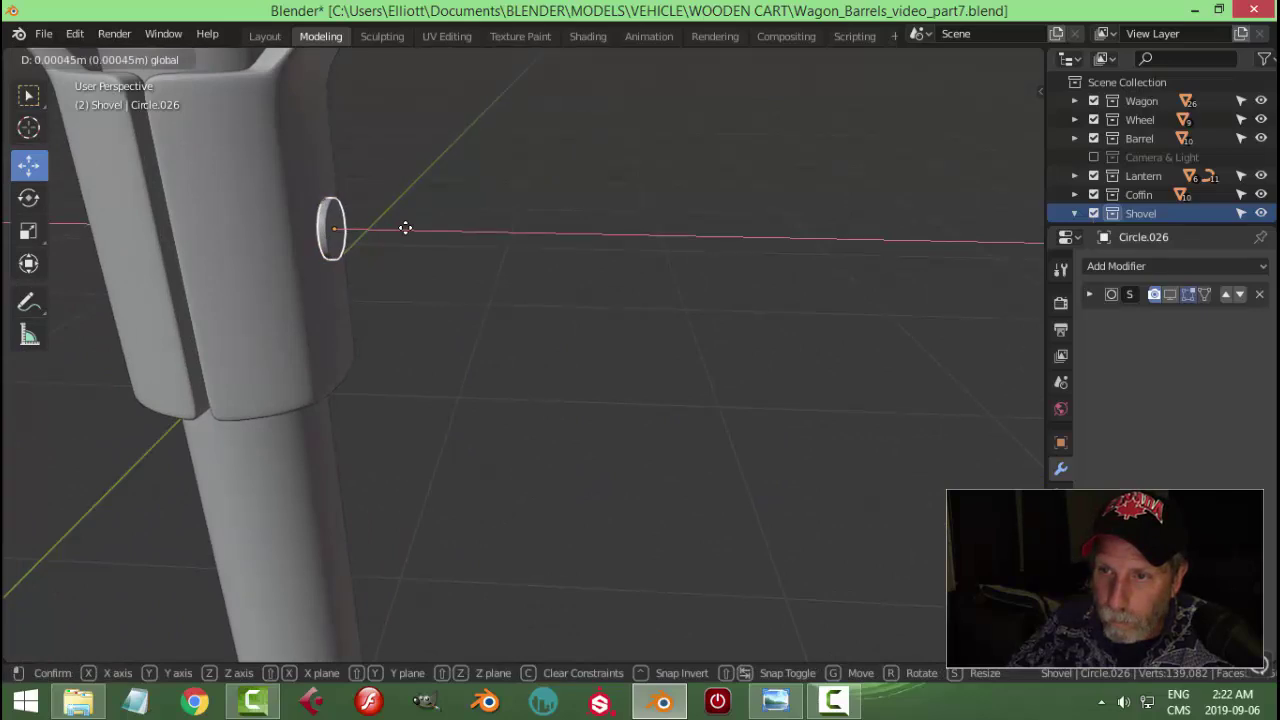
click(402, 228)
middle_drag(402, 228, 374, 286)
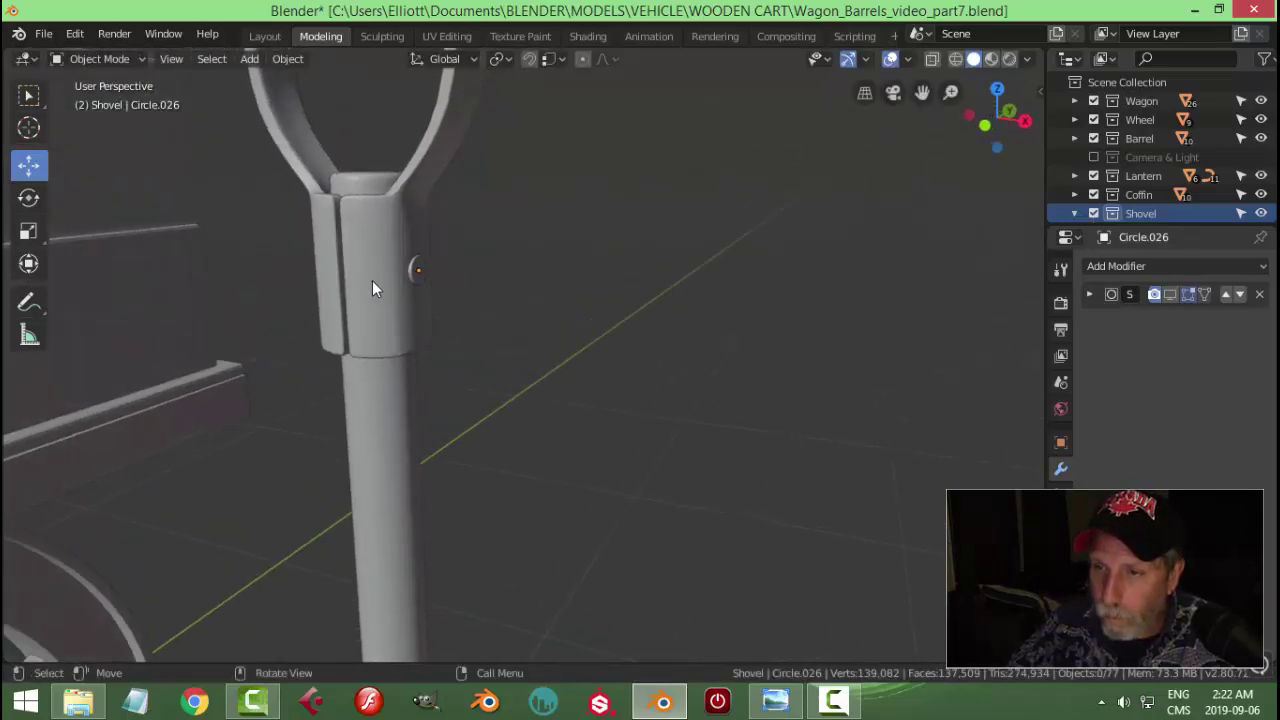
click(374, 286)
- Snap the 3D cursor to the collar sleeve's centre and reselect the bolt ring
key(shift+s)
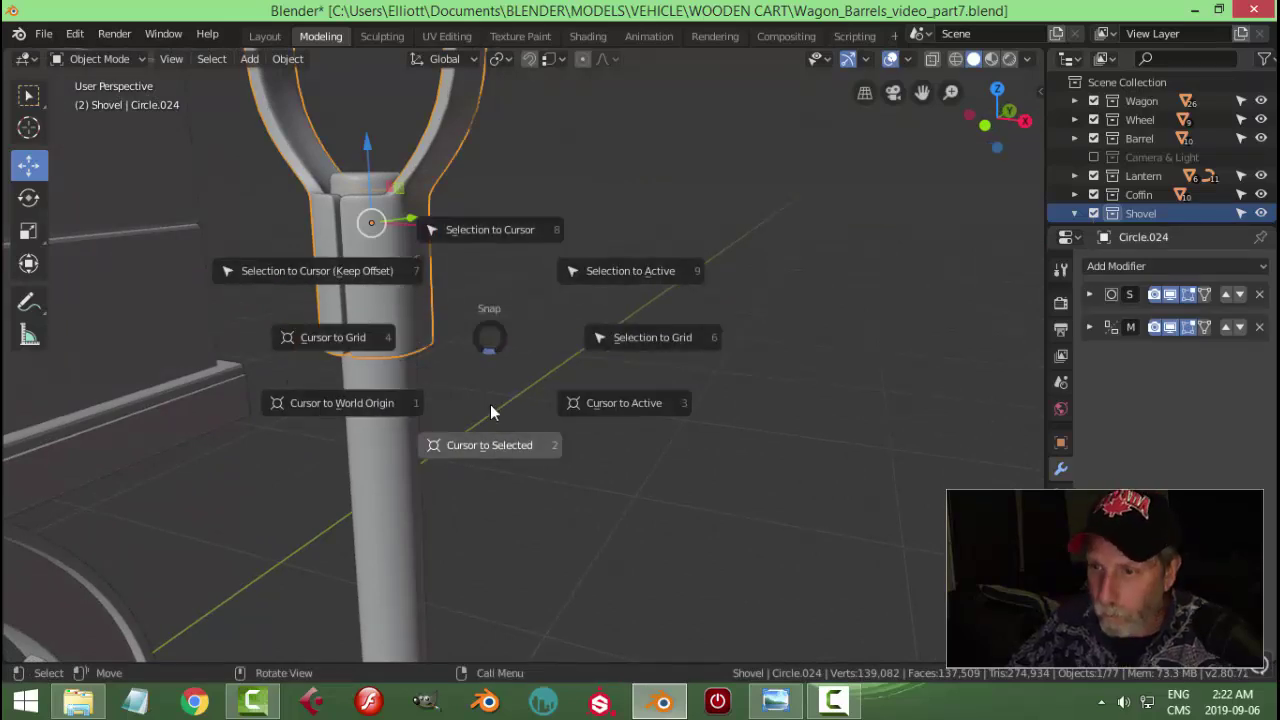
click(496, 443)
click(424, 285)
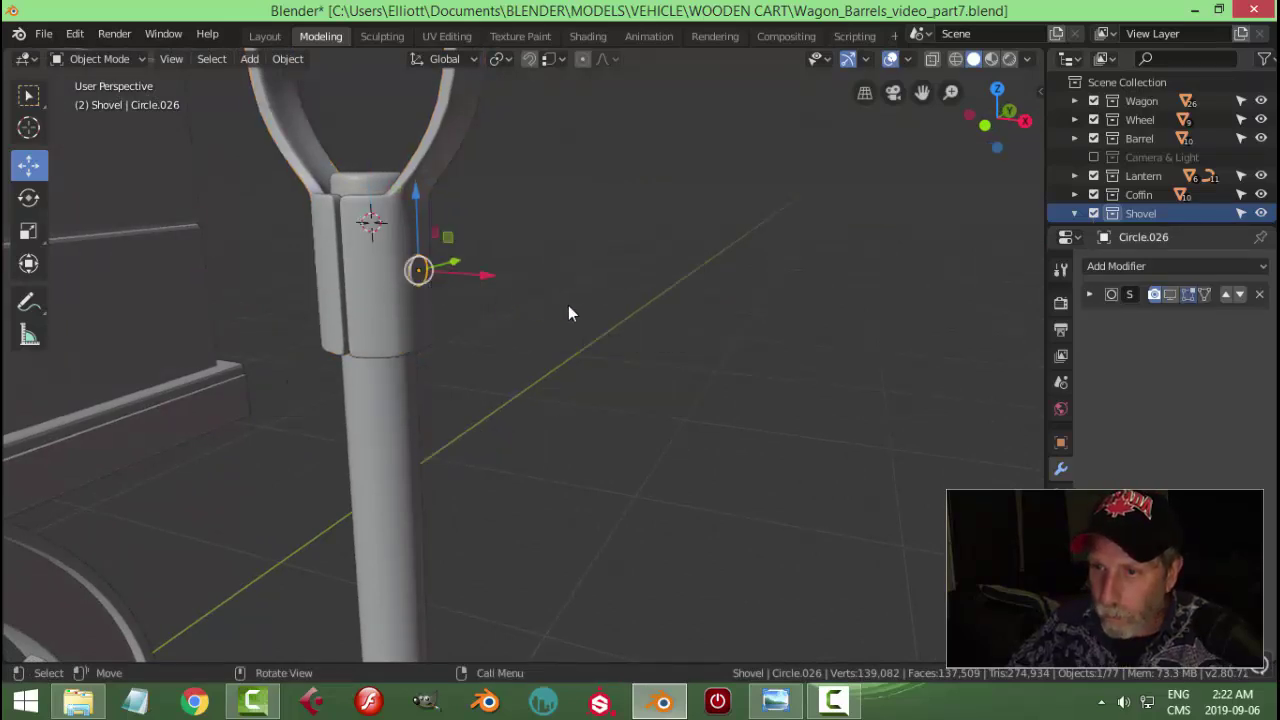
- Add a Mirror modifier to the bolt, mirroring across Z instead of X
click(1126, 265)
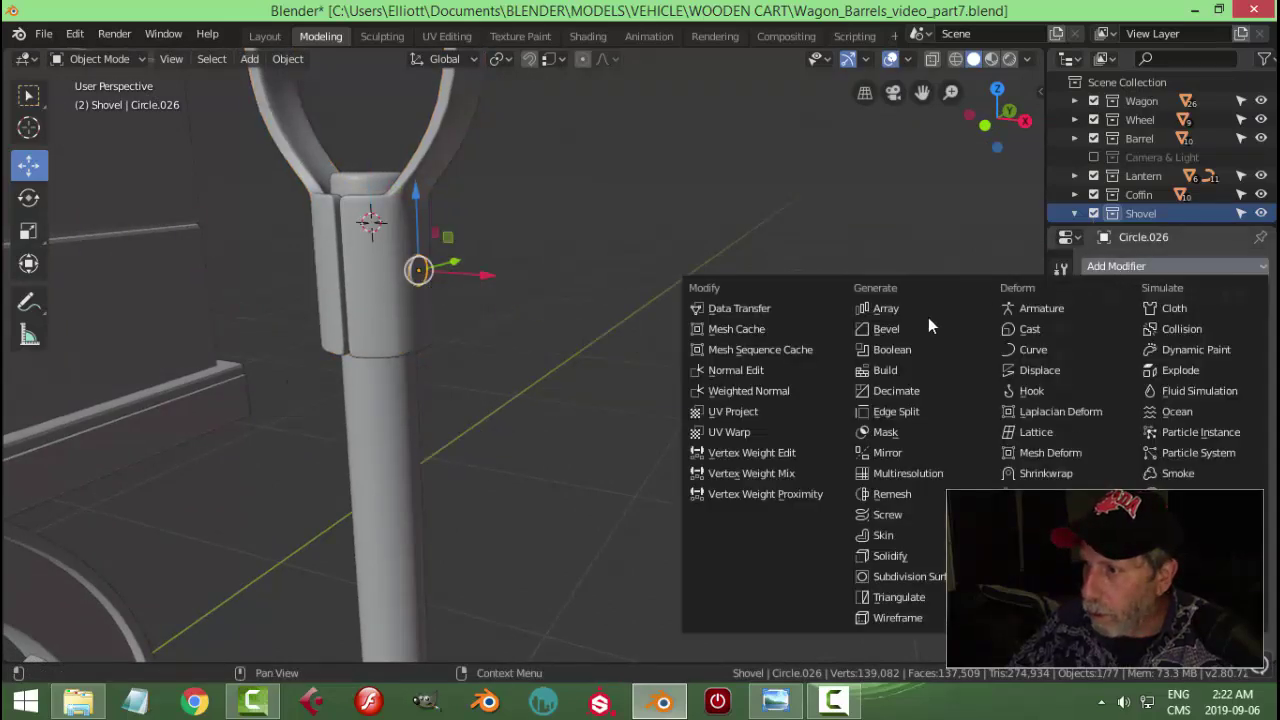
click(887, 452)
middle_drag(480, 400, 595, 376)
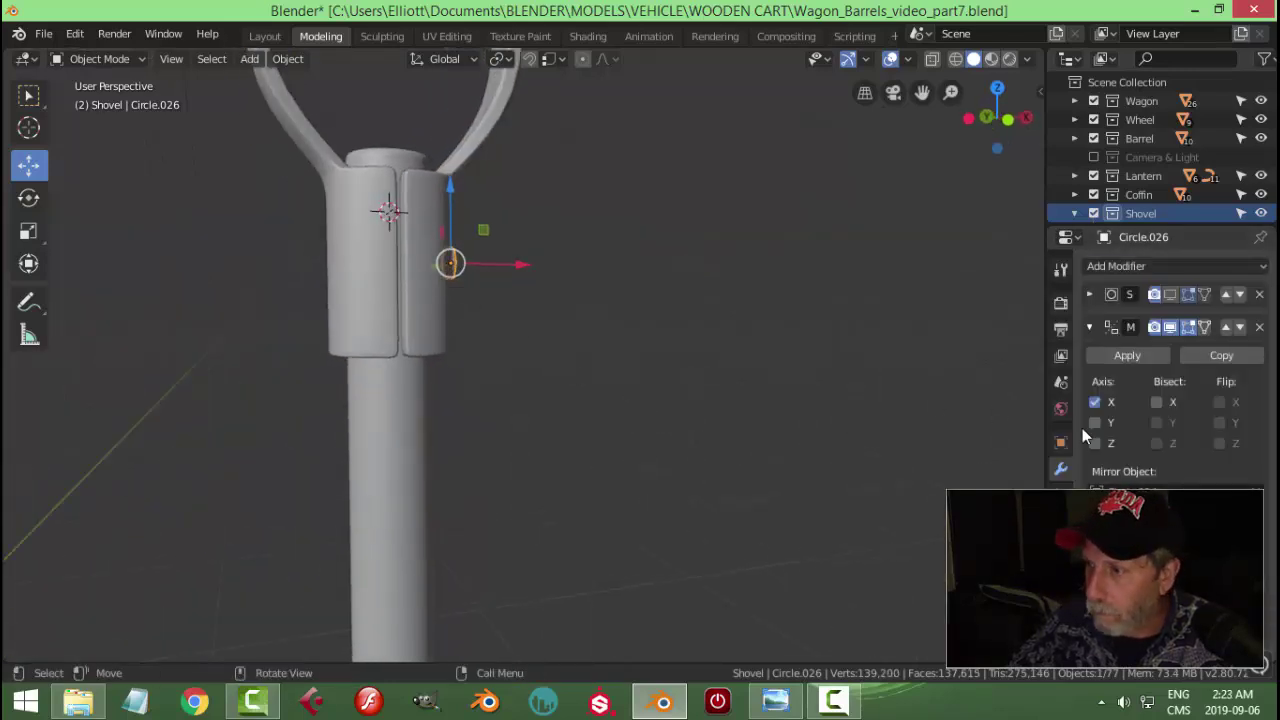
click(1095, 443)
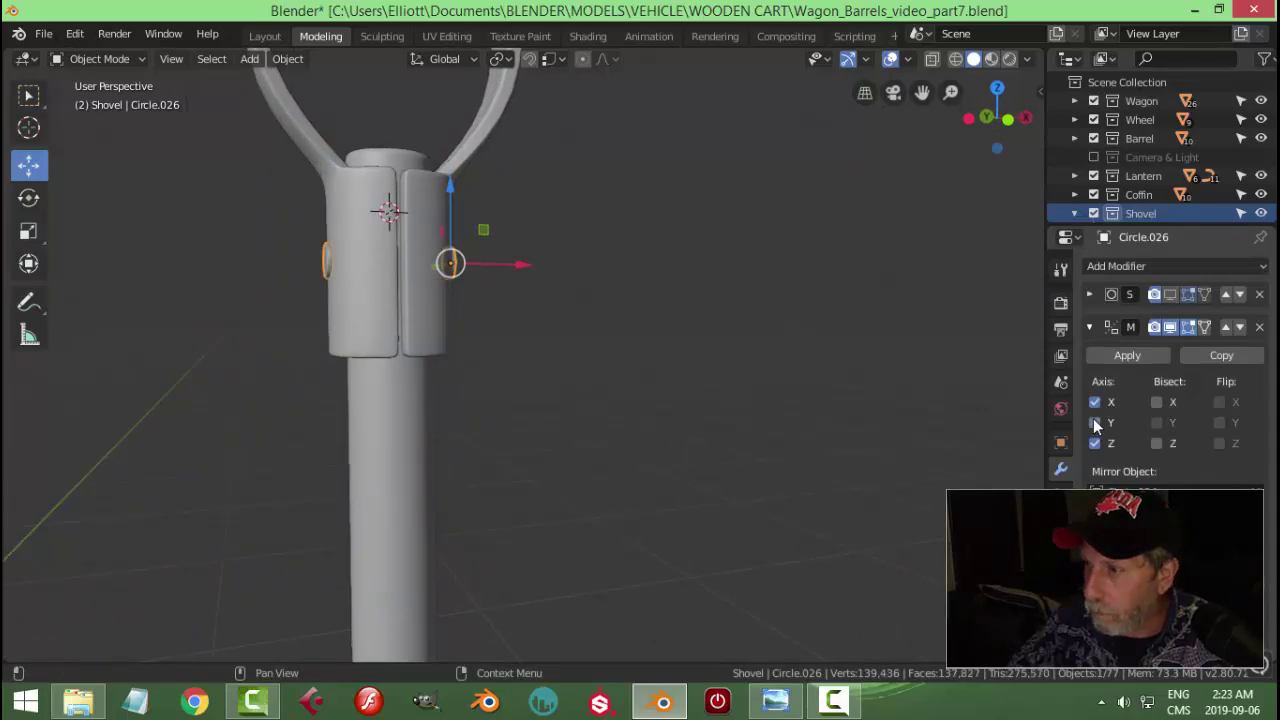
drag(1094, 422, 1094, 402)
middle_drag(746, 407, 543, 416)
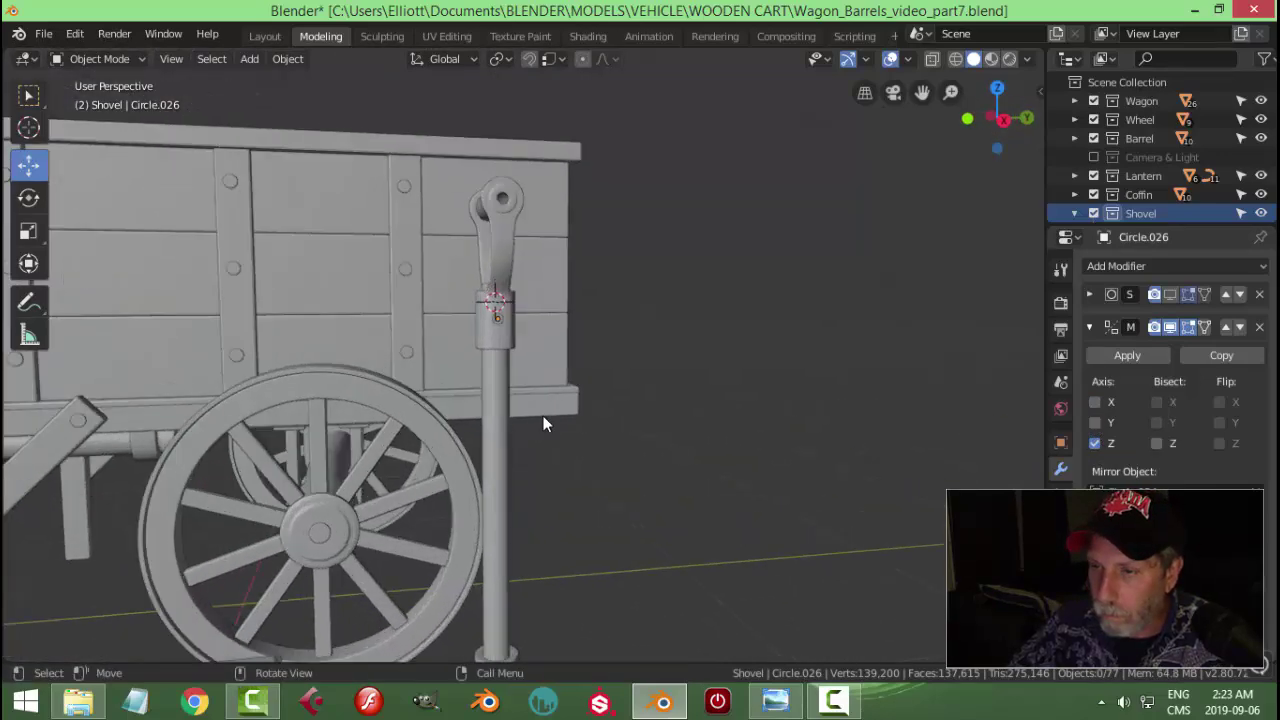
click(504, 393)
click(606, 461)
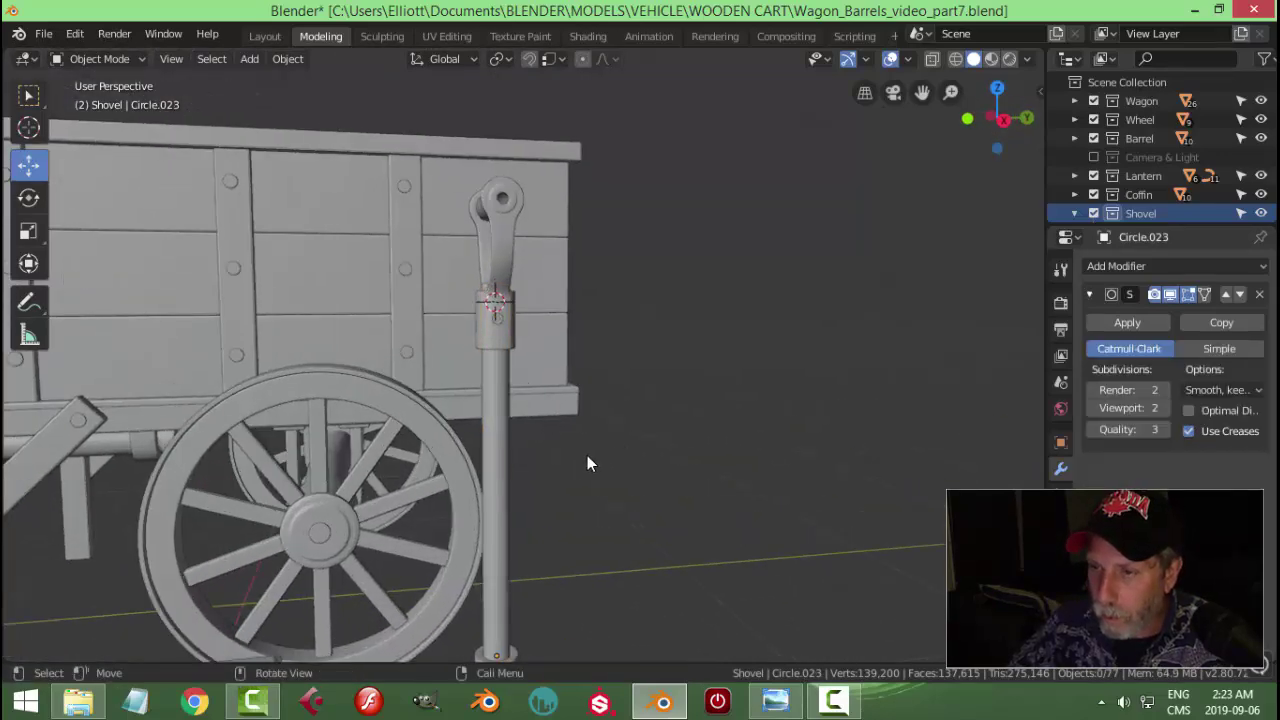
middle_drag(587, 458, 786, 452)
scroll(784, 453, down, 3)
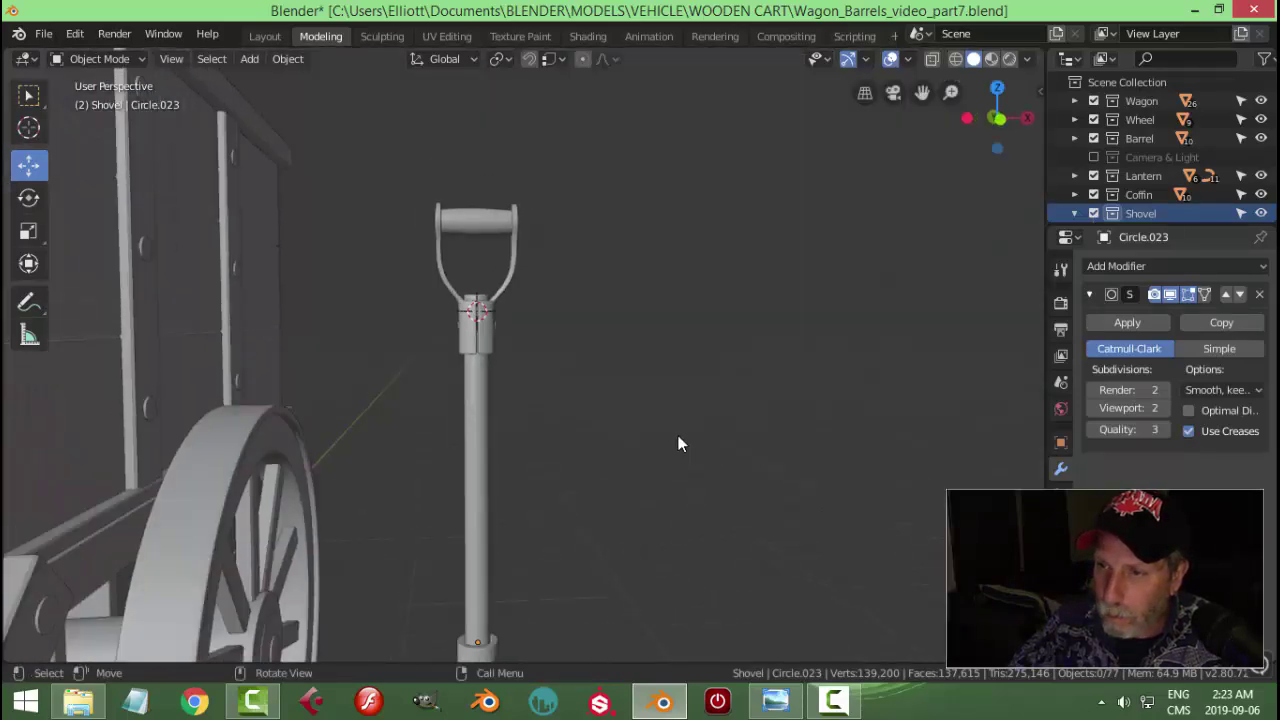
middle_drag(678, 435, 513, 447)
middle_drag(497, 240, 640, 380)
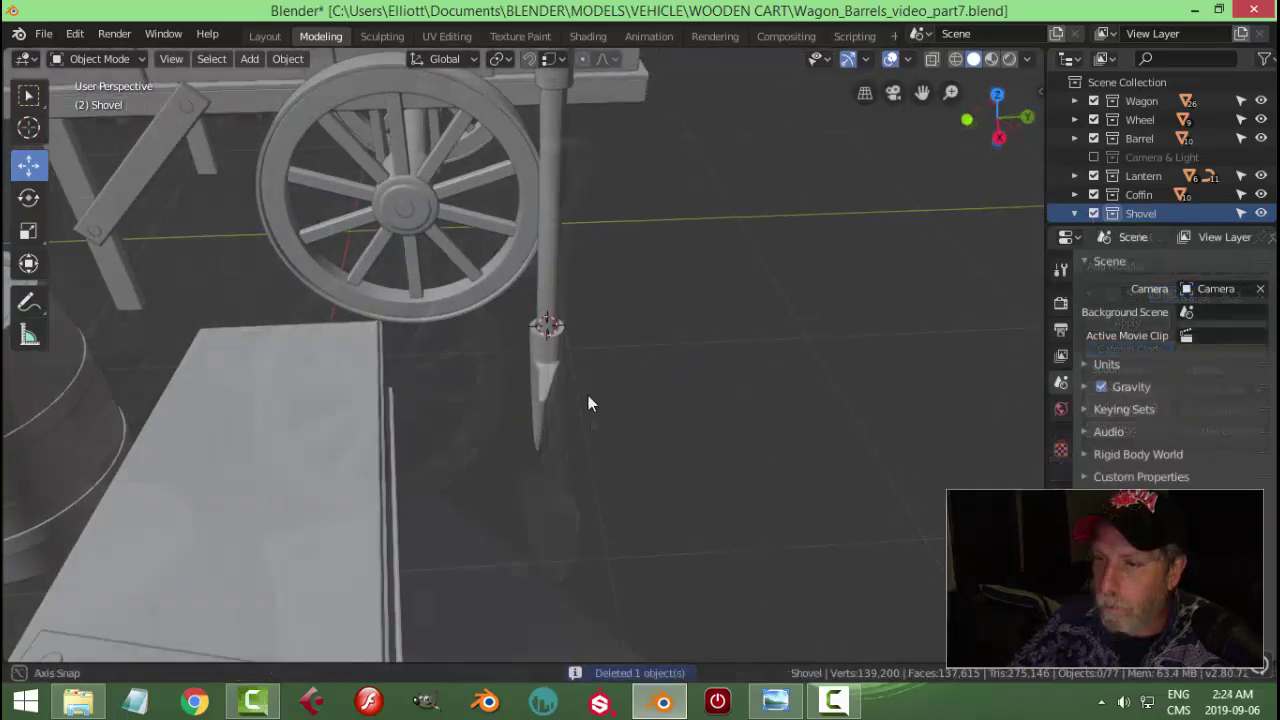
middle_drag(588, 403, 671, 367)
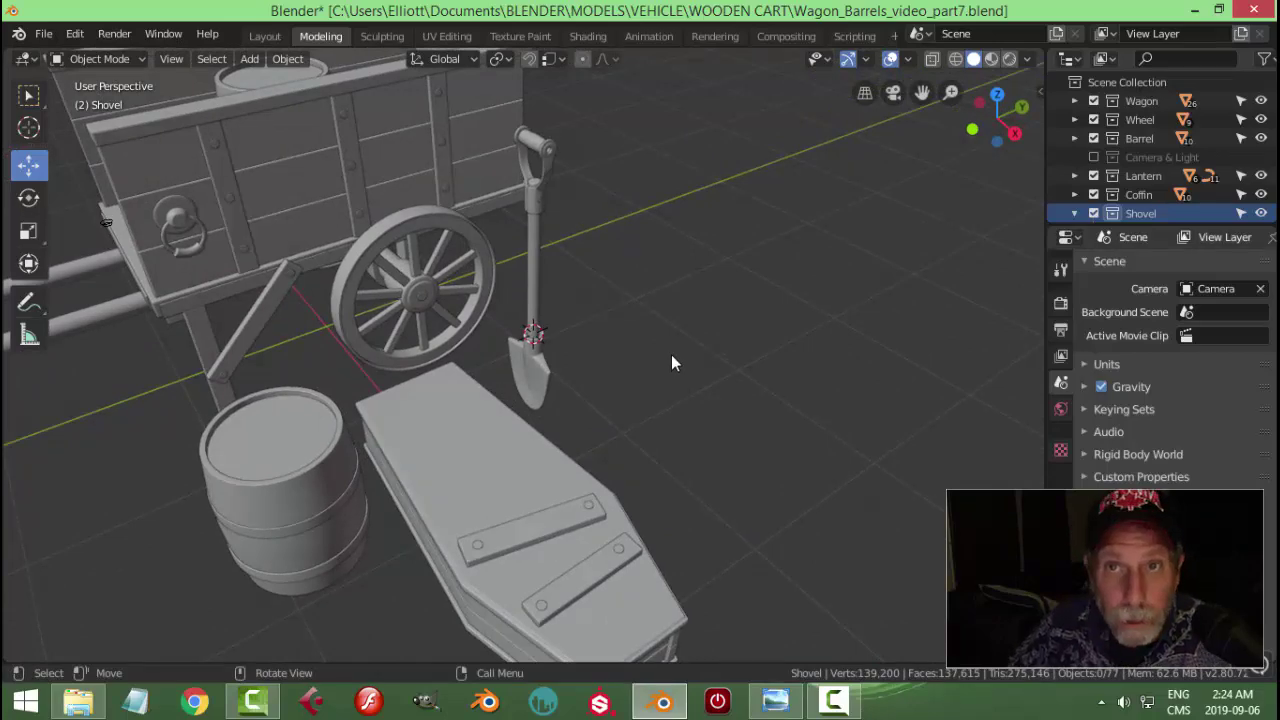
scroll(671, 360, up, 3)
scroll(669, 360, down, 2)
middle_drag(651, 386, 627, 367)
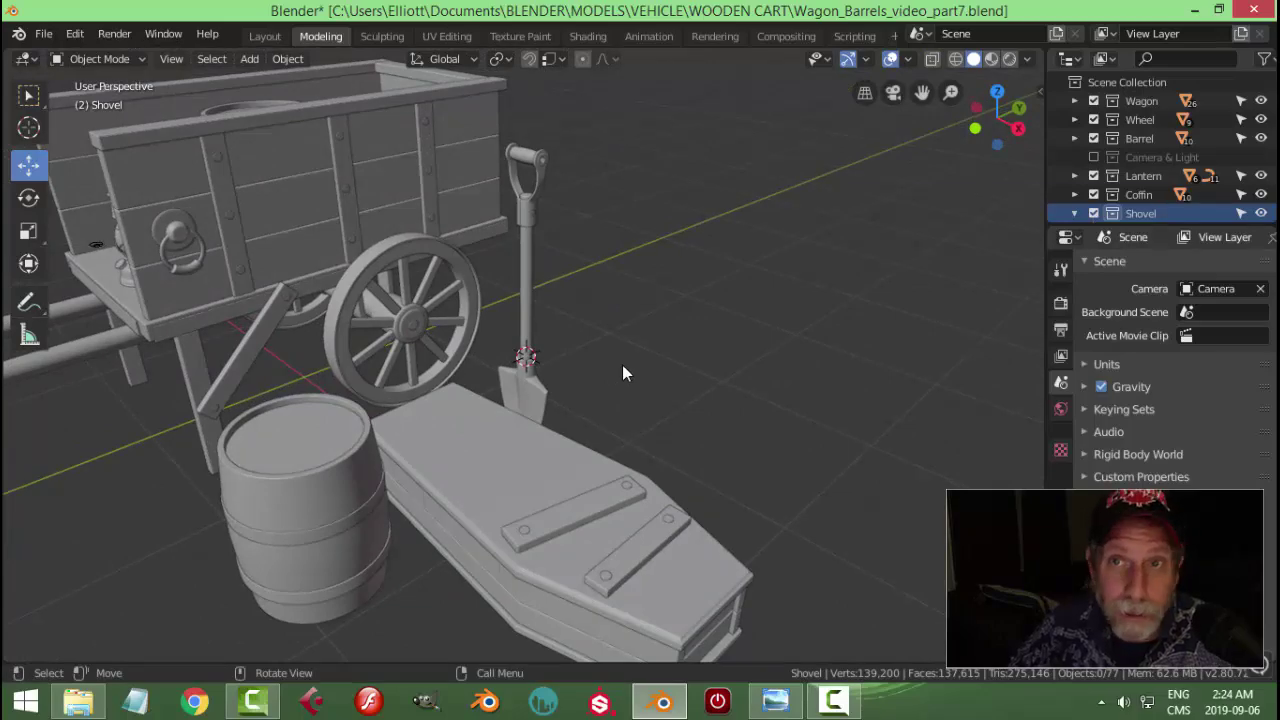